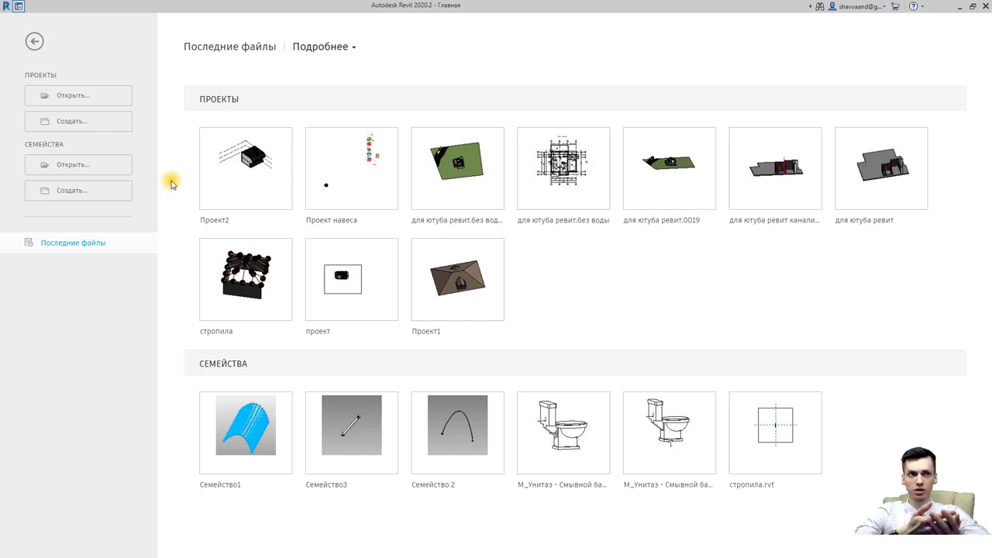
Step: Start a new architectural project, then close it and return to the home screen
click(77, 122)
click(481, 264)
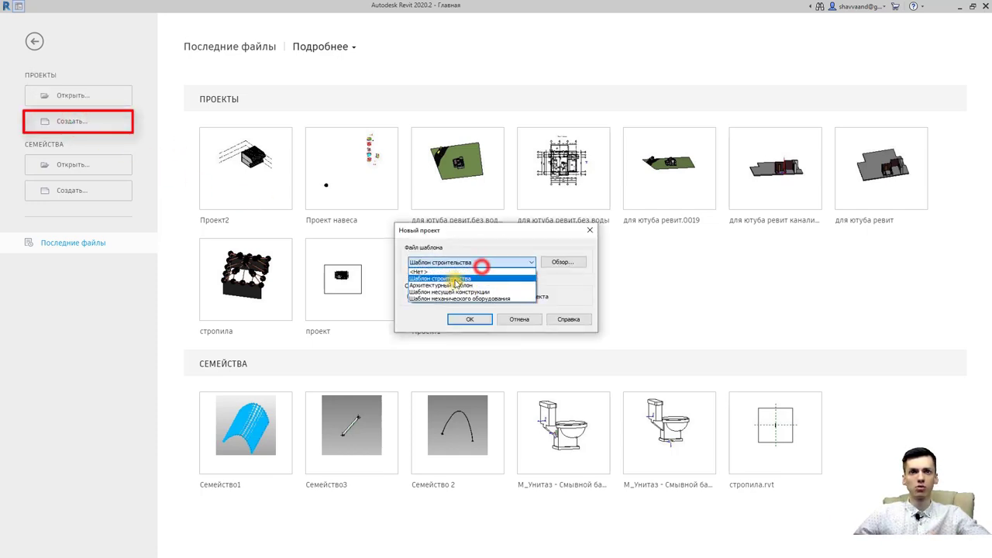
click(449, 284)
click(468, 318)
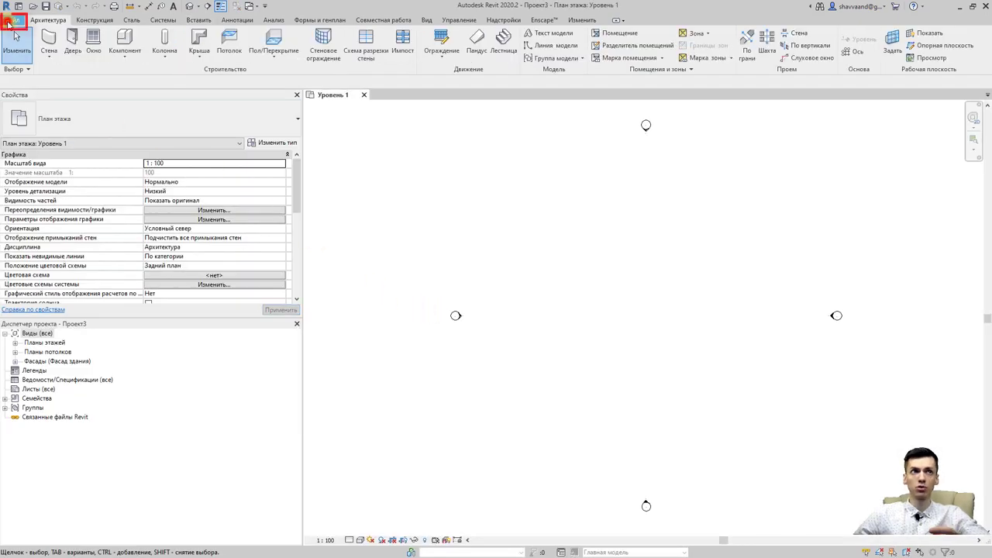
click(11, 23)
mouse_move(39, 59)
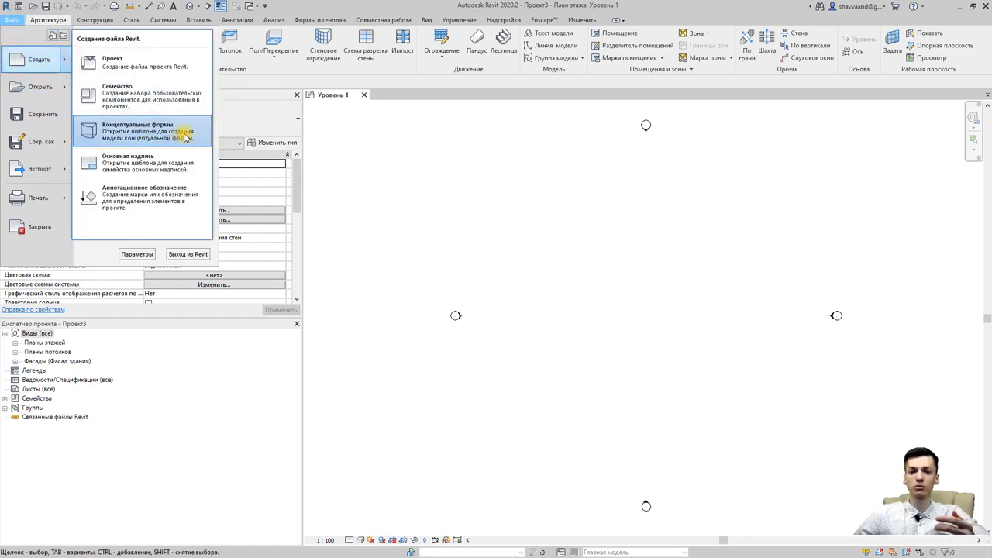
click(391, 131)
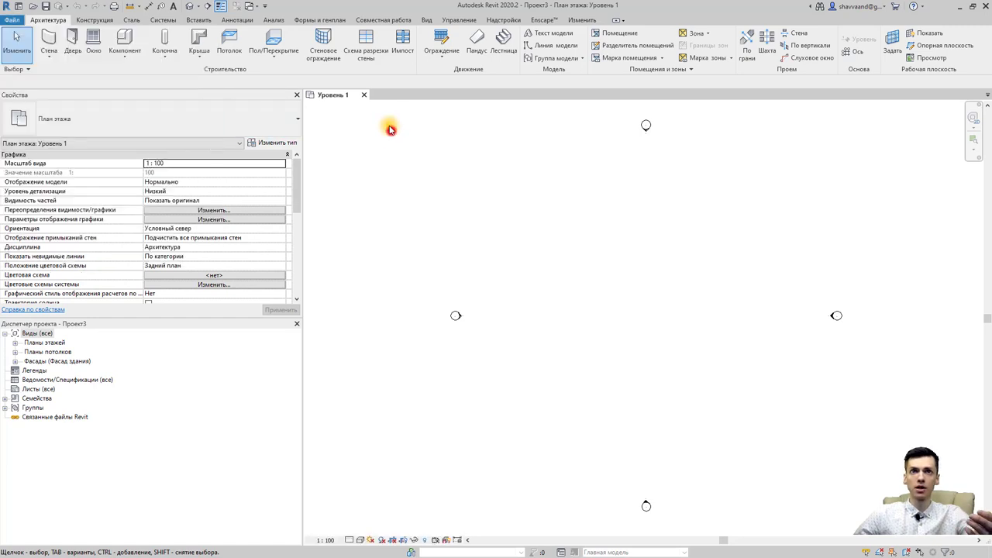
click(366, 95)
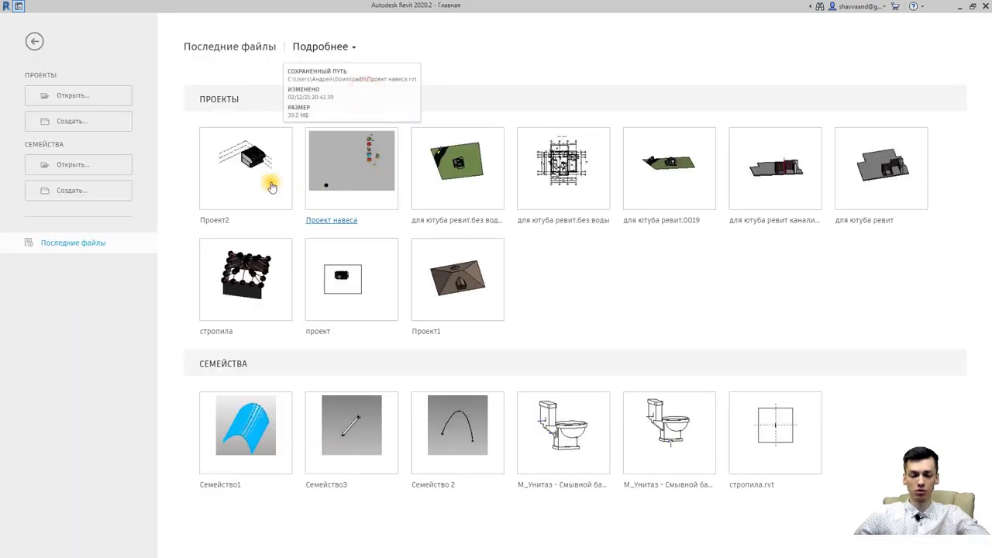
Step: Create a new family from the Концептуальные формы metric mass template and expand Фасады
click(101, 191)
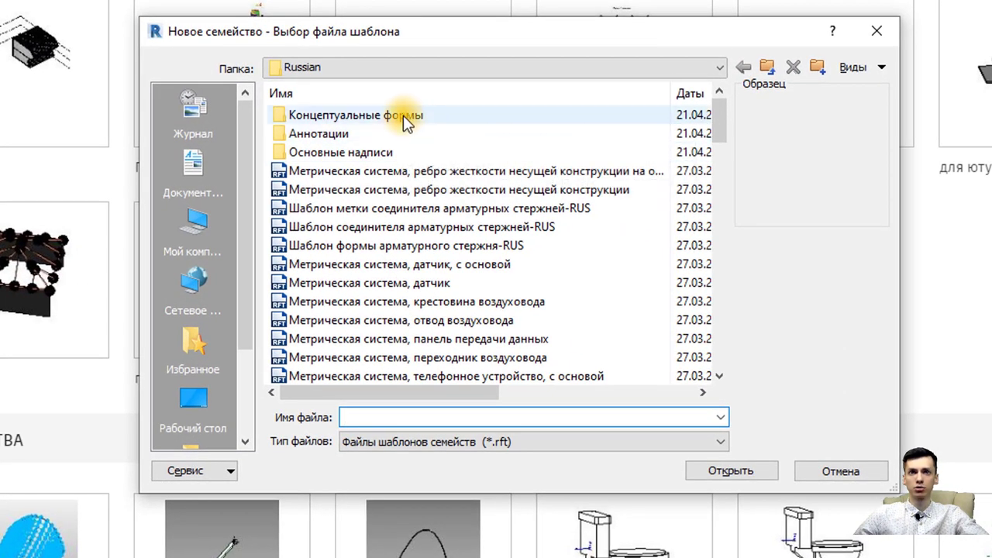
double_click(411, 122)
click(404, 118)
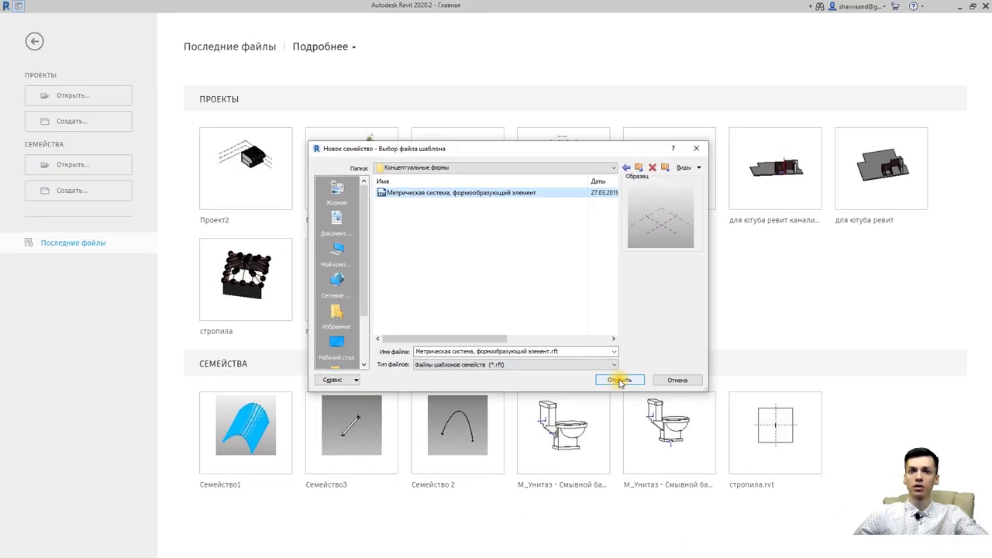
click(619, 381)
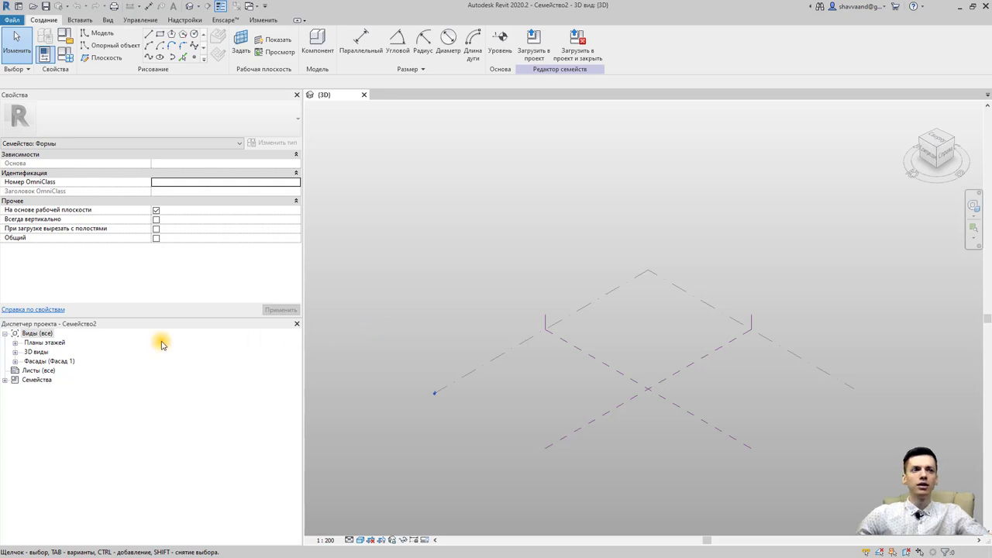
click(15, 361)
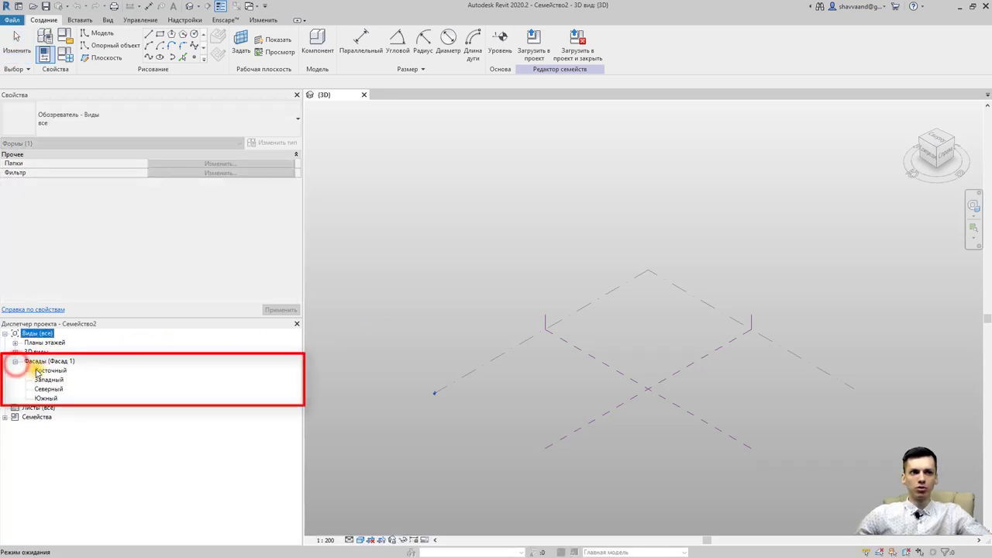
Step: Open the Восточный elevation and import the arch photo yql_qnlLLkE.jpg as an image
double_click(39, 370)
middle_drag(475, 384, 439, 354)
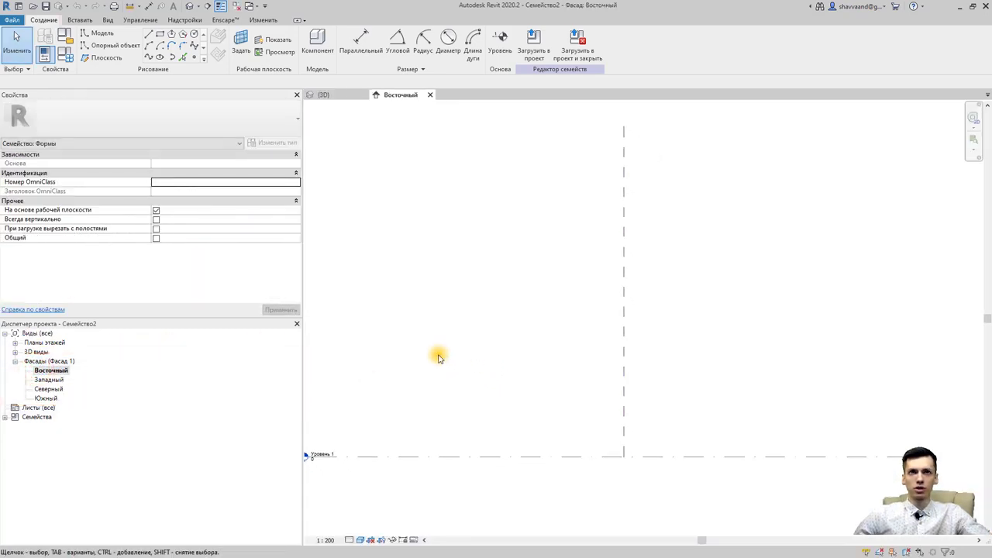
click(80, 19)
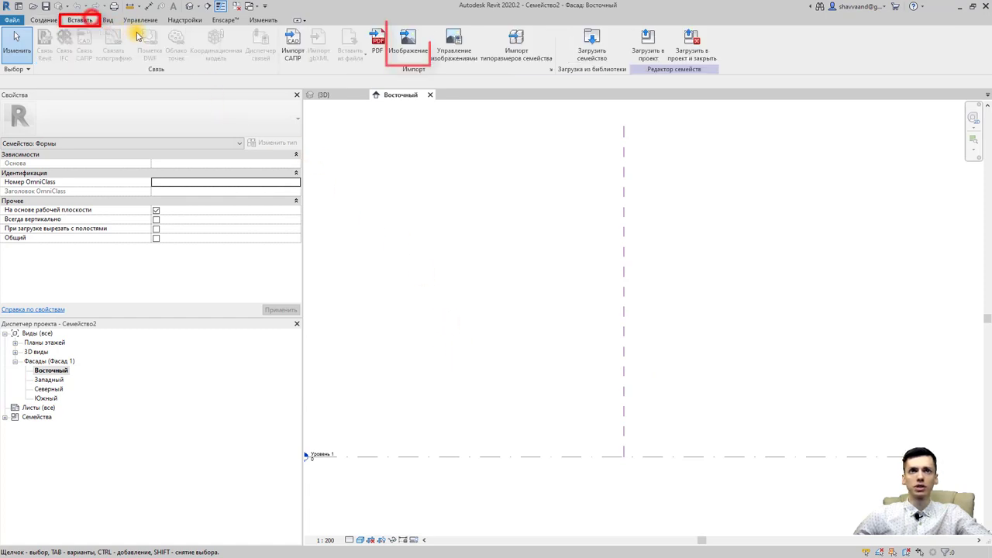
click(415, 39)
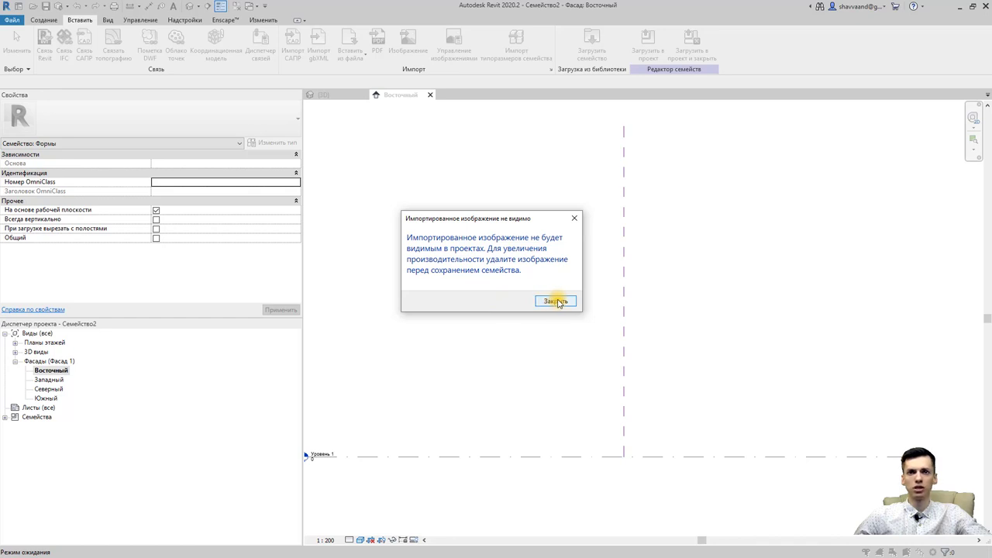
click(558, 302)
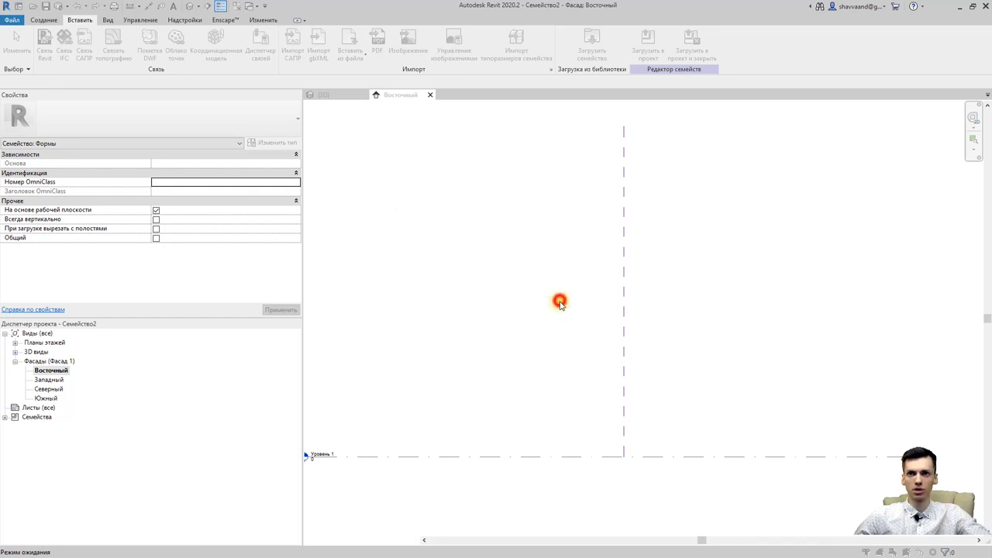
click(415, 194)
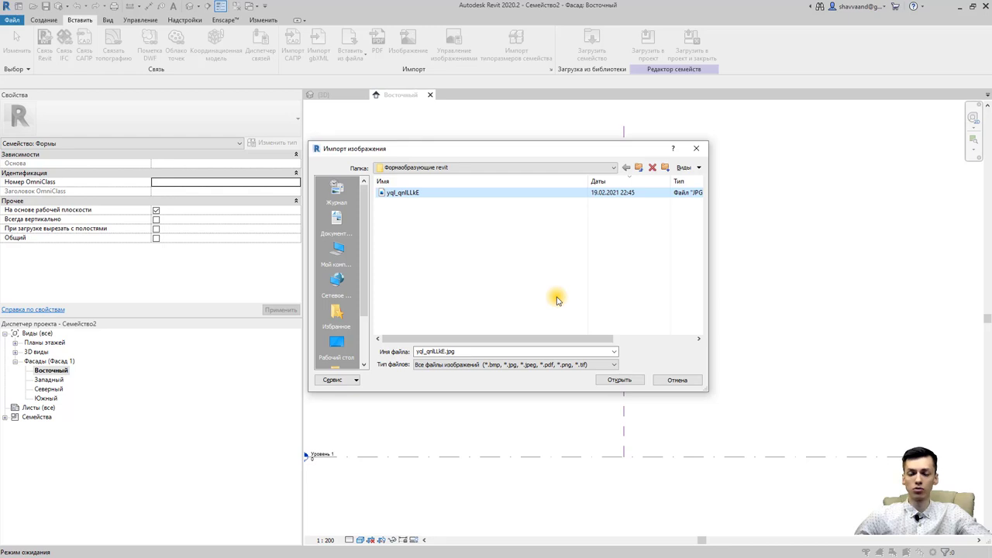
click(618, 379)
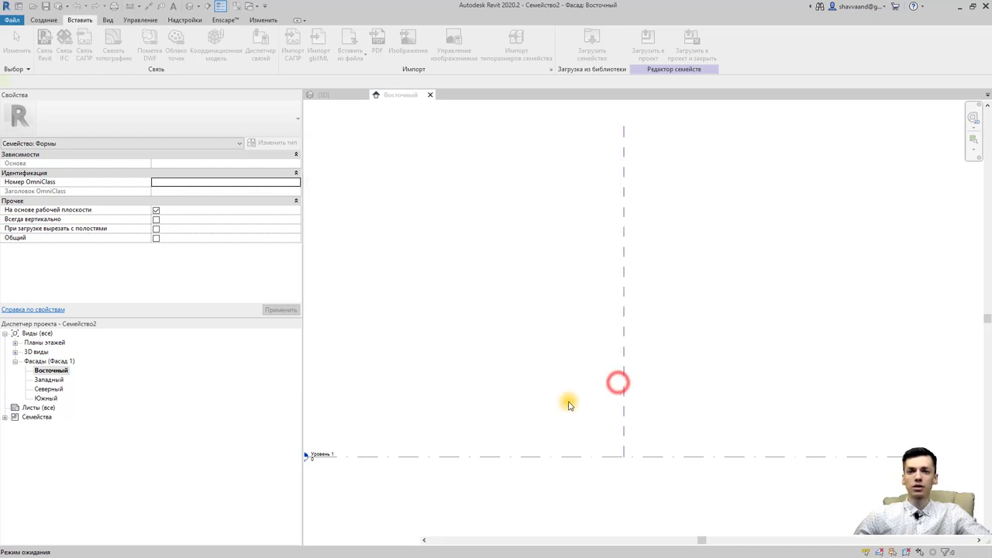
Step: Place the imported arch photo in the Восточный elevation
scroll(504, 405, down, 1)
click(505, 411)
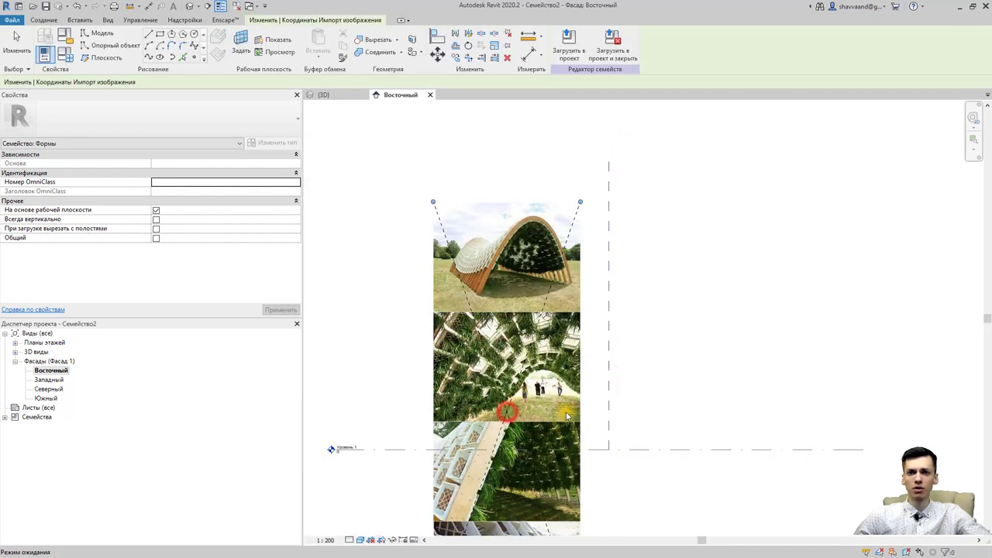
scroll(503, 252, up, 4)
scroll(504, 256, up, 1)
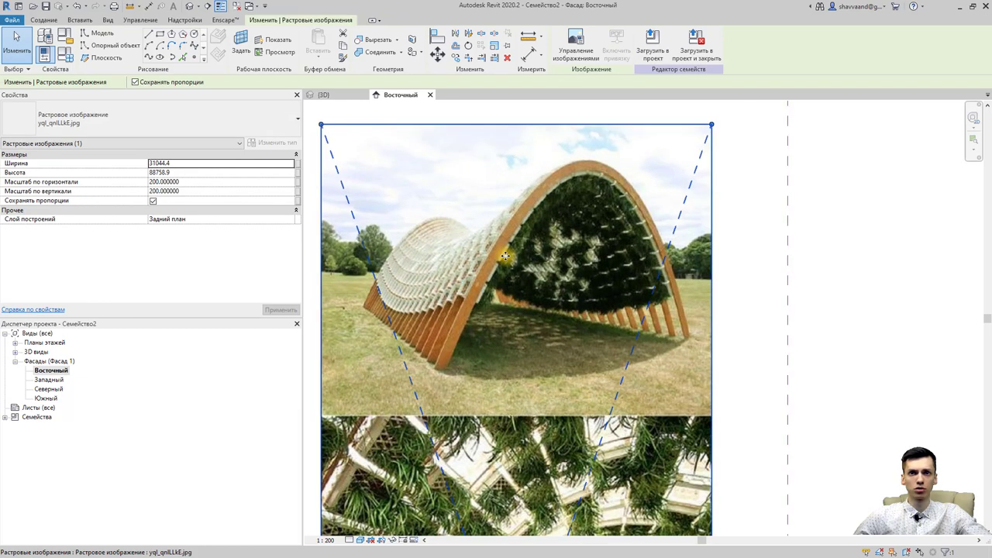
scroll(504, 256, up, 1)
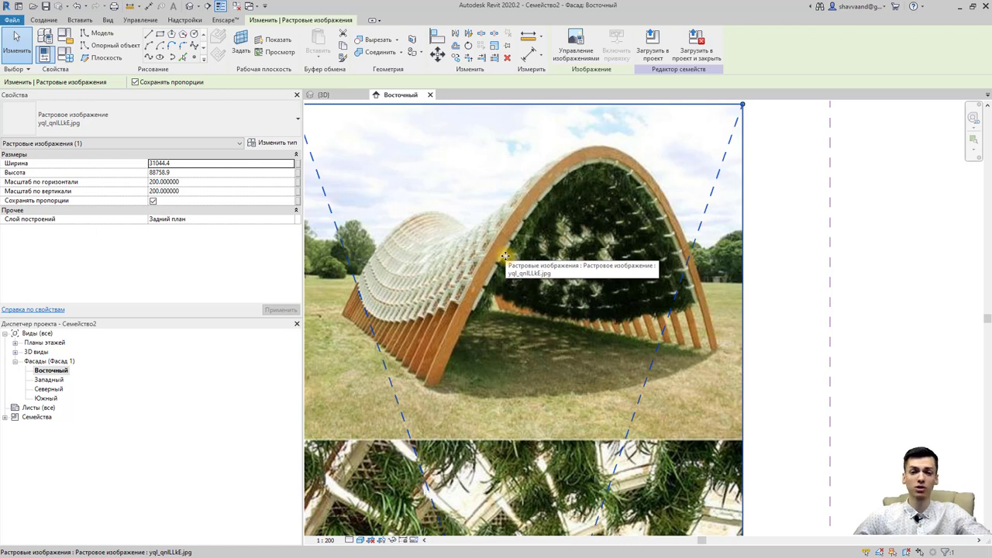
Step: Move the photo so the arch's base sits on the Уровень 1 level line
click(445, 54)
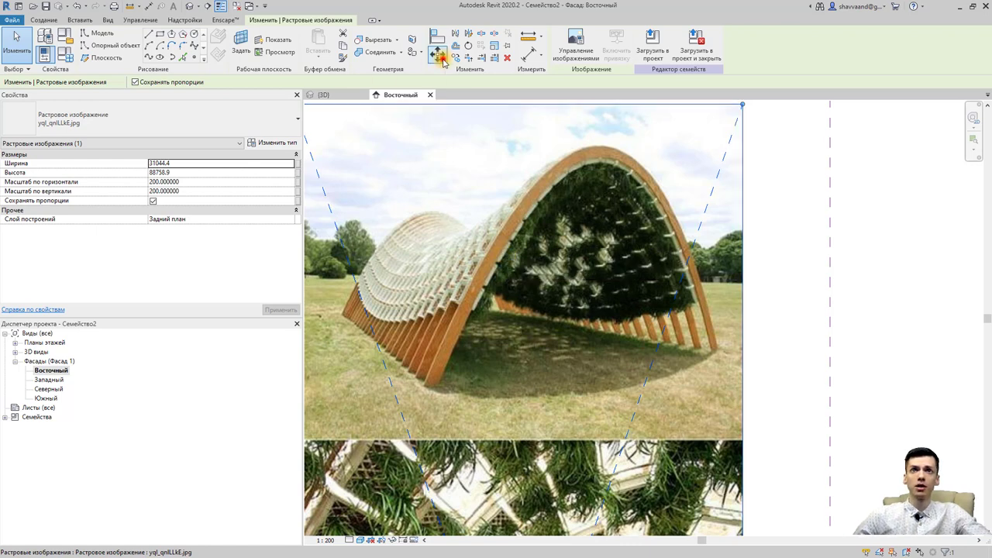
scroll(447, 347, down, 1)
click(439, 371)
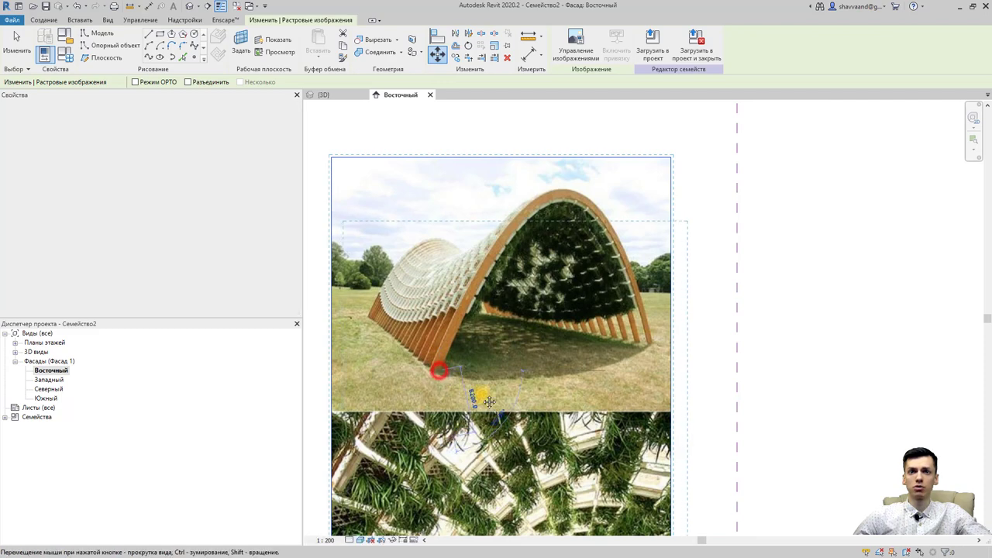
scroll(503, 333, down, 2)
click(512, 499)
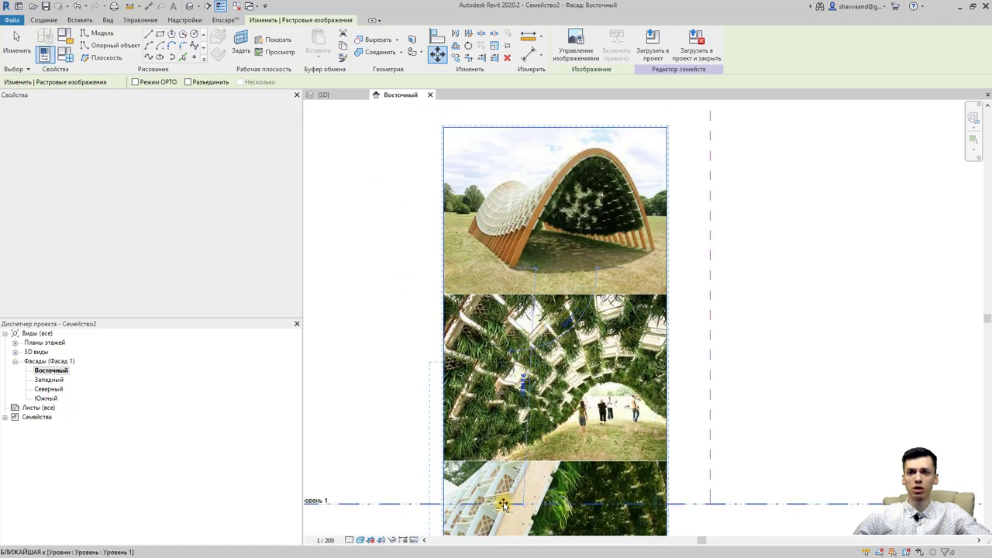
middle_drag(512, 499, 512, 408)
scroll(512, 409, up, 2)
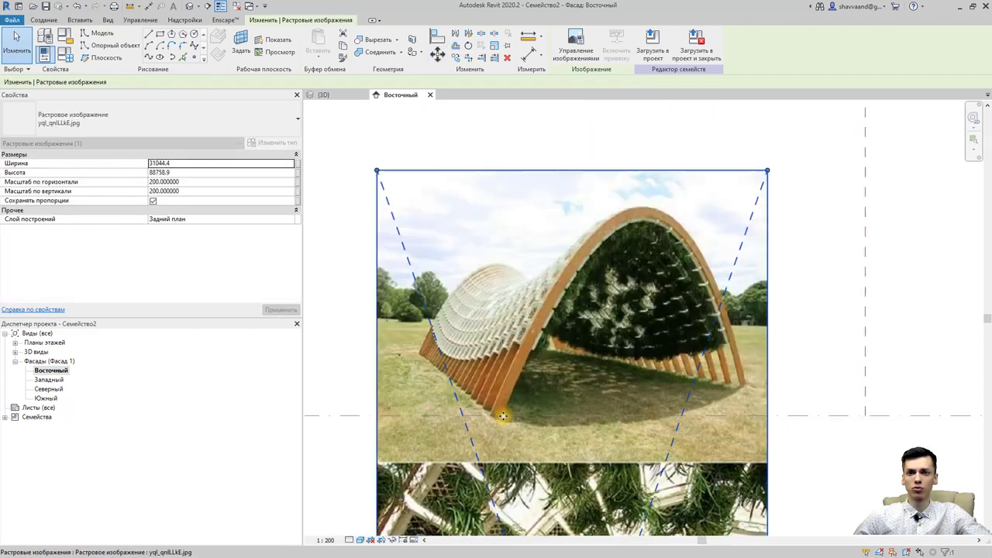
scroll(512, 408, up, 1)
scroll(512, 411, down, 1)
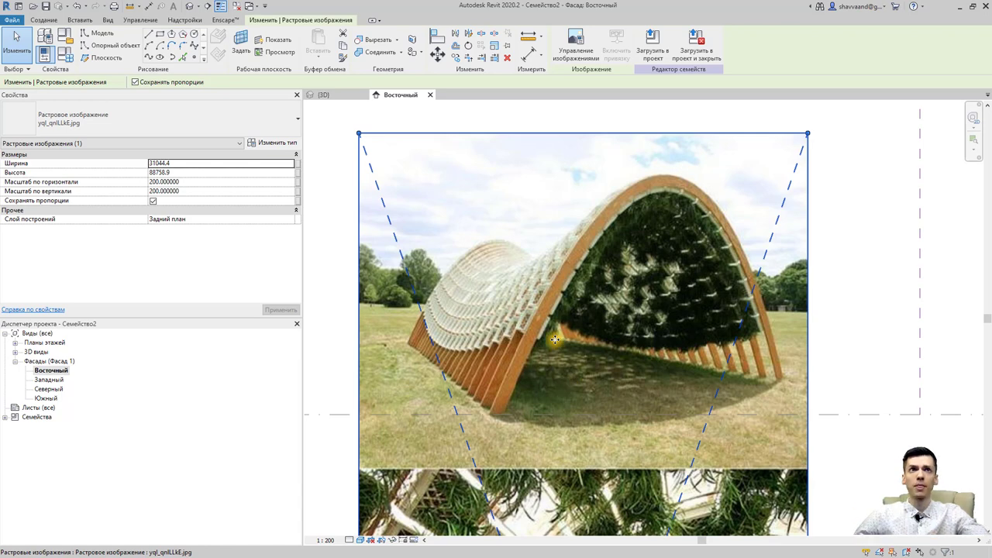
middle_drag(505, 323, 502, 315)
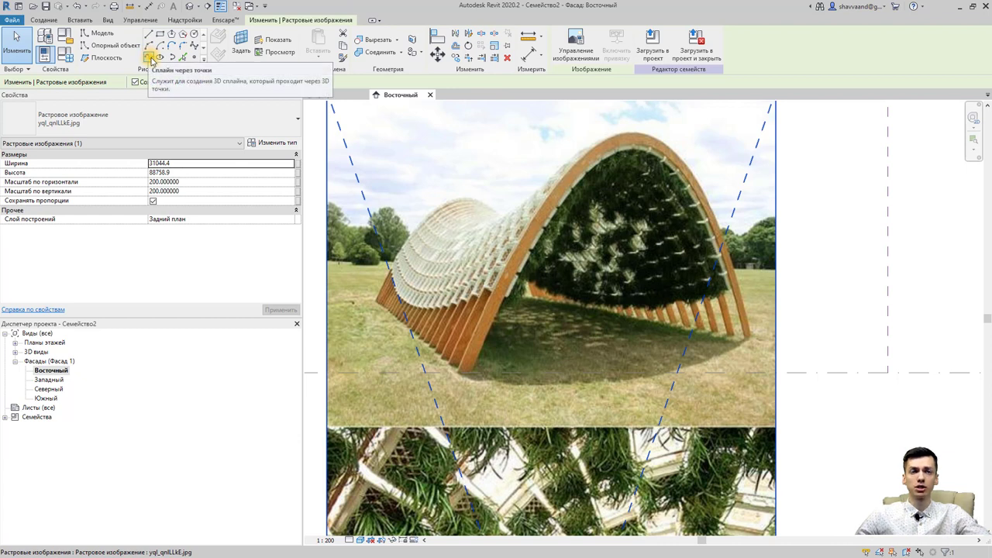
Step: Start a spline at the arch base and trace points up the left side to the crown
click(152, 61)
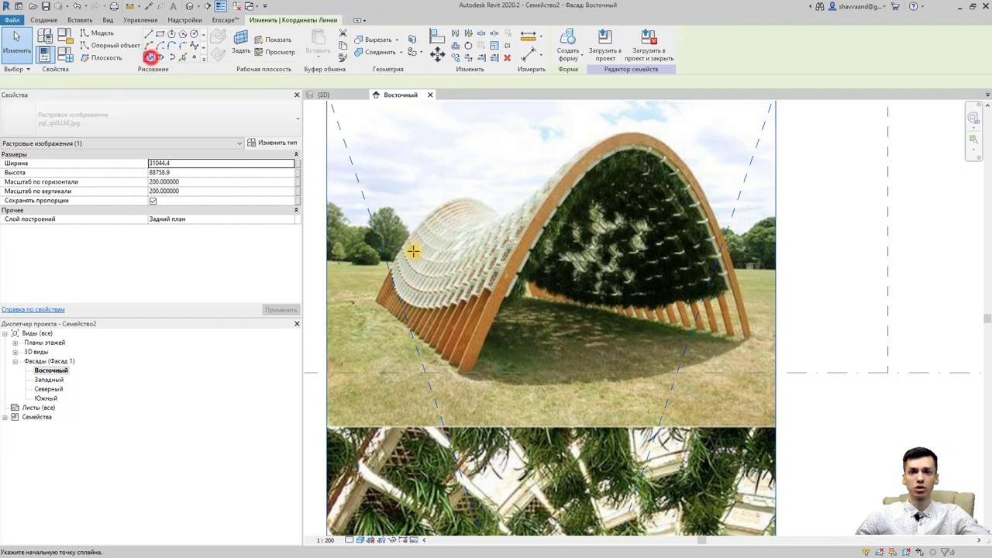
click(470, 374)
click(482, 340)
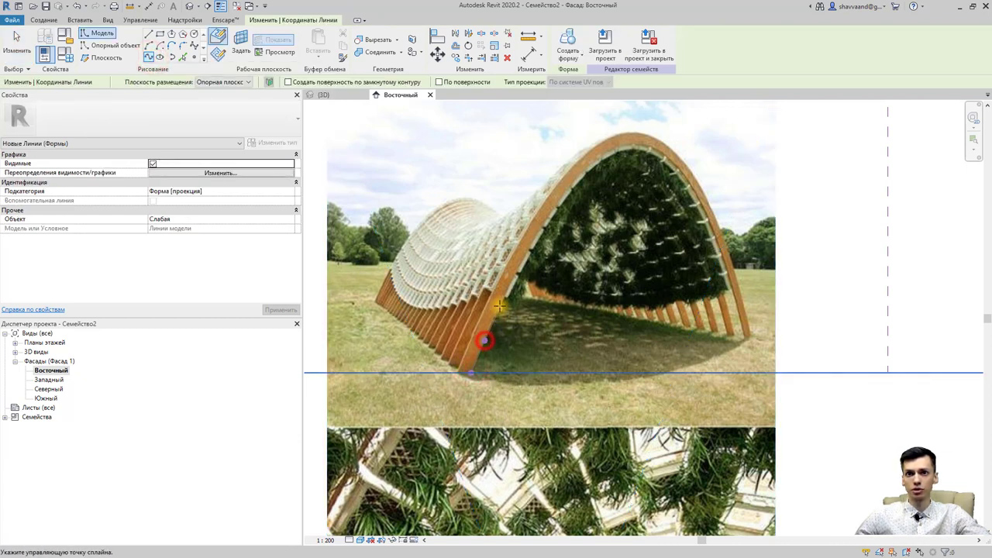
click(499, 305)
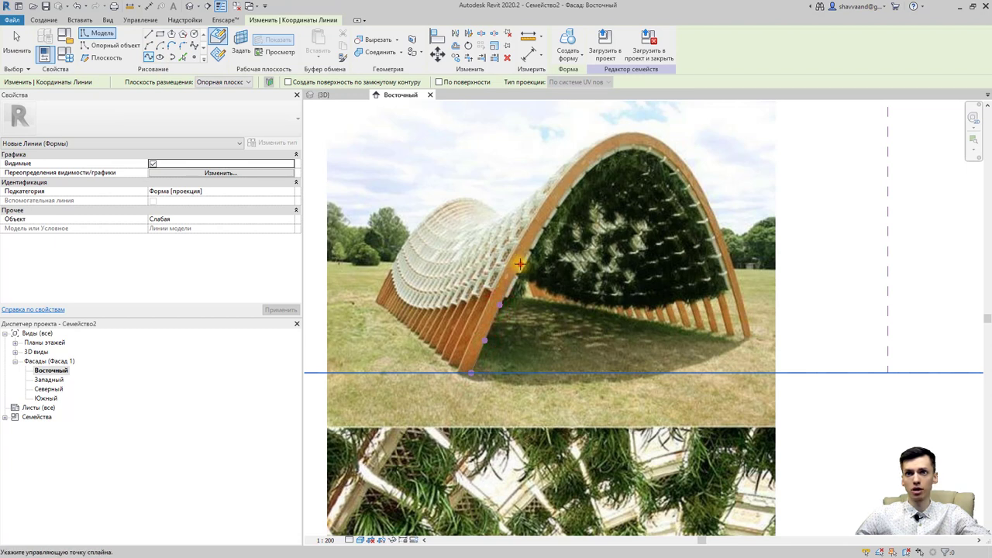
click(519, 264)
click(538, 229)
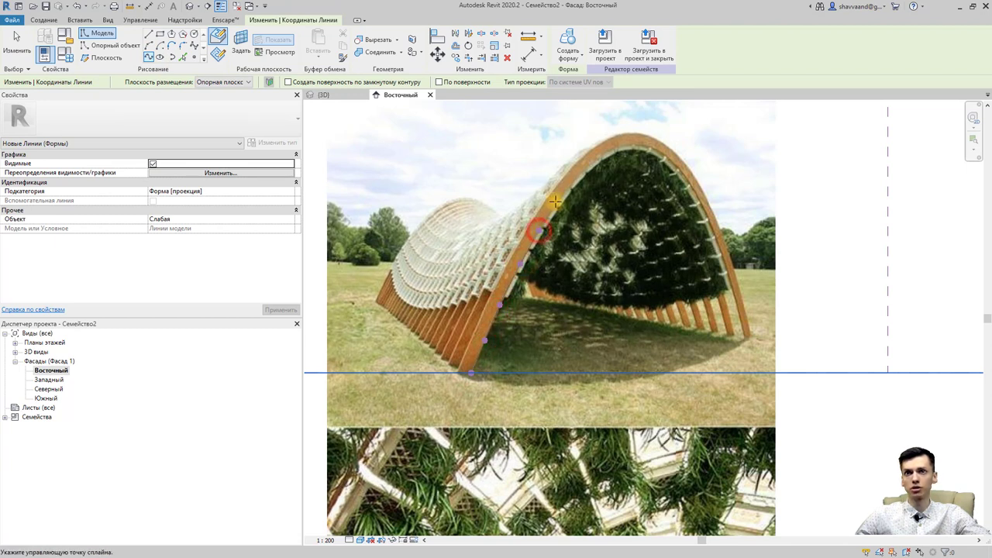
click(556, 202)
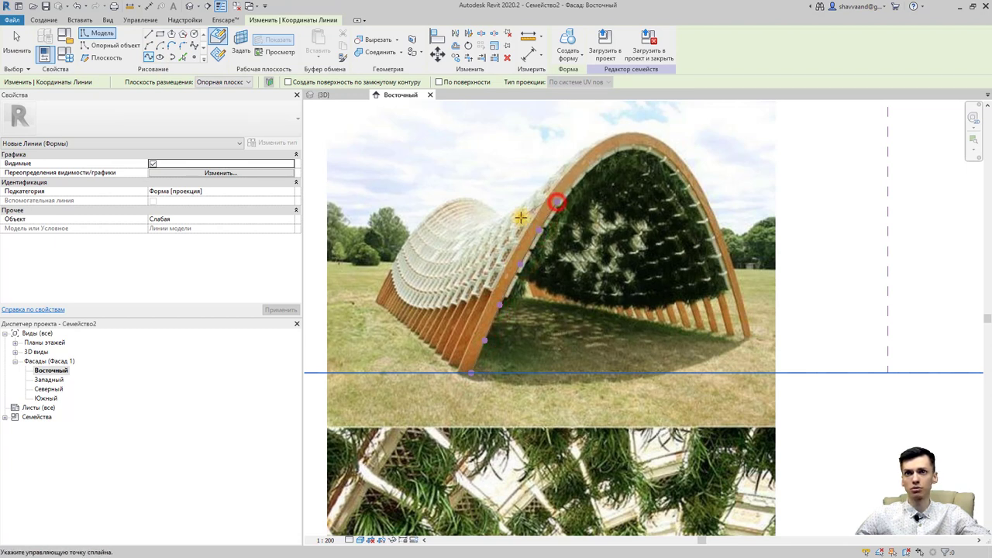
click(578, 174)
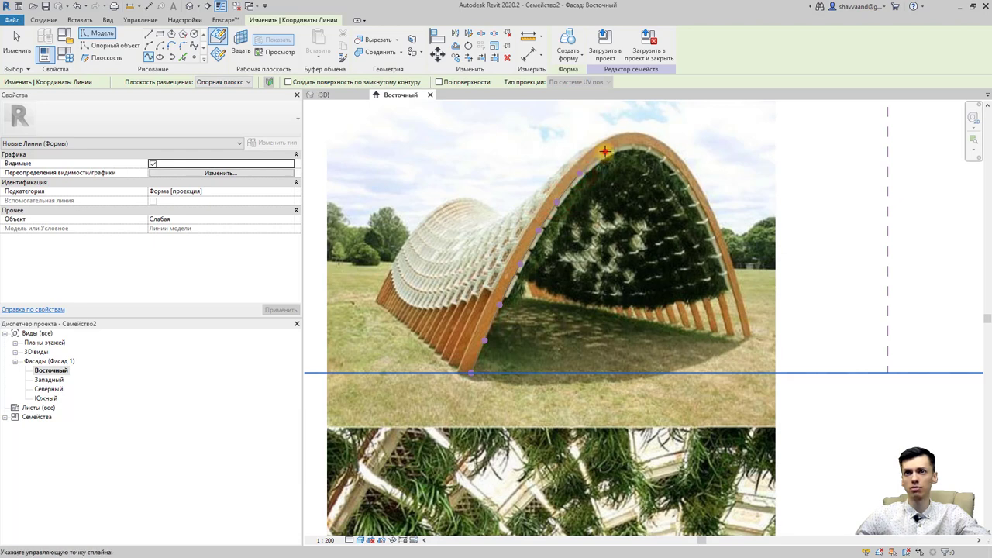
click(604, 151)
click(632, 144)
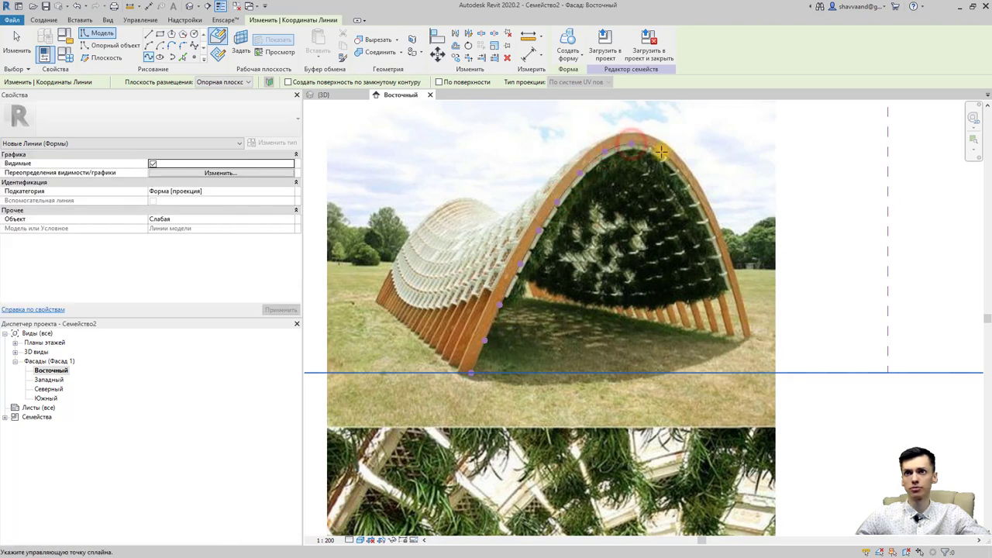
Step: Continue the spline down the right leg, ending it on the ground line
click(679, 168)
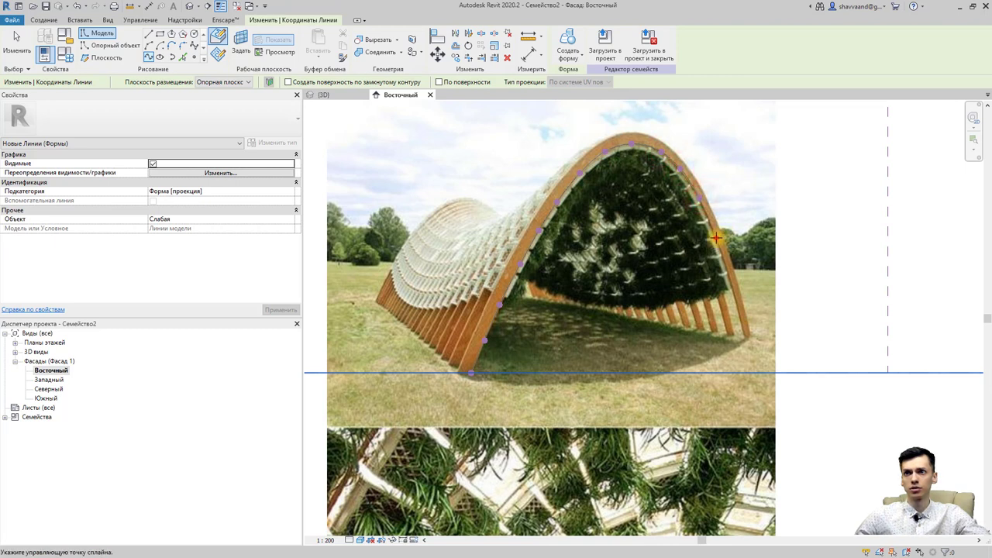
click(727, 271)
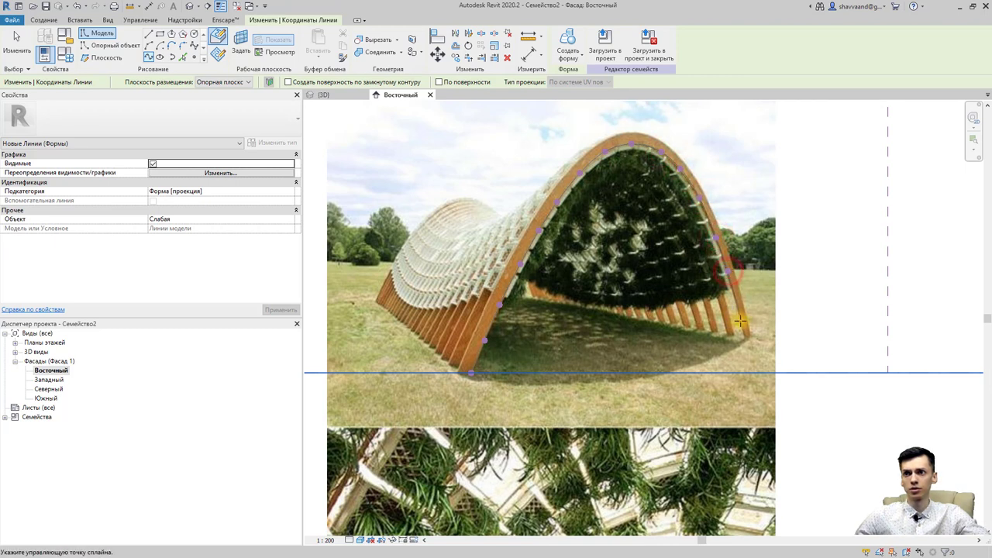
click(740, 320)
click(747, 354)
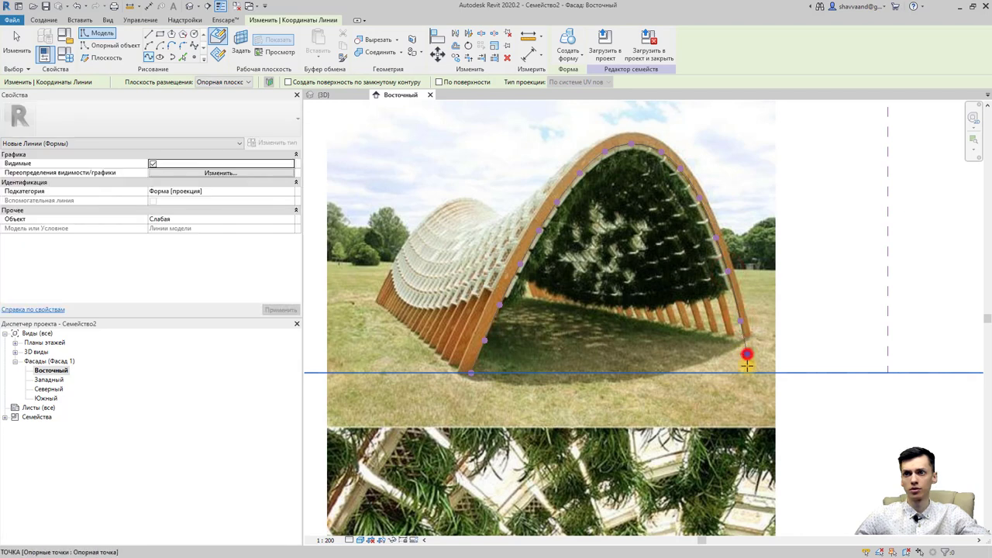
click(748, 373)
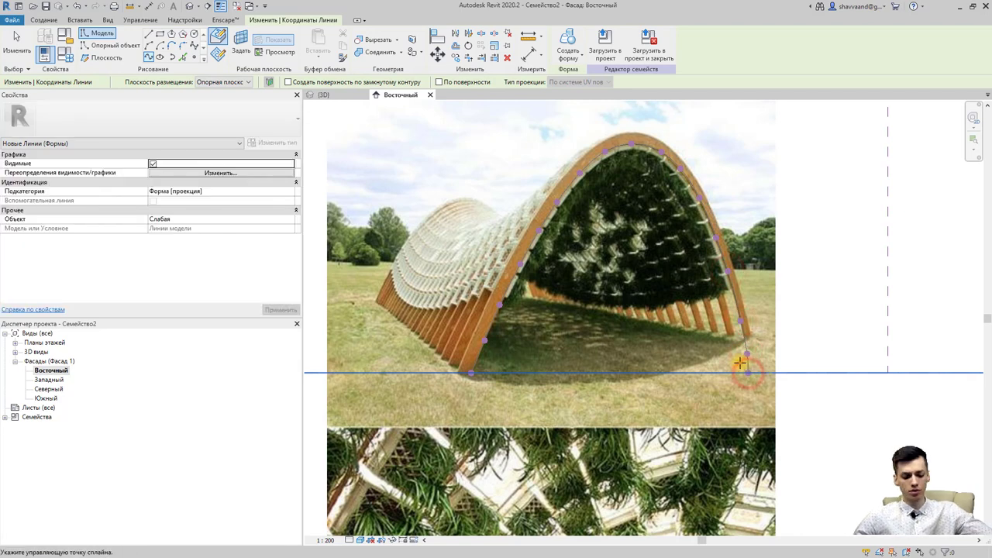
key(Escape)
click(791, 313)
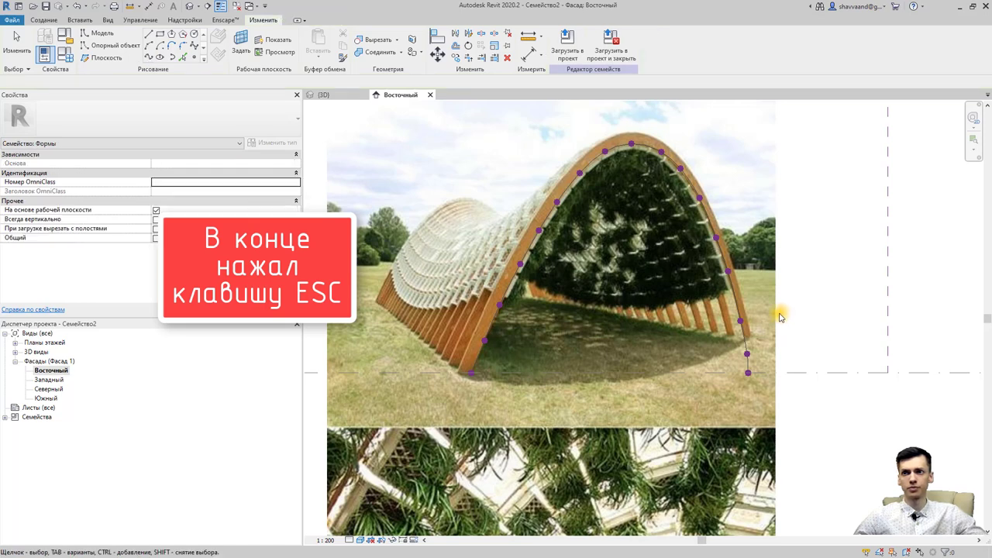
Step: Move the reference photo right along the ground line, clear of the traced arch
click(776, 314)
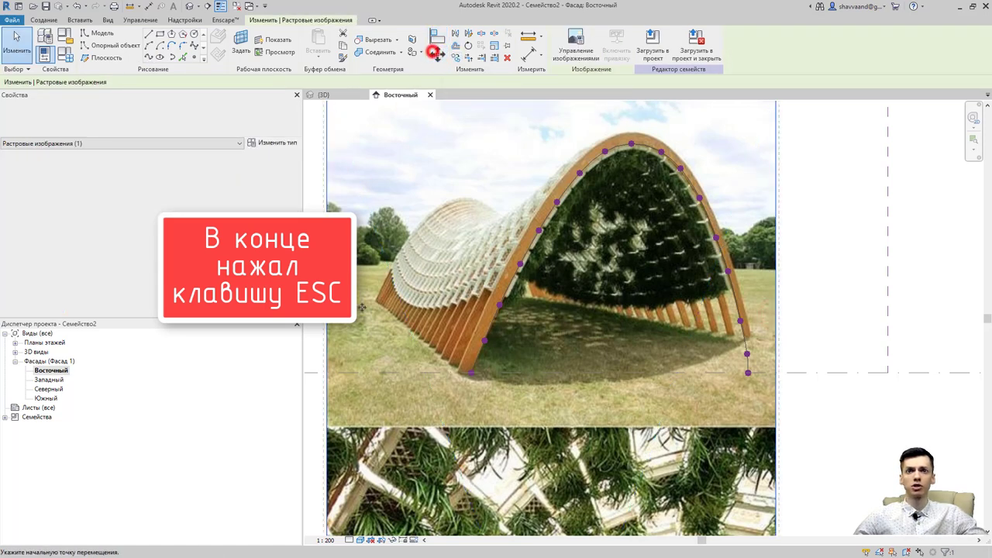
click(437, 53)
click(328, 375)
scroll(434, 372, down, 2)
scroll(514, 372, down, 2)
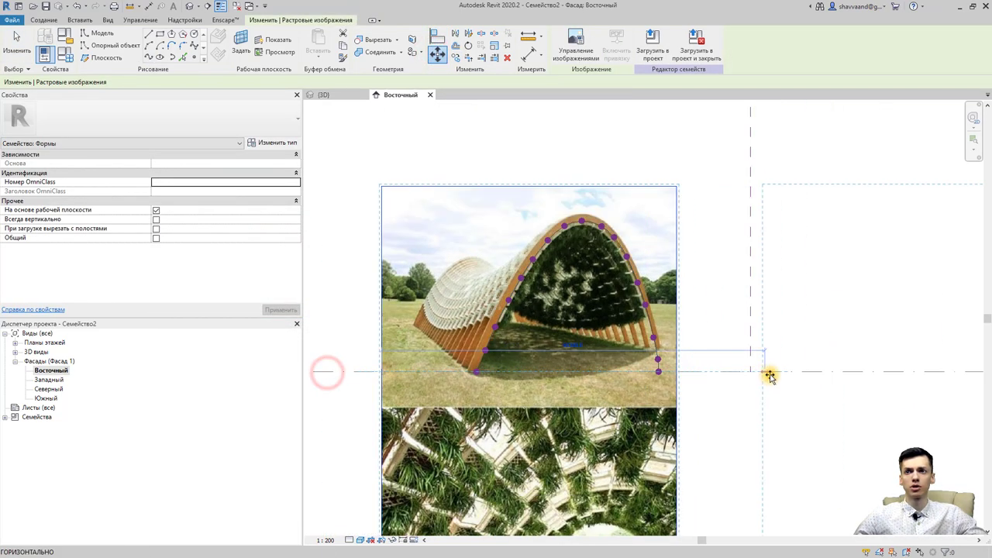
click(754, 373)
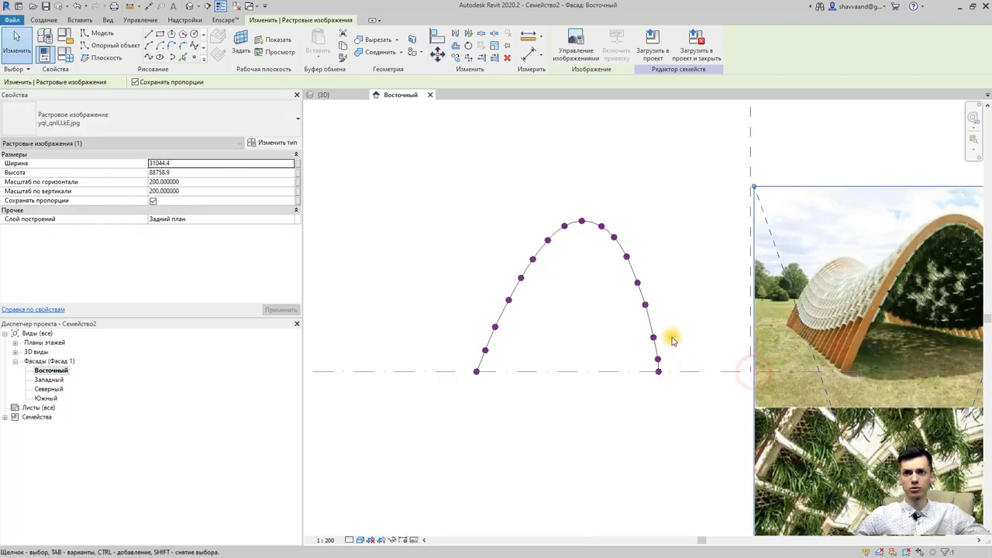
Step: Window-select the traced arch spline and bring up the Создать new-file options
drag(389, 155, 695, 423)
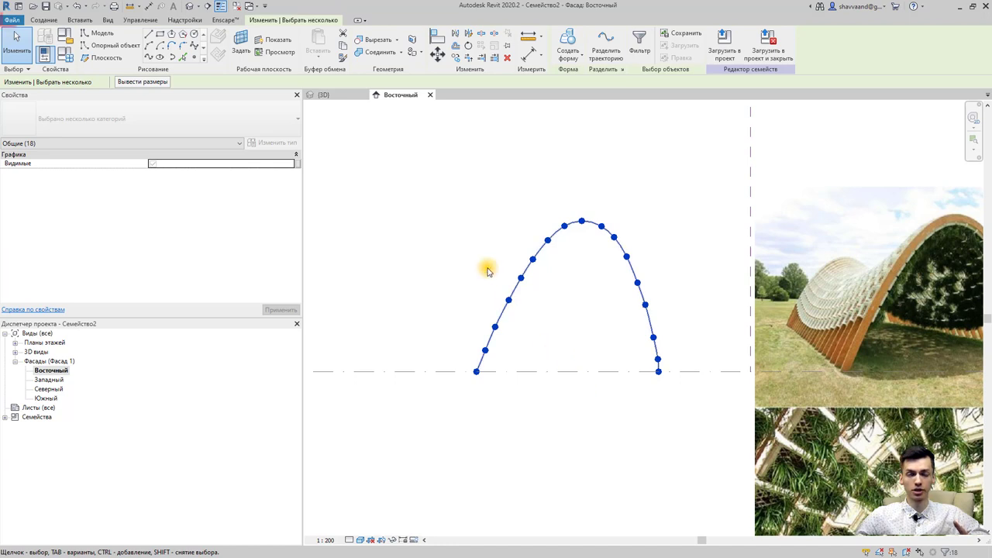
click(9, 21)
click(9, 21)
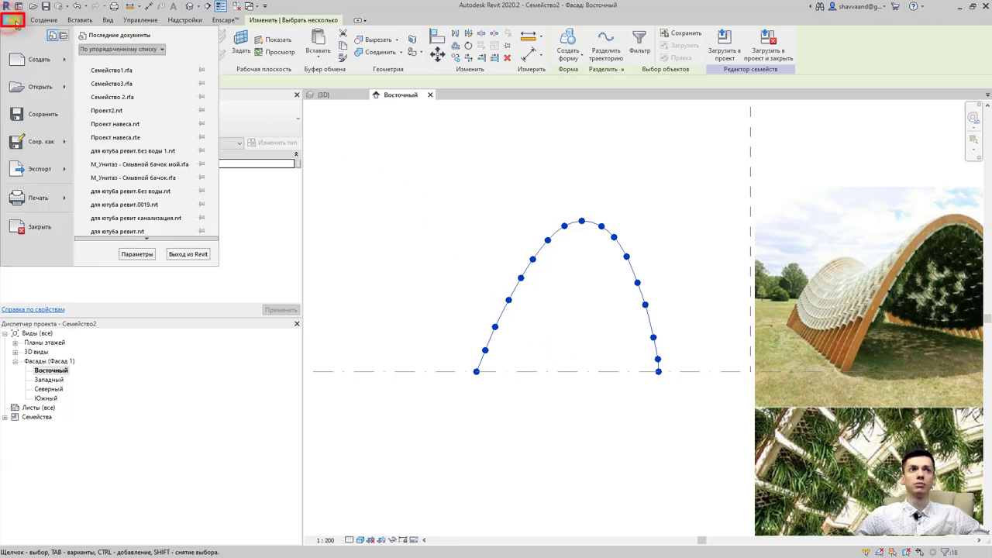
mouse_move(39, 60)
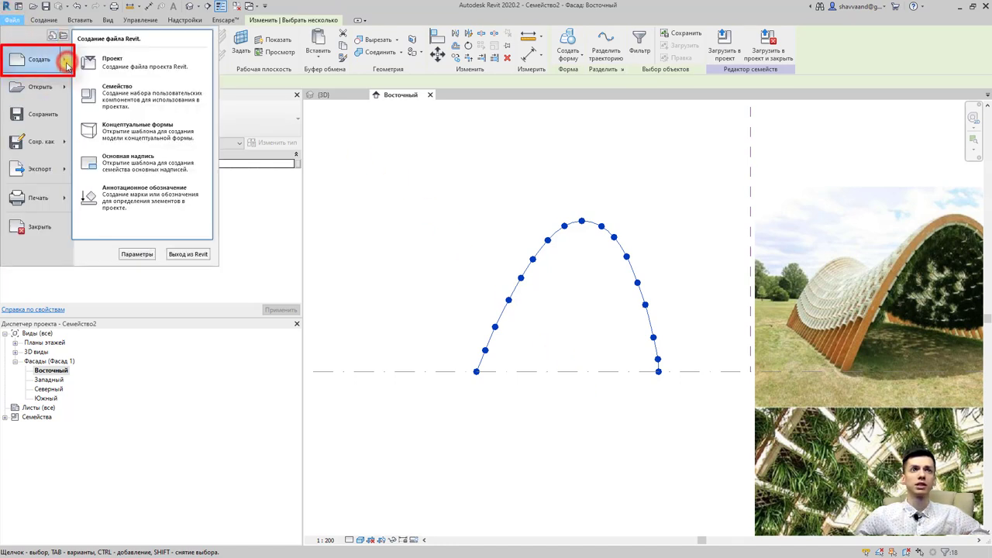
Step: Create a new family from the 'Метрическая система, адаптивная типовая модель' template
click(143, 99)
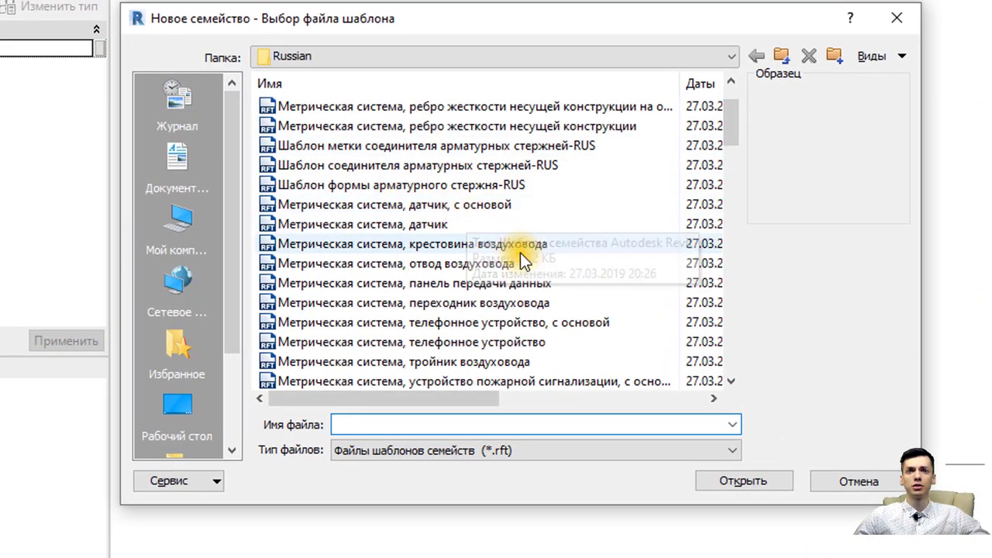
scroll(559, 285, down, 1)
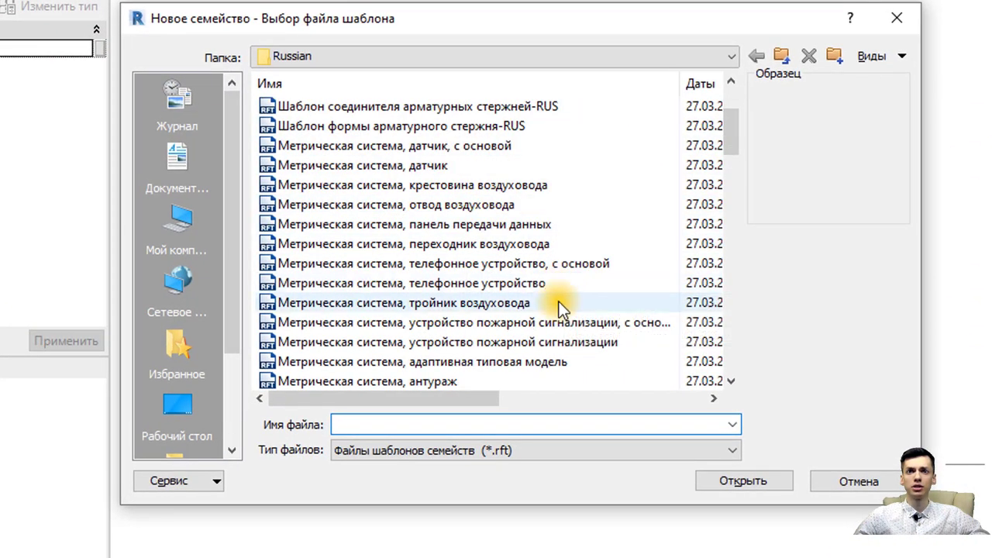
click(513, 362)
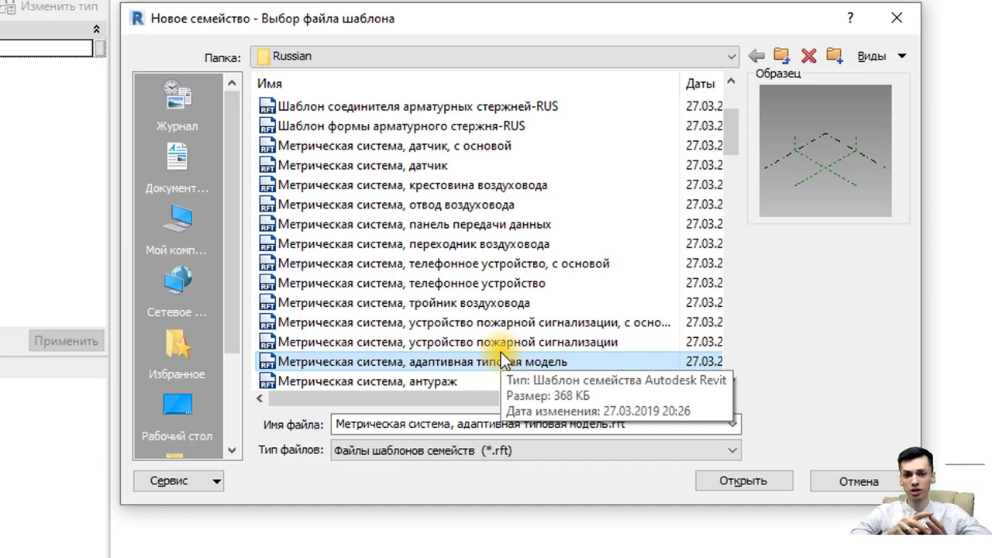
mouse_move(605, 17)
mouse_down()
mouse_move(0, 234)
mouse_move(130, 208)
mouse_up()
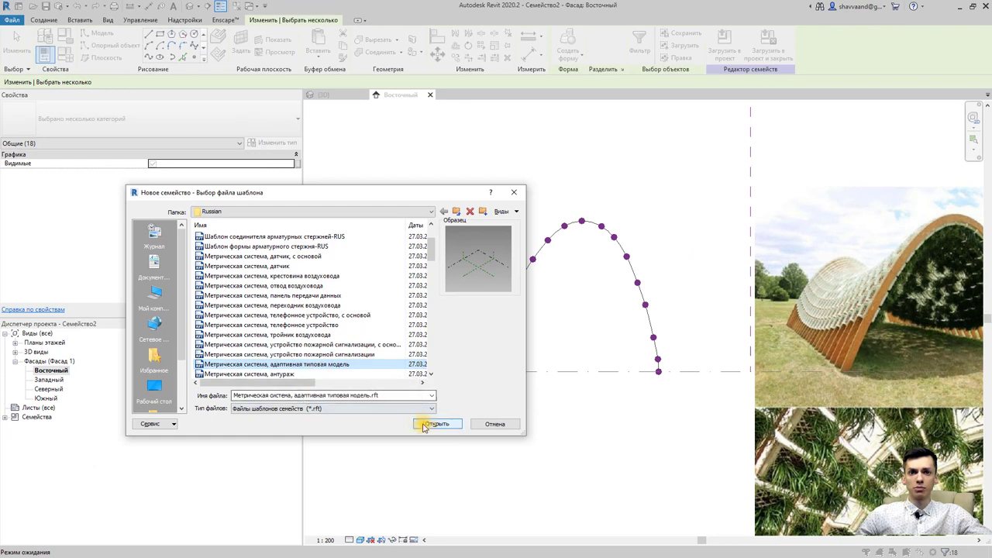
click(430, 424)
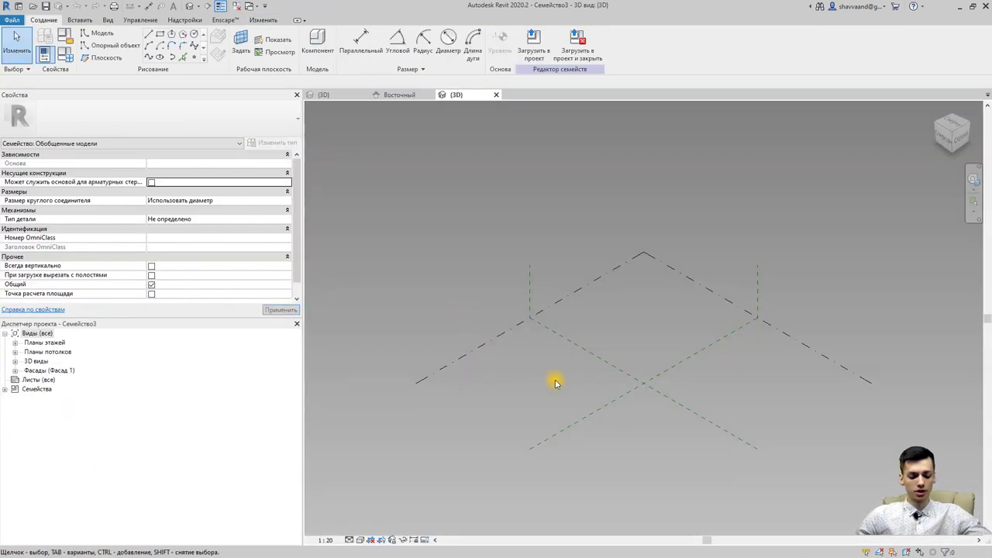
Step: Paste the copied arch spline into Семейство3 and view it side-on
key(ctrl+v)
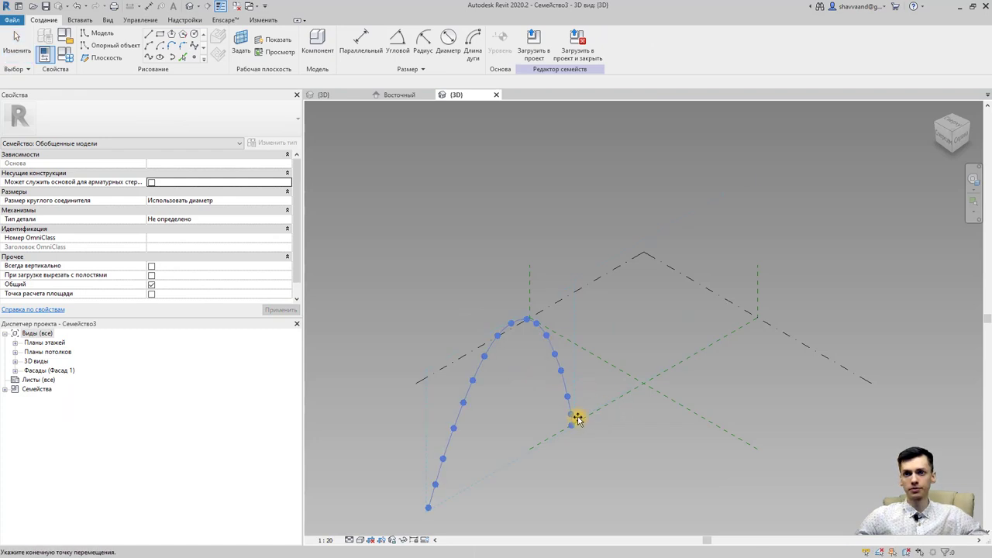
click(577, 418)
click(582, 417)
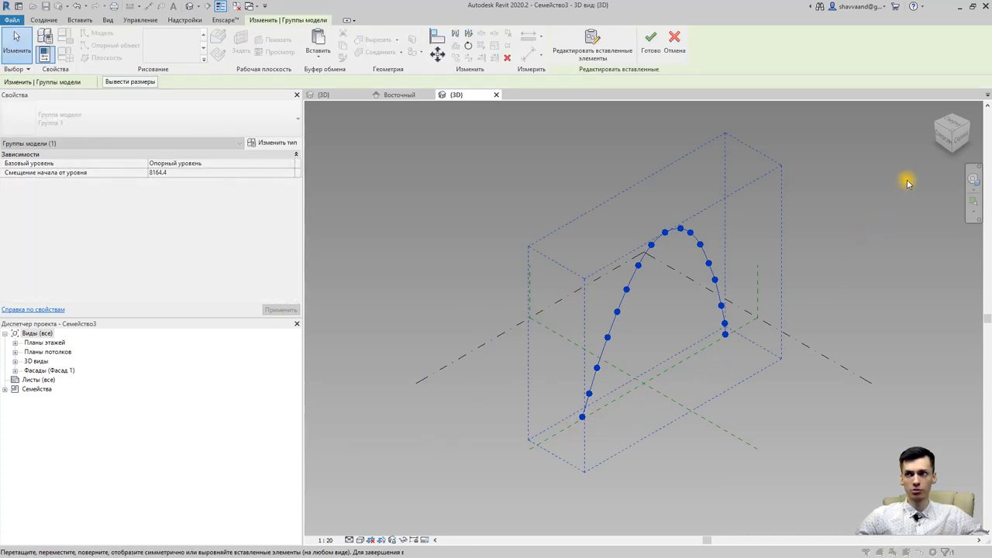
click(955, 146)
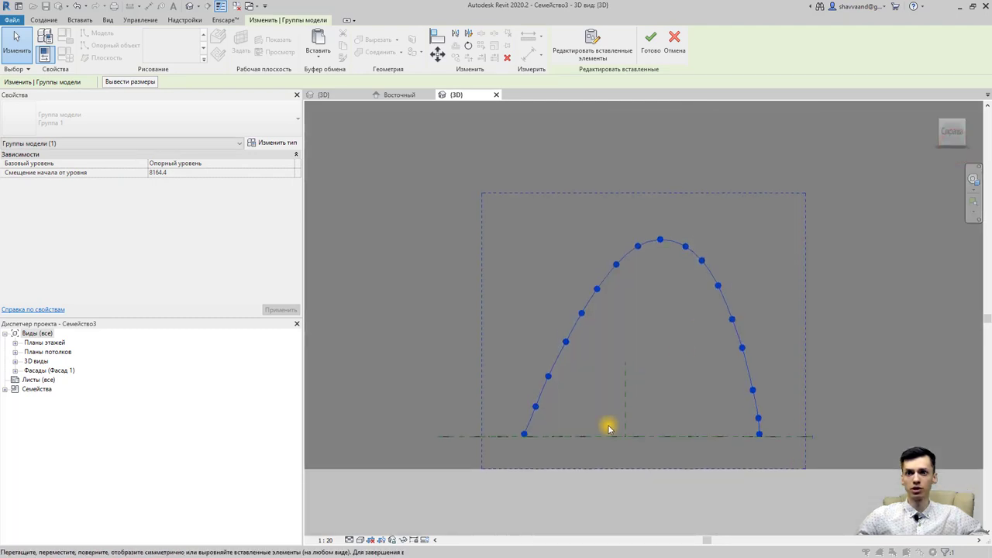
scroll(609, 425, up, 4)
Step: Try rotating the arch, cancel, then orbit it in 3D and change the detail level
click(438, 54)
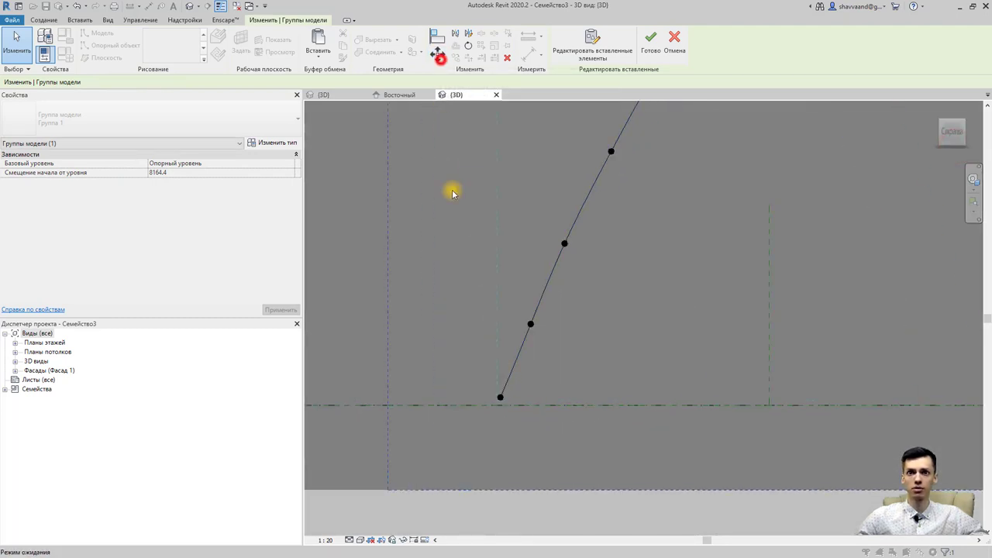
click(500, 398)
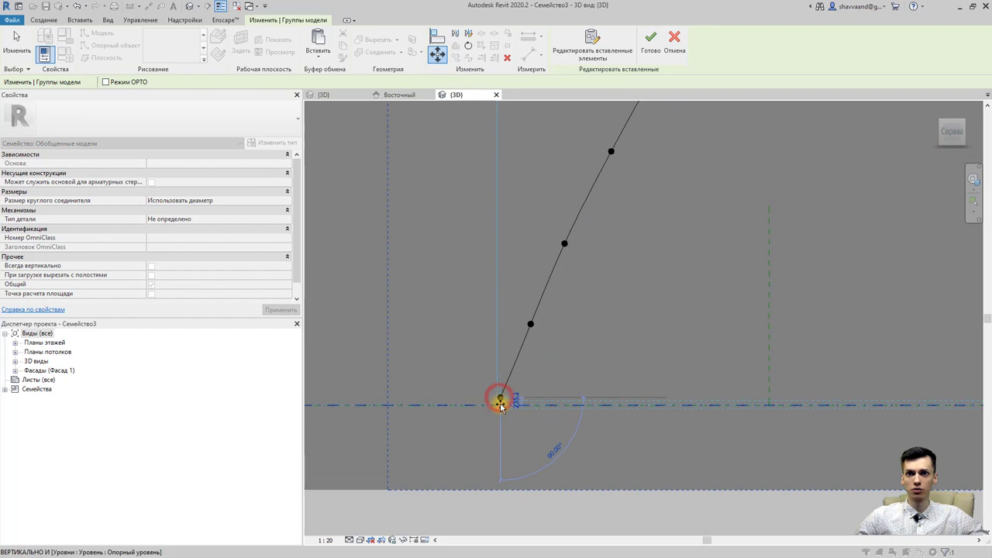
key(Escape)
scroll(605, 346, down, 4)
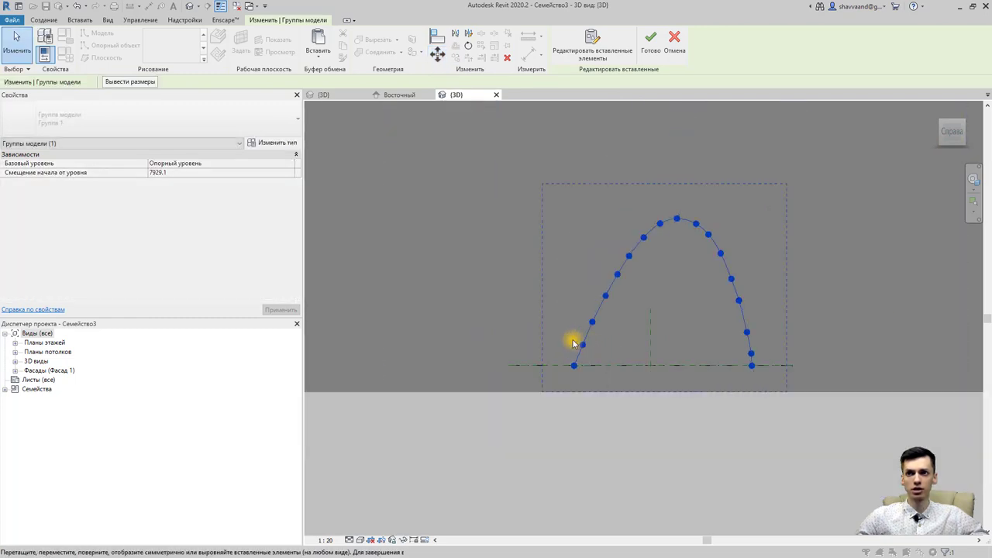
shift+middle_drag(540, 348, 666, 480)
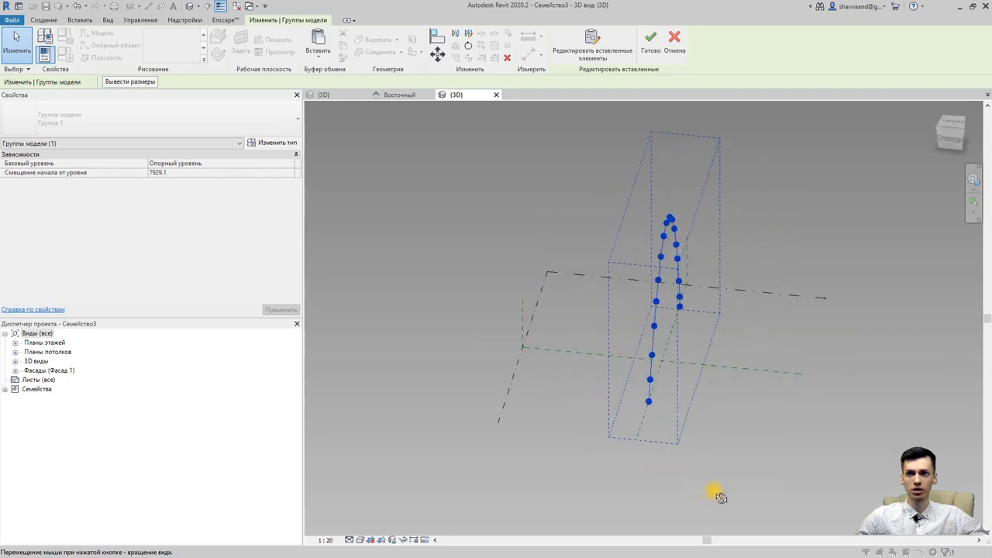
shift+middle_drag(667, 480, 498, 461)
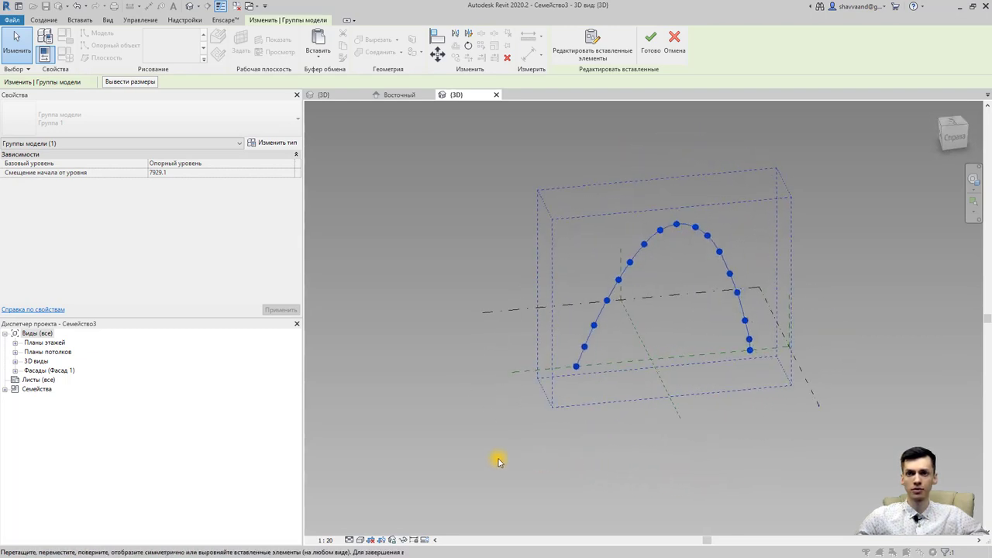
click(348, 539)
click(354, 526)
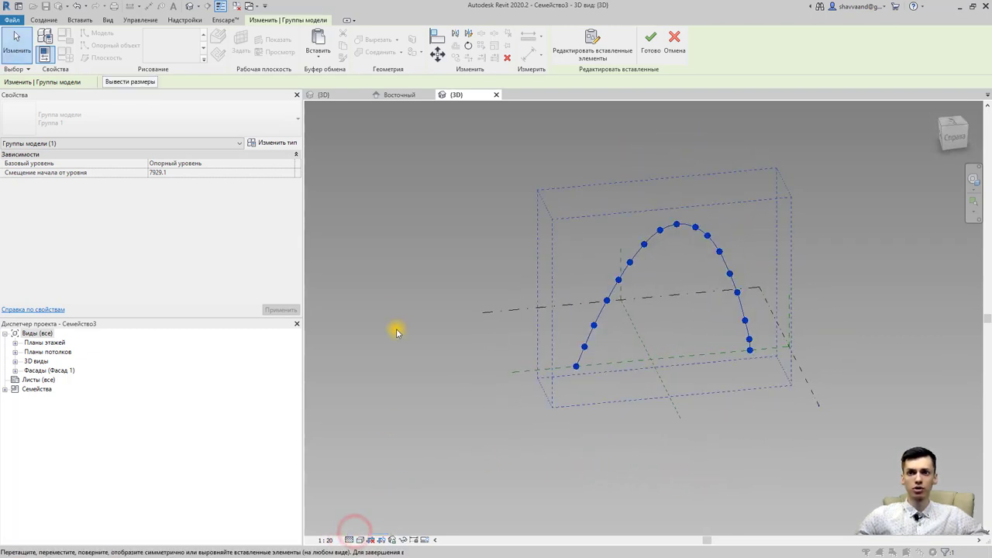
Step: Close the extra 3D view and switch back to Семейство2's Восточный elevation
click(236, 7)
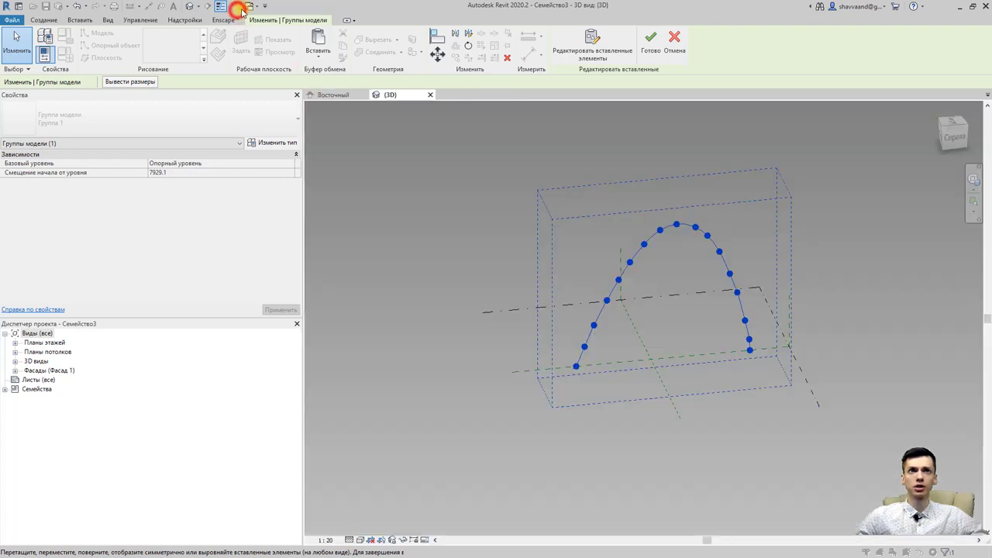
click(248, 7)
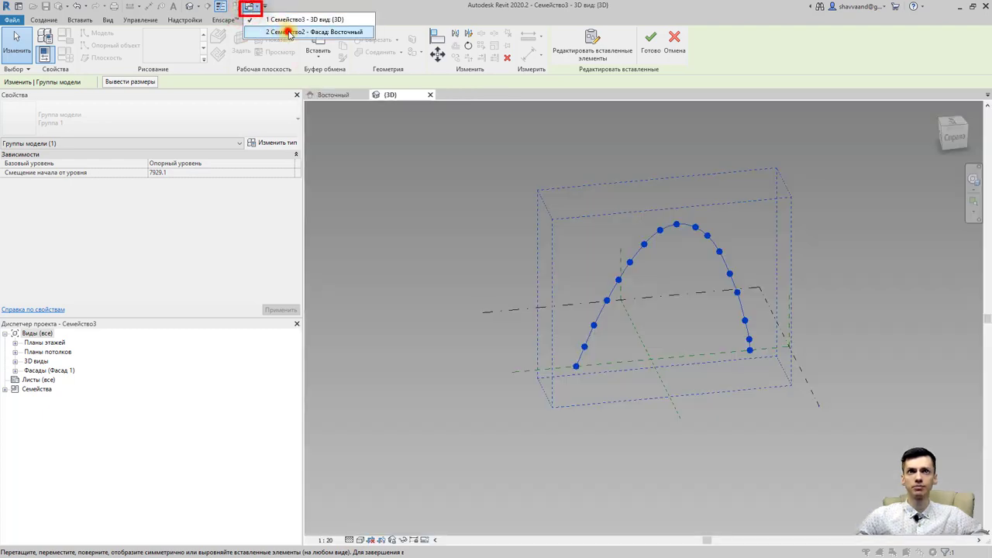
click(288, 33)
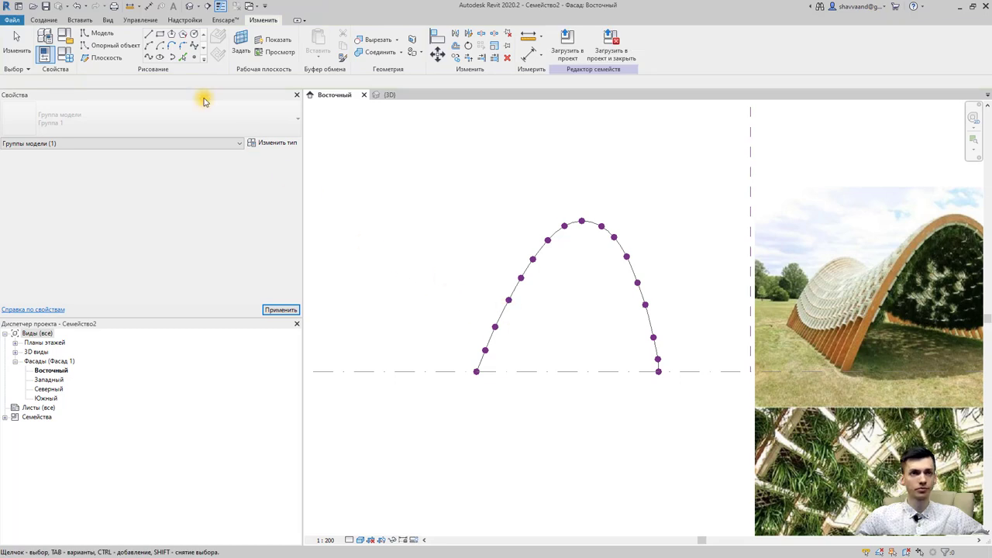
Step: Open the default 3D view and close all inactive views
click(190, 6)
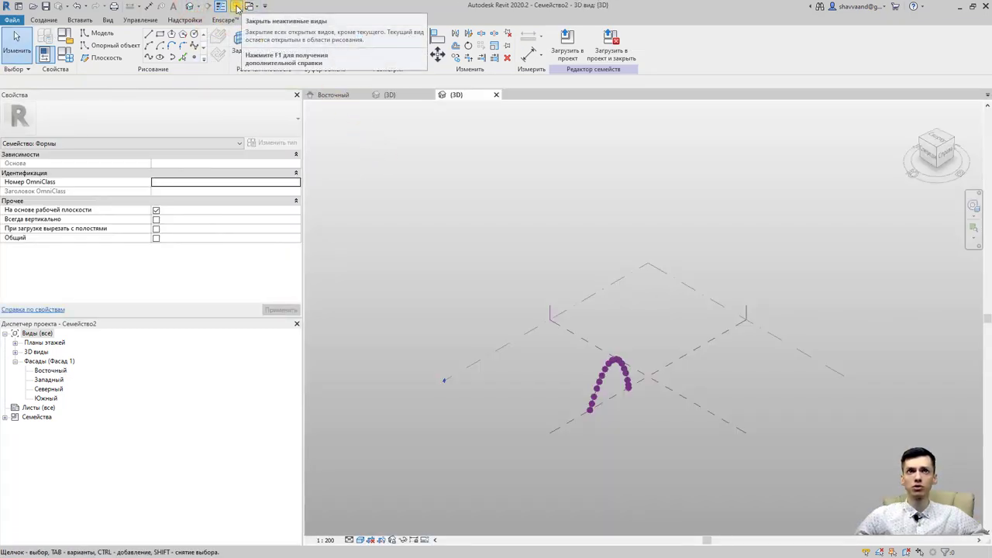
mouse_move(235, 6)
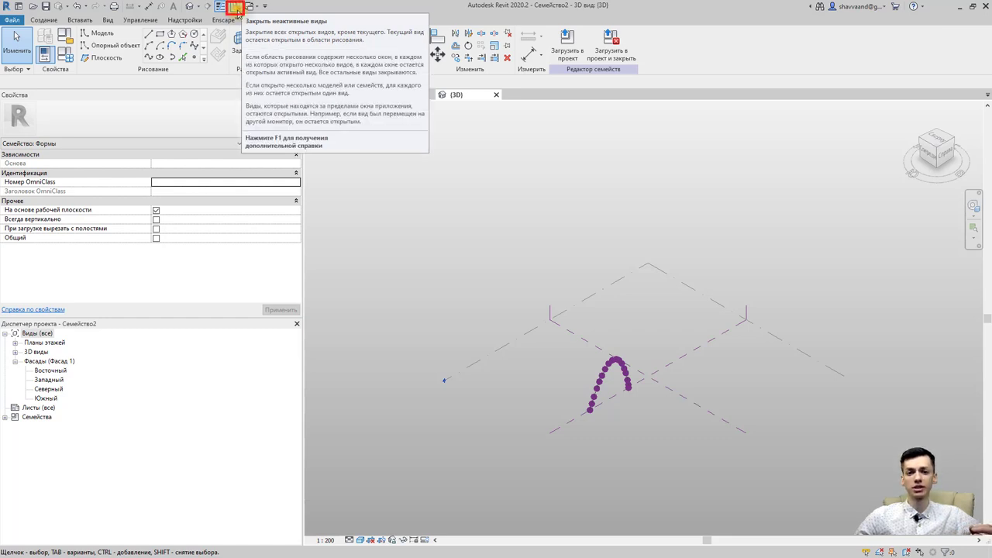
click(238, 11)
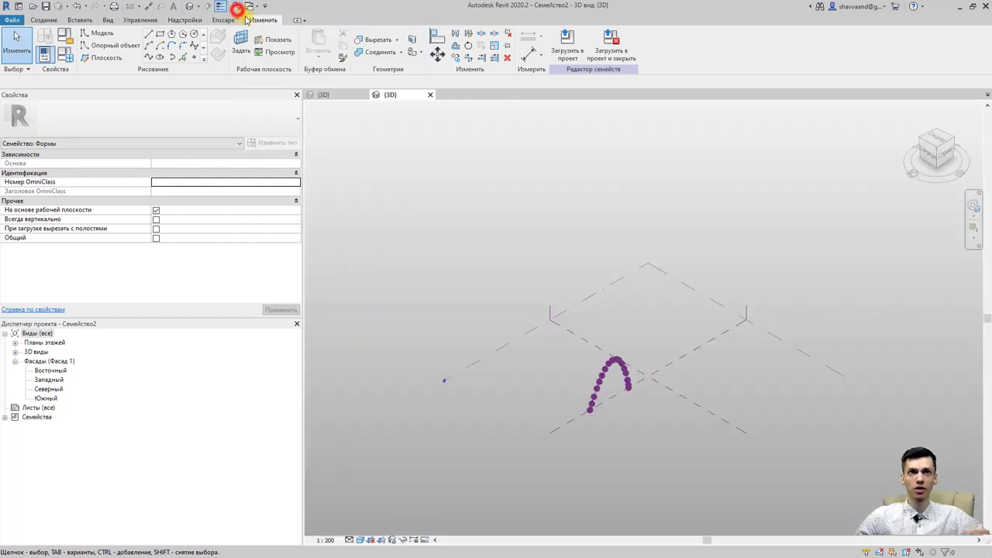
scroll(560, 370, up, 3)
scroll(560, 370, up, 2)
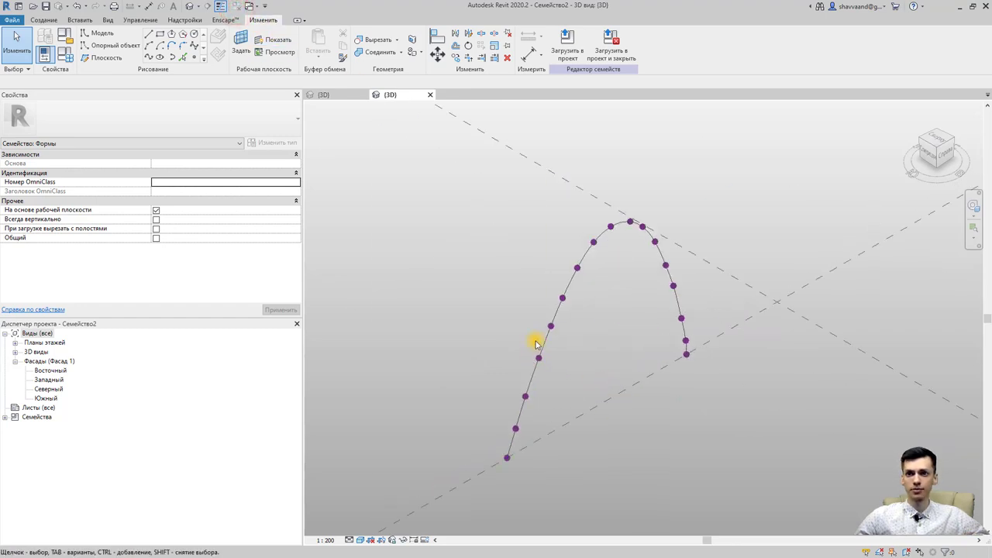
Step: Turn the selected arch spline into a solid form surface
click(549, 350)
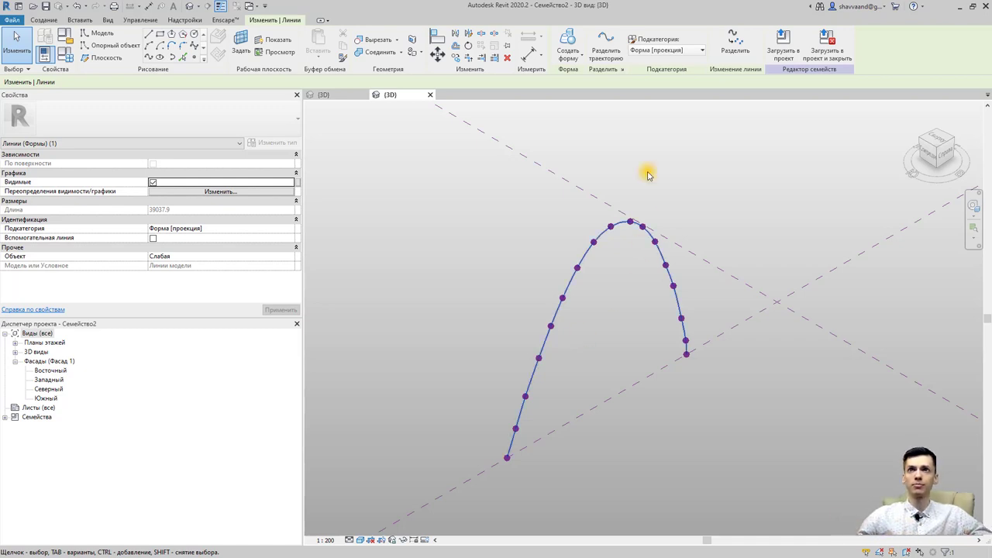
click(567, 55)
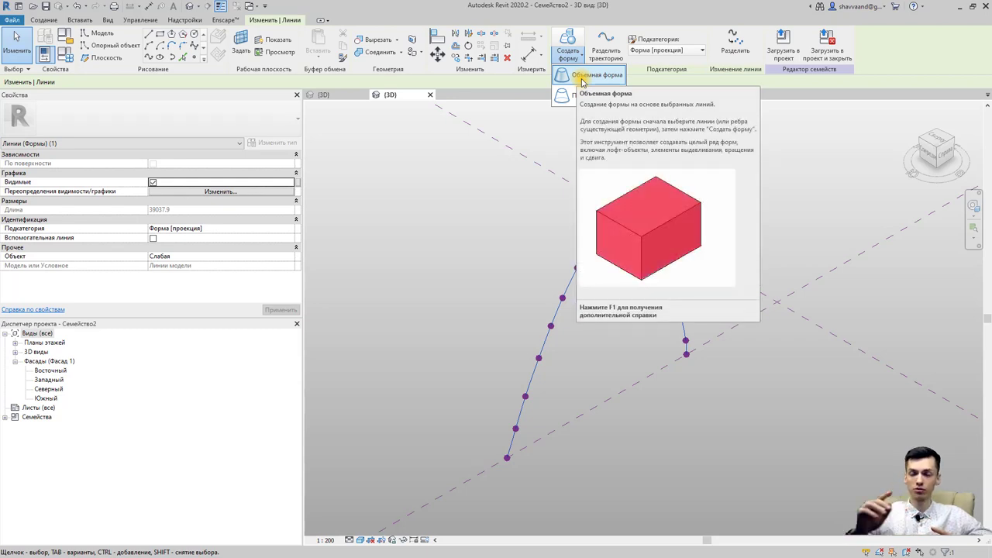
click(582, 75)
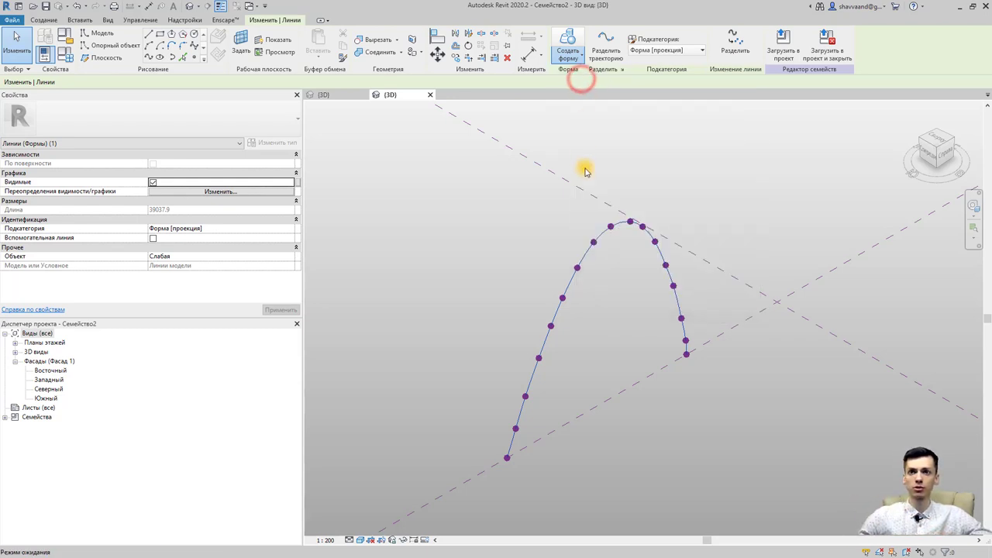
Step: Drag the arch form's end profile outward to stretch it into a long vault
click(636, 318)
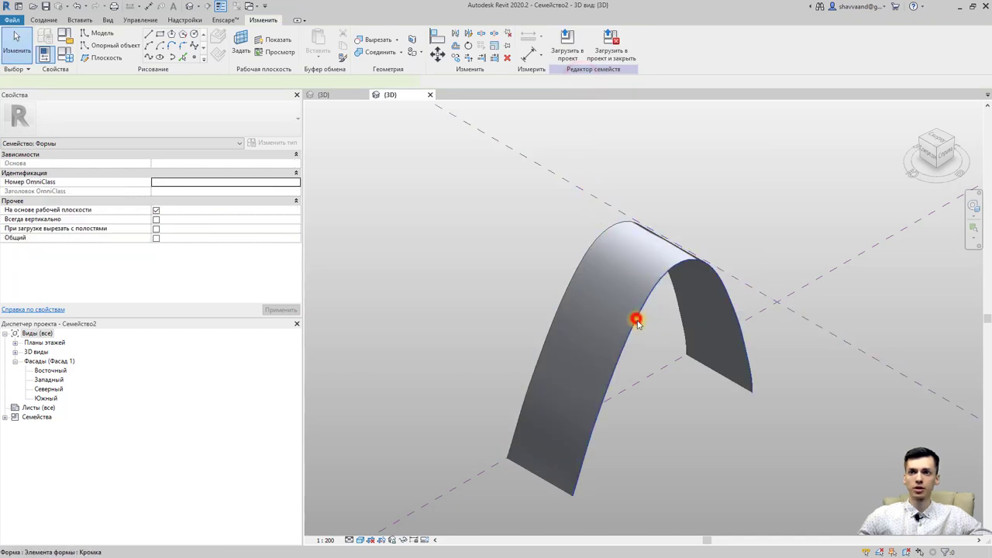
drag(688, 283, 381, 138)
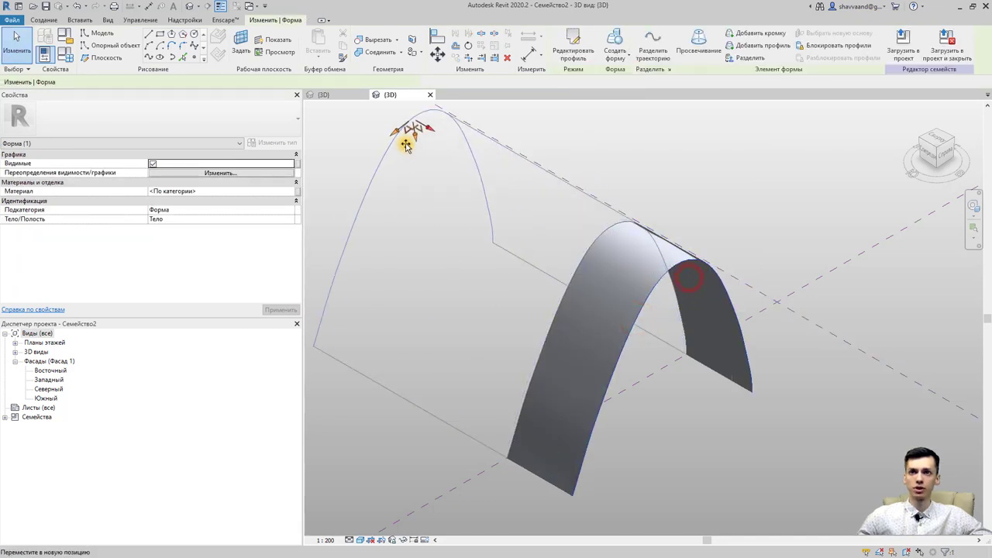
middle_drag(460, 228, 593, 317)
scroll(510, 418, down, 2)
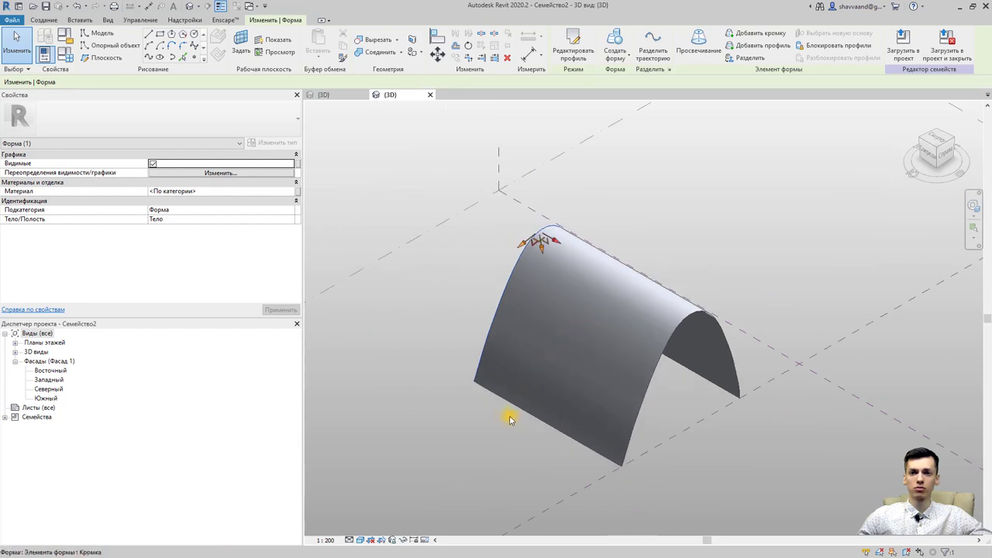
Step: Check the bottom edge length of 19148.6, then orbit to view the vault from the front
click(519, 412)
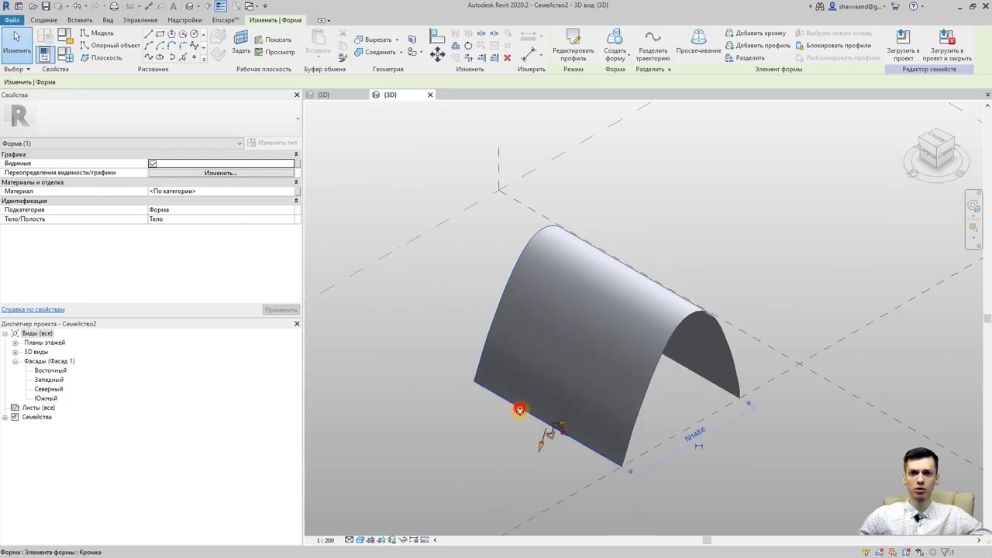
click(695, 438)
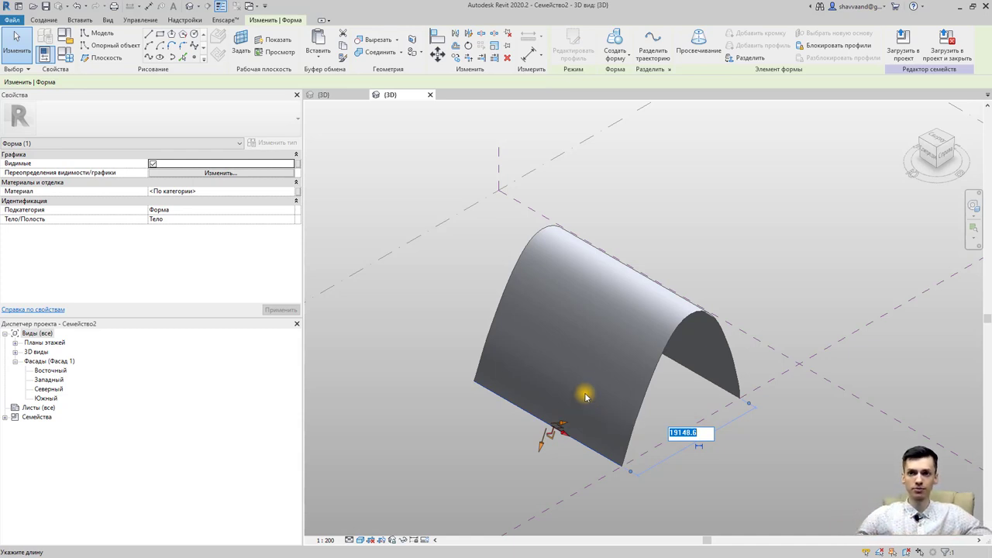
key(Escape)
key(Escape)
scroll(674, 302, up, 2)
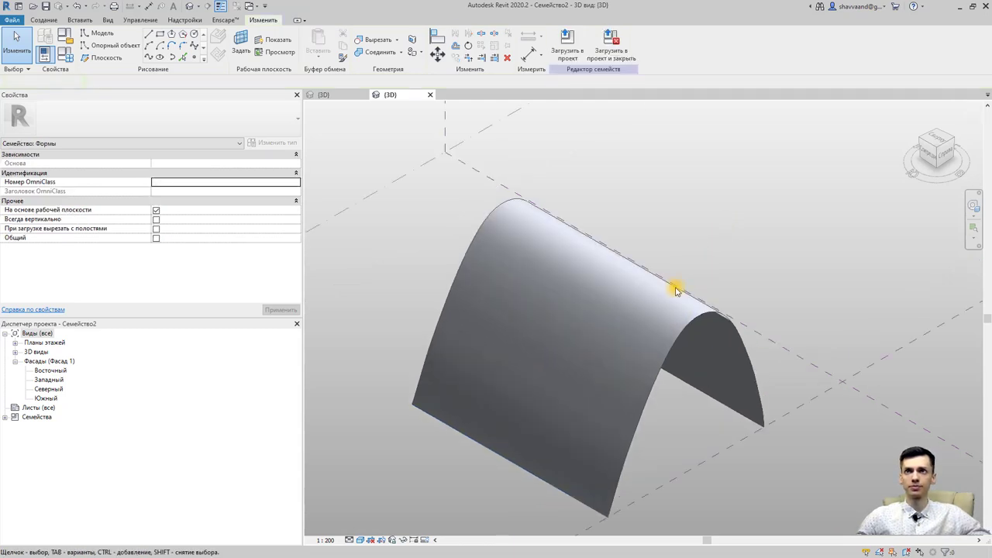
click(700, 287)
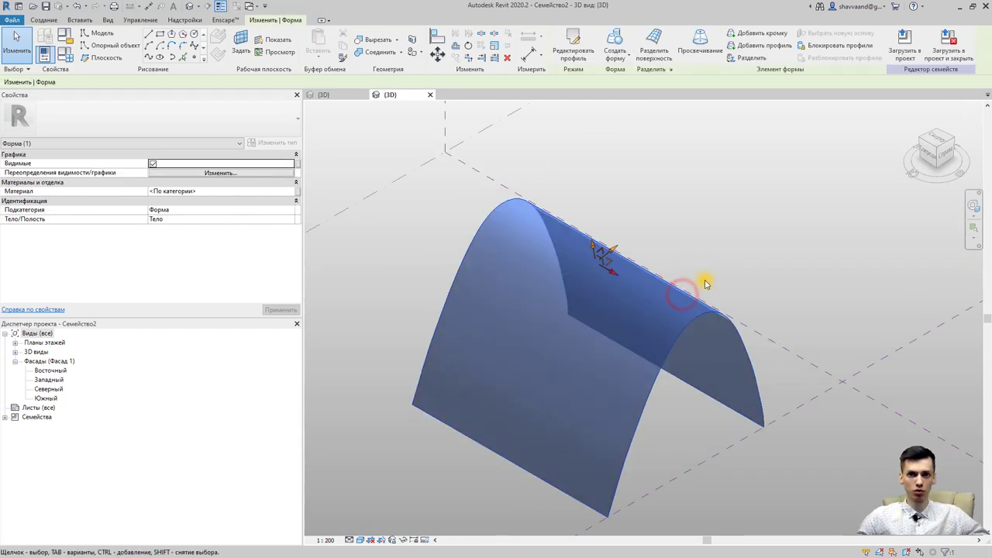
mouse_move(715, 283)
shift+middle_down()
mouse_move(618, 304)
mouse_move(564, 277)
shift+middle_up()
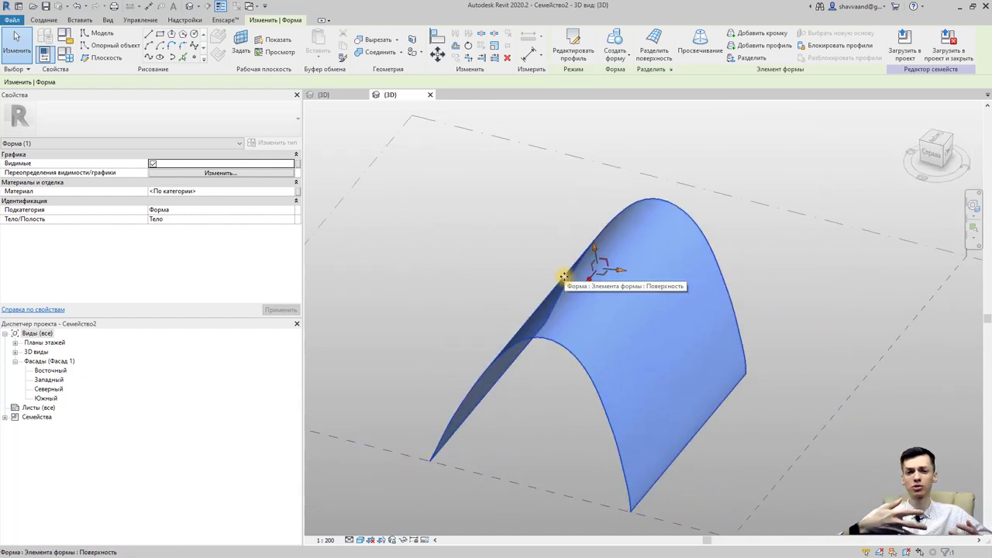
Step: Add an edge along the vault's ridge, select it, and start adding a profile
click(748, 34)
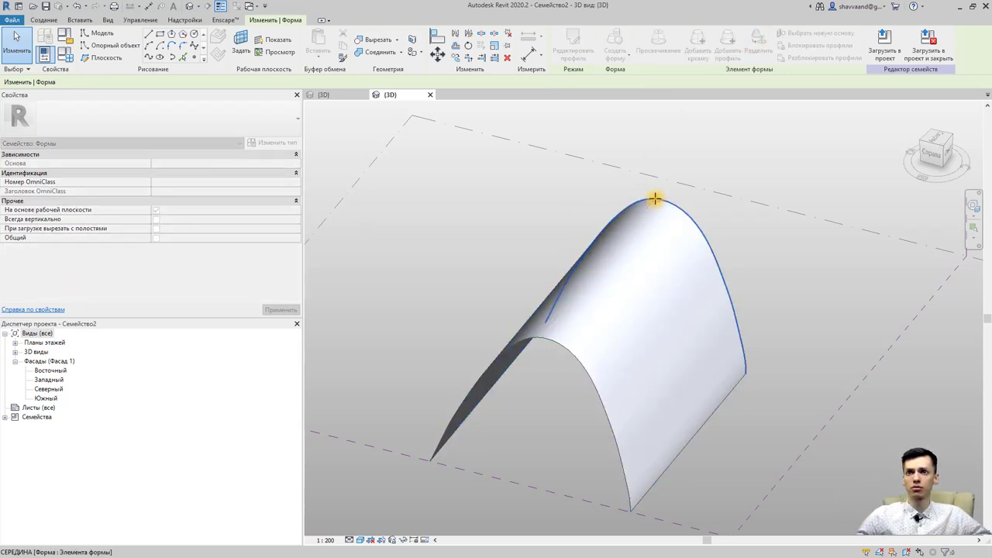
click(657, 200)
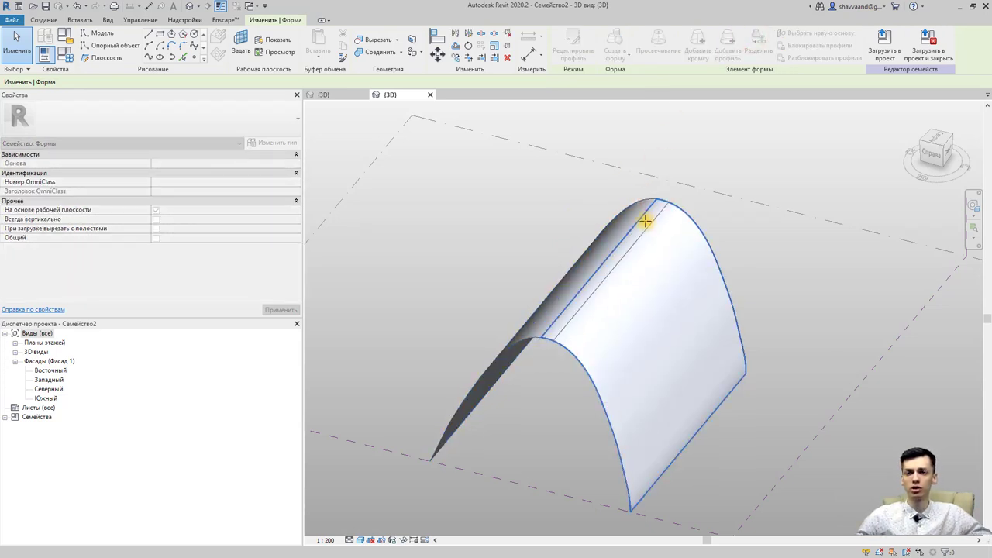
key(Escape)
key(Escape)
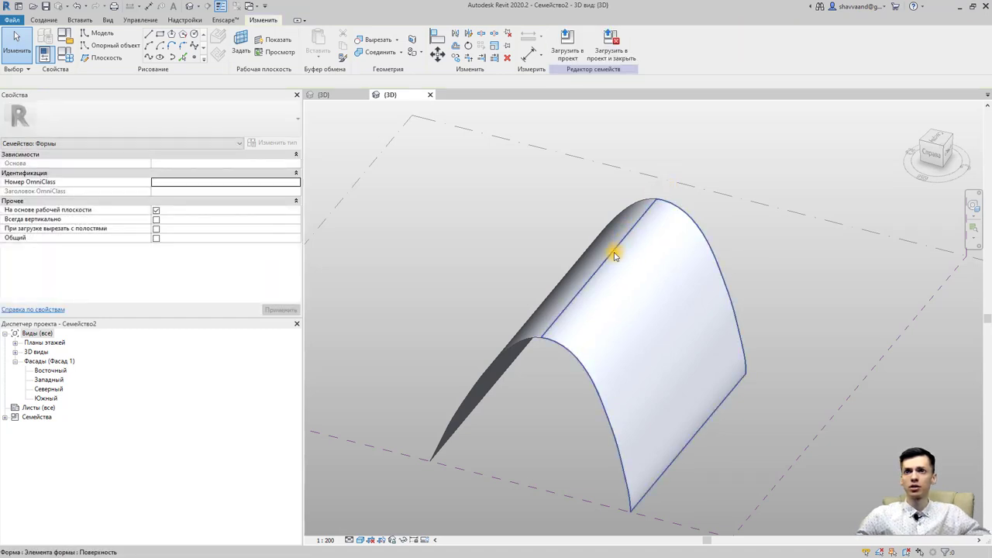
click(614, 248)
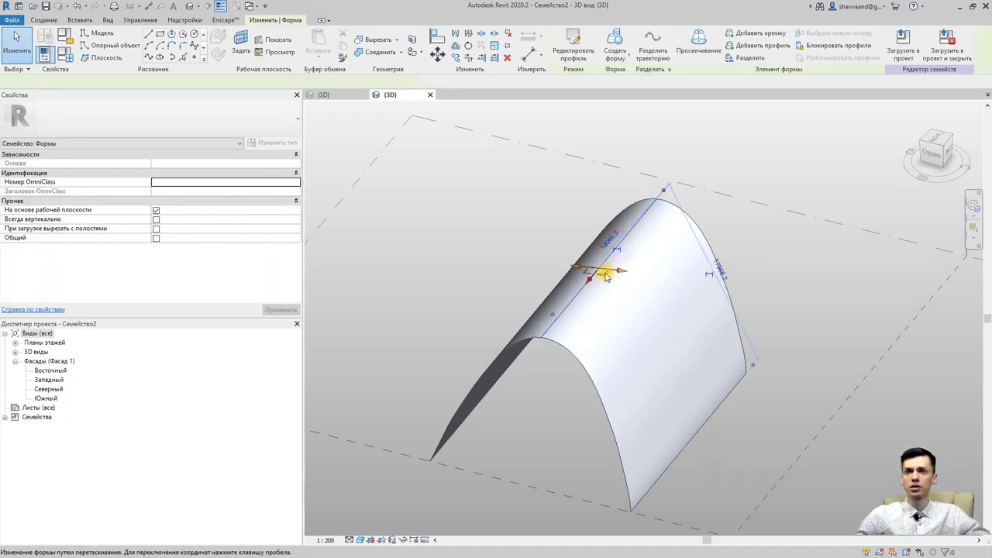
click(755, 45)
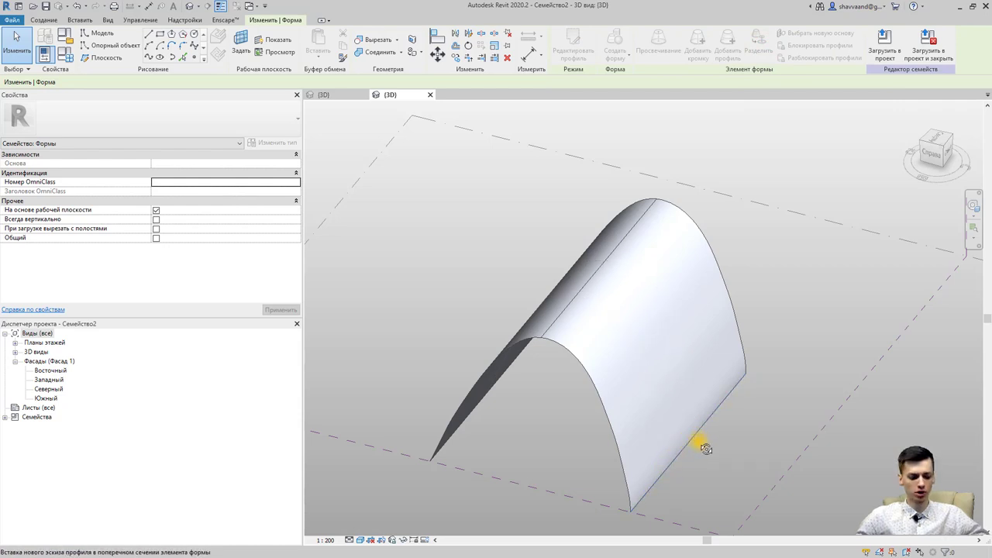
Step: Add a cross profile to the arch surface and slide it along the arch
shift+middle_drag(705, 448, 525, 465)
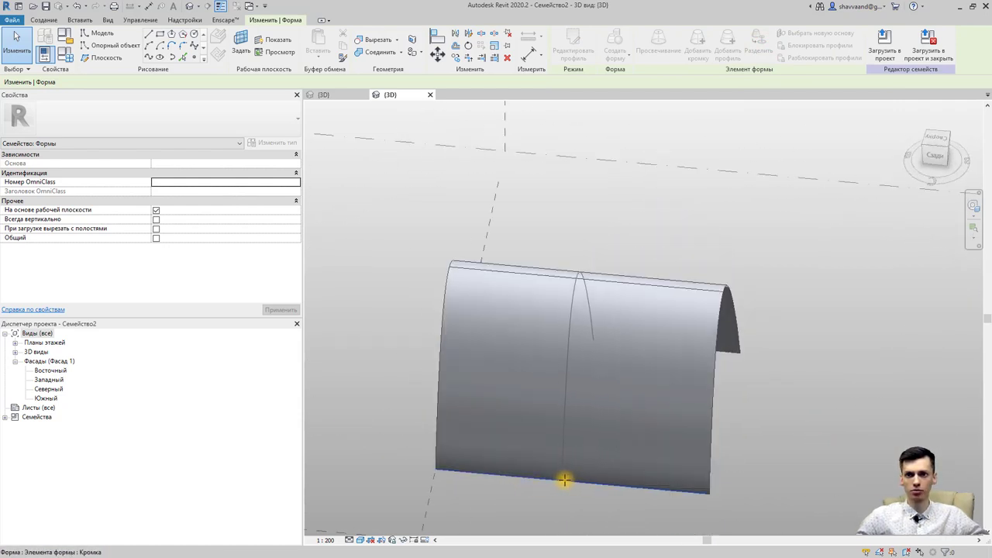
key(Escape)
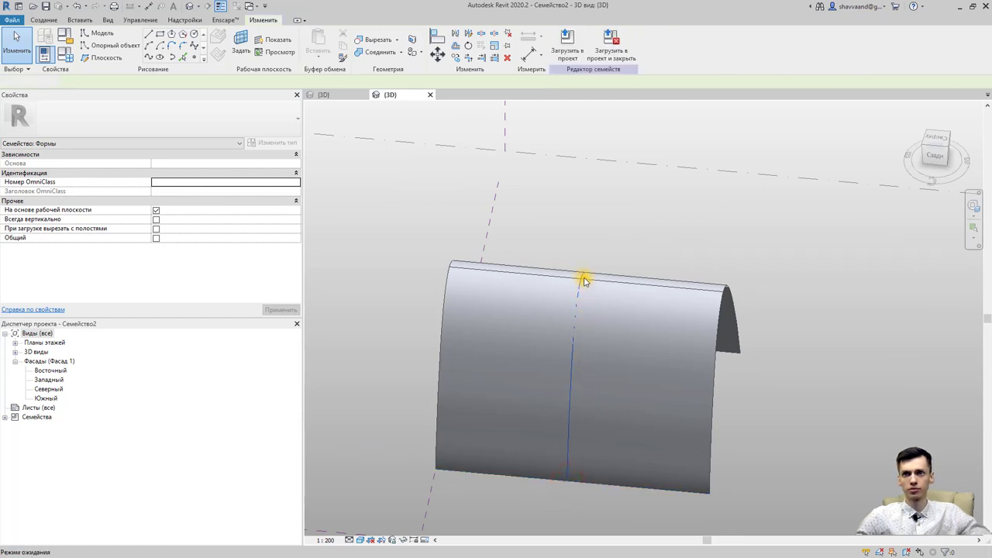
click(589, 298)
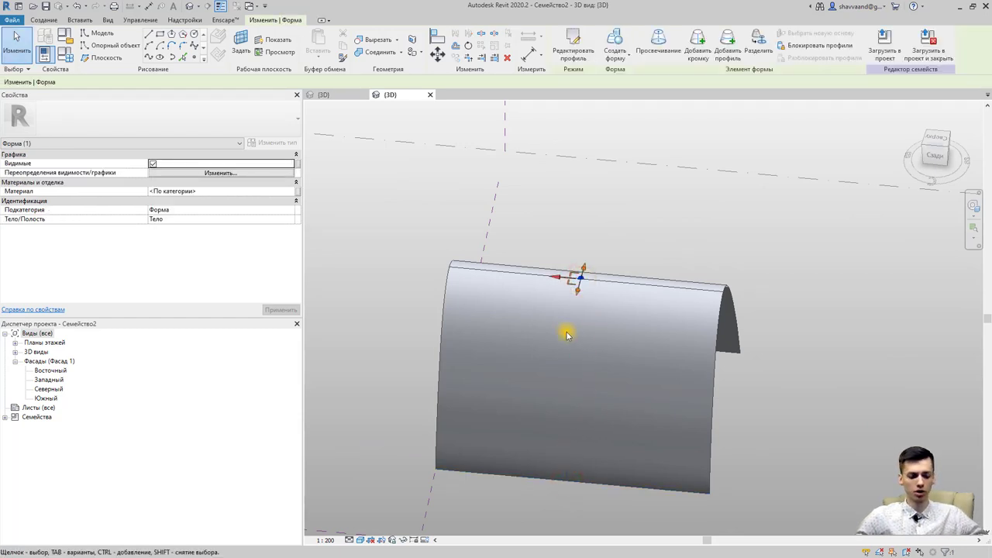
shift+middle_drag(569, 328, 750, 267)
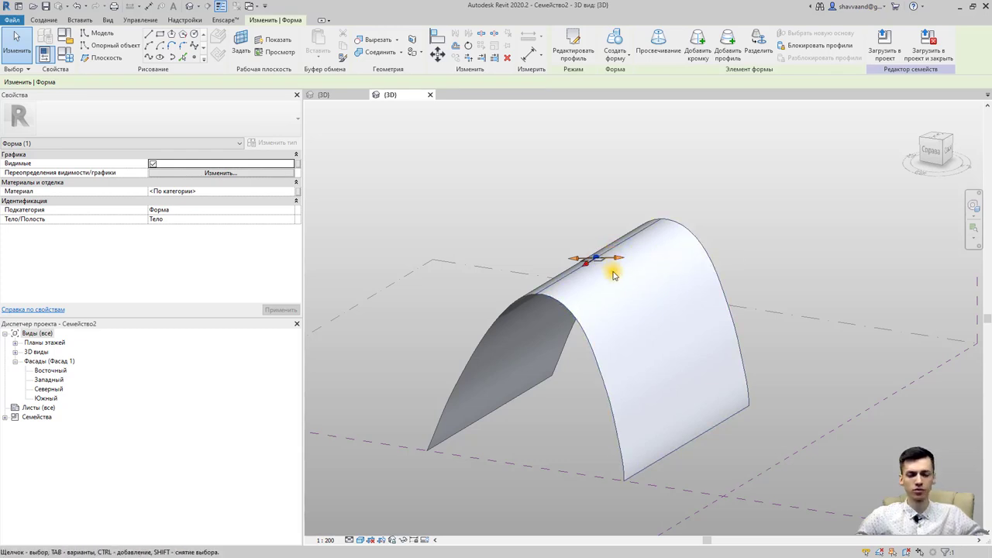
click(652, 313)
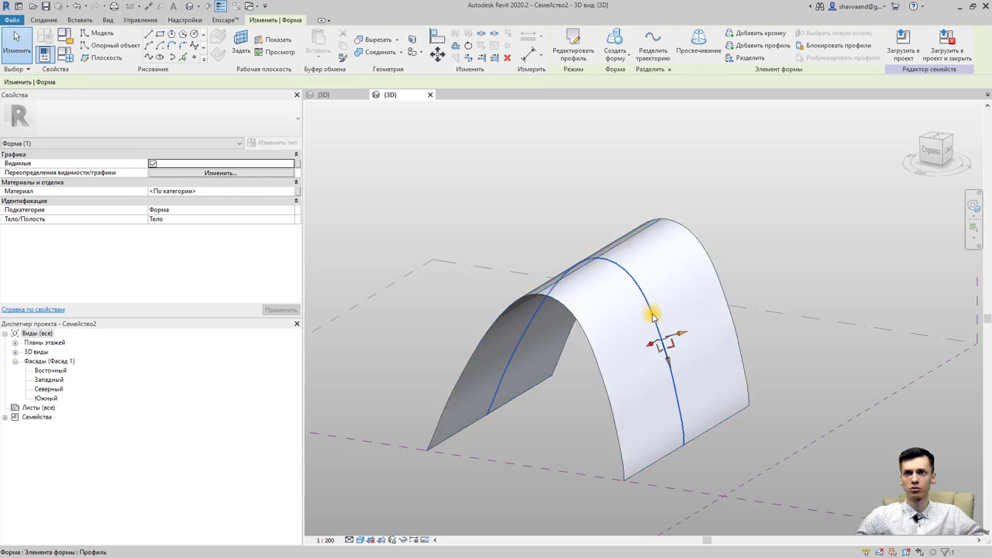
click(653, 314)
drag(589, 356, 581, 350)
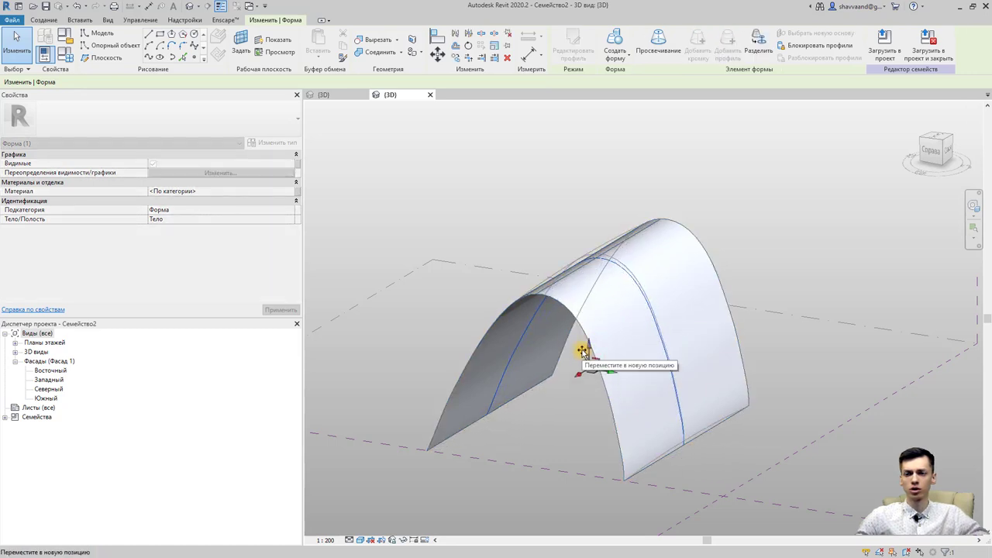
key(Escape)
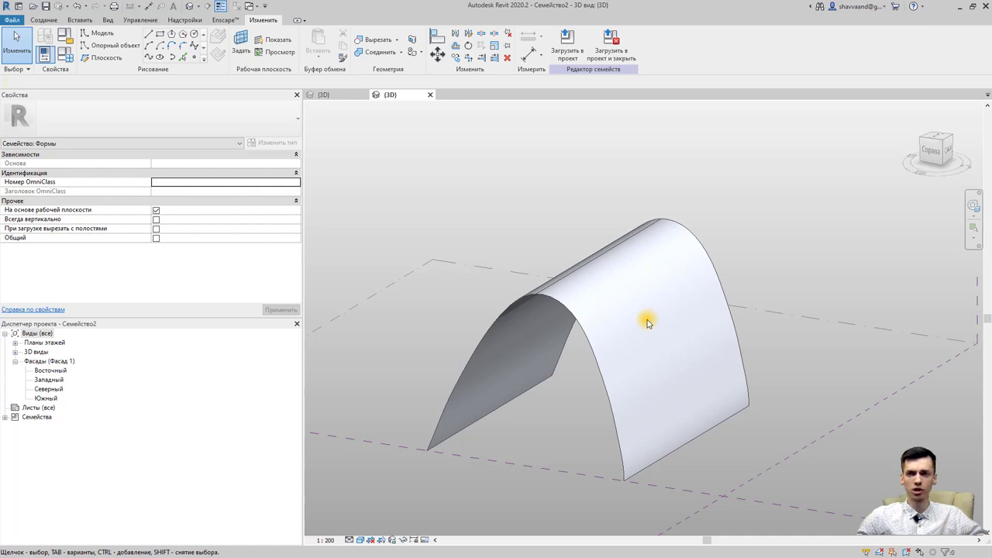
Step: Drag the form's top edge downward so the vault dips into a saddle
click(683, 432)
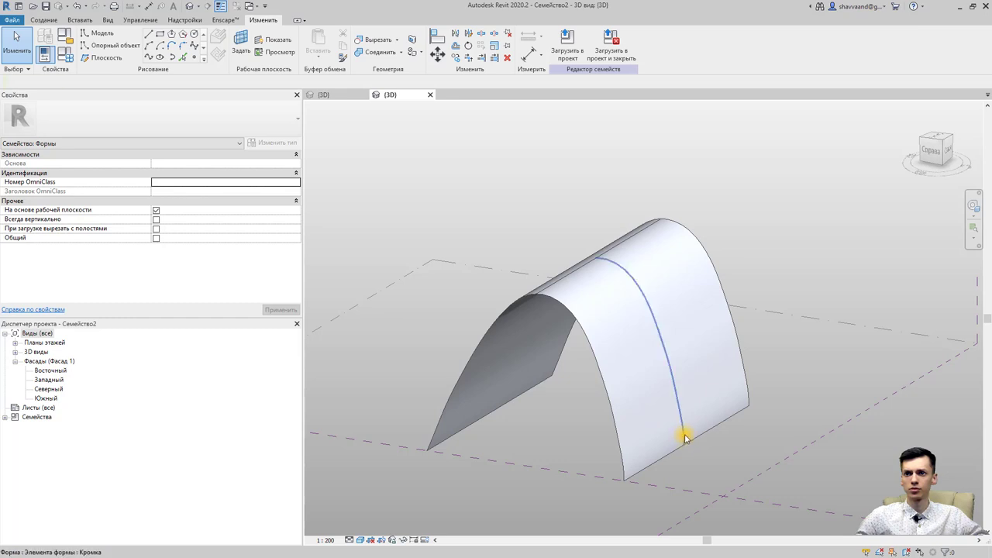
click(620, 282)
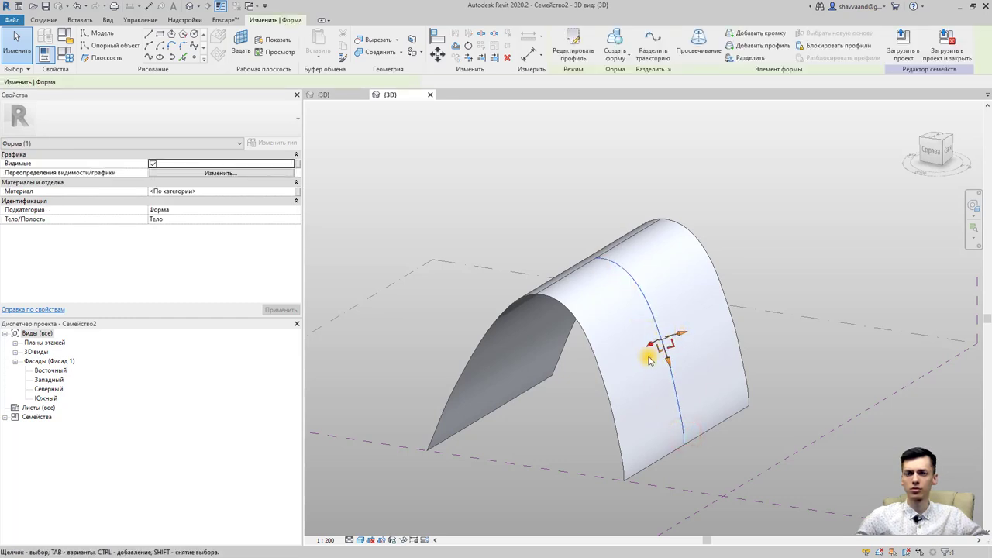
shift+middle_drag(649, 348, 716, 421)
drag(682, 323, 676, 326)
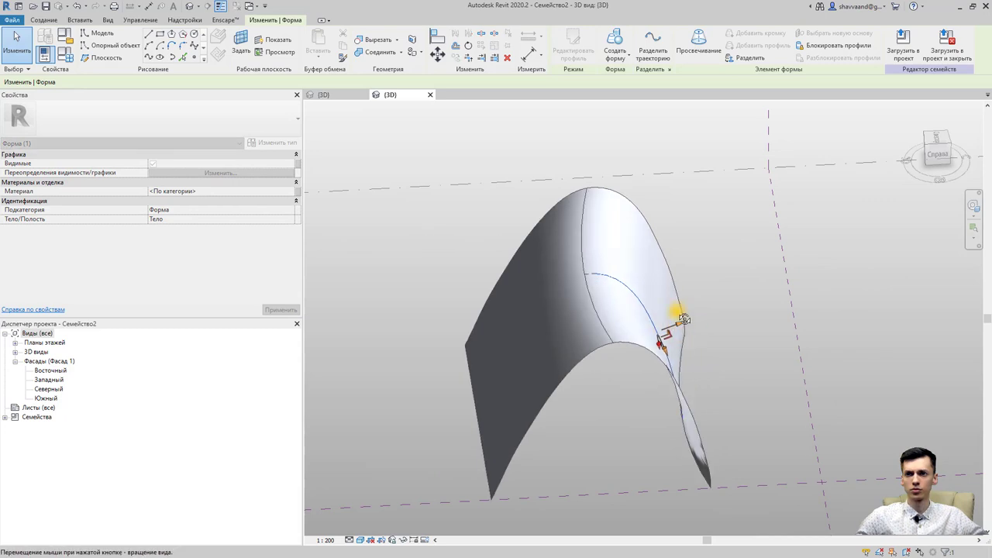
mouse_move(675, 318)
shift+middle_down()
mouse_move(658, 249)
mouse_move(581, 259)
shift+middle_up()
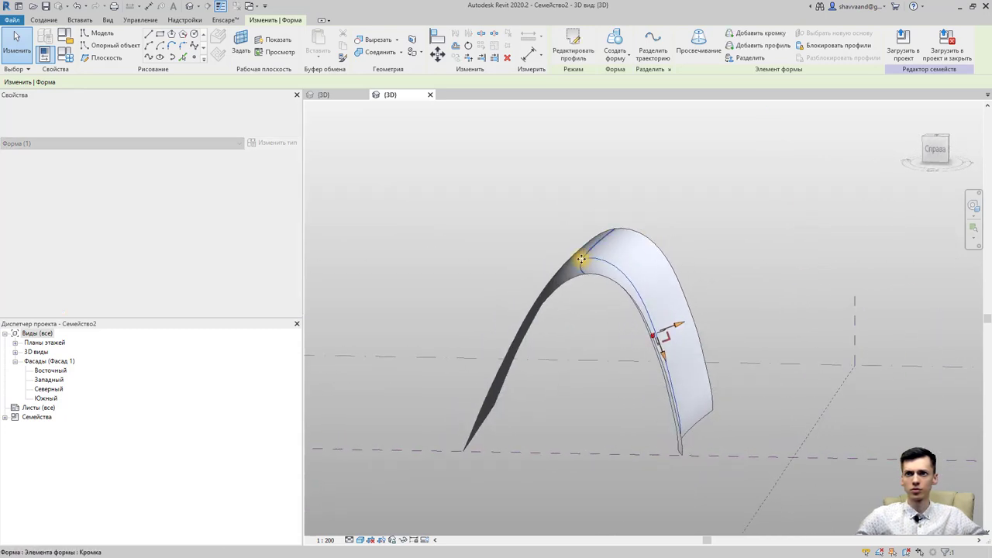
click(587, 256)
drag(586, 256, 591, 293)
mouse_move(593, 295)
shift+middle_down()
mouse_move(539, 303)
mouse_move(476, 350)
mouse_move(642, 421)
mouse_move(675, 376)
mouse_move(567, 346)
shift+middle_up()
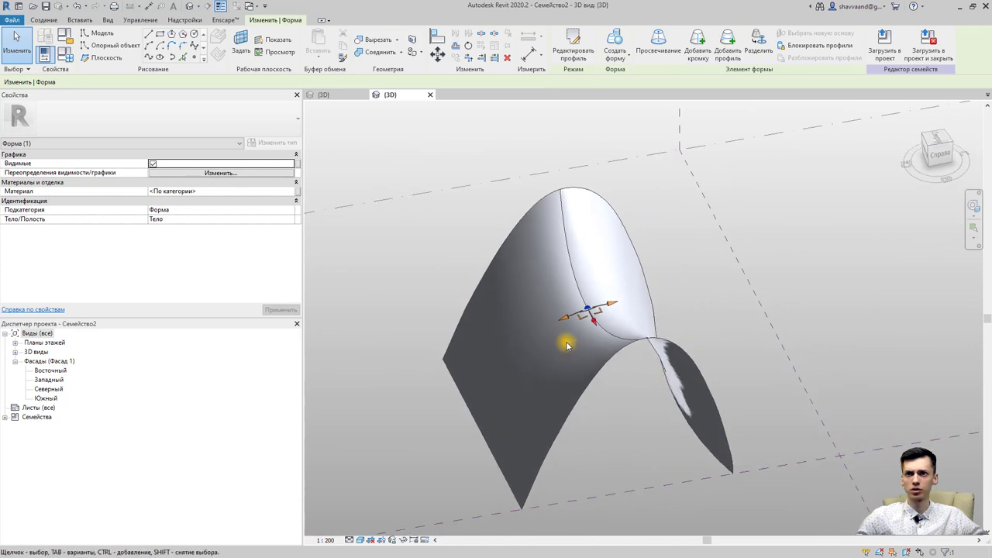
click(513, 349)
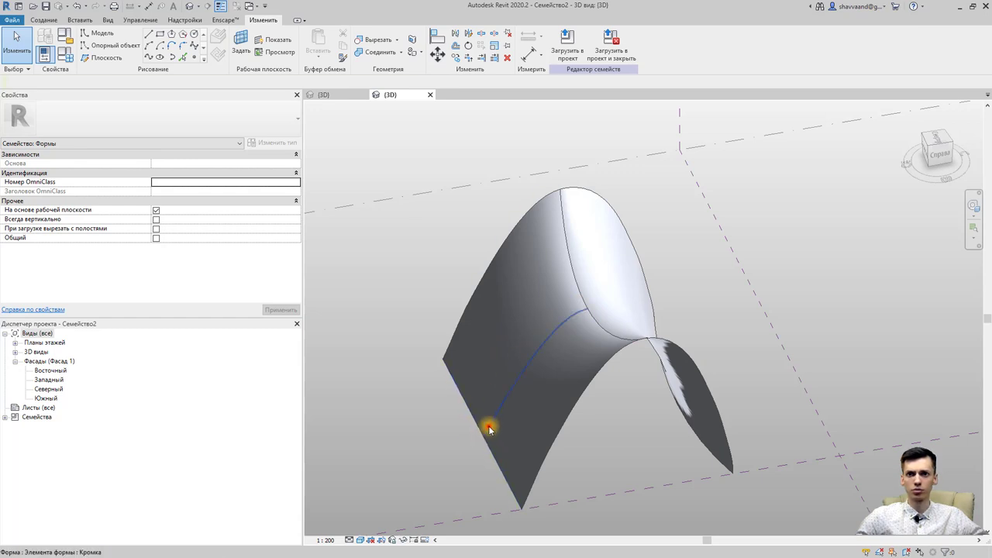
Step: Orbit around the saddle form to check its shape, then select the surface
click(525, 377)
mouse_move(527, 359)
shift+middle_down()
mouse_move(493, 328)
mouse_move(795, 212)
mouse_move(779, 261)
mouse_move(793, 288)
mouse_move(636, 312)
mouse_move(534, 297)
mouse_move(437, 303)
mouse_move(442, 262)
shift+middle_up()
click(514, 348)
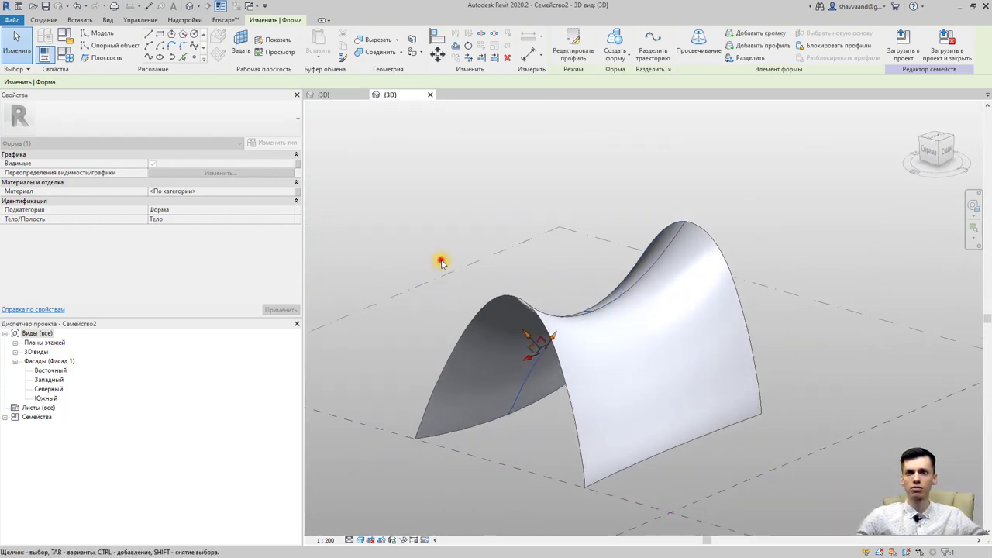
click(441, 260)
mouse_move(564, 269)
shift+middle_down()
mouse_move(469, 283)
mouse_move(465, 307)
mouse_move(766, 339)
mouse_move(792, 250)
mouse_move(708, 204)
mouse_move(649, 194)
mouse_move(611, 288)
shift+middle_up()
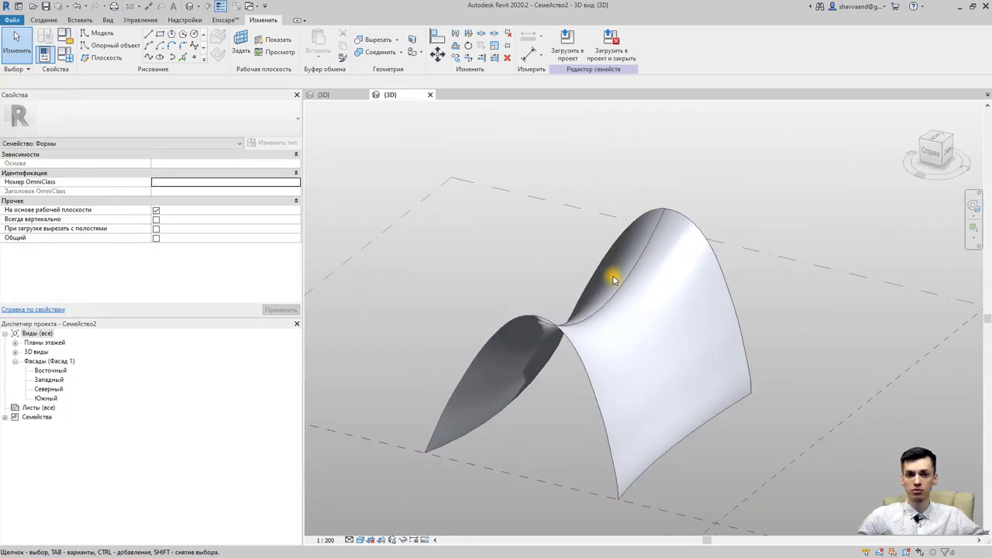
scroll(618, 272, up, 2)
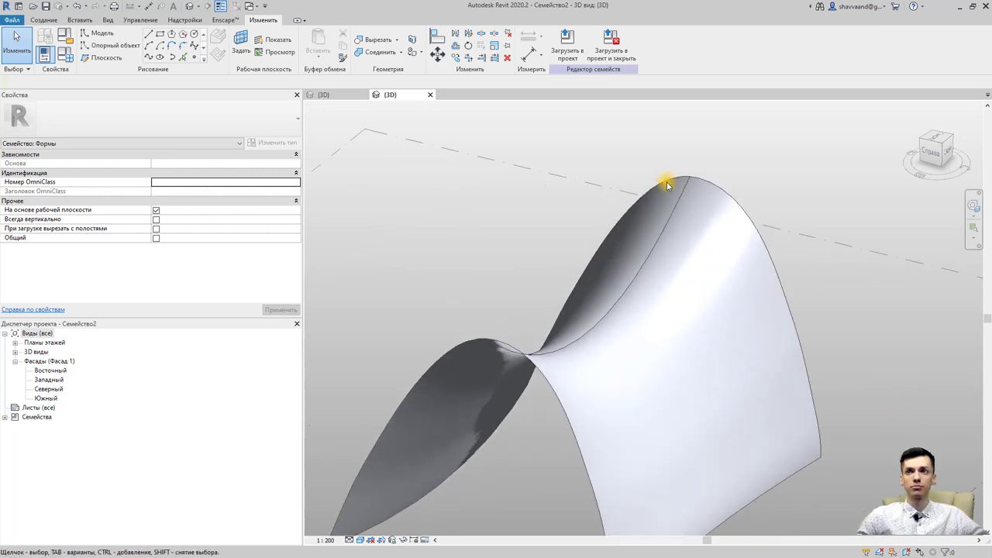
click(754, 497)
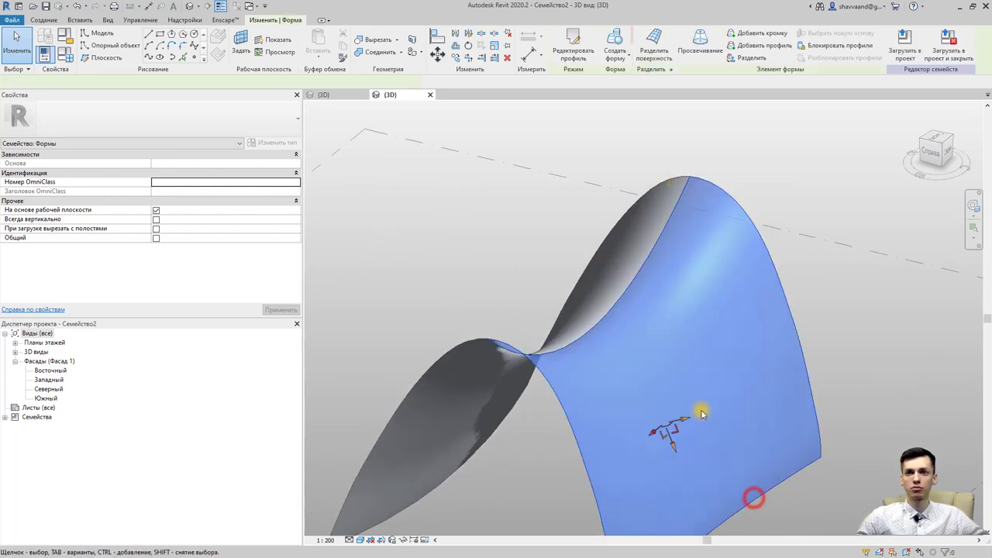
Step: Apply Разделить поверхность to both parts of the saddle form
click(653, 58)
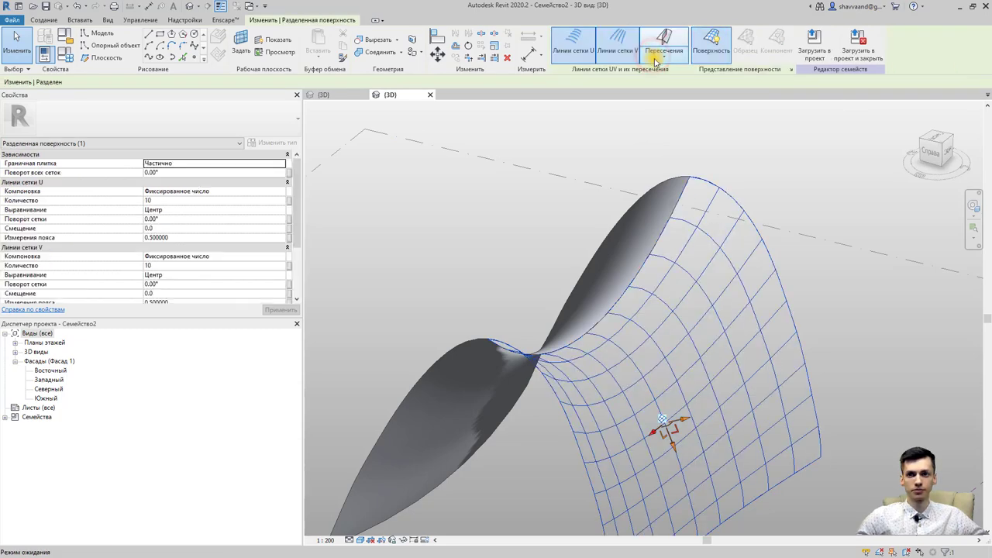
mouse_move(465, 299)
shift+middle_down()
mouse_move(602, 362)
mouse_move(471, 473)
shift+middle_up()
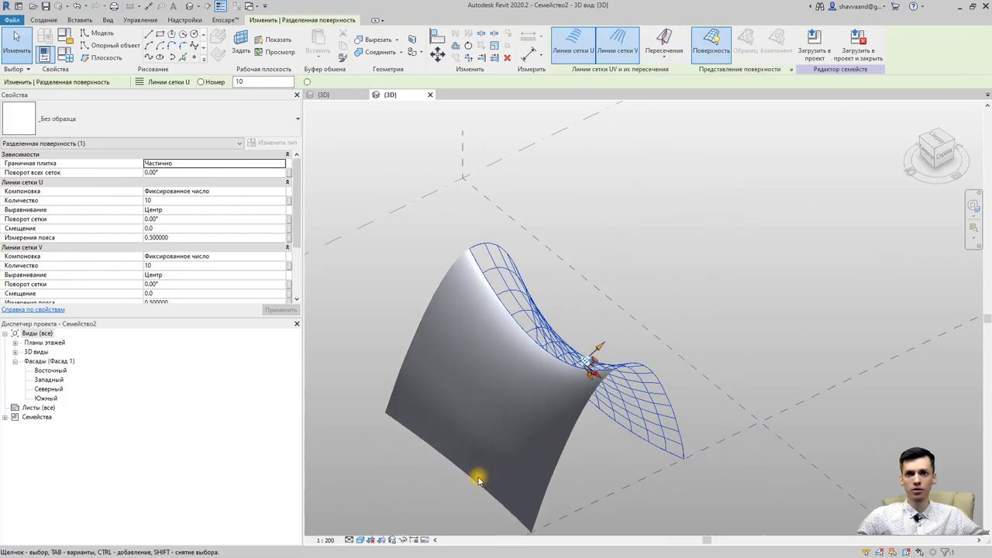
click(477, 479)
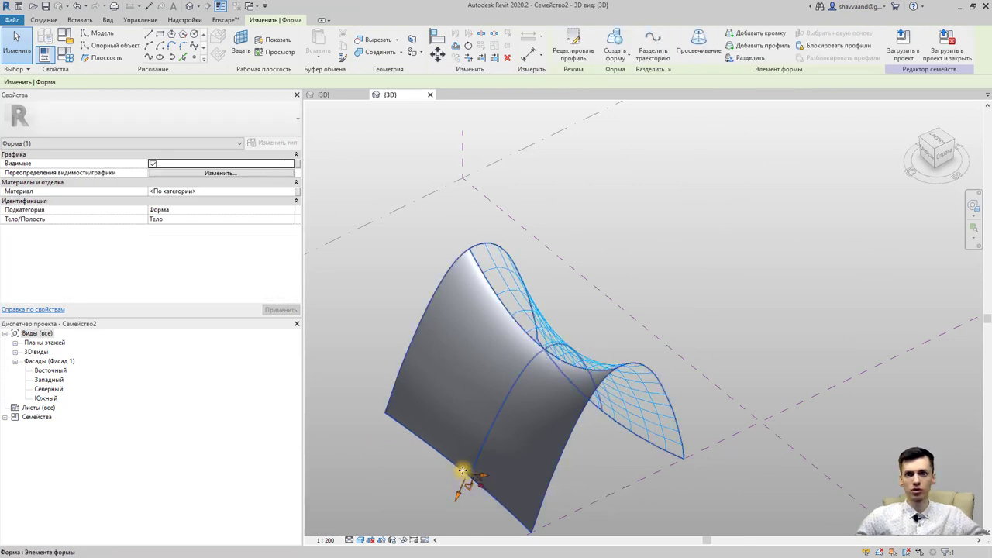
click(462, 473)
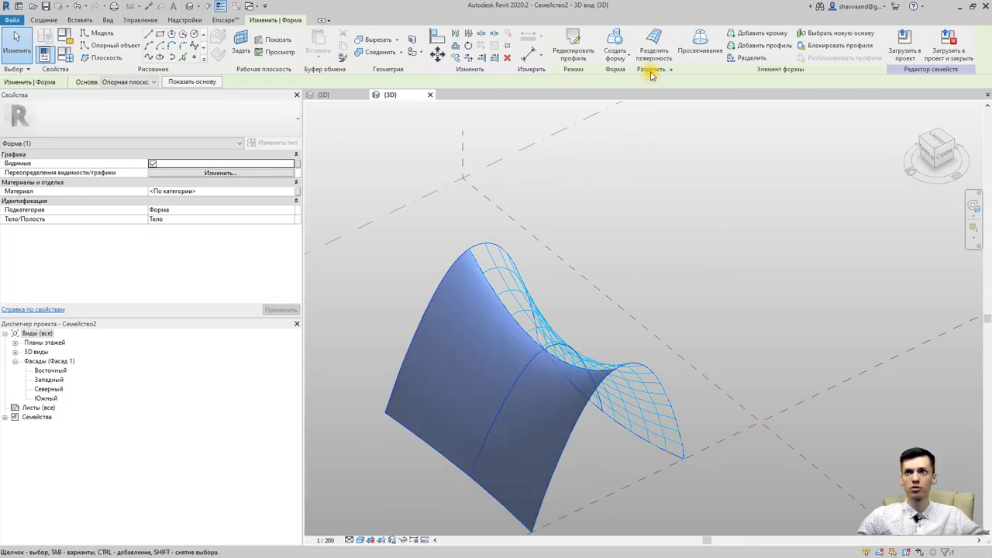
click(654, 45)
Step: Select the divided surface to confirm its 10 × 10 U/V grid in Properties
mouse_move(746, 284)
shift+middle_down()
mouse_move(634, 348)
mouse_move(593, 318)
shift+middle_up()
click(648, 267)
shift+middle_drag(620, 354, 668, 350)
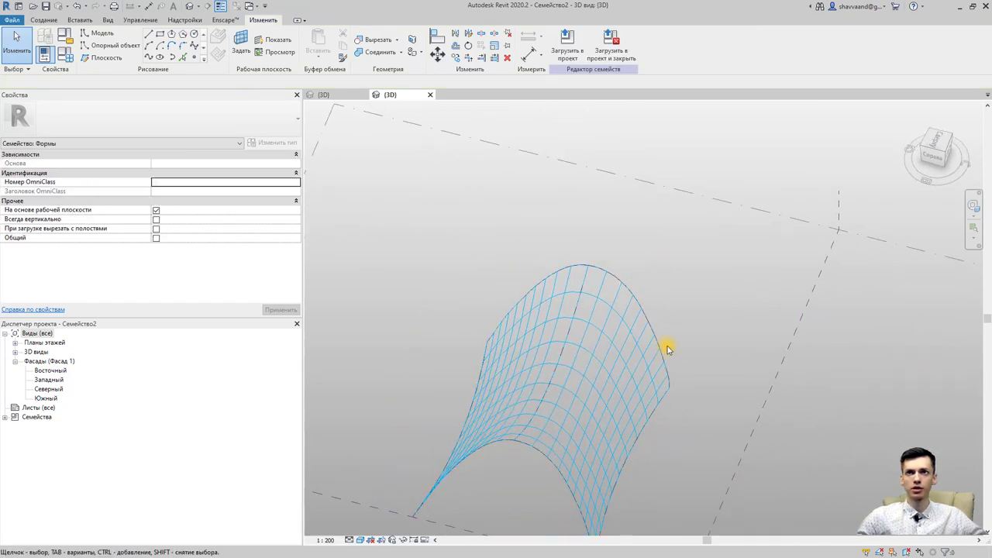
click(620, 395)
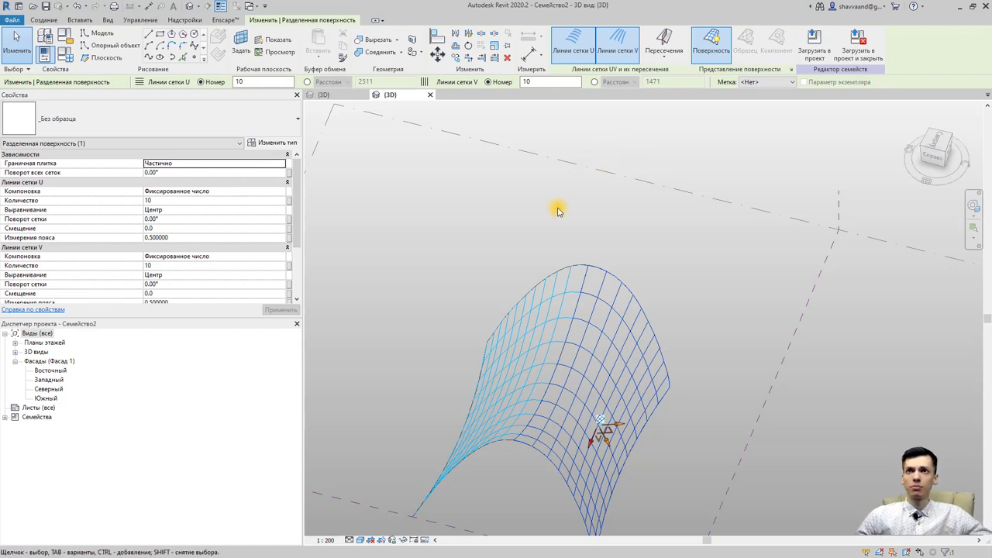
click(499, 205)
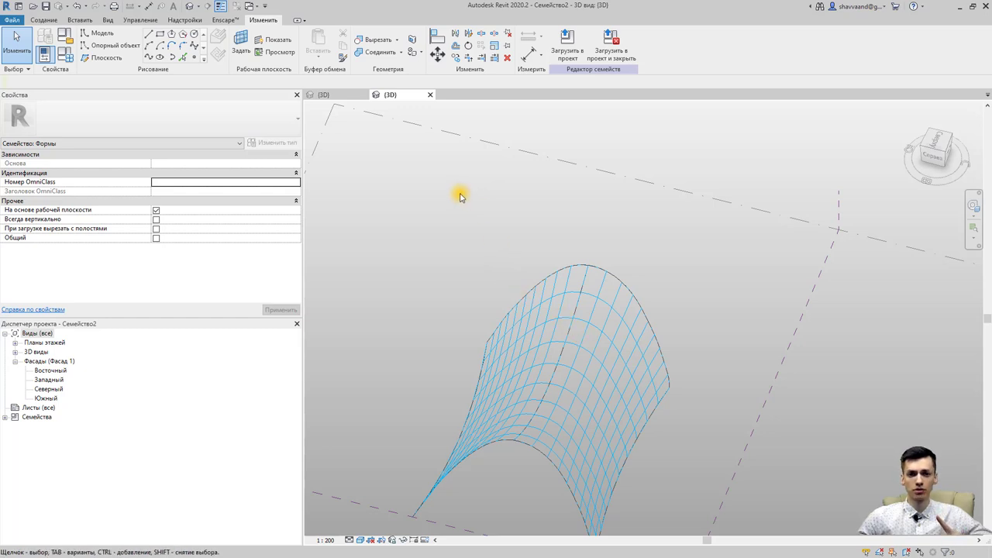
click(251, 6)
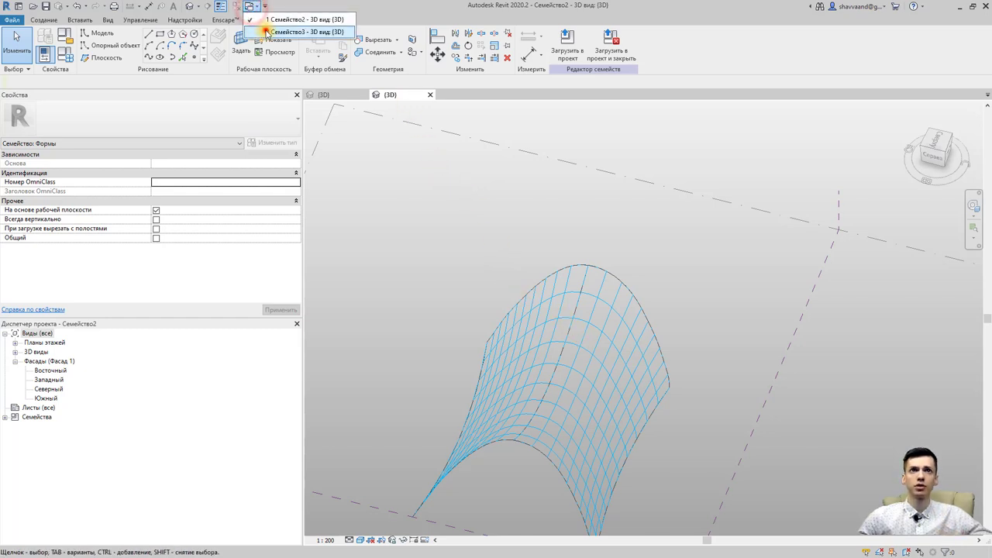
Step: Switch to the Семейство3 window and finish placing the pasted arc and points
click(265, 30)
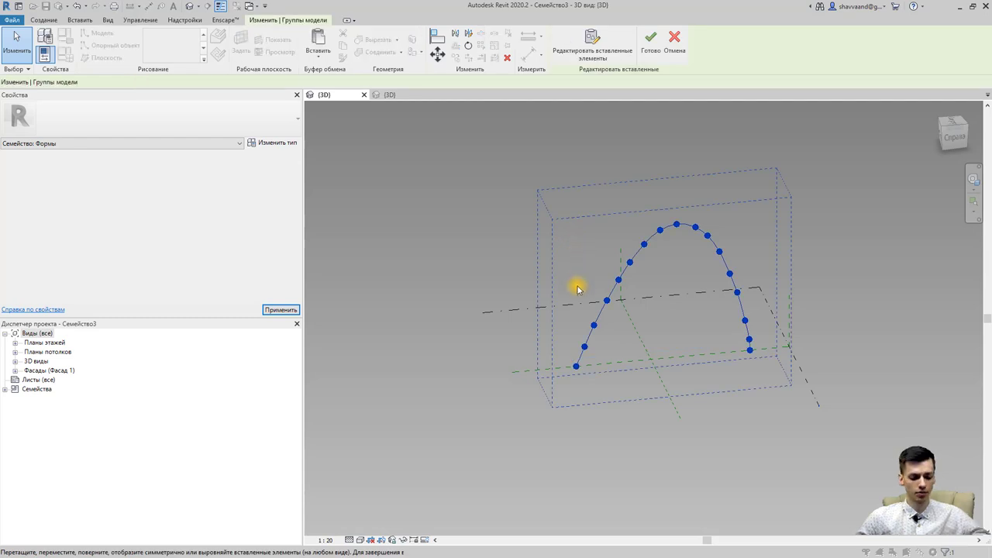
click(477, 333)
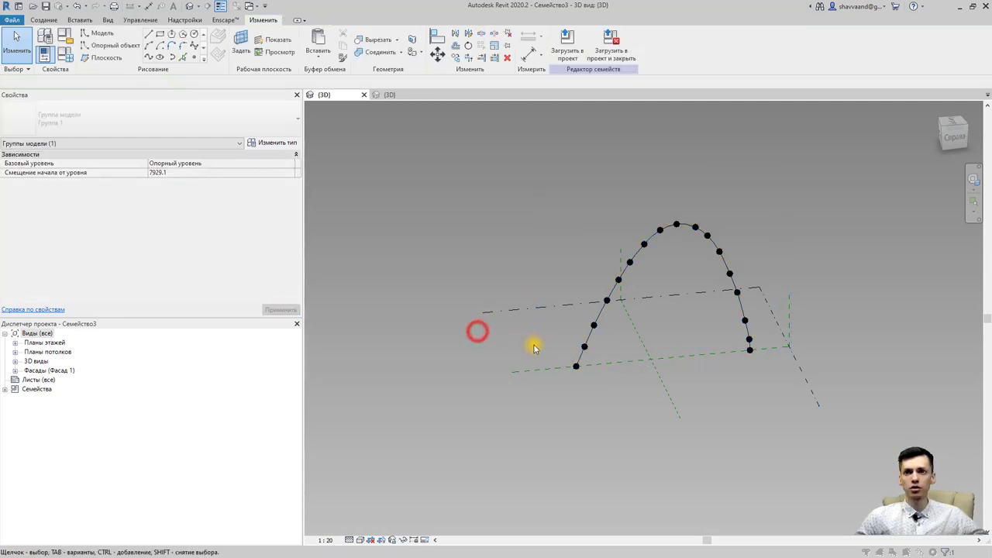
click(591, 338)
middle_drag(589, 336, 519, 328)
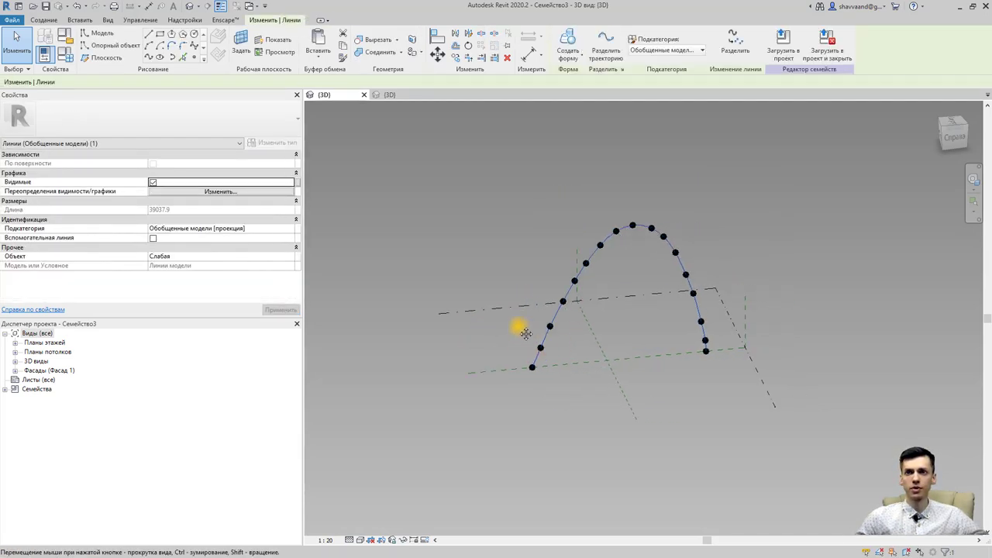
scroll(469, 287, down, 2)
Step: Box-select the arc and filter out Линии, keeping only the 17 reference points
mouse_move(417, 177)
mouse_down()
mouse_move(636, 394)
mouse_move(625, 383)
mouse_up()
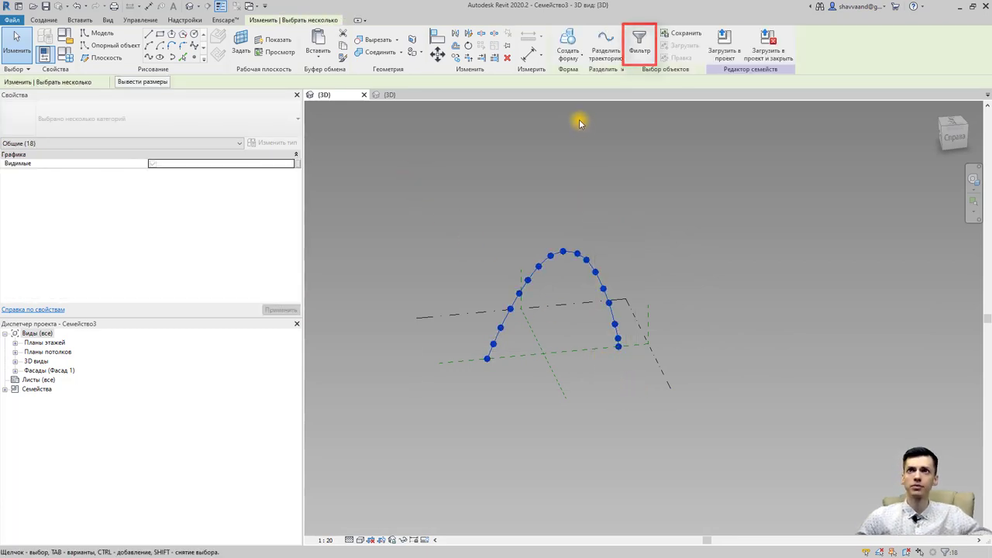
click(637, 54)
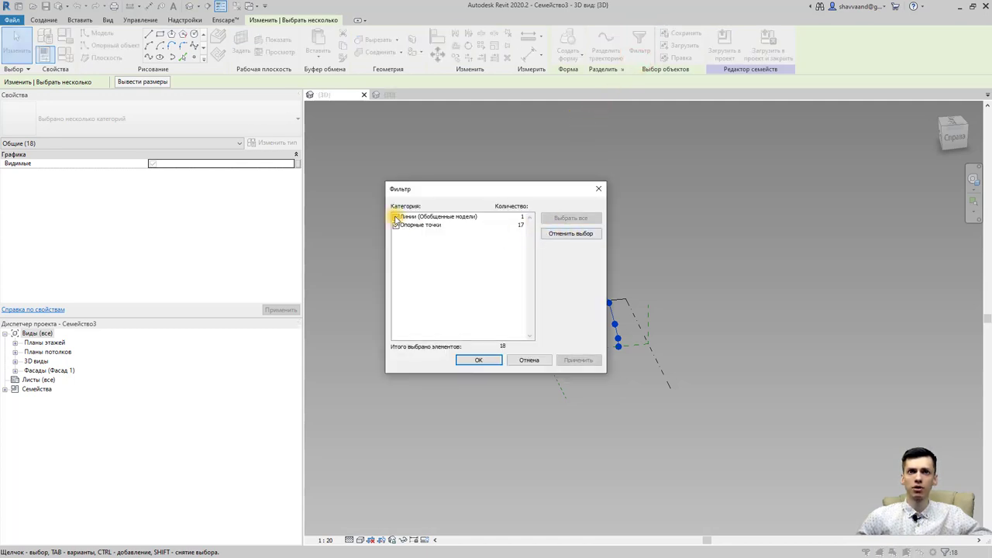
click(395, 217)
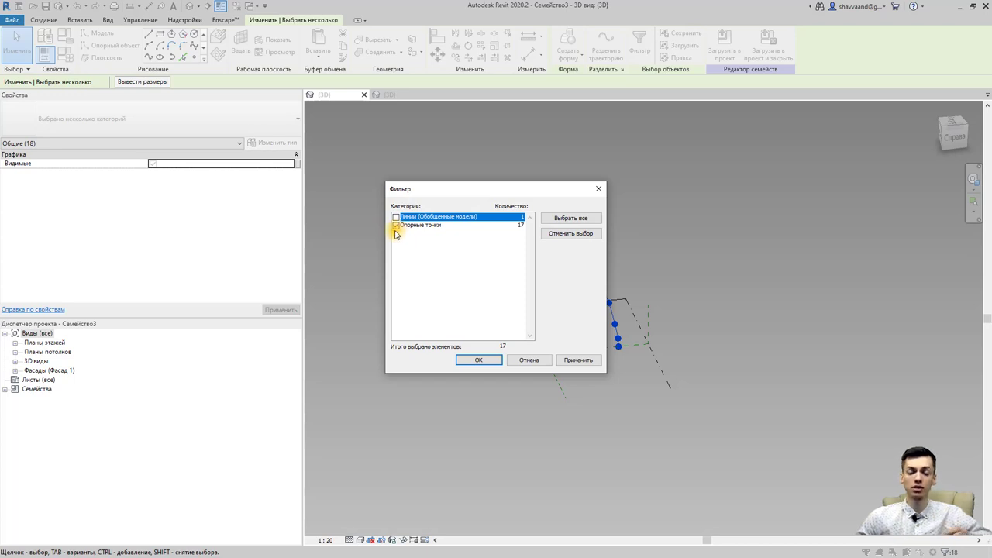
click(479, 360)
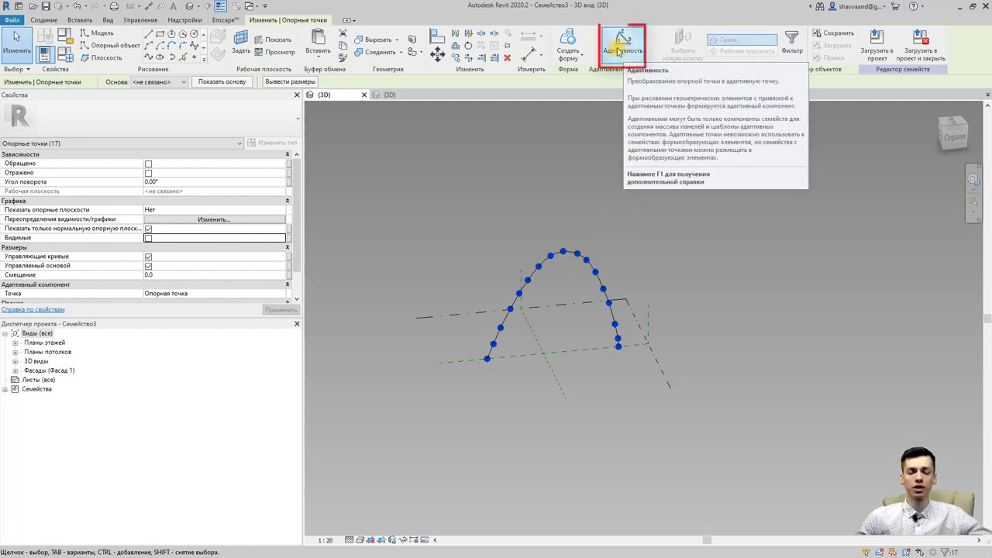
Step: Make the arch's lower reference point adaptive, as placement point 1
click(619, 50)
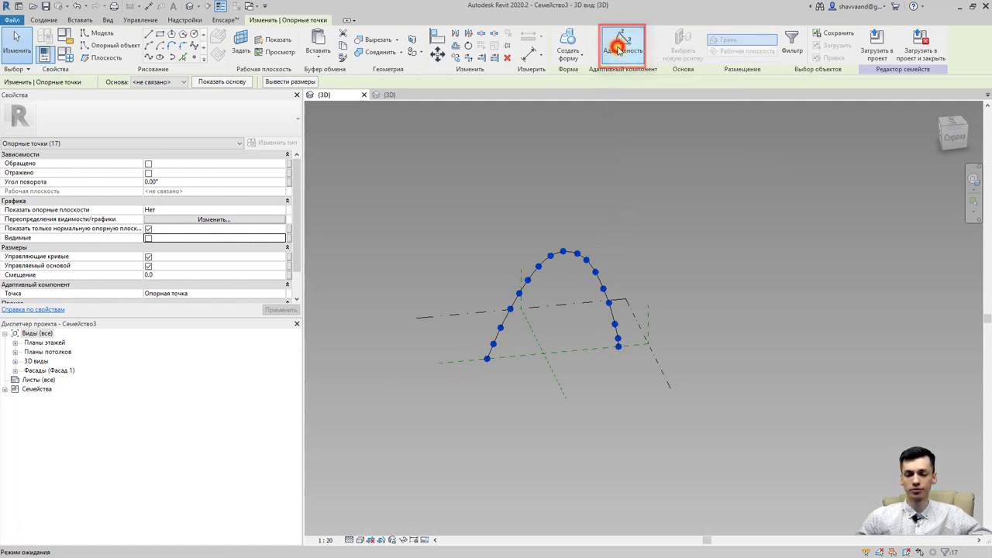
scroll(504, 326, up, 2)
scroll(490, 294, up, 4)
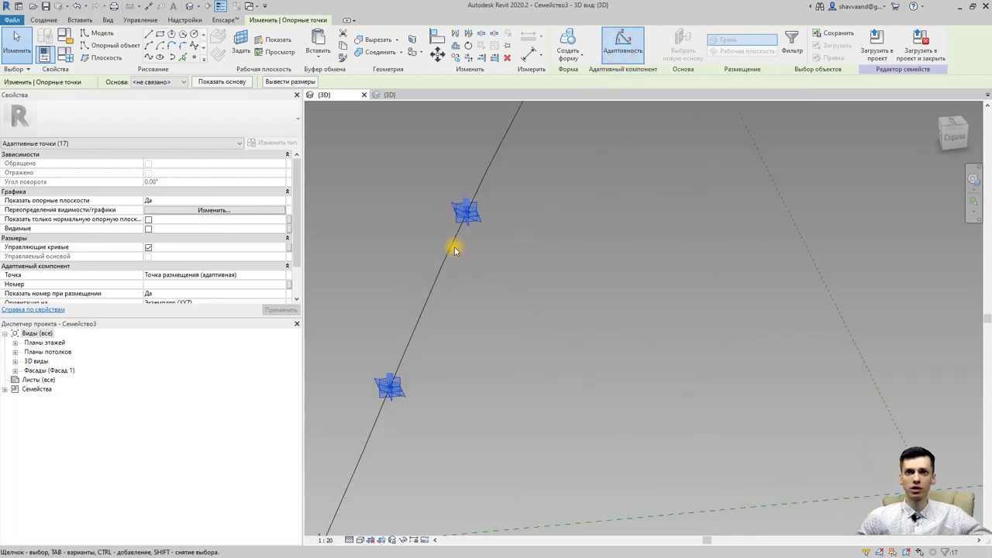
middle_drag(454, 244, 602, 227)
scroll(540, 368, up, 2)
scroll(550, 358, up, 2)
middle_drag(552, 355, 547, 356)
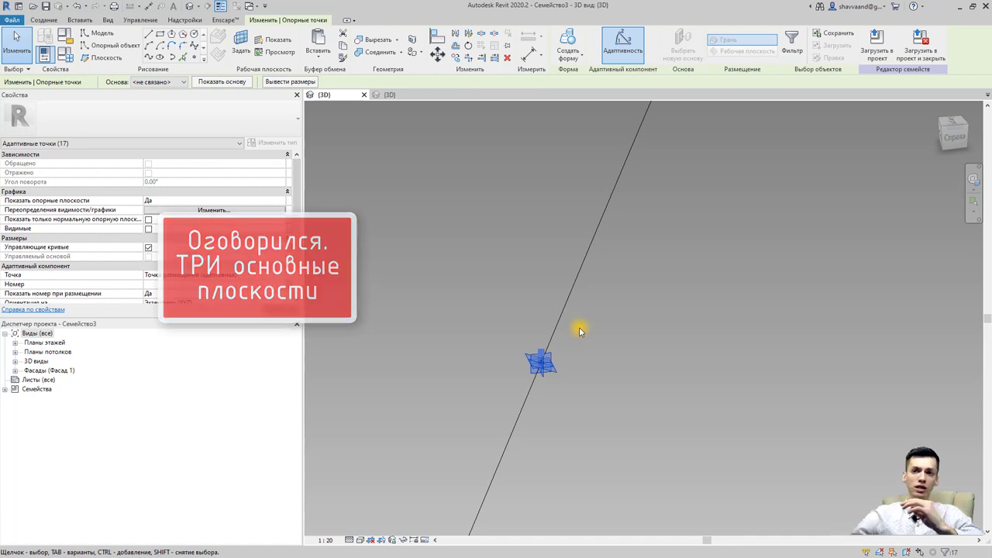
Step: Select the inclined line, then the adaptive placement point at its foot
click(561, 311)
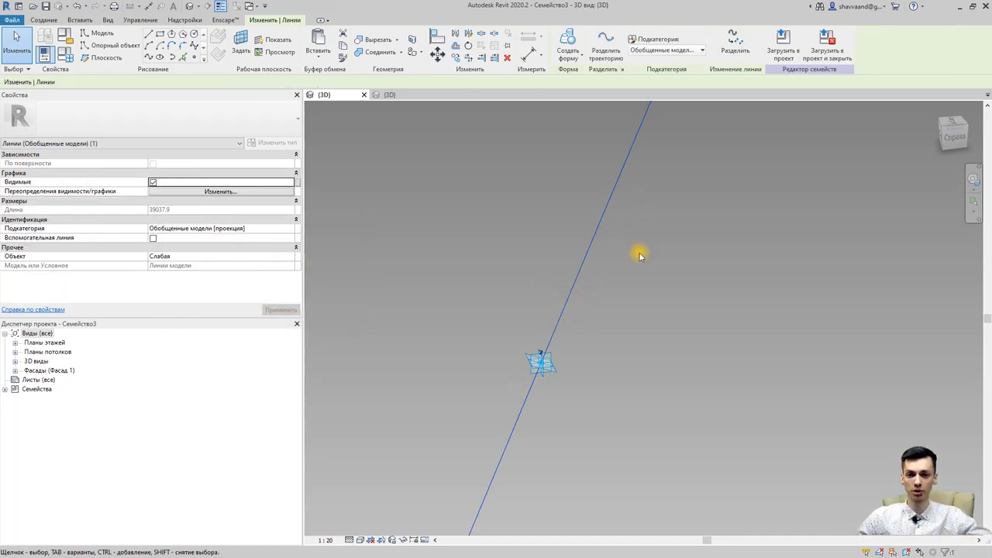
scroll(635, 264, down, 2)
scroll(632, 263, down, 3)
scroll(630, 264, down, 2)
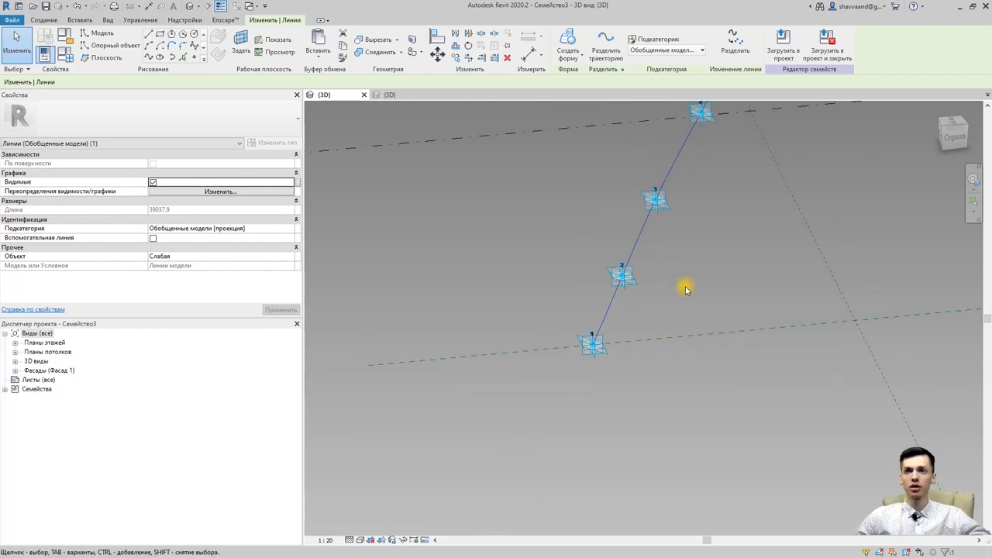
mouse_move(740, 318)
shift+middle_down()
mouse_move(700, 348)
mouse_move(644, 313)
mouse_move(587, 401)
mouse_move(571, 393)
shift+middle_up()
scroll(554, 406, up, 4)
scroll(536, 421, up, 1)
scroll(534, 434, up, 1)
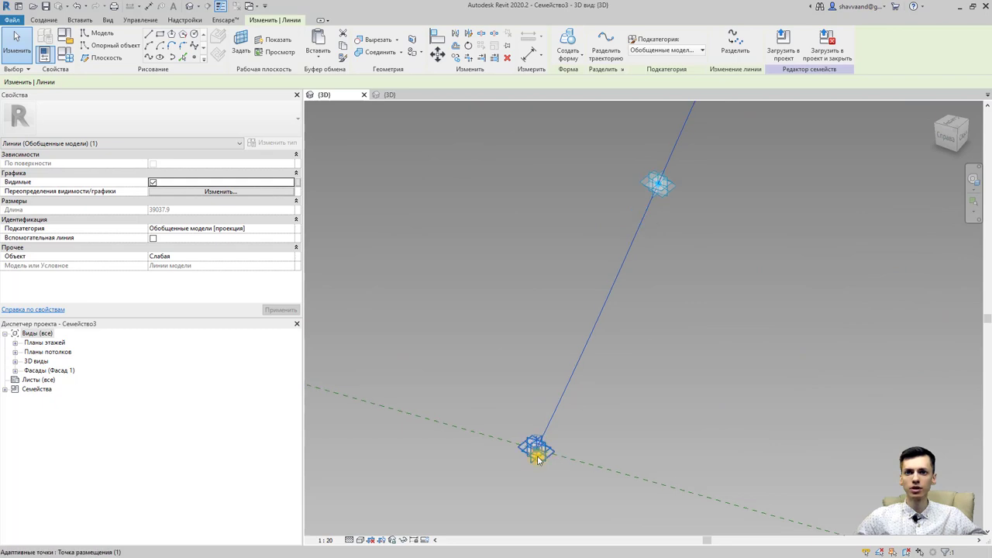
scroll(537, 453, up, 2)
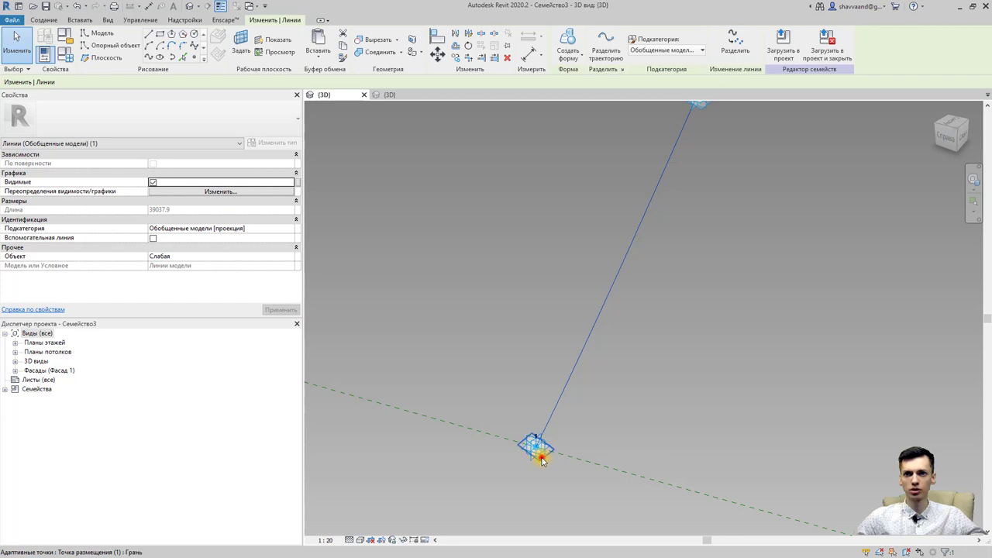
click(541, 458)
mouse_move(542, 462)
shift+middle_down()
mouse_move(723, 435)
mouse_move(538, 465)
mouse_move(646, 347)
mouse_move(582, 320)
mouse_move(436, 403)
mouse_move(375, 457)
shift+middle_up()
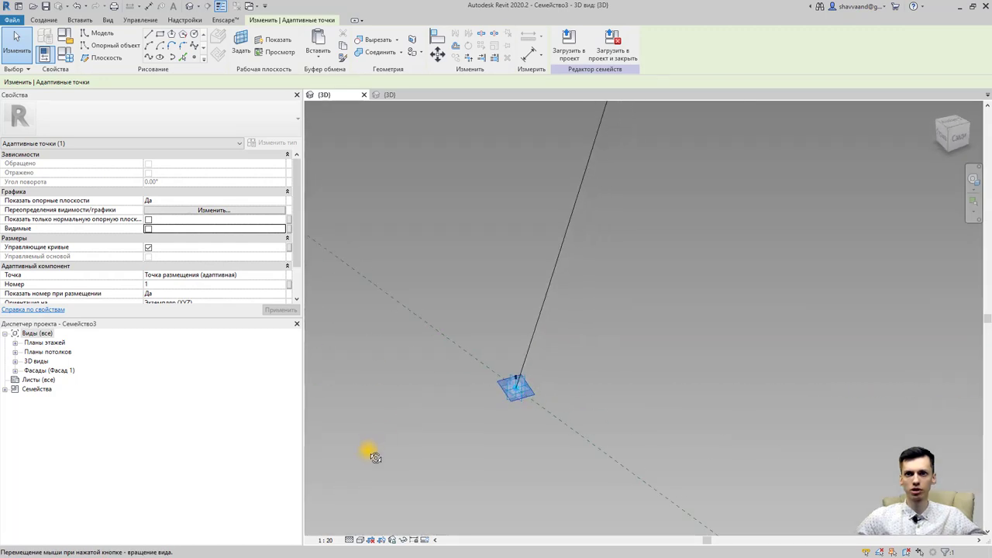
Step: Draw a rectangle starting at the adaptive point
click(159, 34)
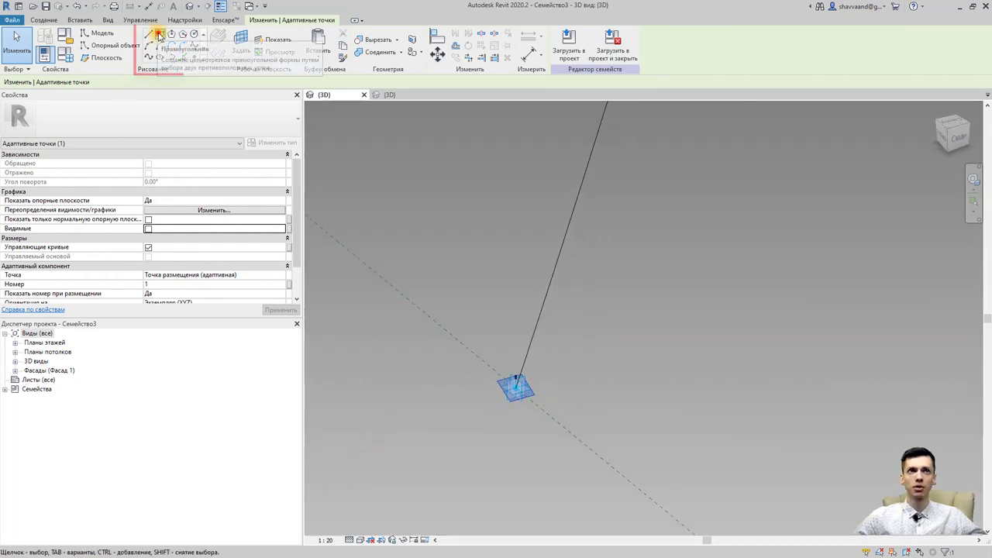
click(516, 386)
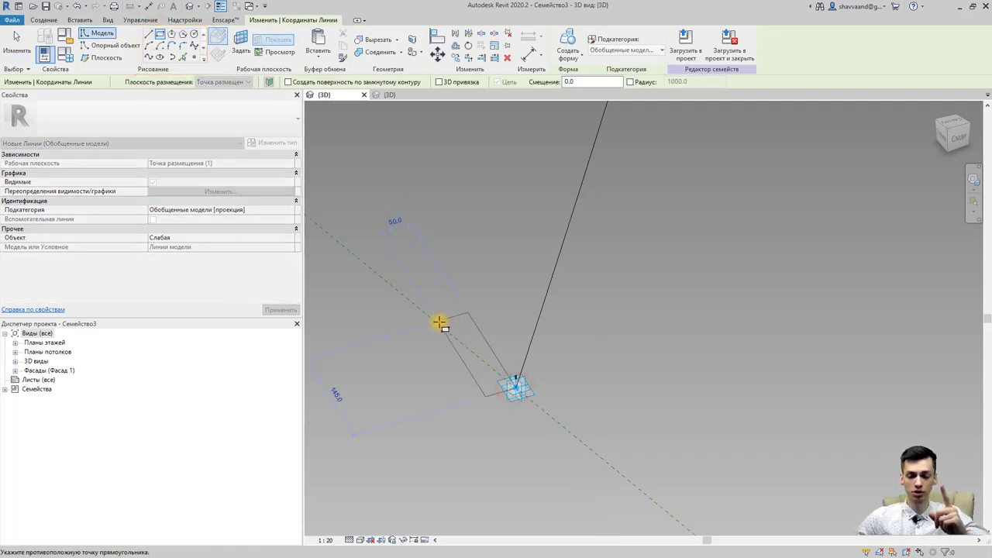
click(440, 322)
key(Escape)
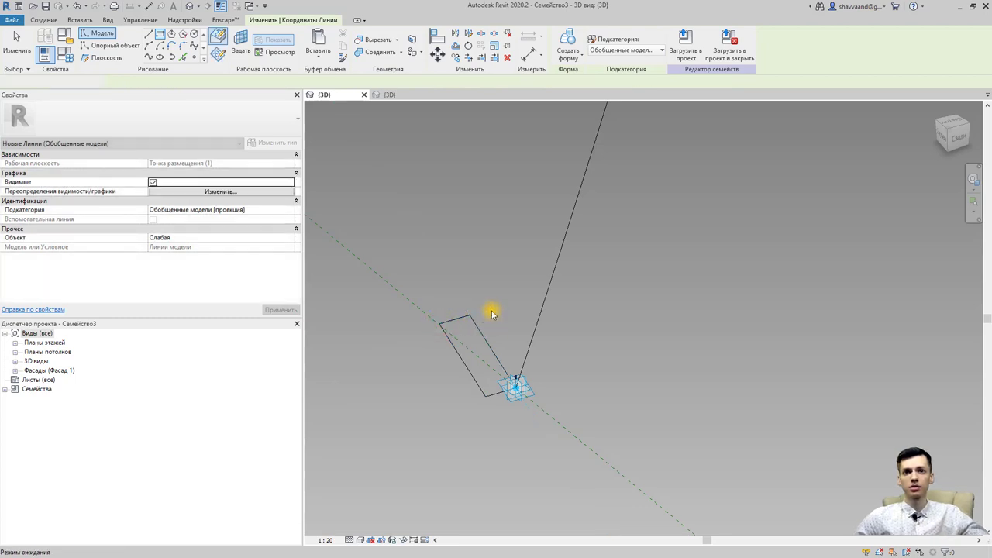
key(Escape)
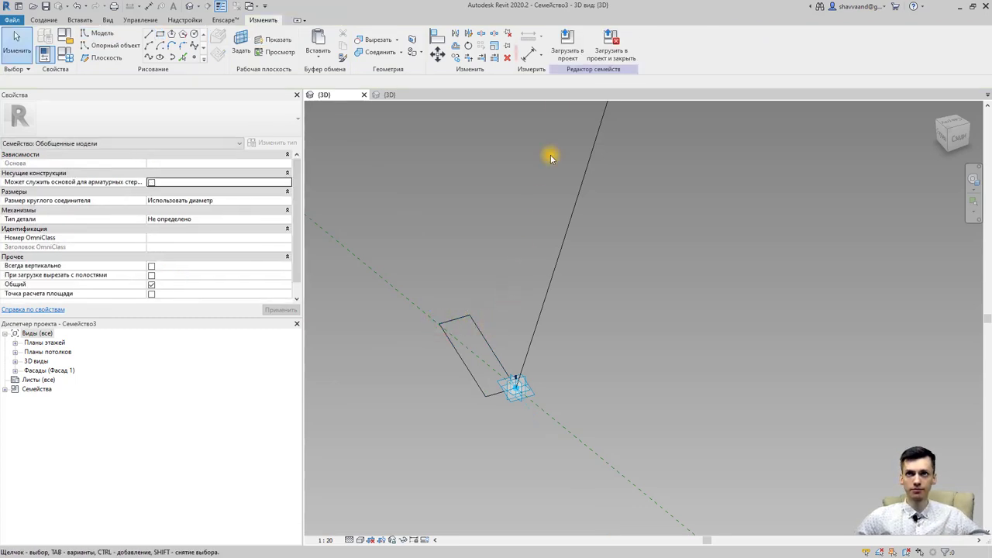
Step: Add aligned dimensions 50 and 140 across the rectangle's sides
click(536, 60)
click(485, 343)
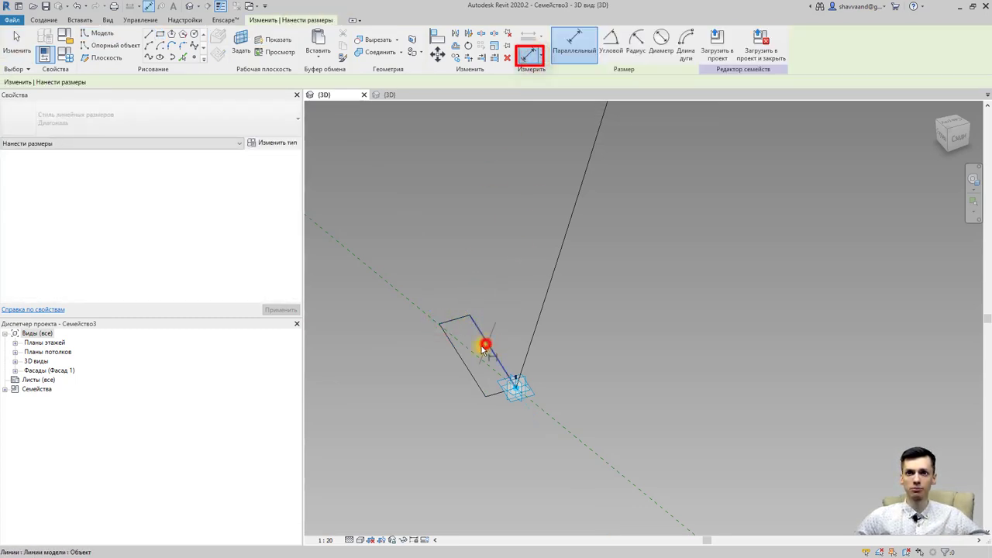
click(461, 362)
click(436, 272)
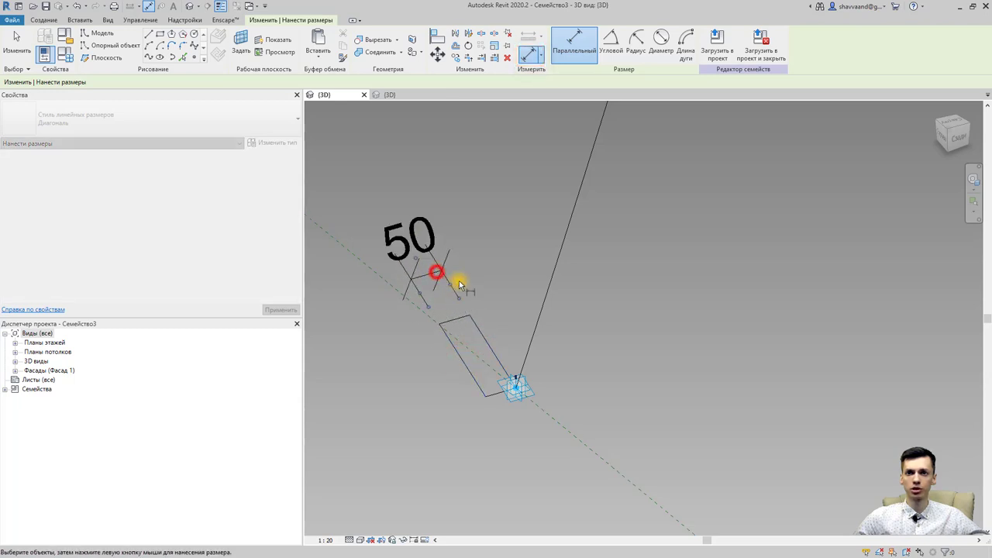
click(456, 320)
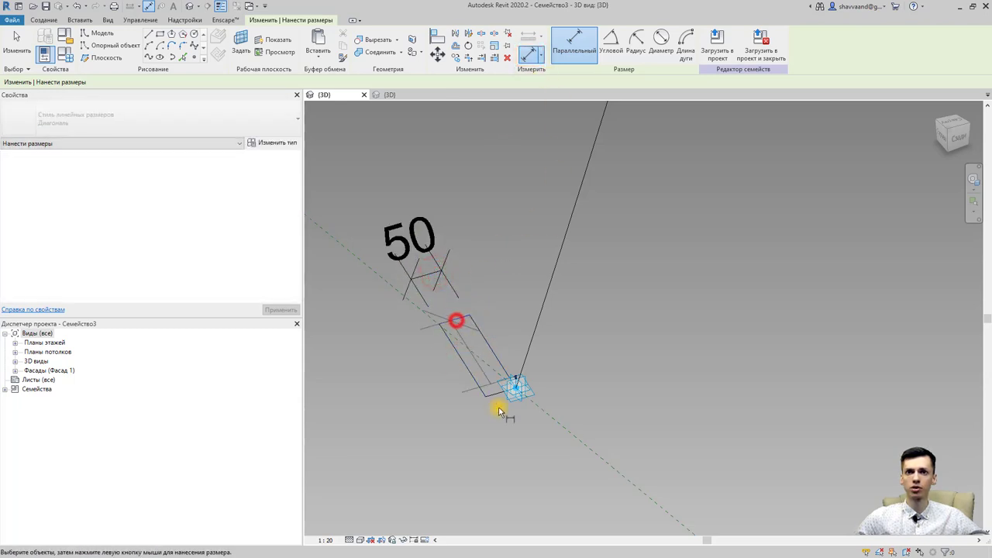
click(496, 396)
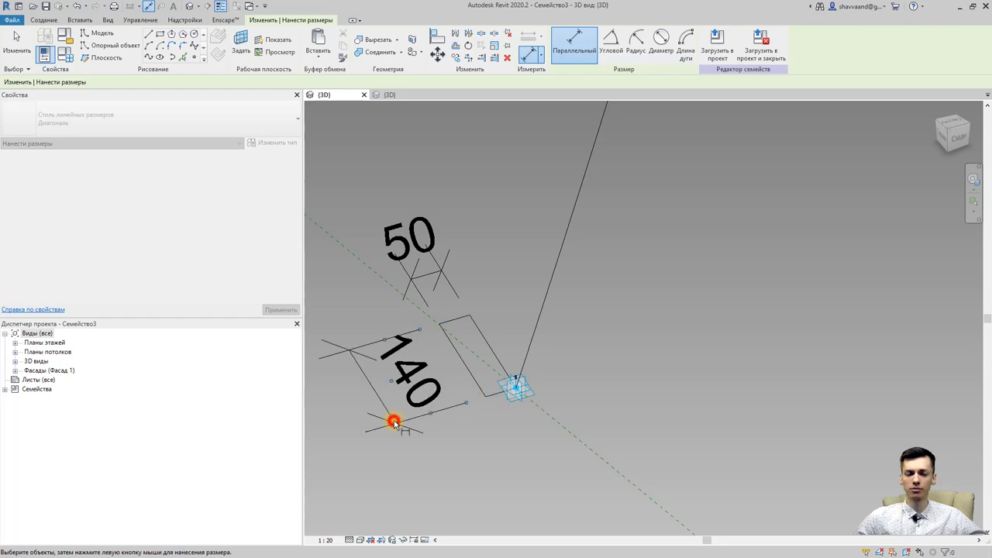
click(394, 420)
key(Escape)
key(Escape)
scroll(493, 392, up, 3)
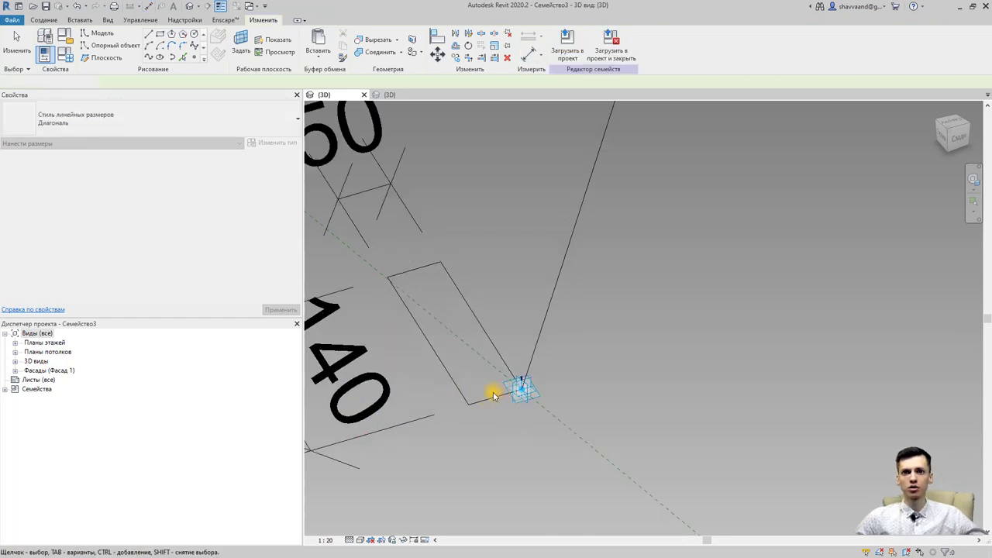
scroll(491, 395, up, 2)
Step: Align the rectangle's short and long edges to the adaptive point
click(491, 400)
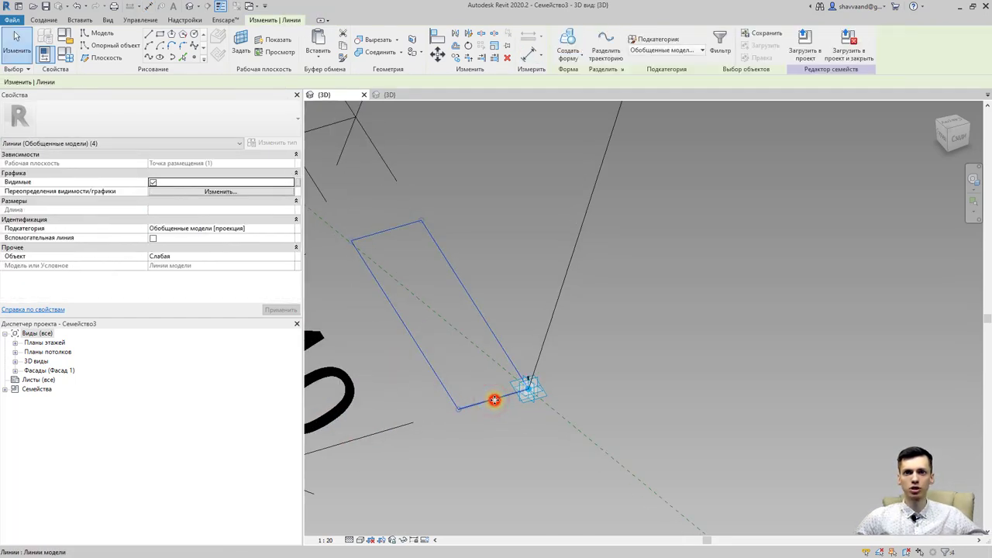
click(493, 400)
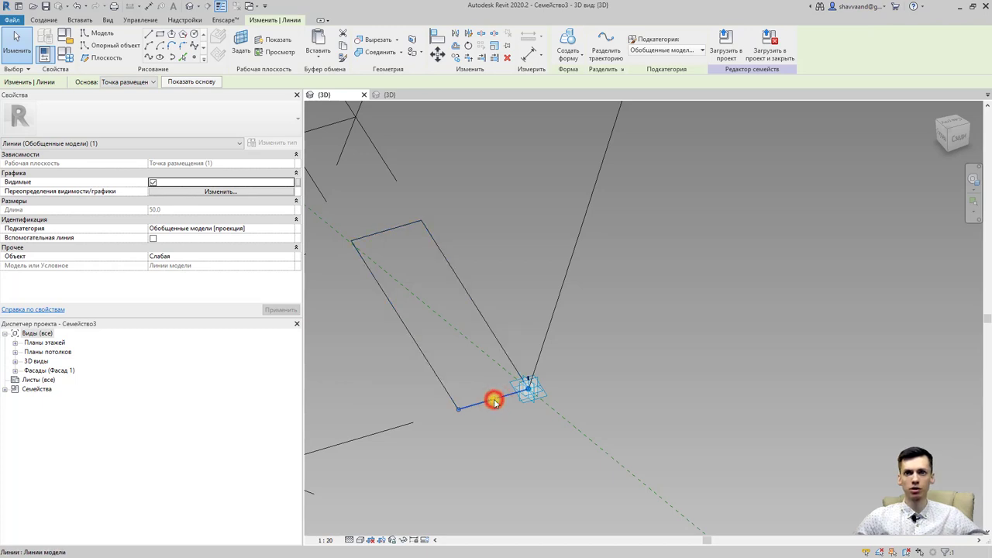
click(437, 40)
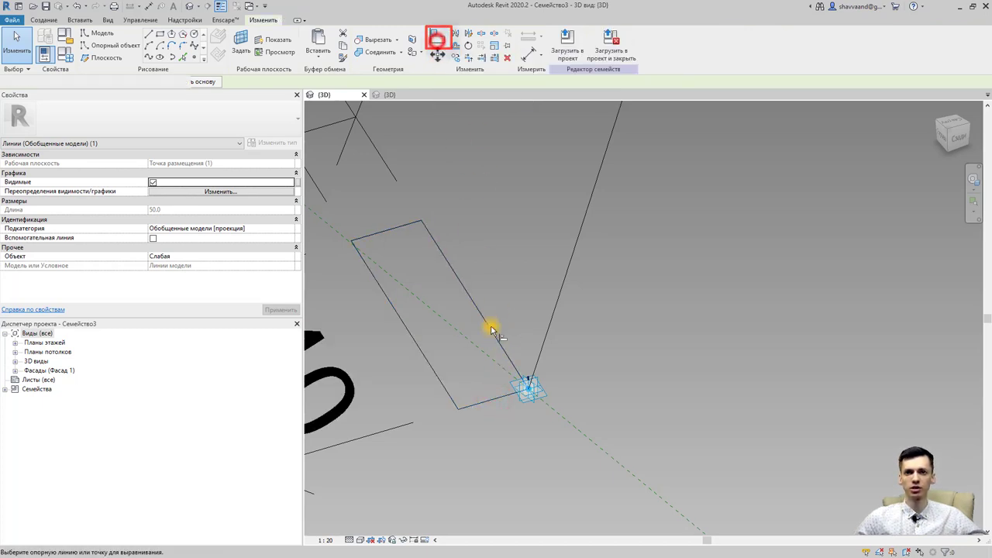
click(503, 393)
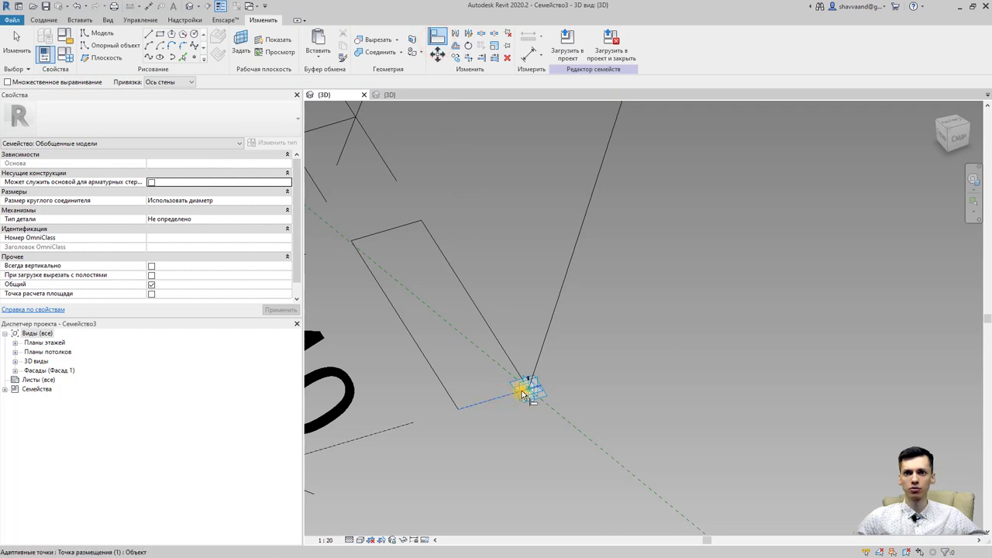
click(518, 392)
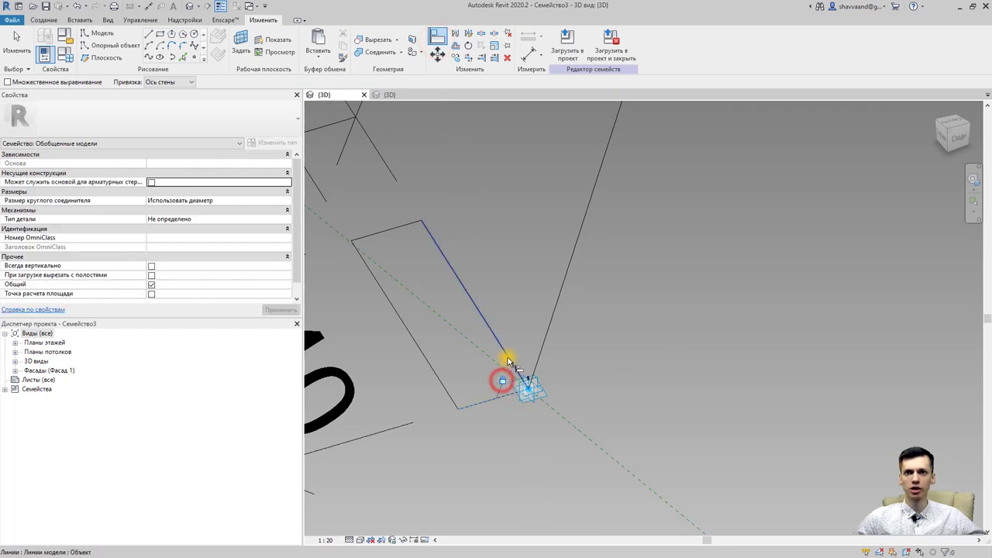
click(508, 359)
click(527, 388)
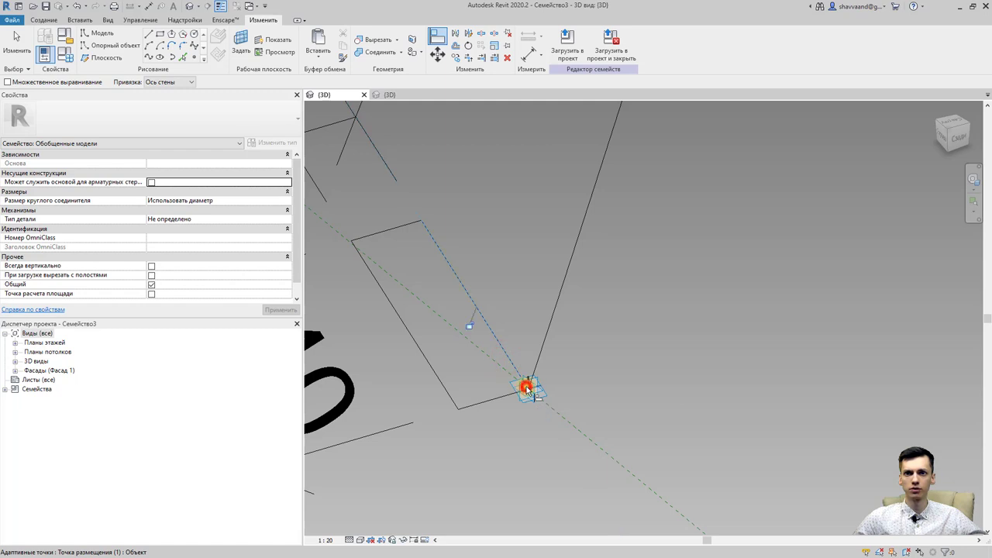
scroll(522, 341, down, 2)
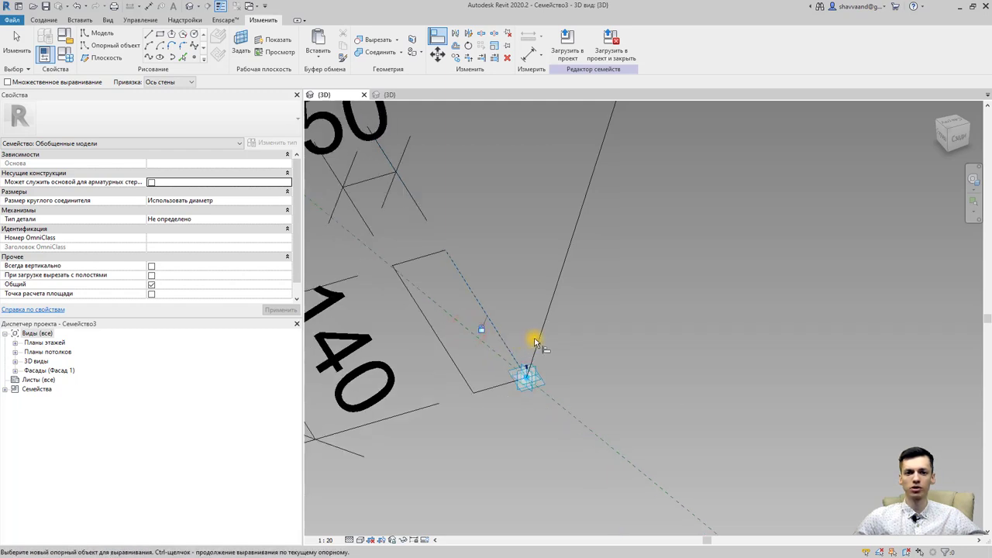
scroll(532, 338, down, 1)
scroll(598, 321, down, 1)
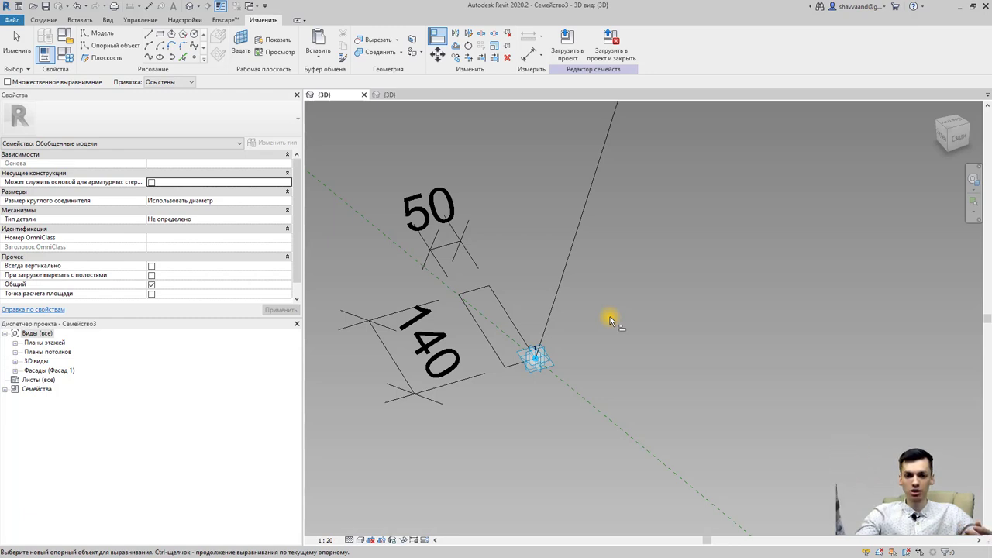
key(Escape)
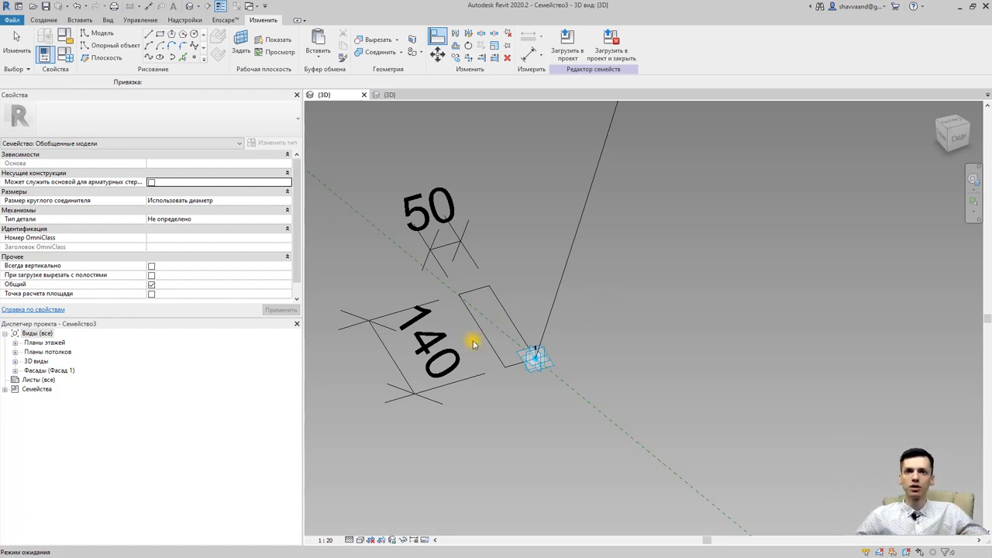
click(434, 334)
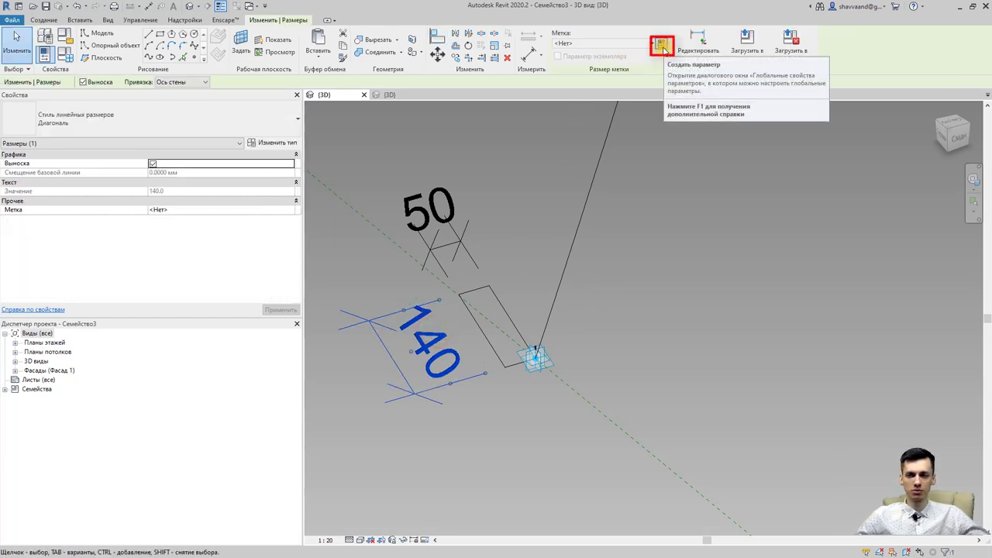
Step: Label the 140 dimension with new parameter Высота and the 50 dimension with Ширина
click(661, 46)
text(Высот)
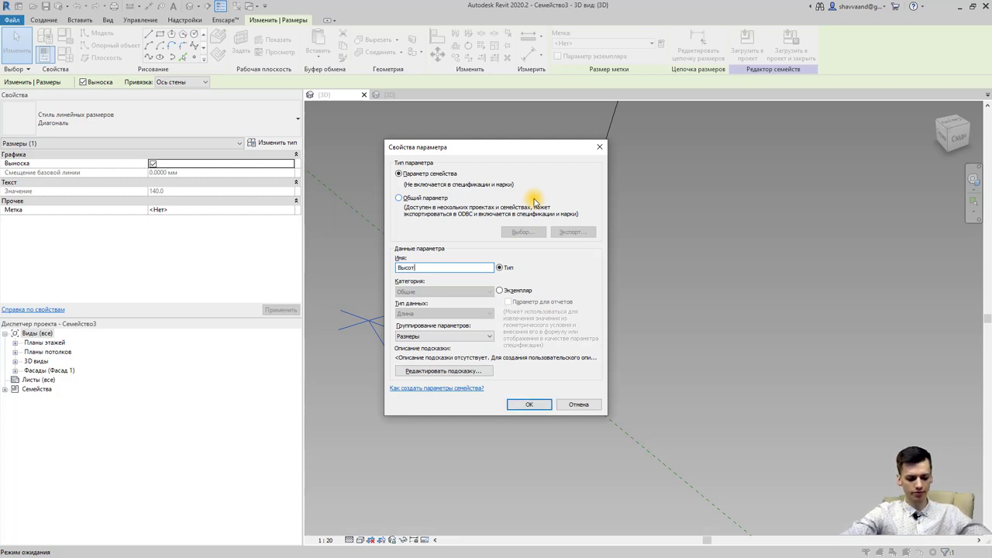
text(а)
key(Return)
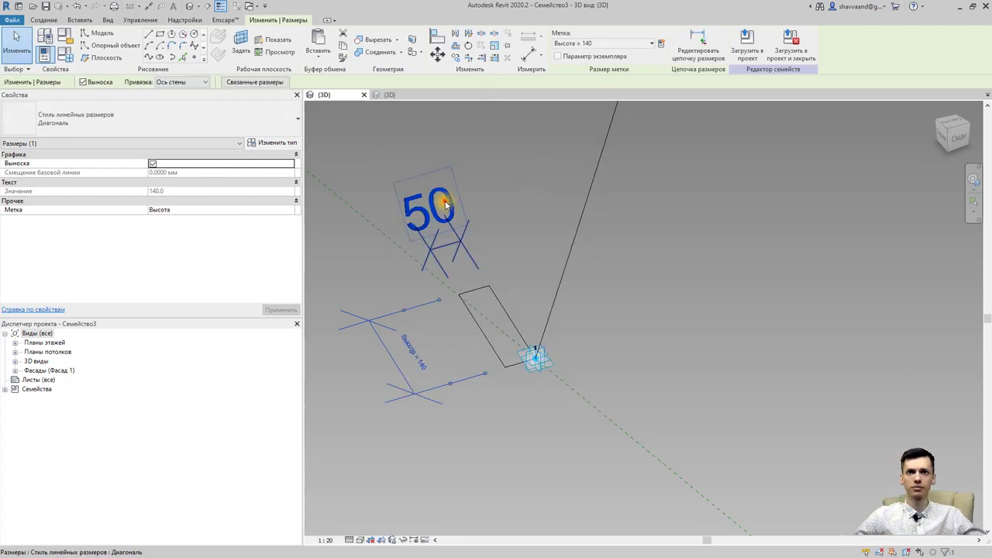
click(444, 203)
click(661, 43)
text(Ширина)
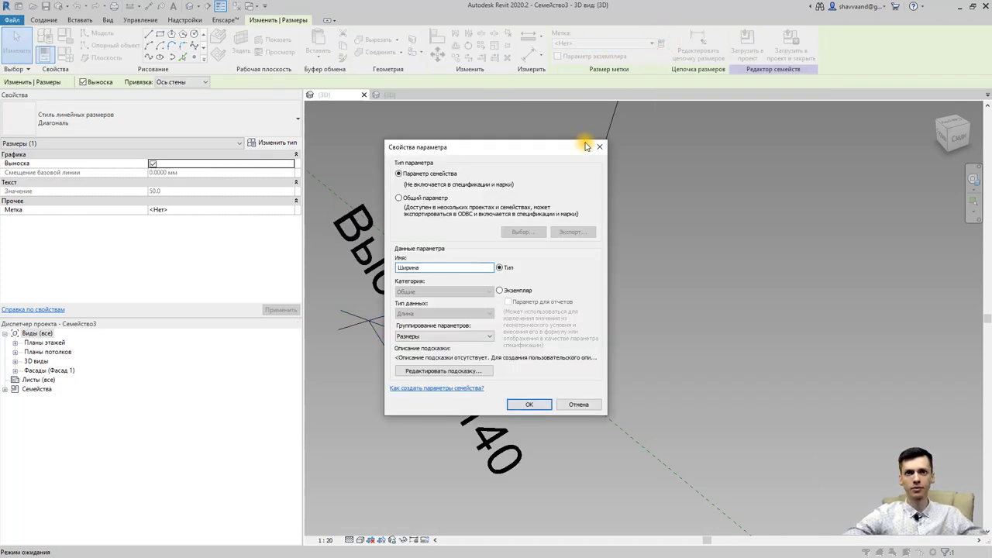
key(Return)
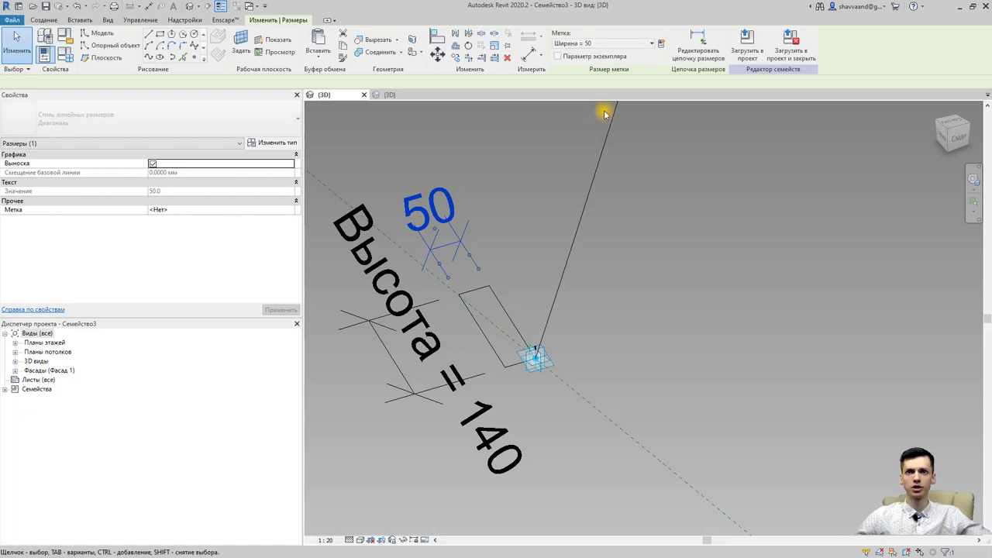
click(533, 216)
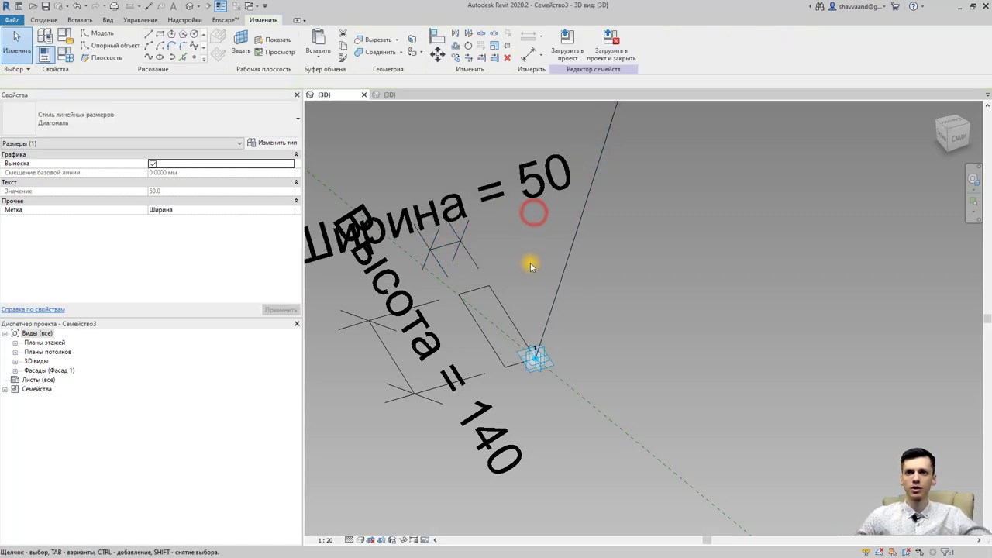
scroll(532, 256, down, 1)
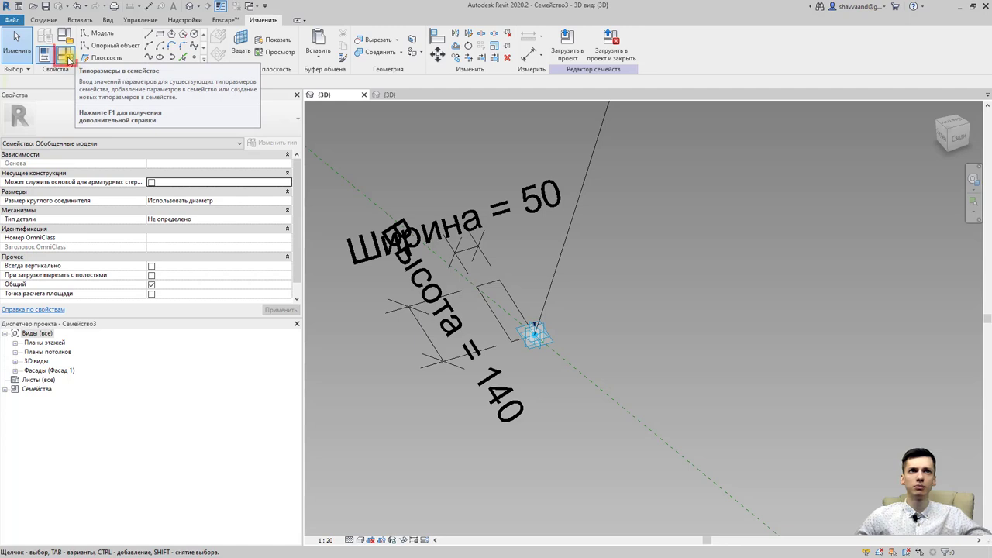
Step: Set Высота to 300 and Ширина to 150 in Family Types
click(65, 55)
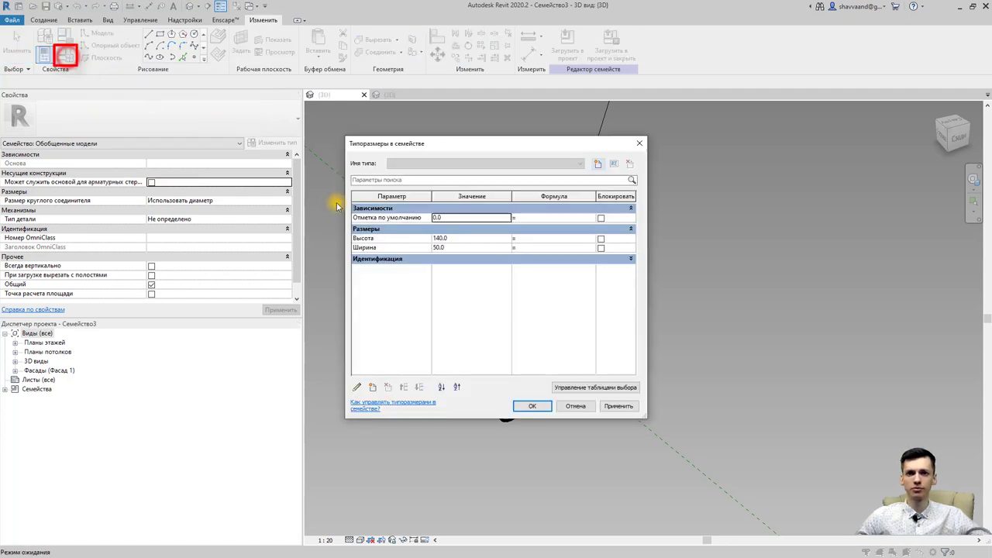
click(474, 239)
text(300)
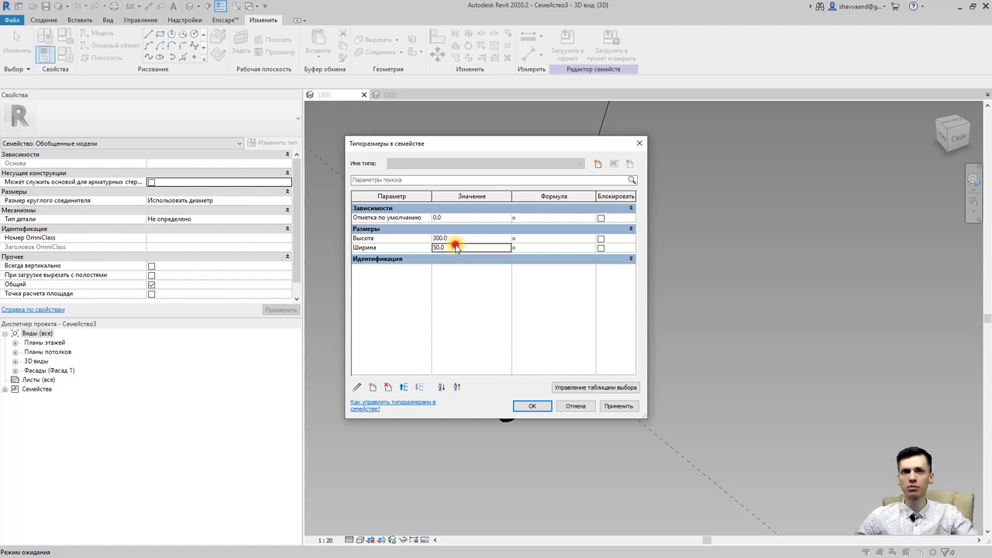
click(533, 406)
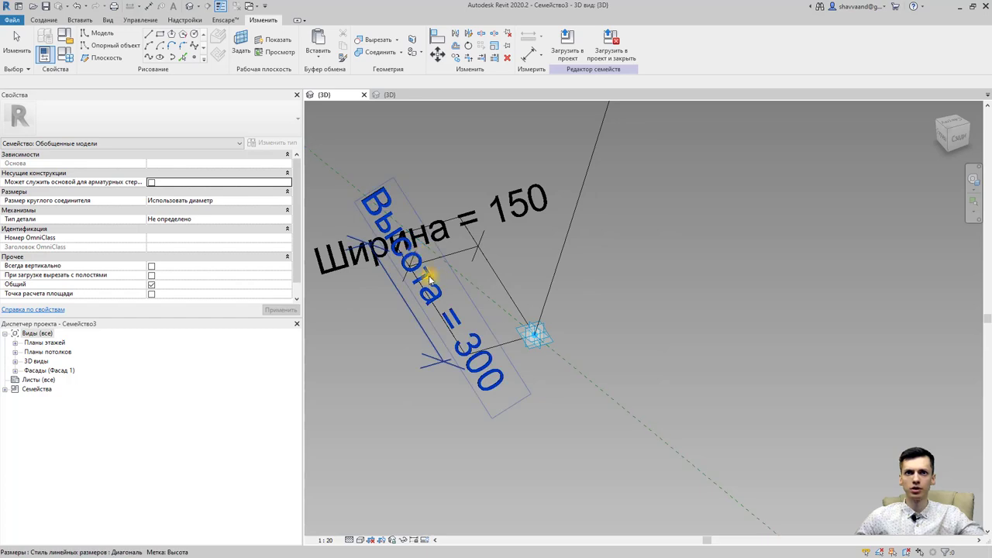
Step: Move the Высота = 300 label left and the Ширина = 150 label above the rectangle
scroll(420, 265, up, 3)
key(Escape)
mouse_move(605, 350)
shift+middle_down()
mouse_move(556, 385)
mouse_move(552, 321)
shift+middle_up()
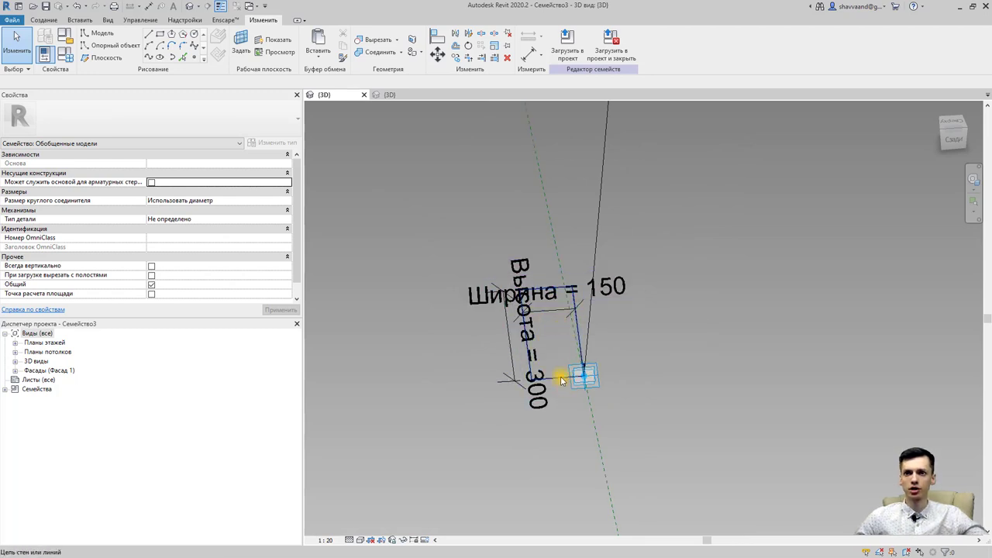
click(561, 378)
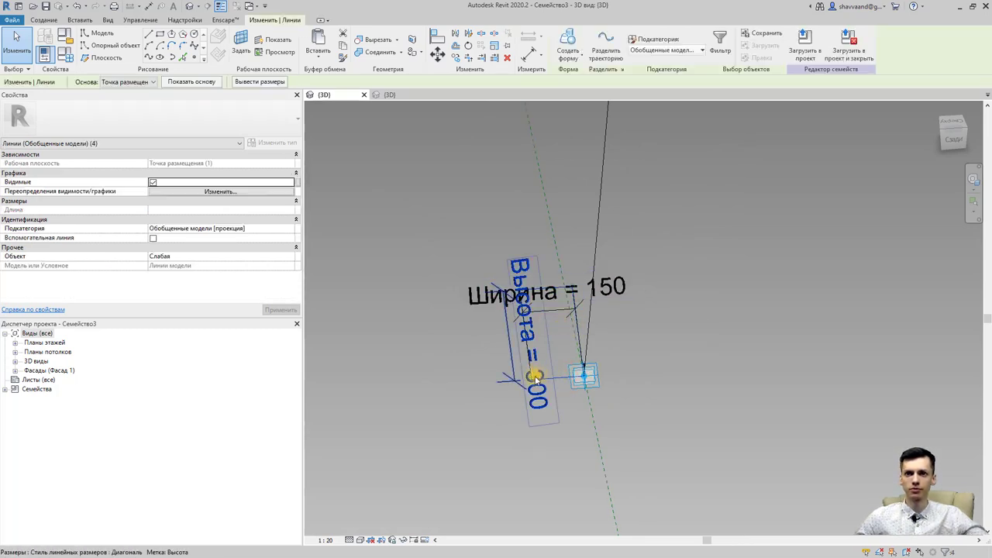
scroll(548, 414, up, 1)
click(548, 412)
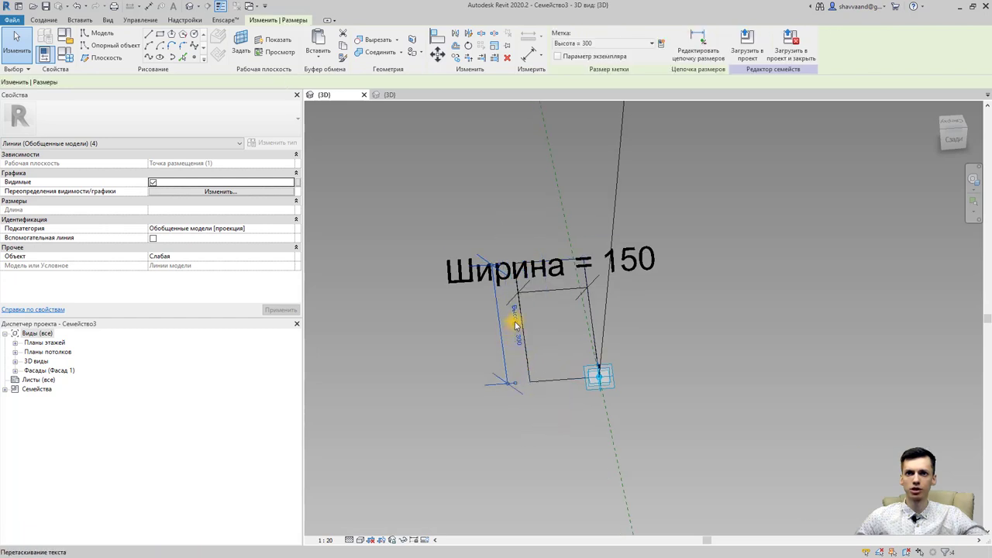
drag(513, 320, 436, 332)
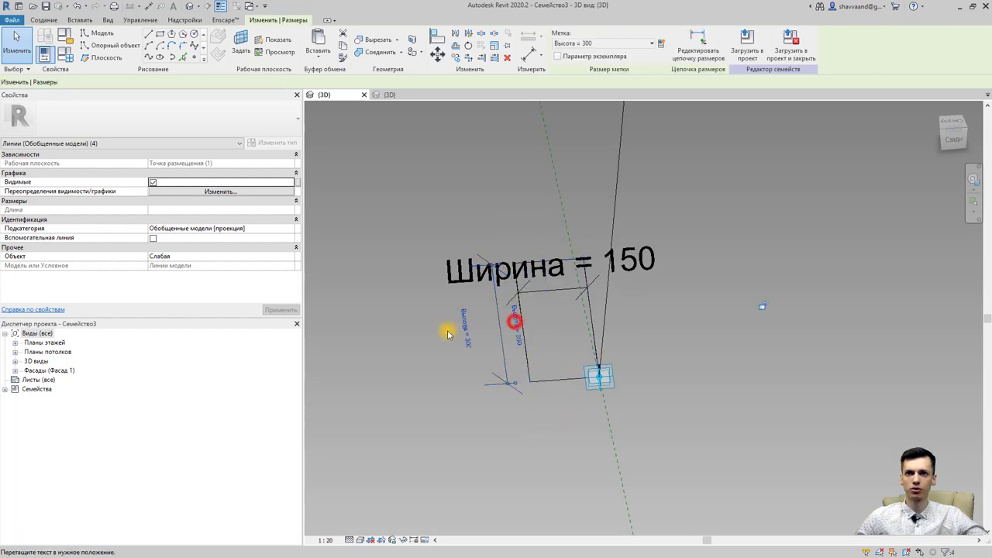
click(555, 278)
drag(551, 279, 539, 215)
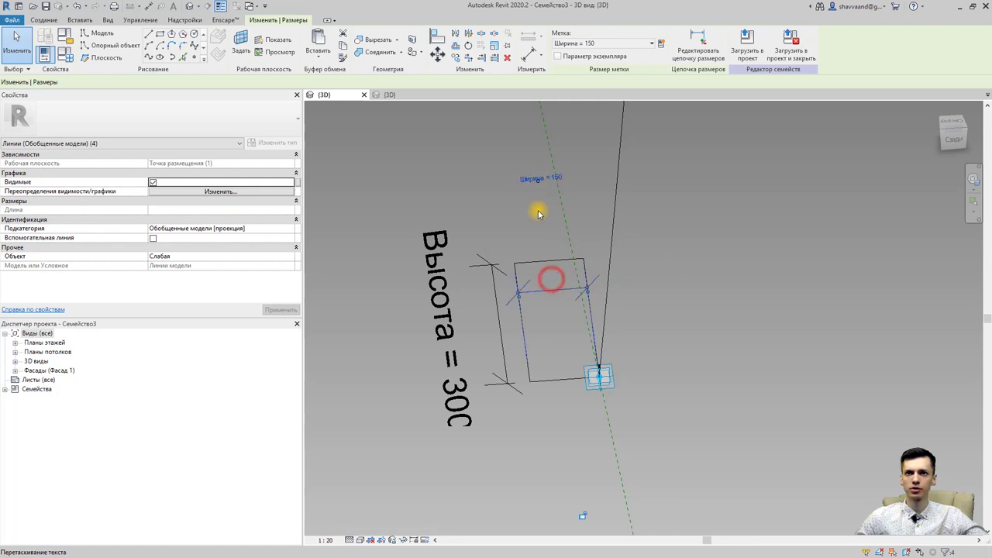
click(571, 348)
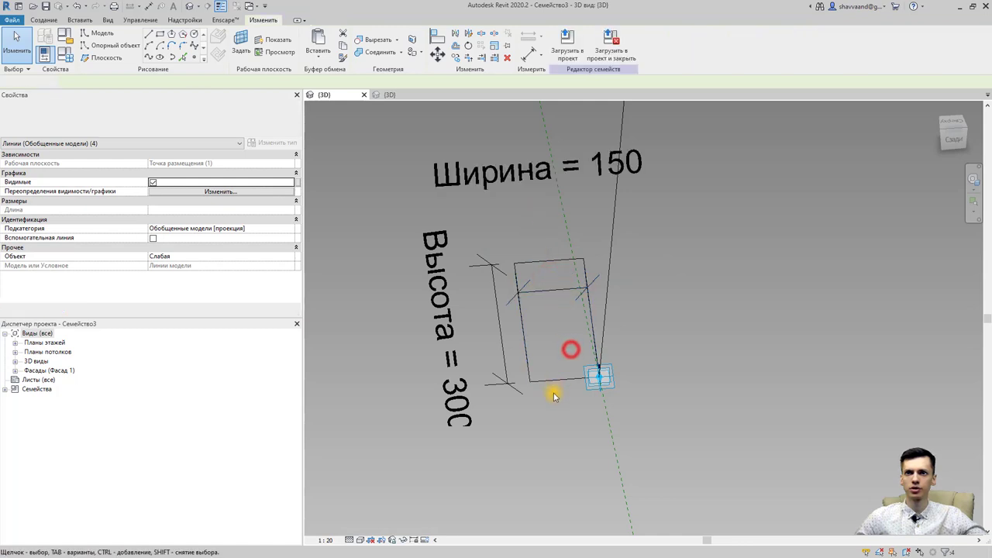
click(551, 291)
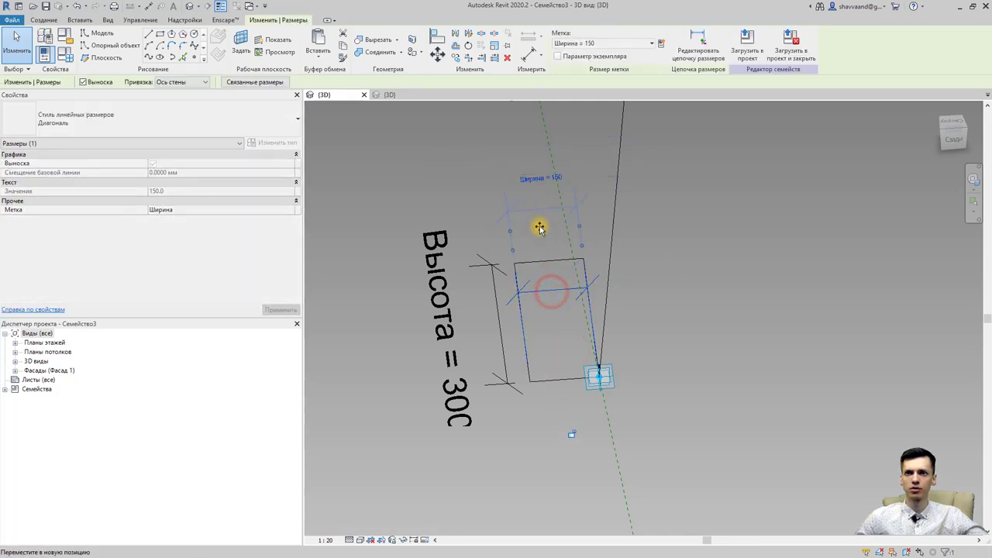
click(543, 412)
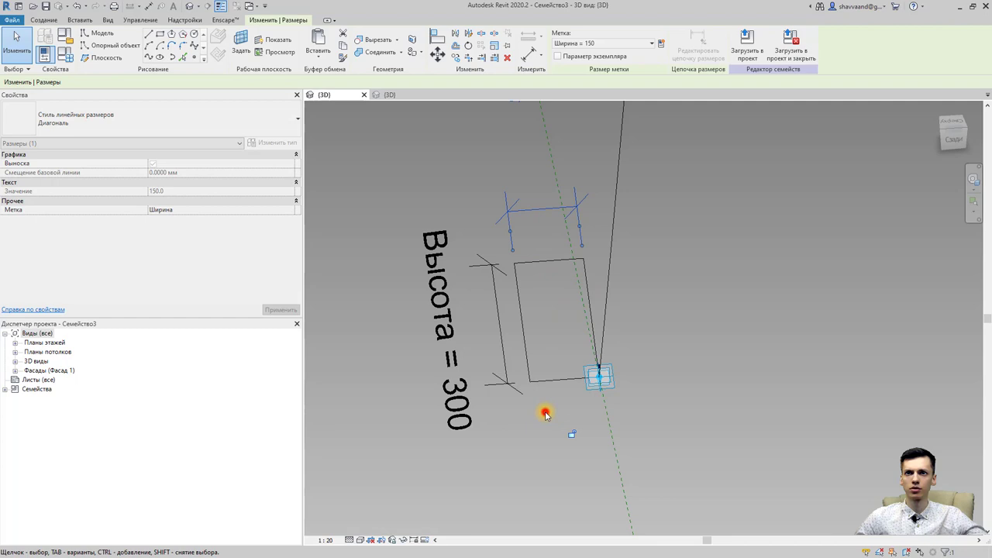
Step: Select the rectangle's four profile lines together with the arch path line
key(Tab)
click(531, 363)
shift+middle_drag(533, 365, 587, 300)
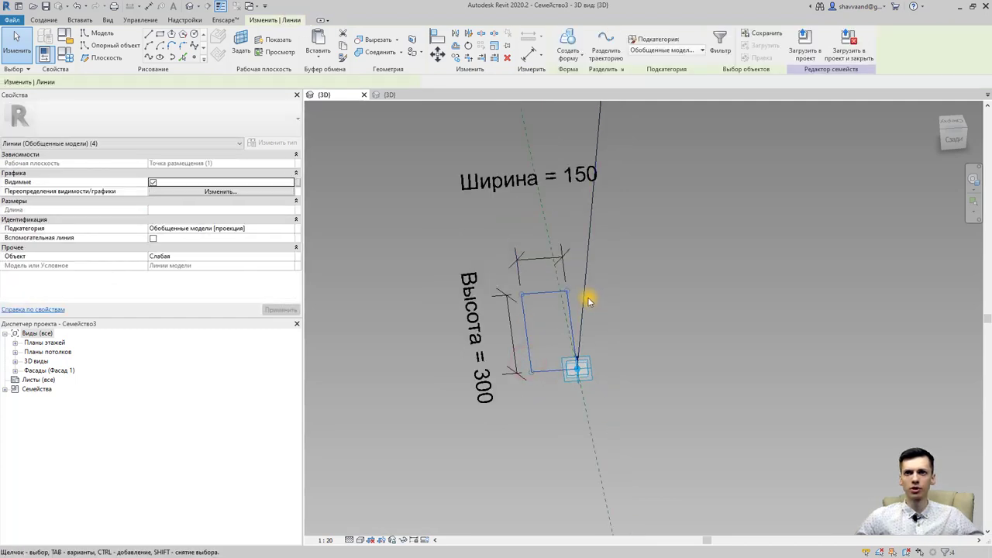
ctrl+click(585, 295)
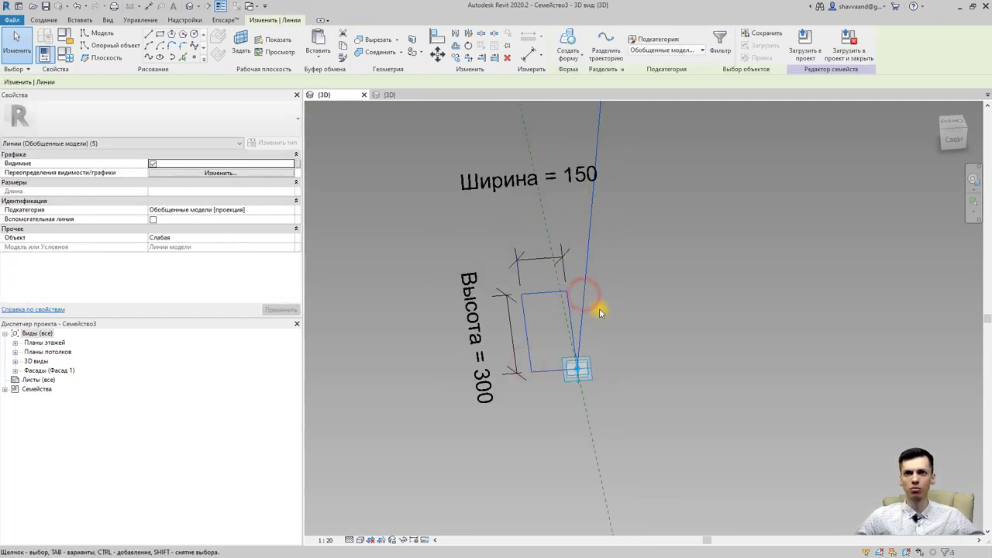
scroll(599, 308, down, 4)
mouse_move(594, 336)
shift+middle_down()
mouse_move(685, 342)
mouse_move(675, 326)
mouse_move(598, 289)
mouse_move(682, 272)
shift+middle_up()
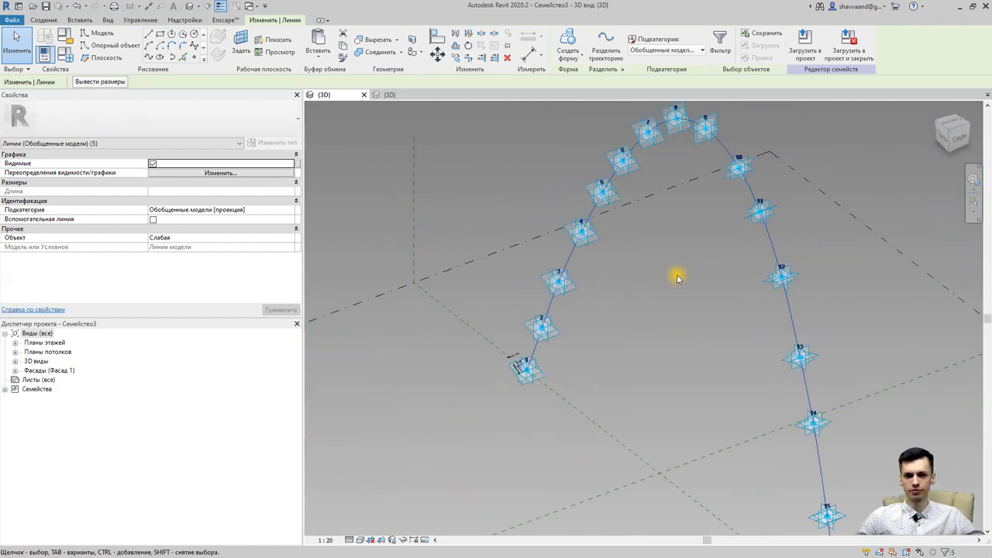
Step: Sweep the rectangular profile along the arch as a Solid Form
click(563, 66)
click(582, 78)
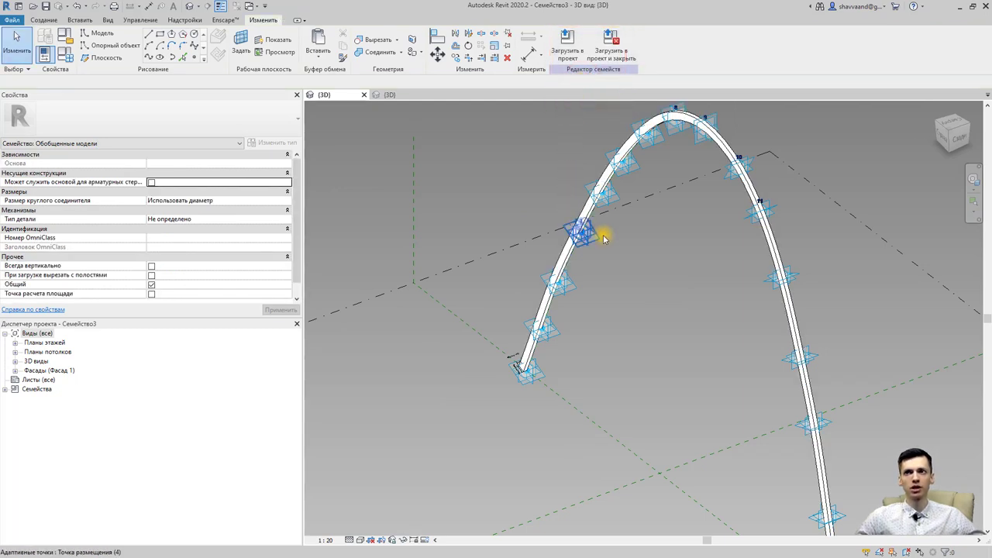
scroll(597, 232, up, 2)
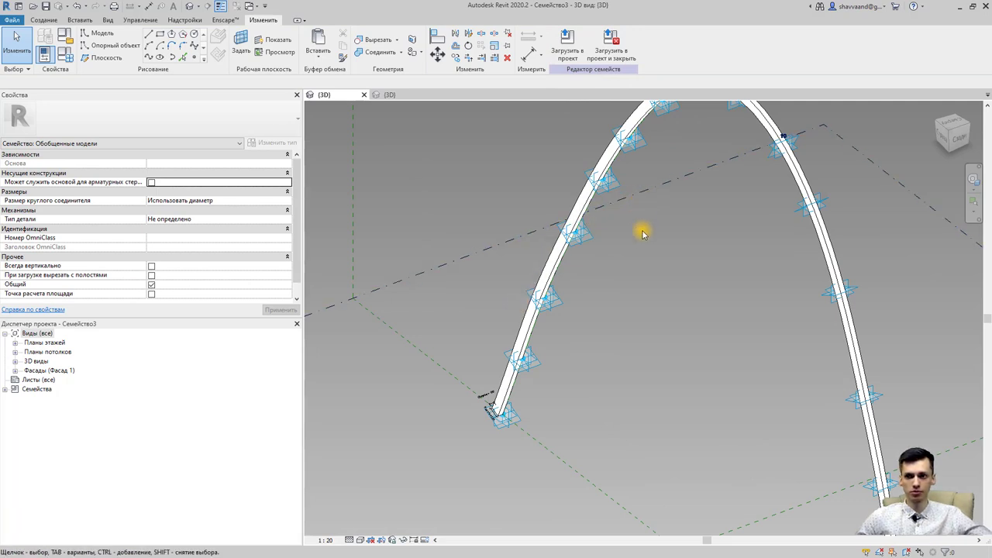
scroll(651, 264, down, 3)
Step: Orbit to the rib's leg and select the adaptive point at its base
shift+middle_drag(720, 376, 704, 258)
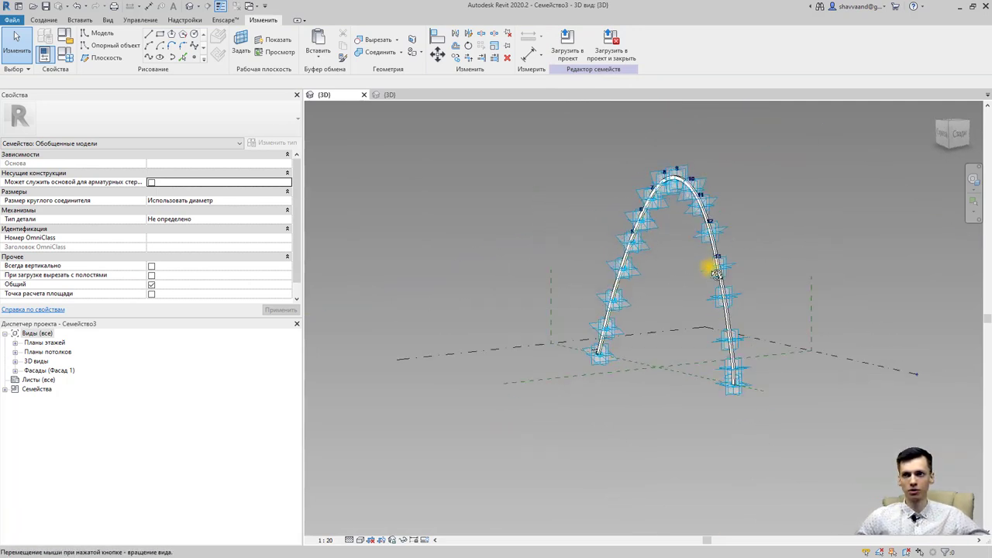
scroll(730, 381, up, 5)
scroll(705, 411, up, 3)
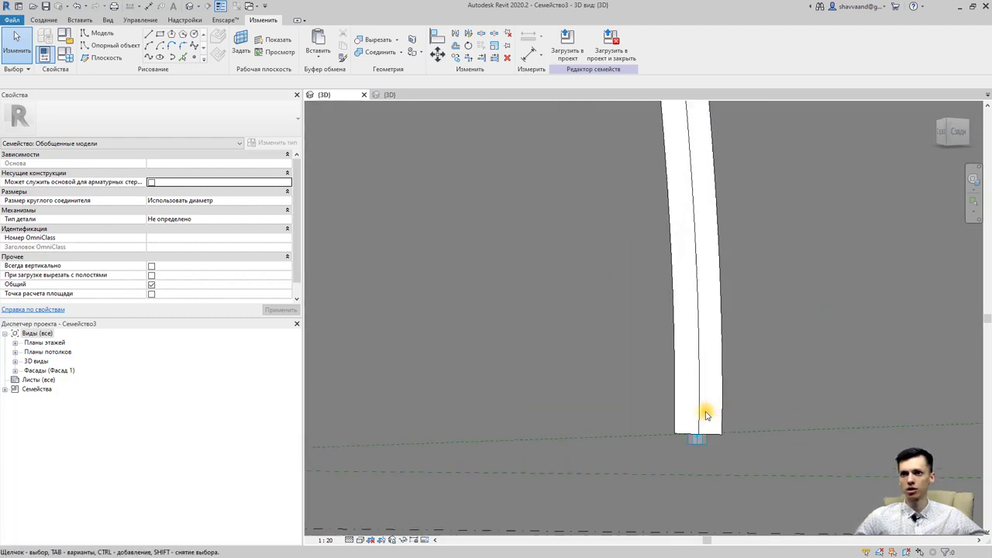
click(693, 425)
mouse_move(693, 416)
shift+middle_down()
mouse_move(612, 267)
mouse_move(634, 160)
mouse_move(594, 222)
mouse_move(632, 263)
mouse_move(655, 181)
mouse_move(764, 199)
mouse_move(824, 228)
mouse_move(841, 271)
mouse_move(808, 265)
mouse_move(919, 268)
mouse_move(868, 287)
shift+middle_up()
click(598, 237)
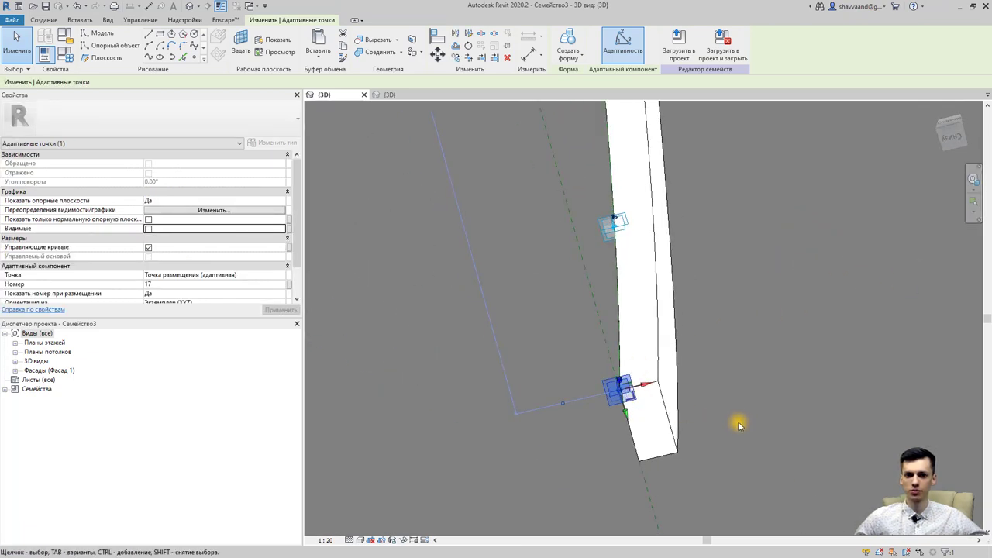
Step: Add aligned dimensions of 150 and 300 to the rib's end face
click(529, 53)
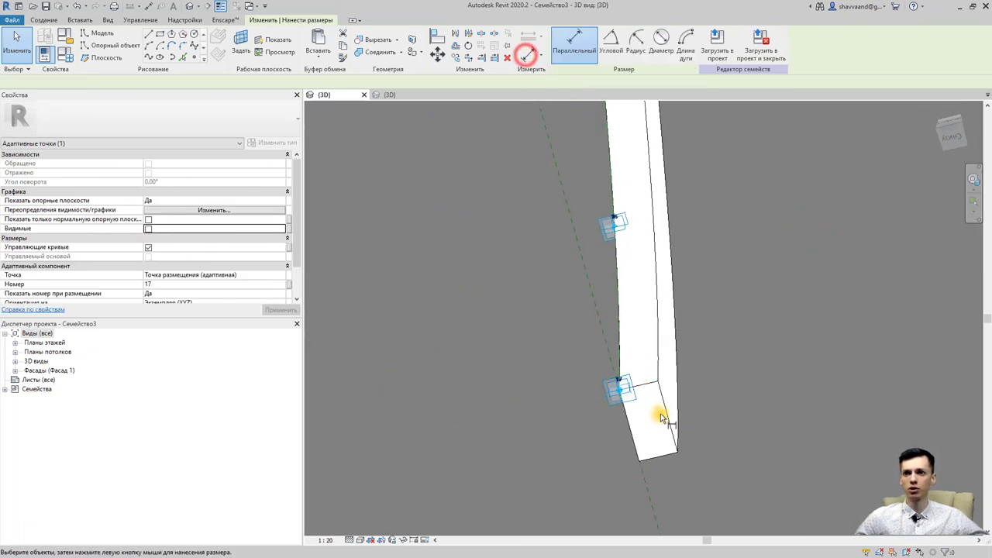
click(629, 430)
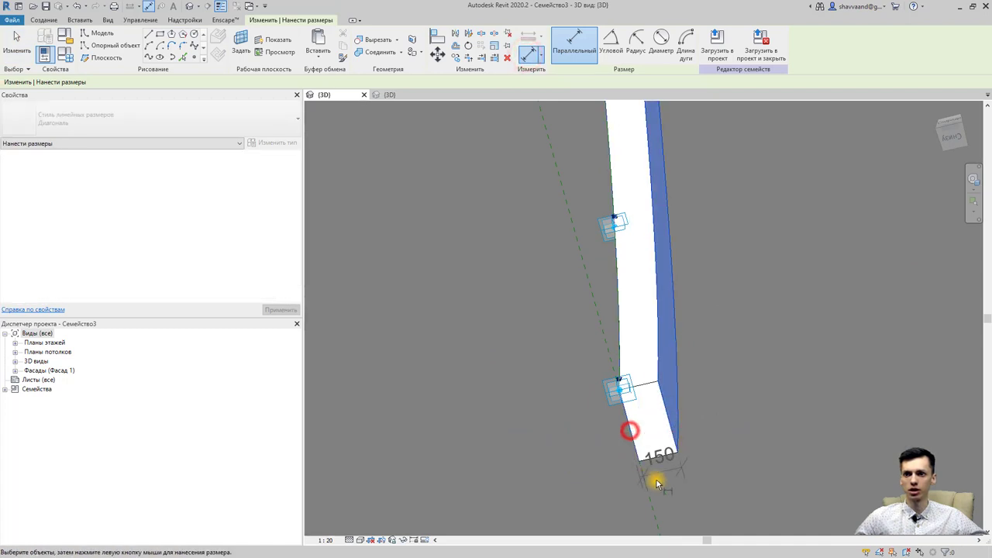
click(665, 493)
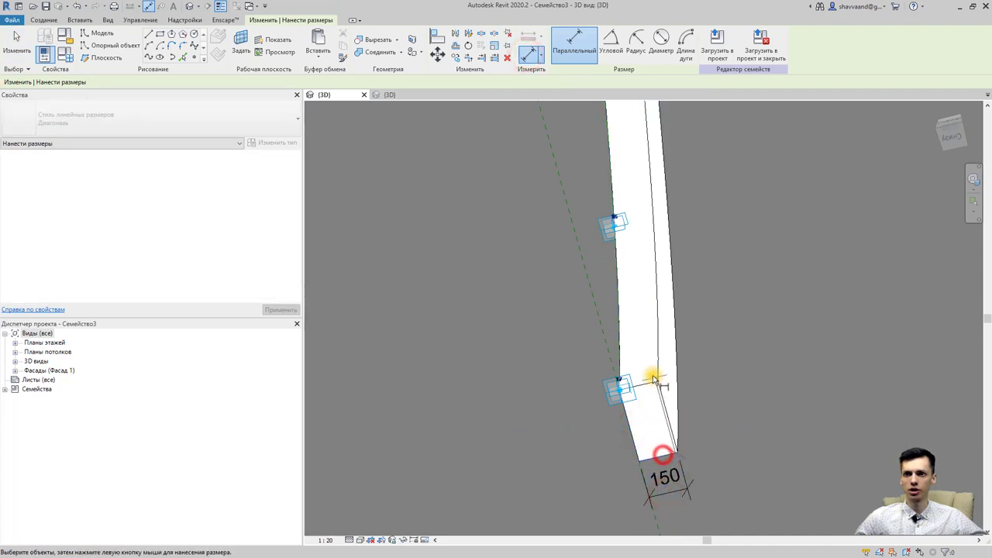
click(649, 384)
click(542, 412)
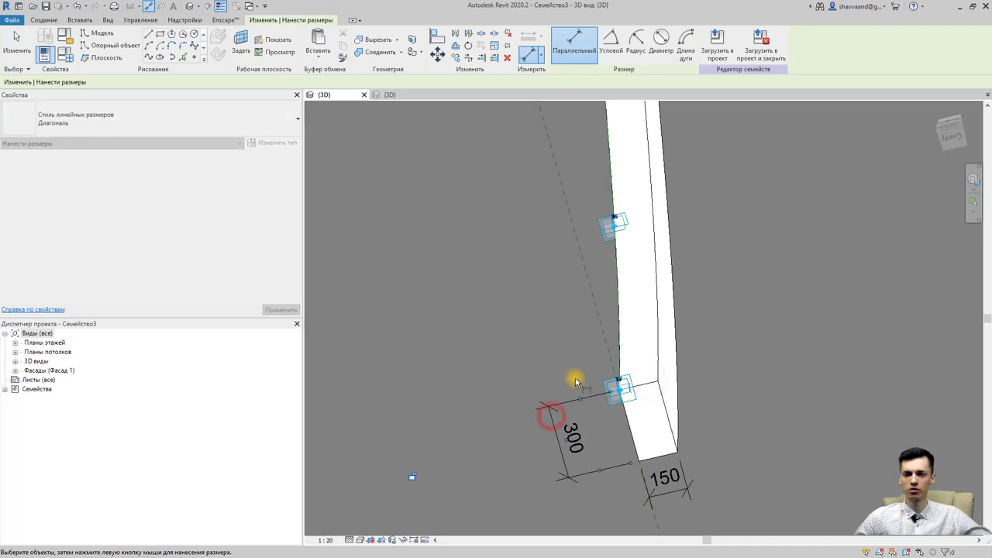
key(Escape)
key(Escape)
Step: Label the 300 dimension Высота and the 150 dimension Ширина
click(568, 422)
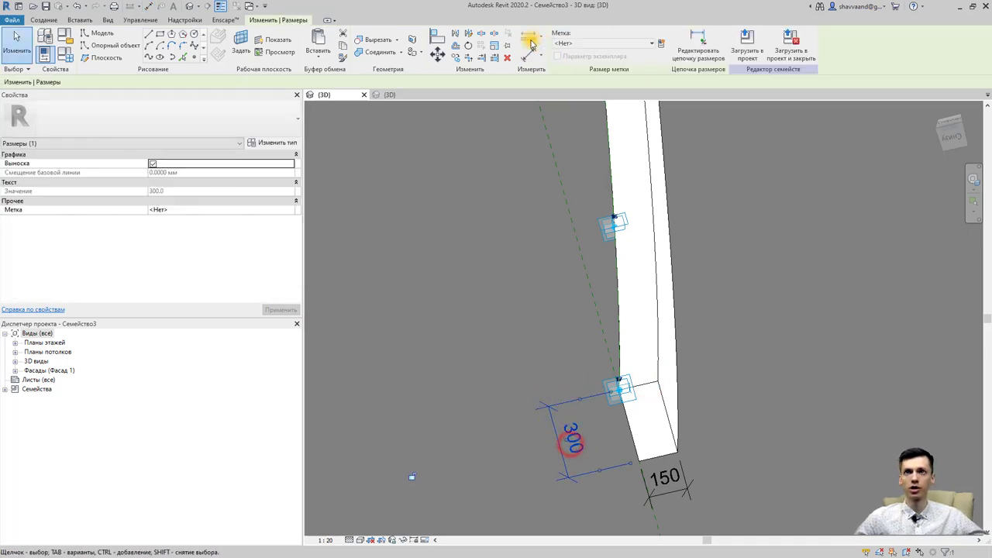
click(587, 45)
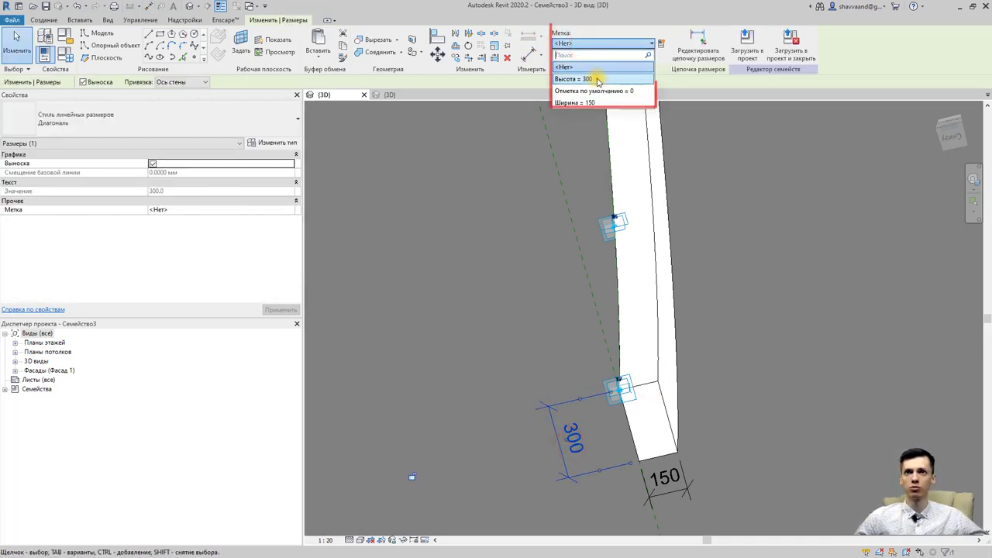
click(592, 79)
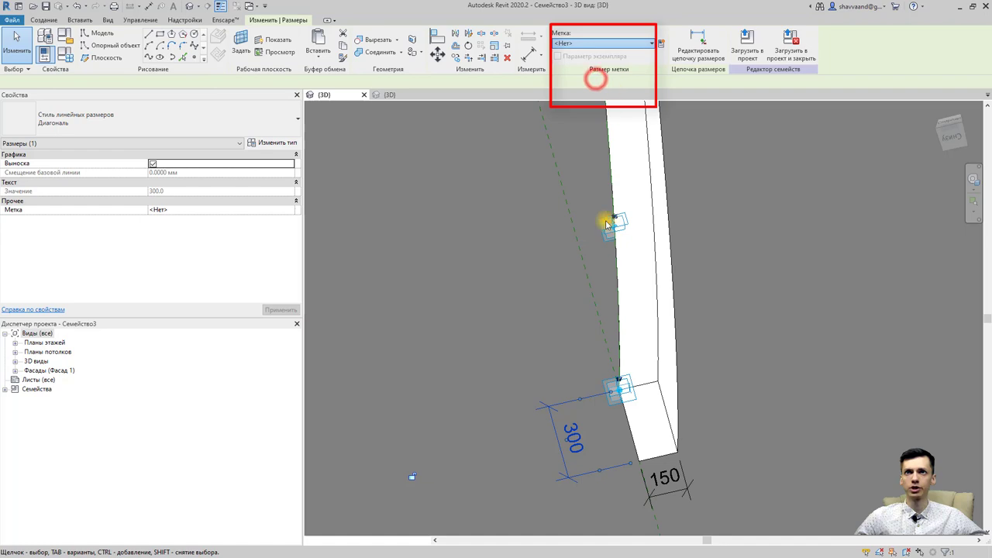
click(666, 476)
click(620, 43)
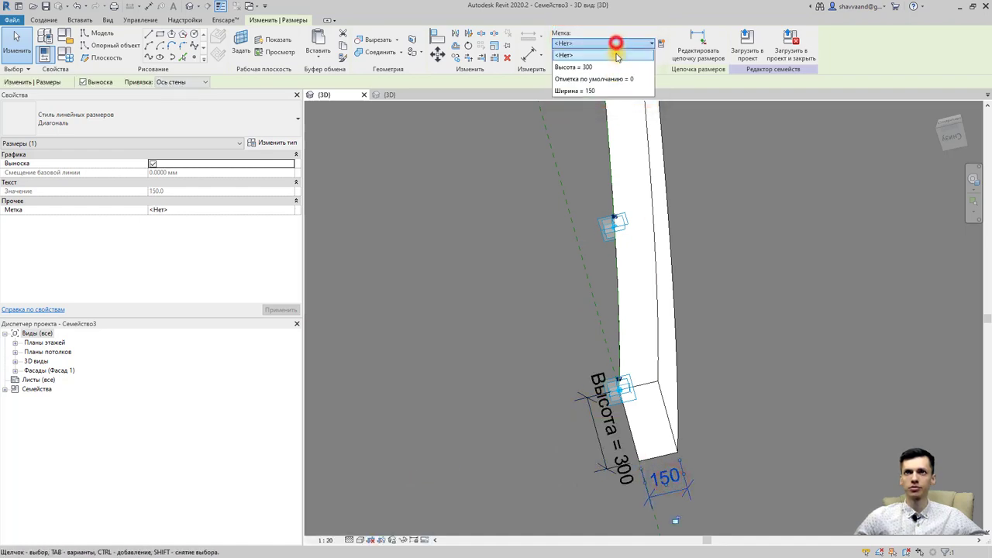
click(586, 103)
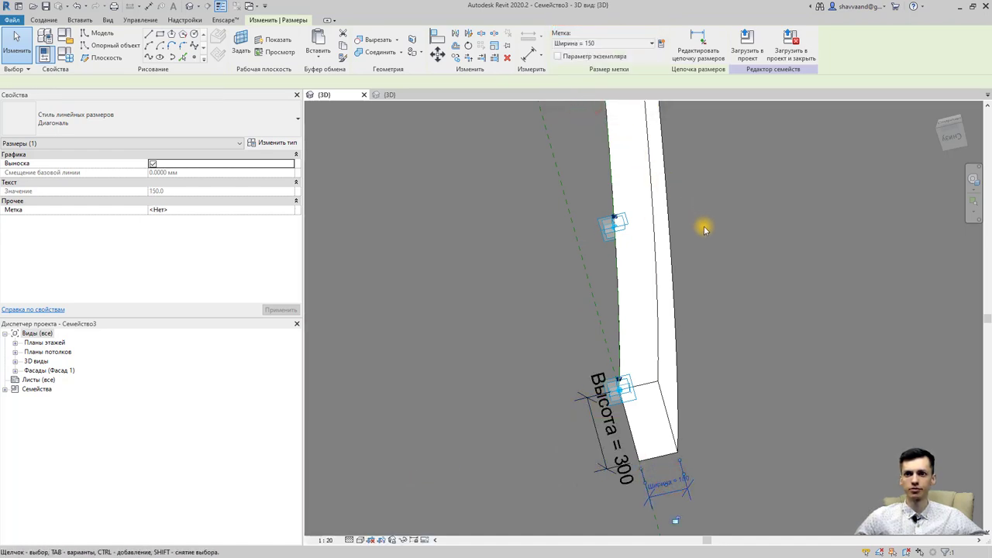
click(749, 303)
mouse_move(748, 303)
shift+middle_down()
mouse_move(760, 333)
mouse_move(655, 403)
mouse_move(626, 338)
shift+middle_up()
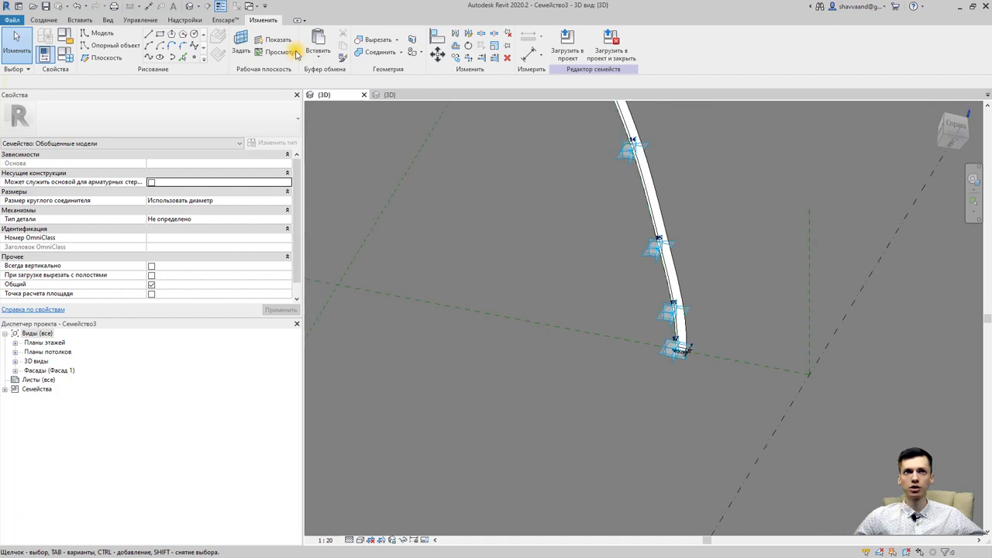
Step: Switch to the Семейство2 3D view and select the divided saddle surface
click(254, 10)
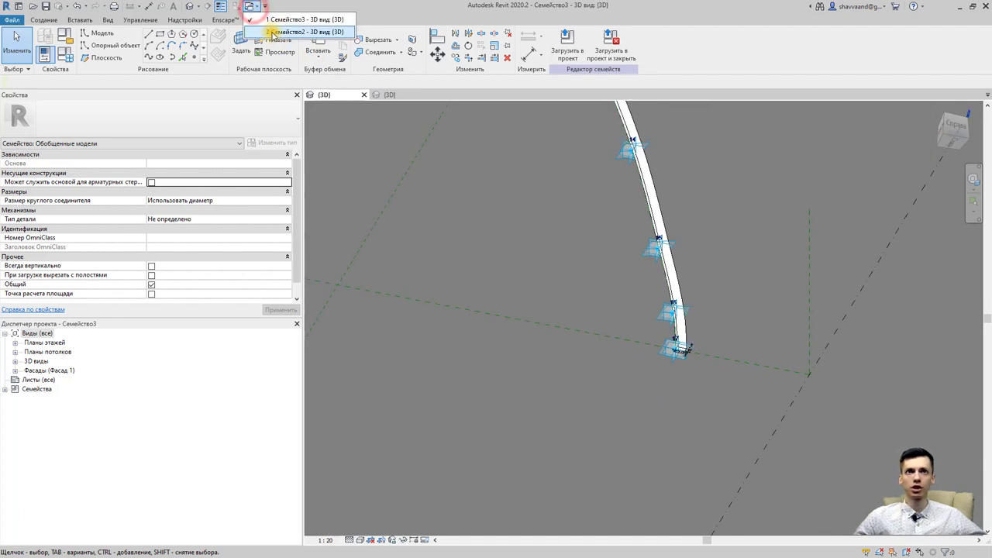
click(271, 29)
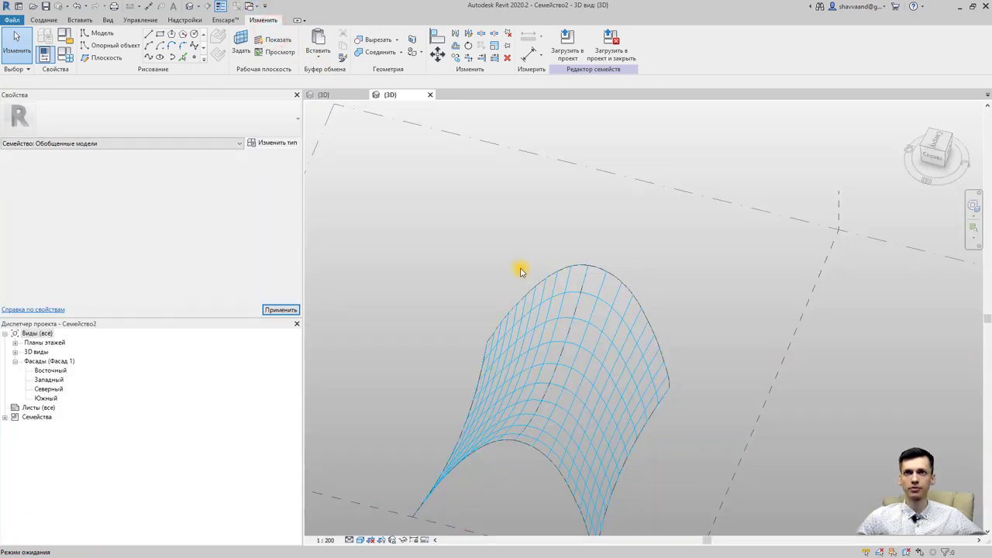
click(467, 274)
click(520, 339)
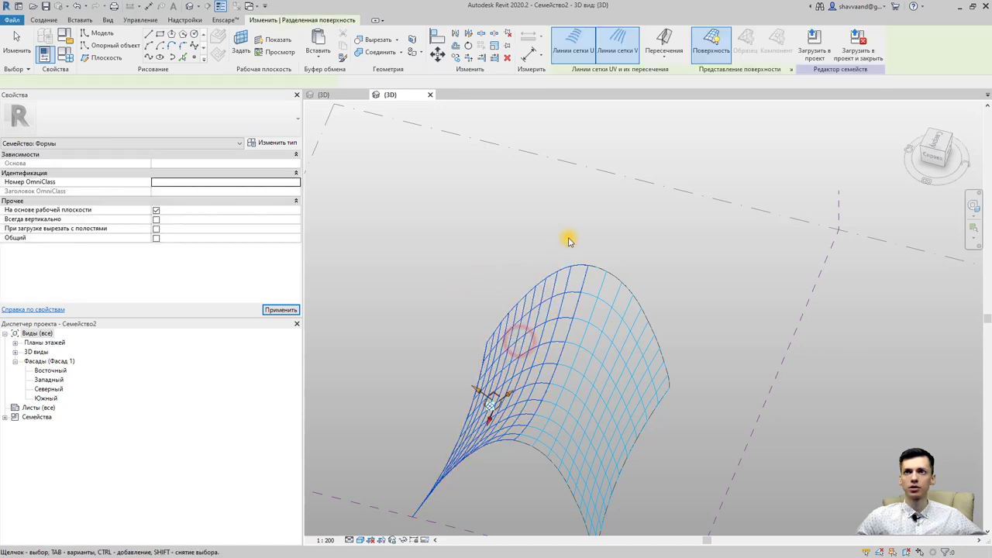
click(603, 341)
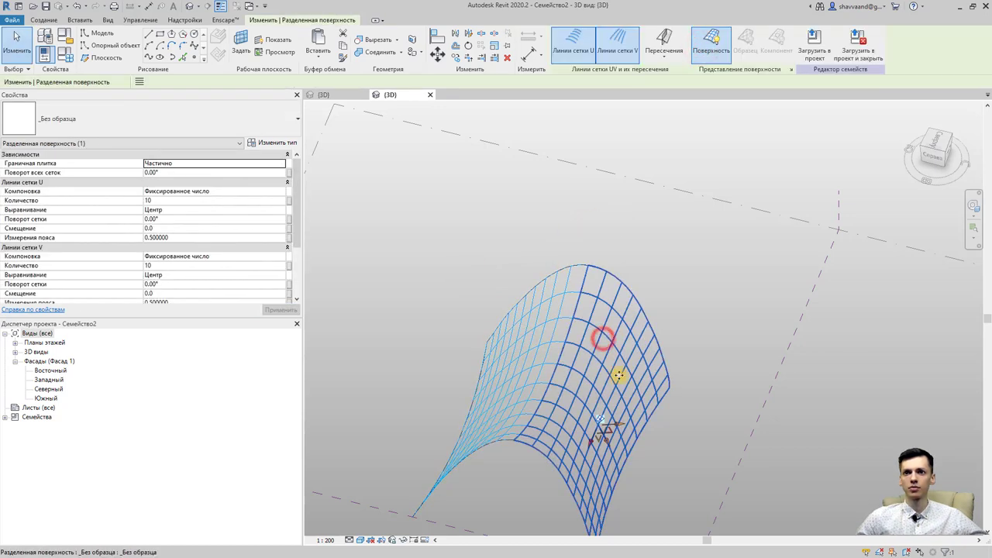
click(649, 426)
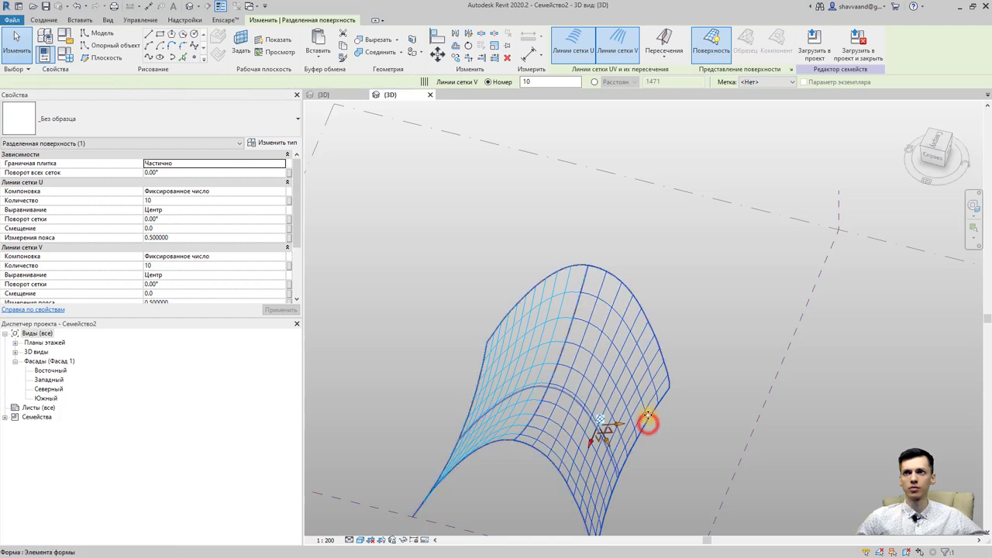
click(616, 353)
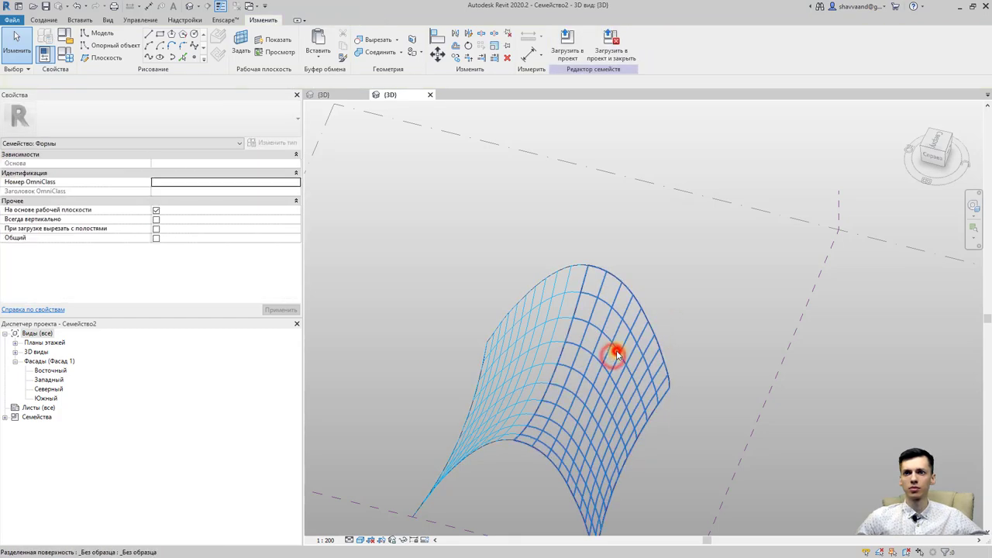
click(616, 352)
Step: Turn on Узлы (Nodes) in the divided surface's Surface Representation settings
click(790, 69)
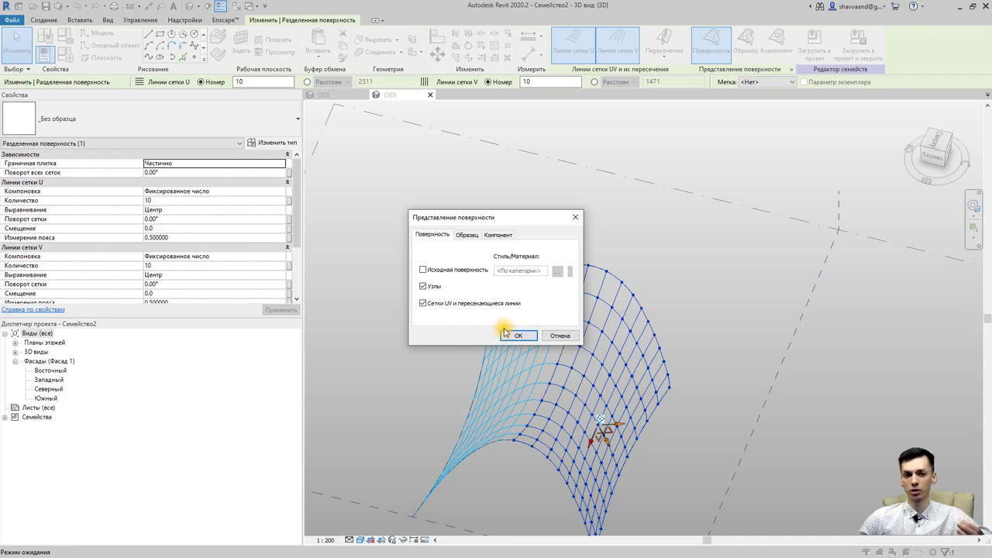
click(514, 338)
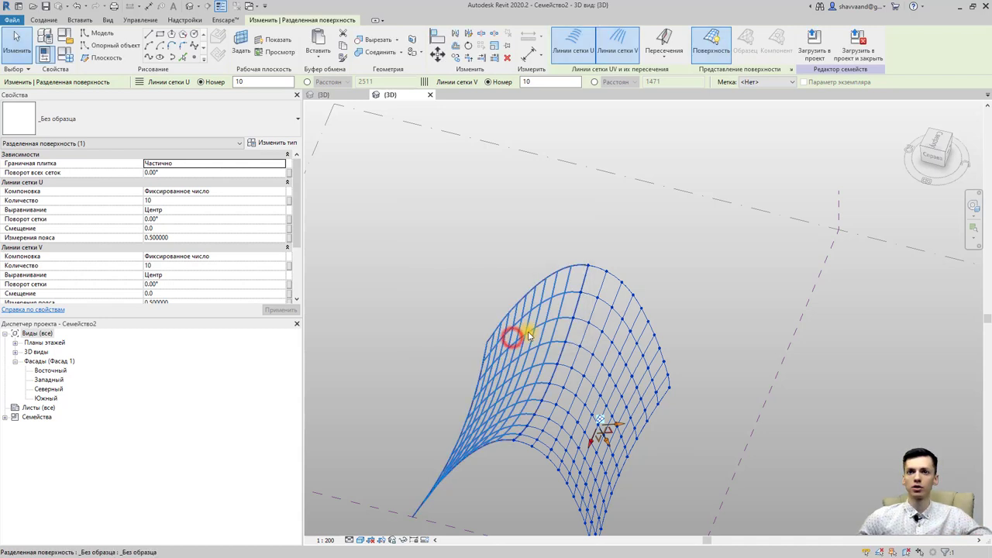
click(518, 366)
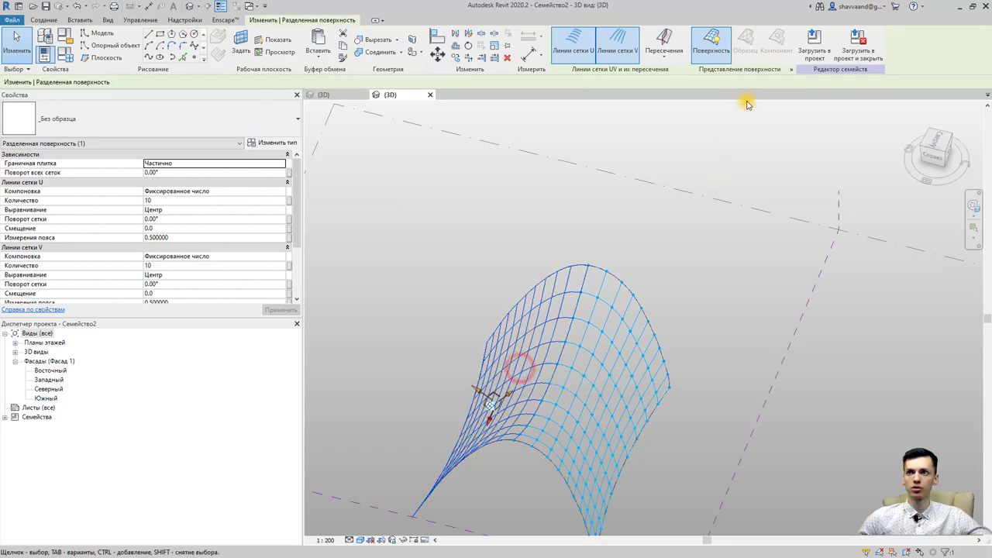
click(792, 69)
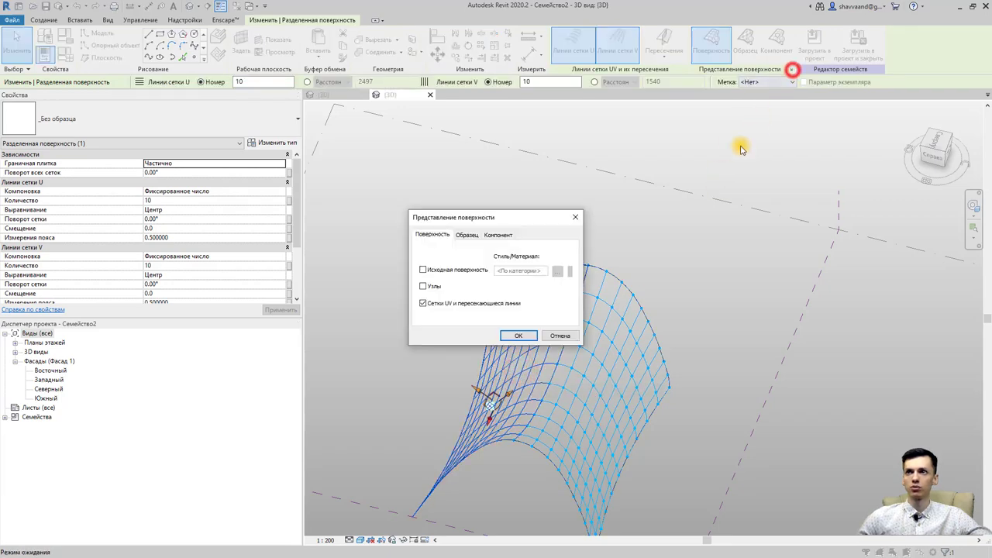
click(514, 335)
mouse_move(509, 492)
shift+middle_down()
mouse_move(549, 421)
mouse_move(521, 321)
mouse_move(581, 540)
shift+middle_up()
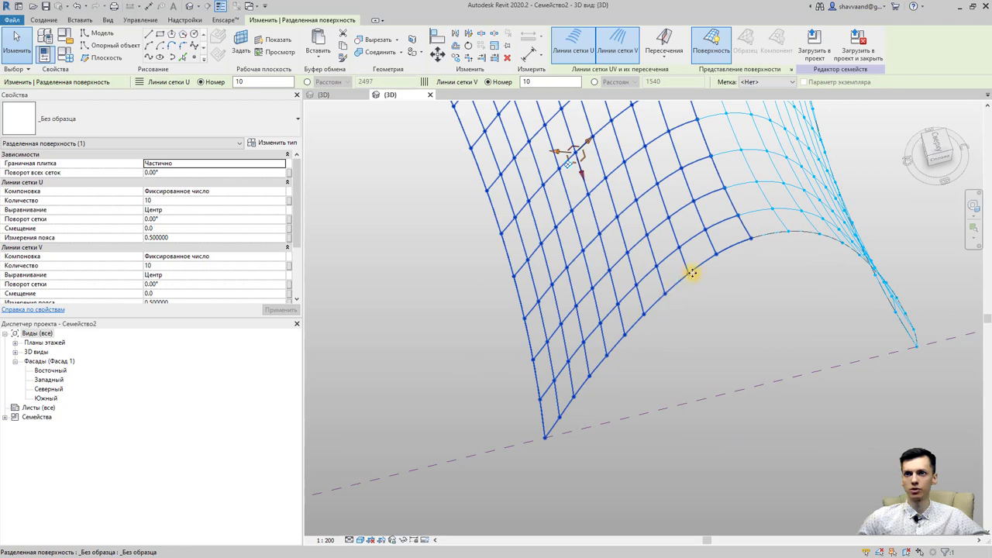
Step: Set the left divided surface part's V grid count to 7
mouse_move(795, 241)
shift+middle_down()
mouse_move(586, 284)
mouse_move(605, 276)
shift+middle_up()
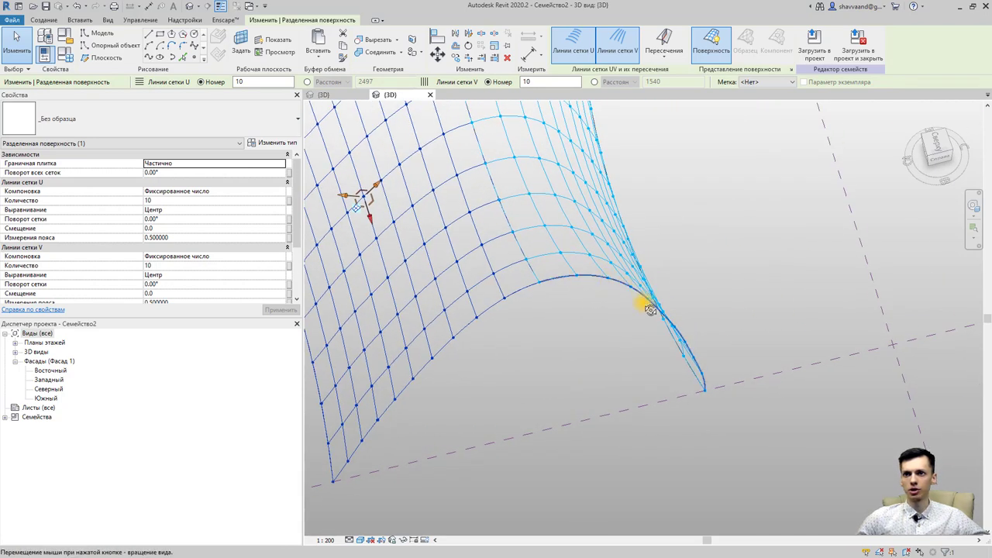
shift+middle_drag(642, 303, 598, 333)
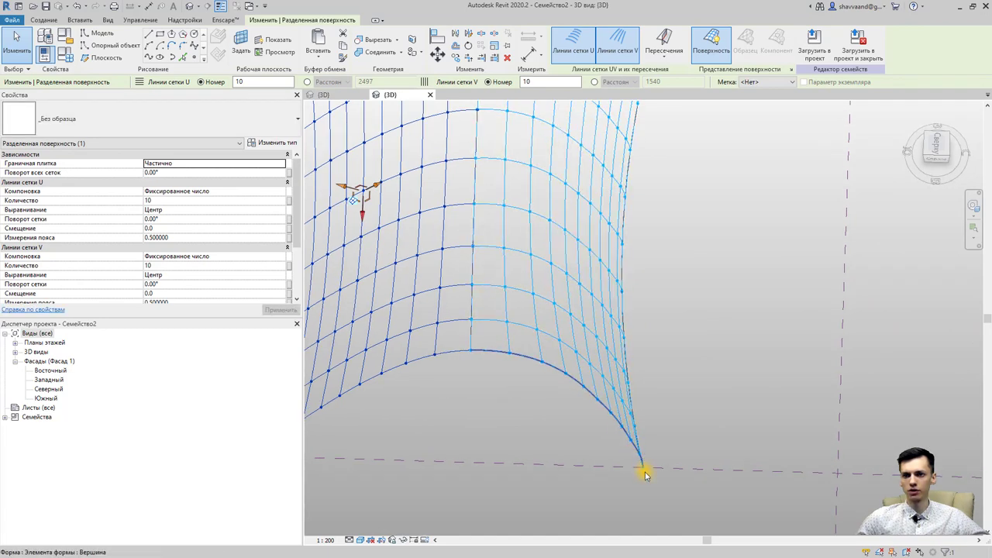
mouse_move(642, 470)
shift+middle_down()
mouse_move(686, 380)
mouse_move(713, 365)
shift+middle_up()
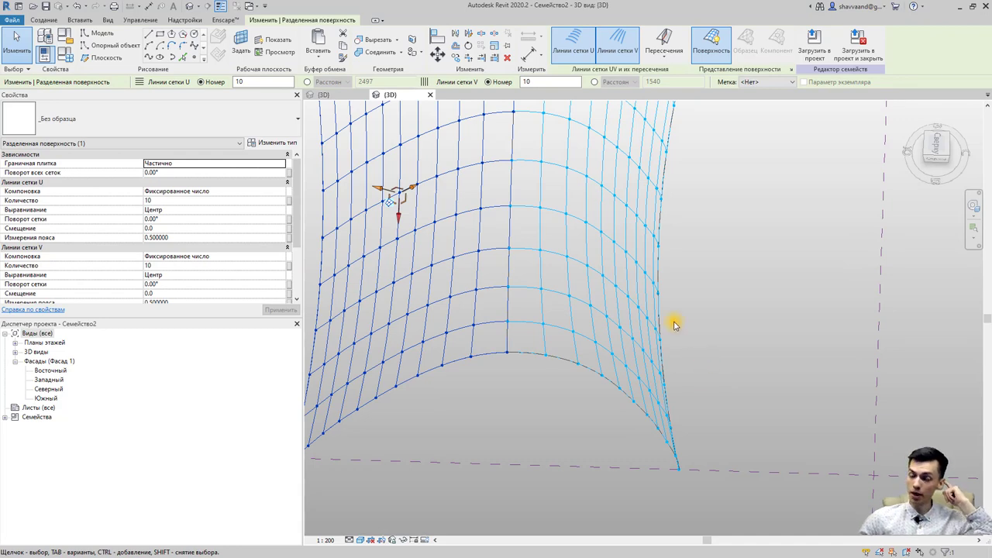
click(544, 80)
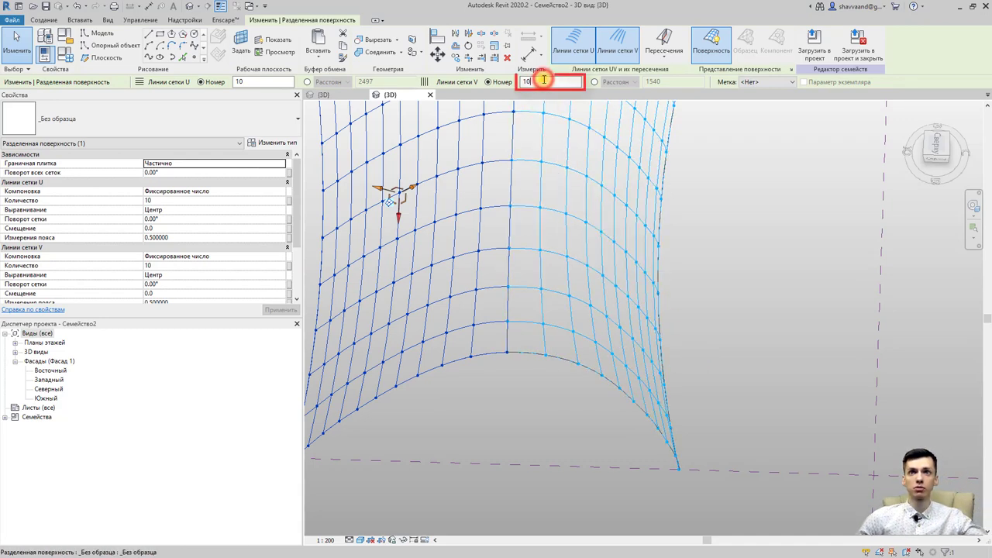
double_click(543, 80)
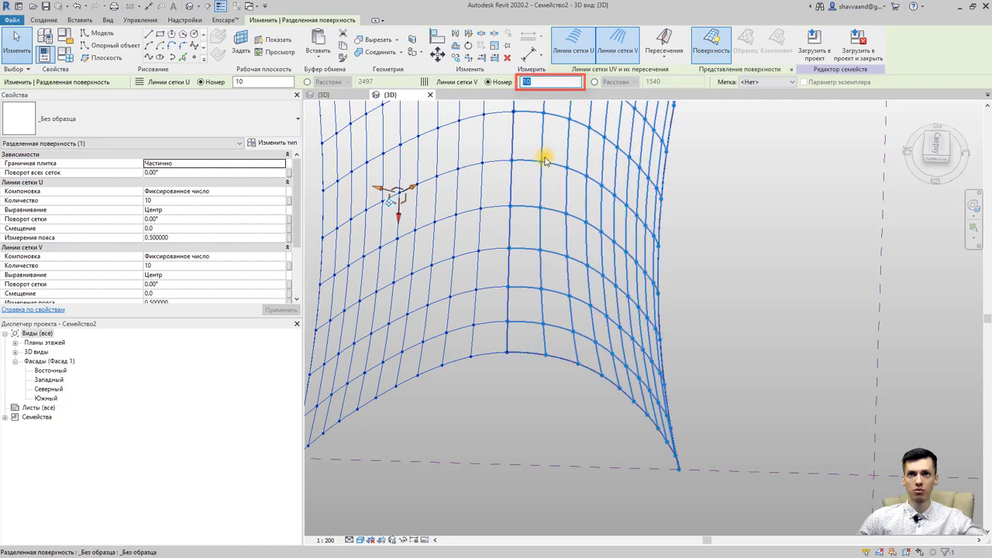
click(543, 159)
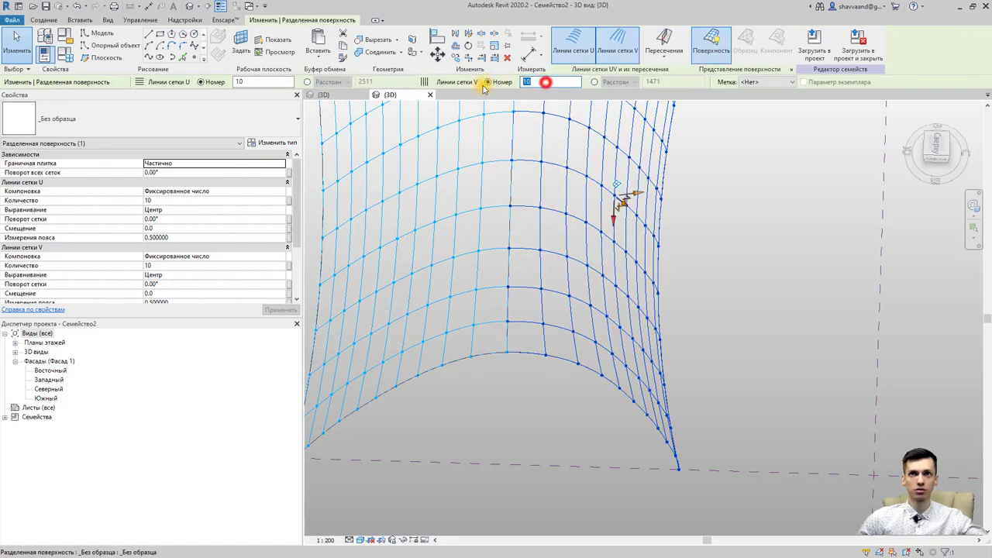
click(543, 83)
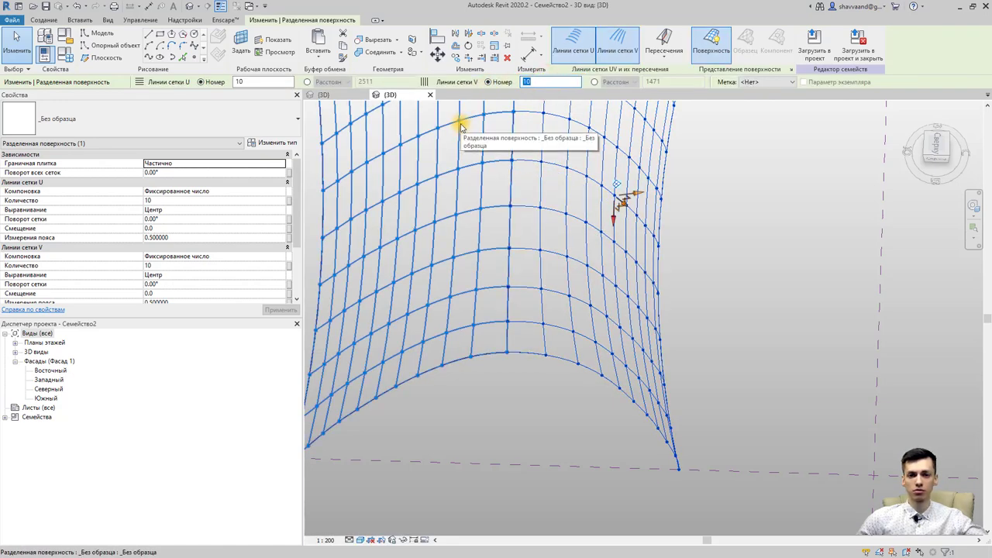
click(456, 229)
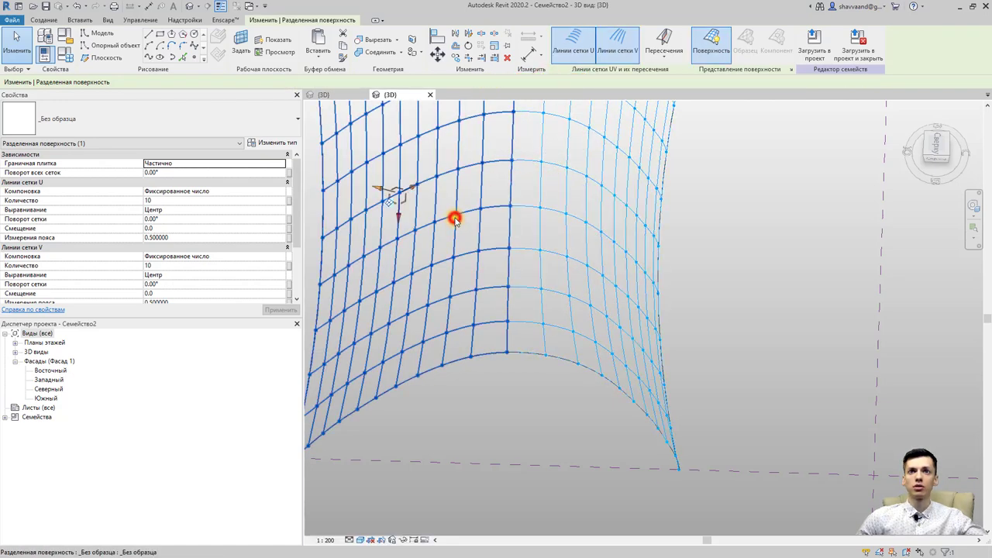
click(554, 106)
click(544, 83)
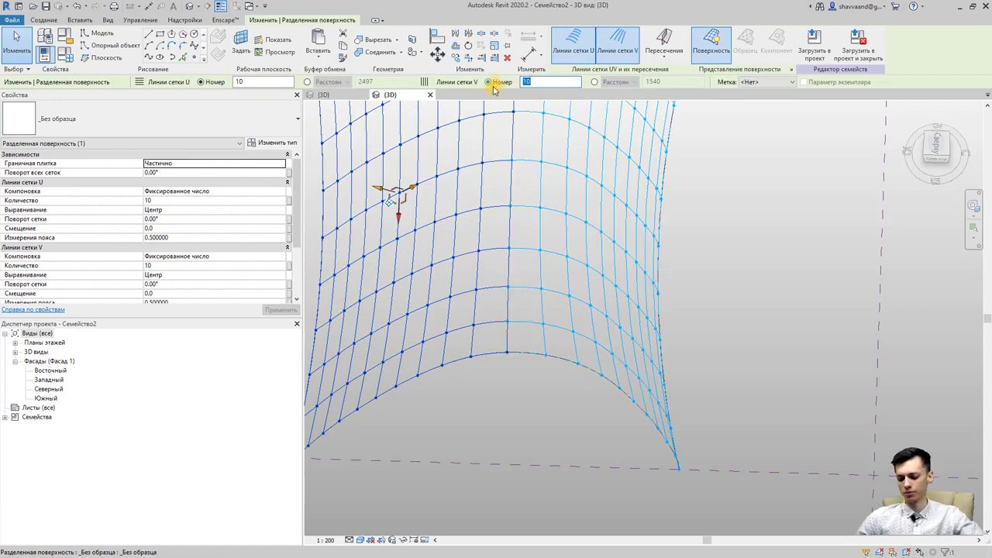
text(7)
key(Return)
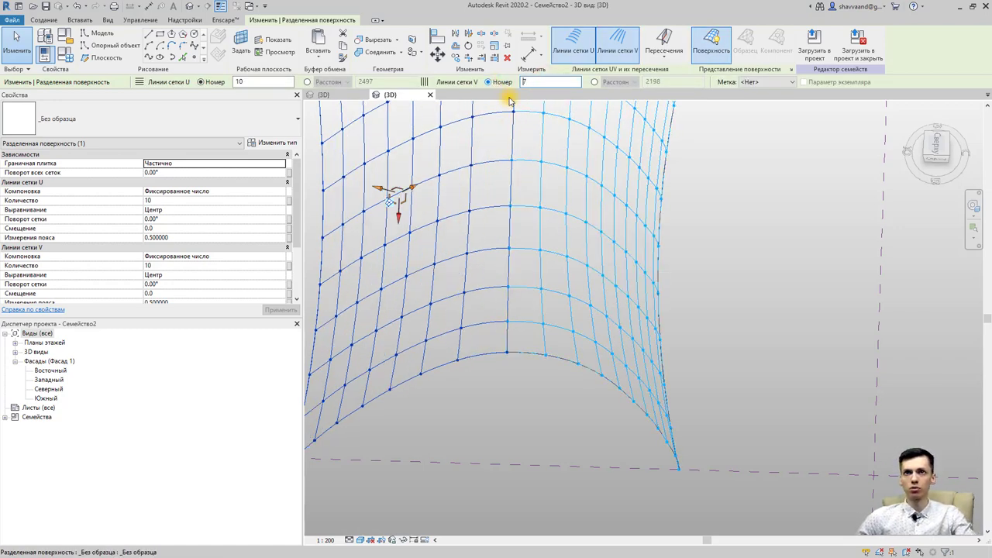
middle_drag(504, 315, 571, 334)
click(548, 402)
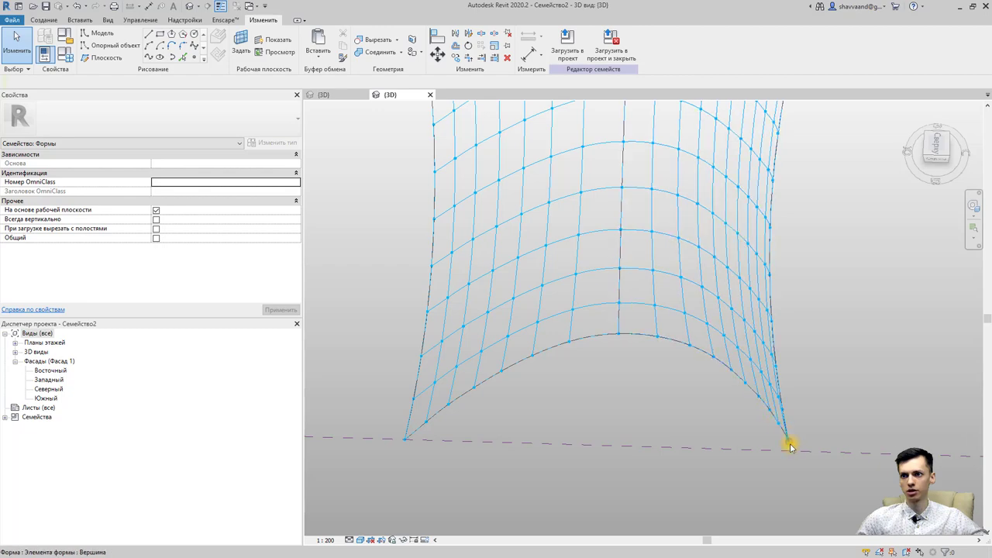
Step: Set the right divided surface part's V grid count to 9
click(655, 319)
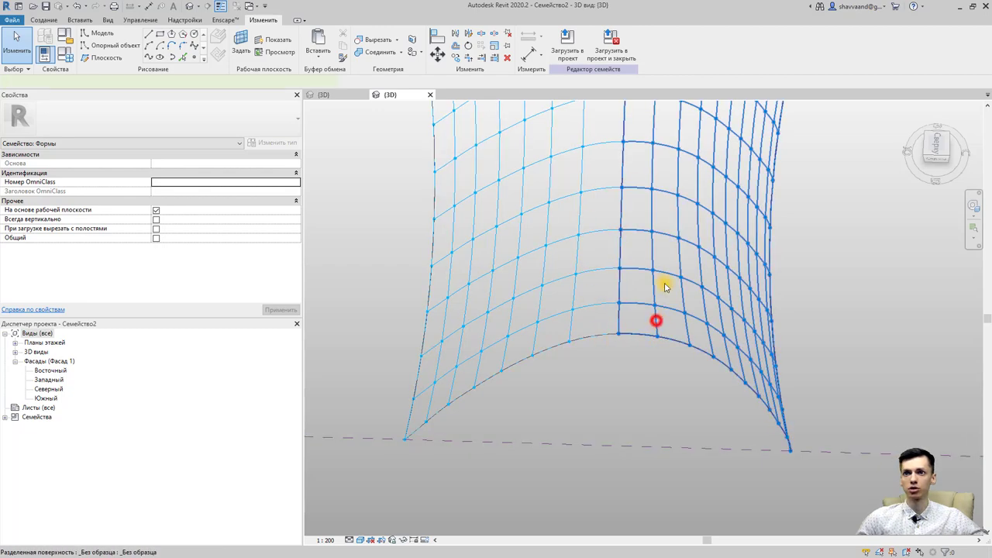
double_click(547, 81)
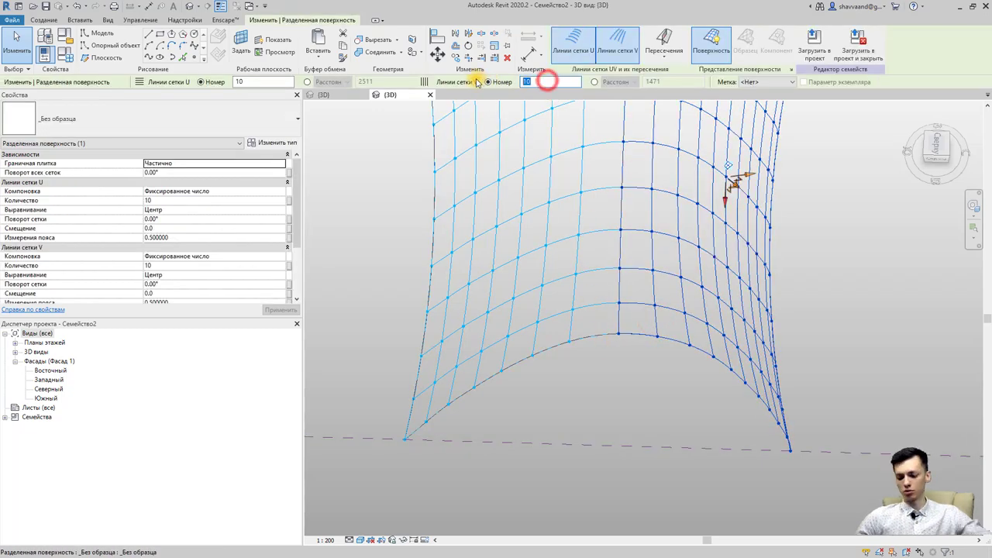
text(9)
key(Return)
click(801, 367)
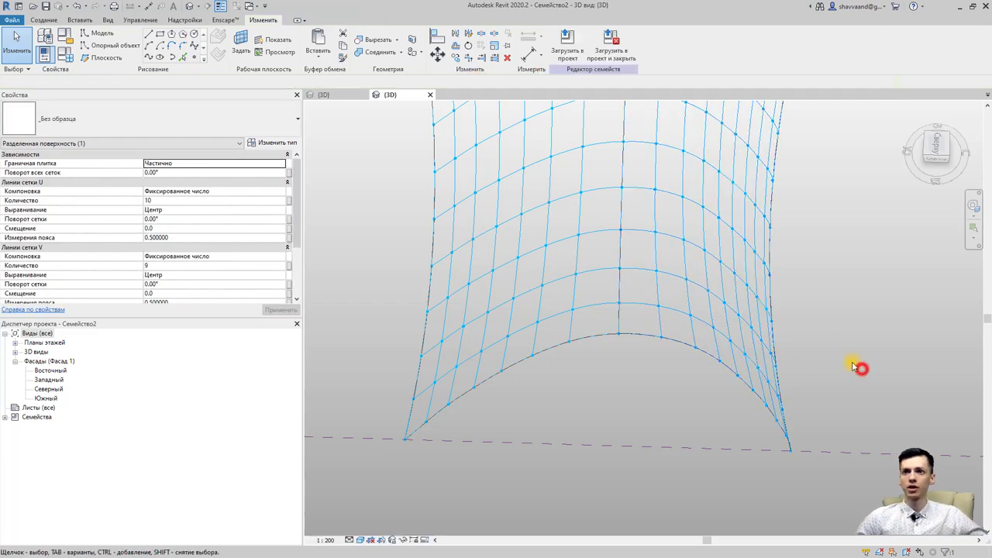
mouse_move(862, 369)
shift+middle_down()
mouse_move(680, 254)
mouse_move(806, 253)
shift+middle_up()
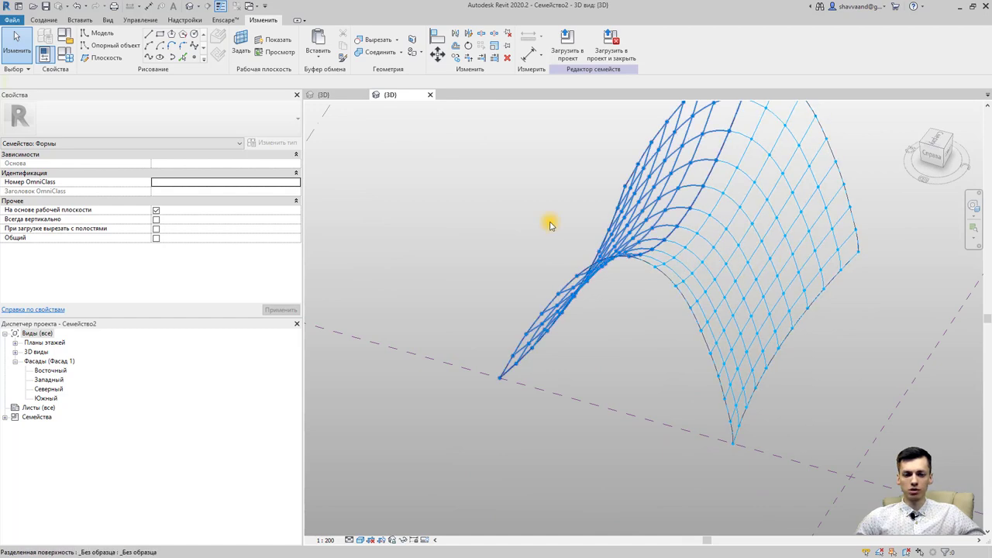
Step: Save Семейство2 as the family file Форма.rfa in the Формообразующие revit folder
click(14, 21)
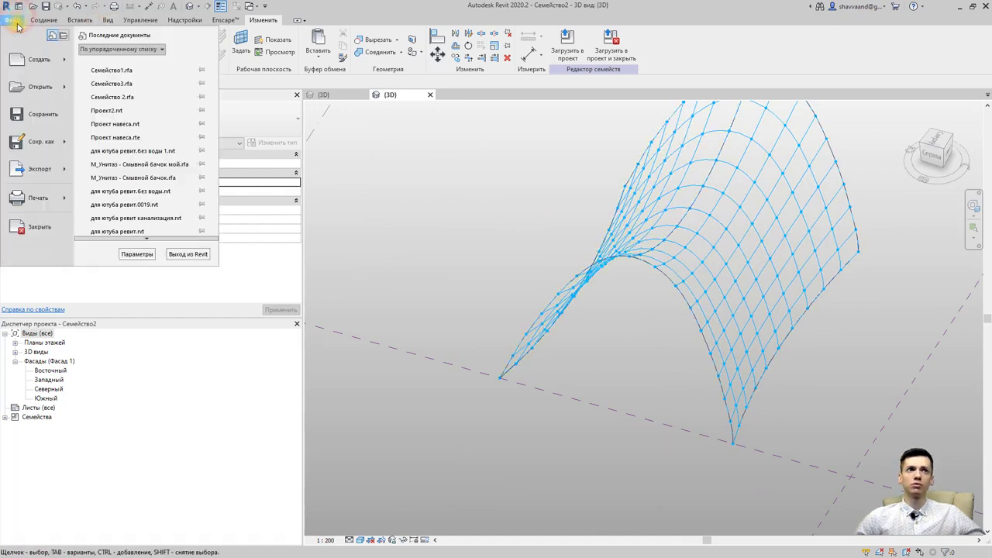
click(66, 135)
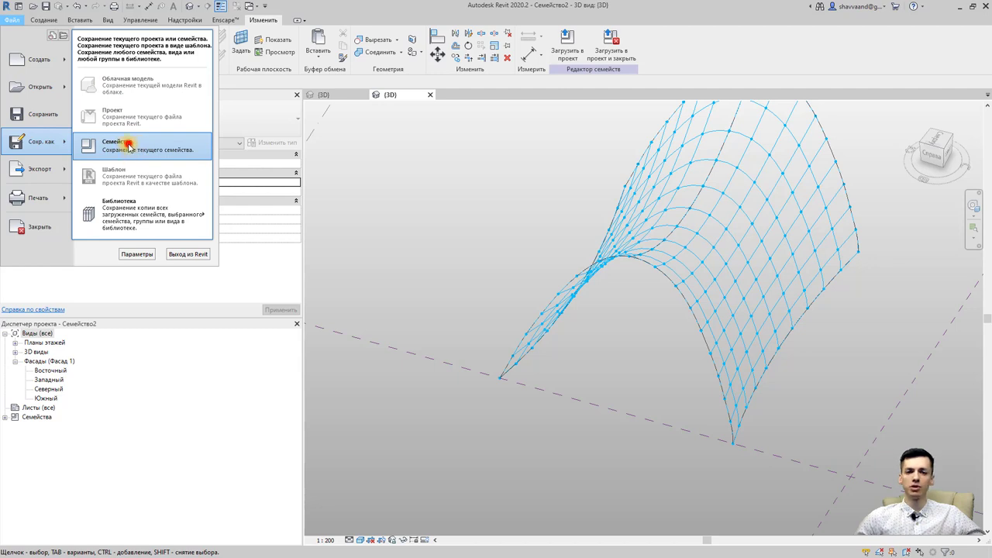
click(127, 144)
text(Форма)
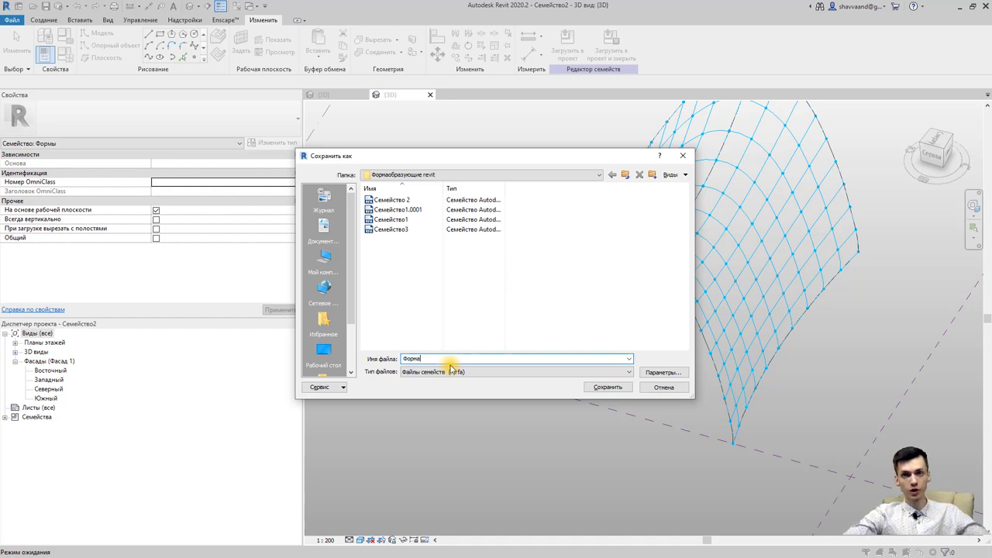
click(615, 388)
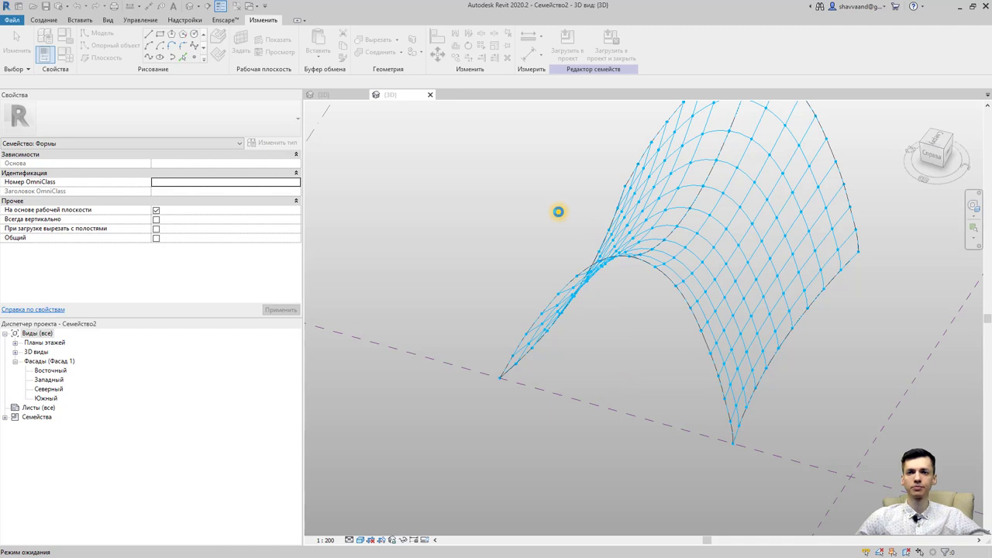
Step: Switch to Семейство3's 3D view, zoom to the arch's right end and select the swept rib
click(252, 6)
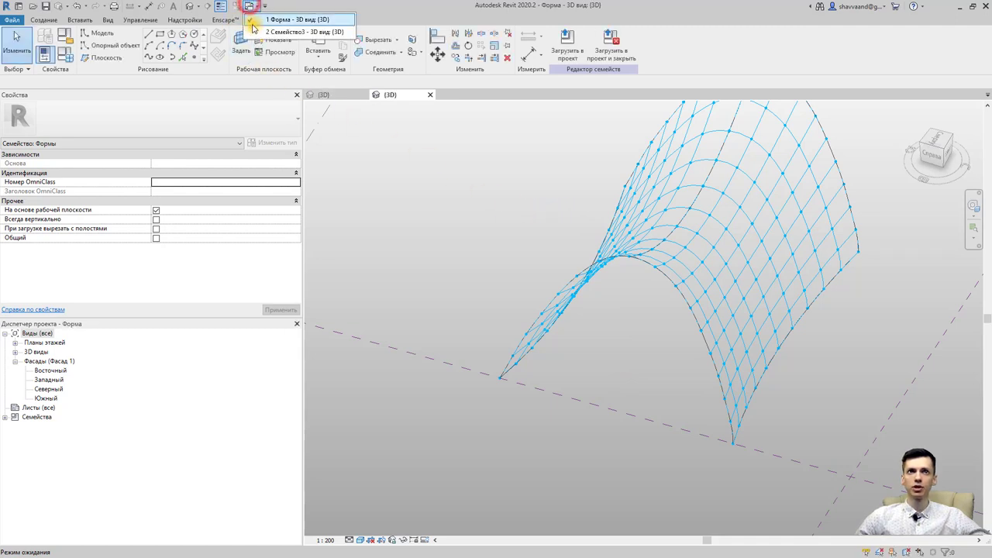
click(267, 31)
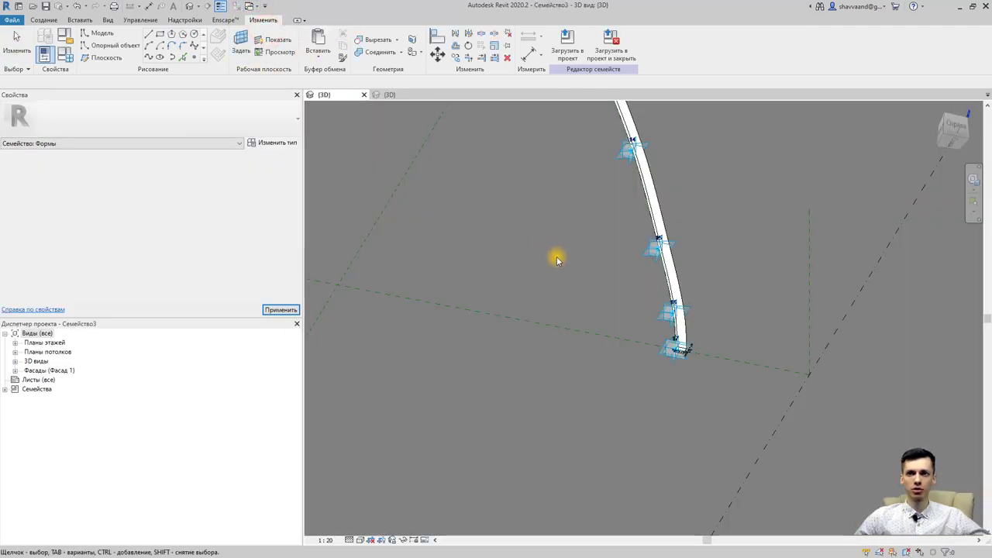
mouse_move(556, 256)
shift+middle_down()
mouse_move(546, 257)
mouse_move(557, 326)
mouse_move(525, 193)
shift+middle_up()
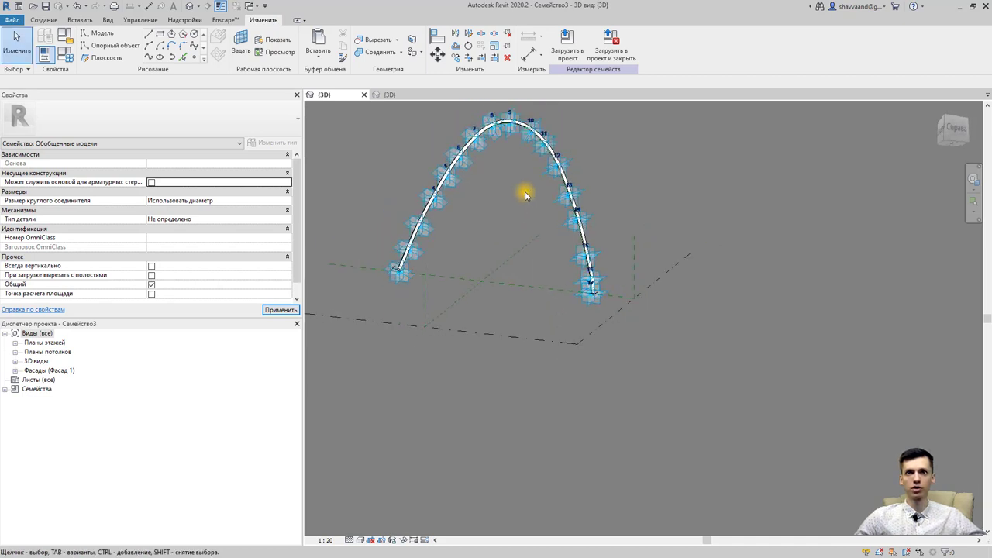
scroll(602, 202, down, 2)
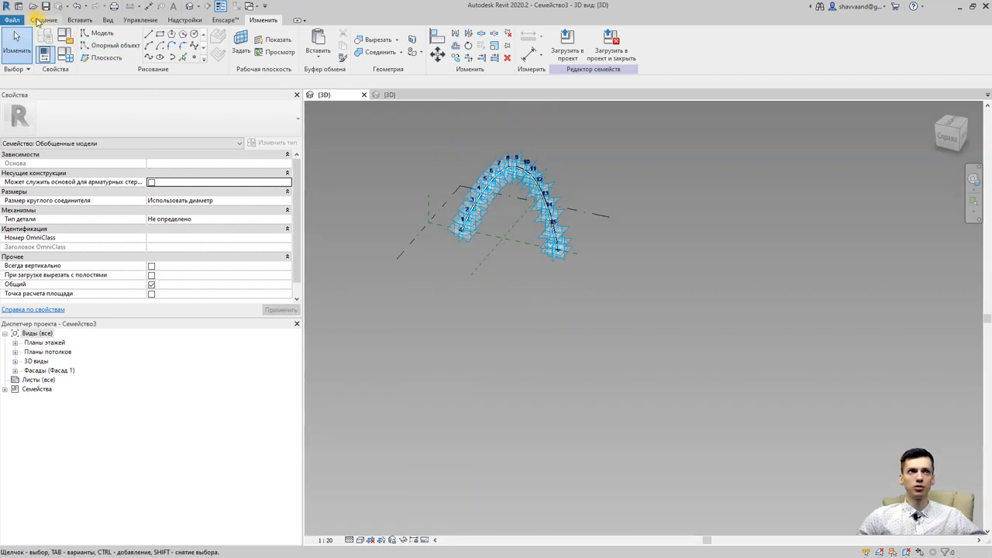
scroll(553, 232, up, 5)
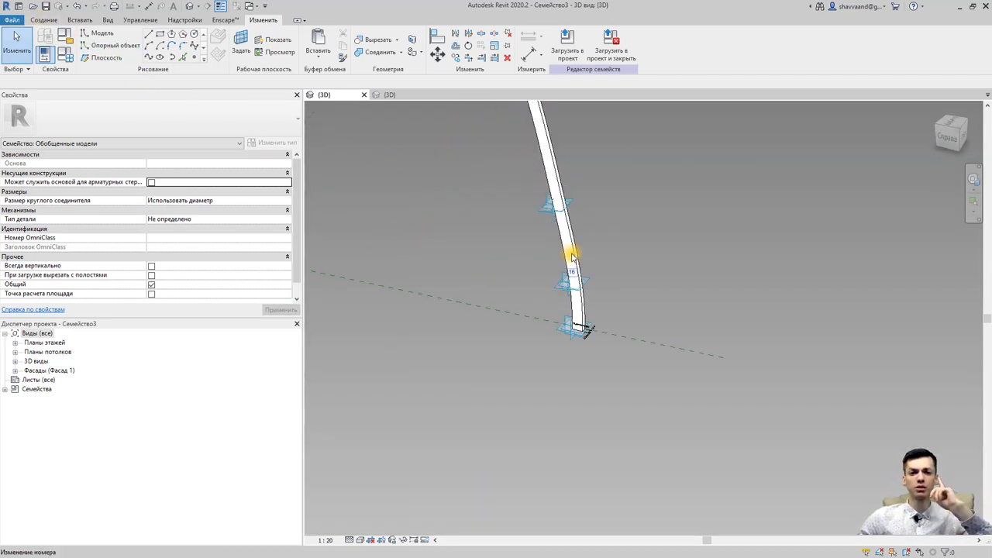
mouse_move(571, 259)
shift+middle_down()
mouse_move(580, 287)
mouse_move(624, 331)
shift+middle_up()
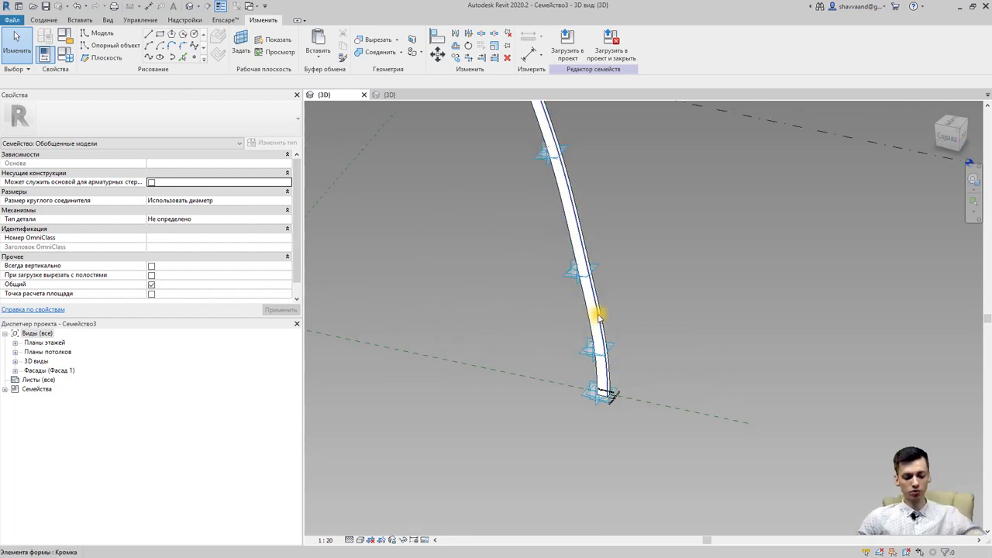
key(Tab)
click(597, 316)
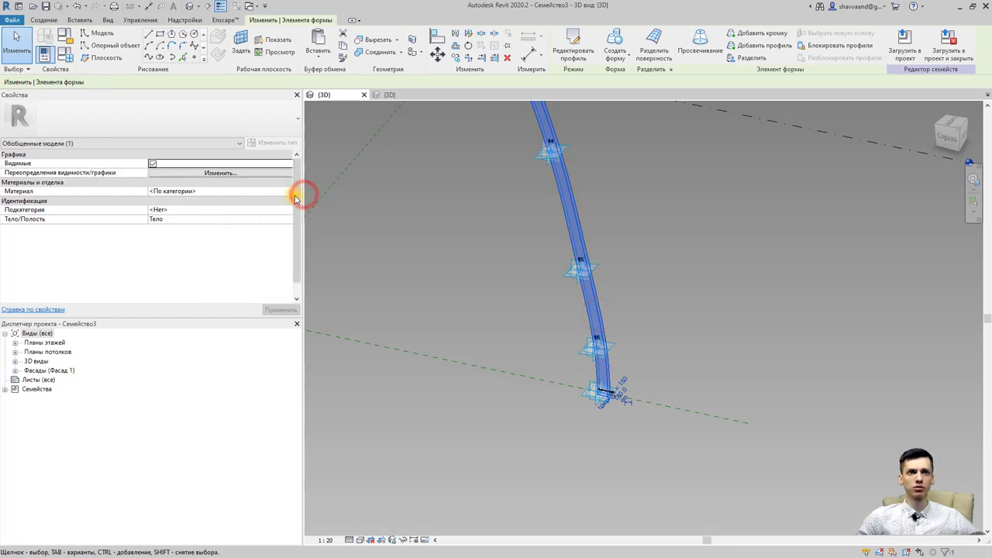
Step: Link the swept rib's Material property to a new family parameter named материал
drag(302, 196, 341, 197)
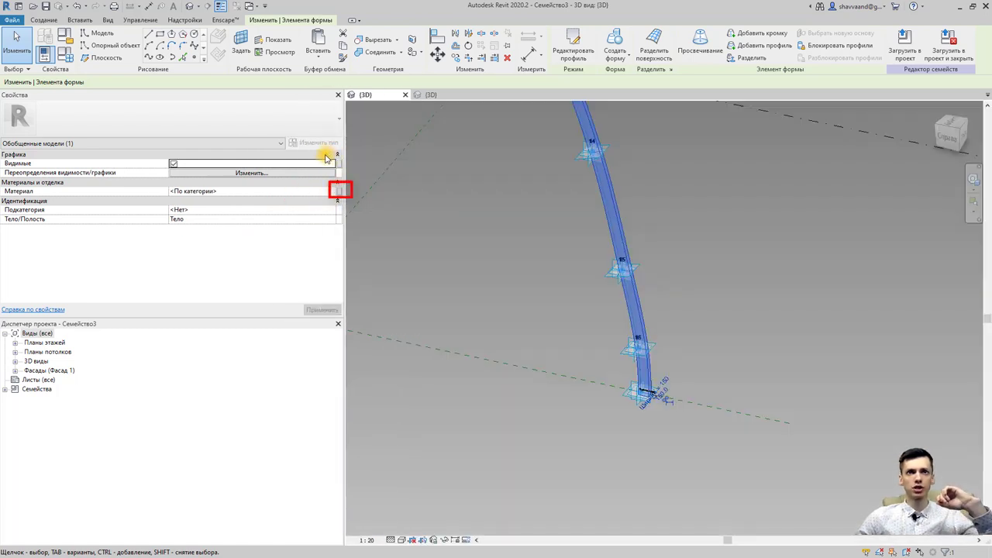
drag(168, 175, 127, 174)
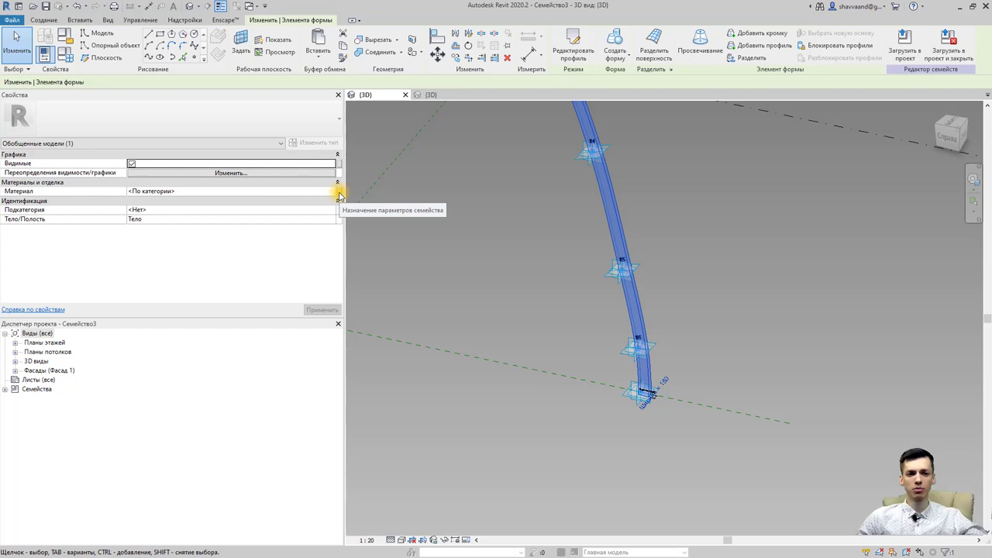
drag(342, 194, 279, 200)
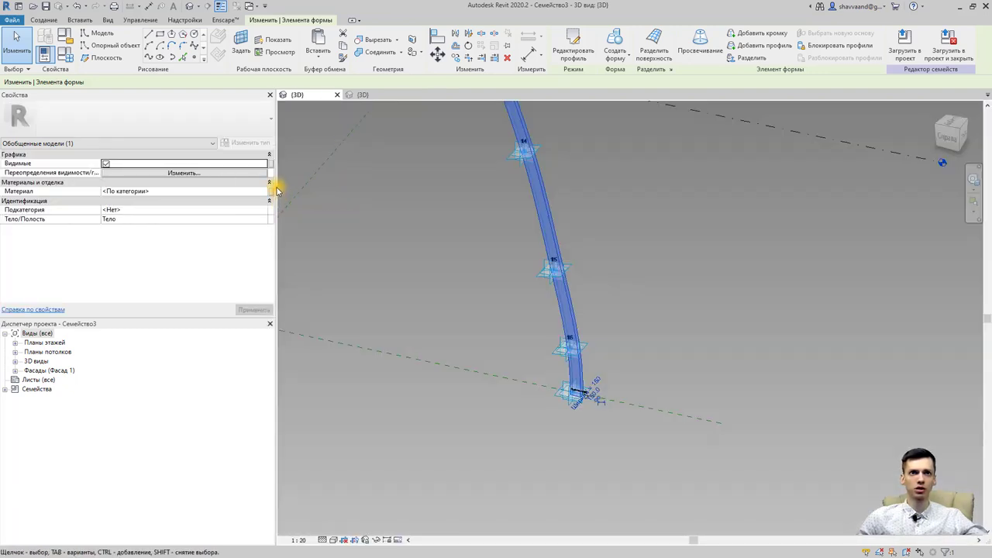
drag(275, 188, 219, 195)
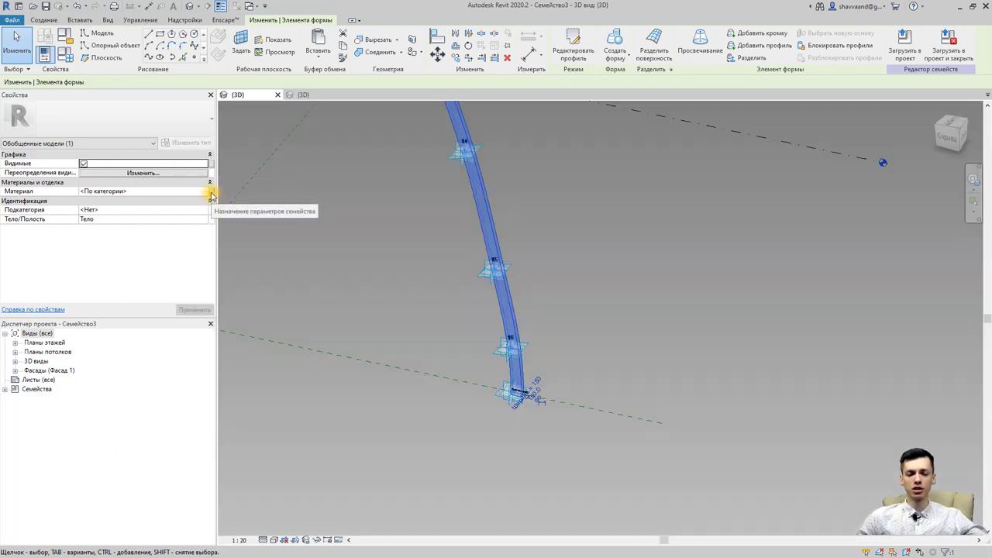
click(212, 195)
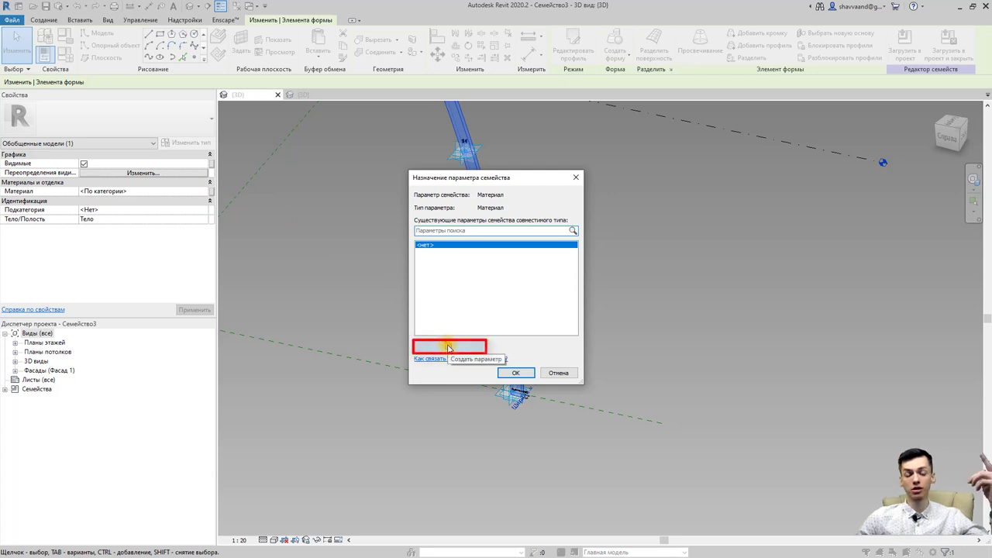
click(447, 348)
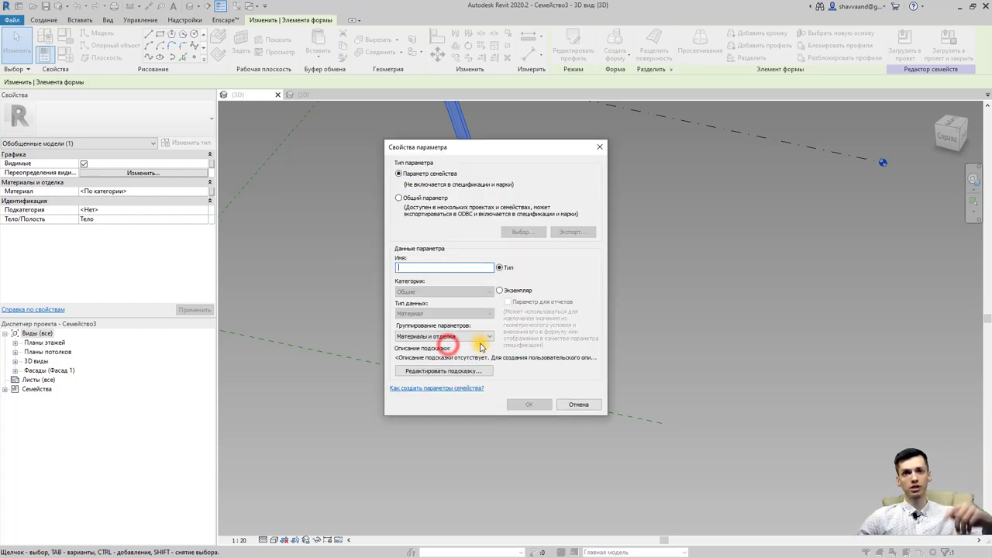
text(материал)
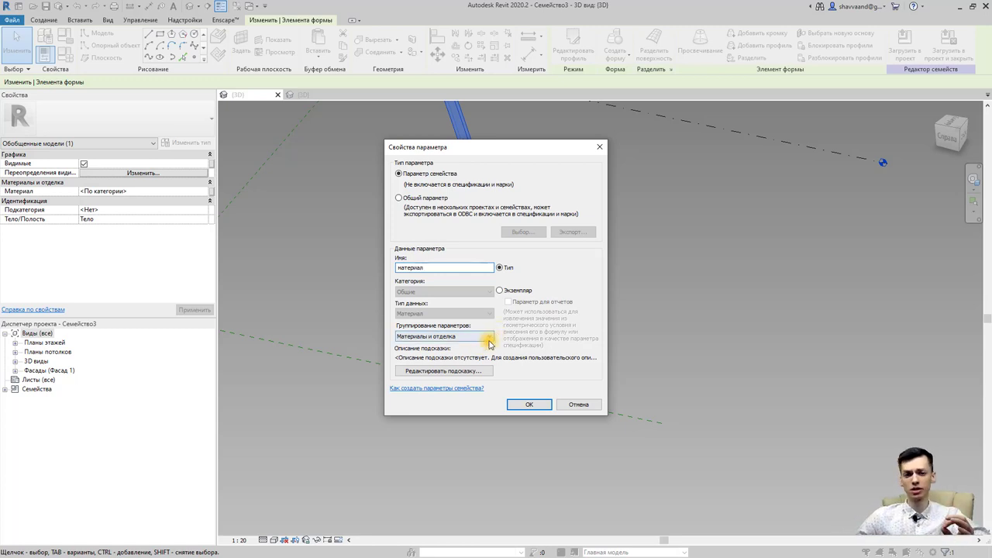
click(534, 405)
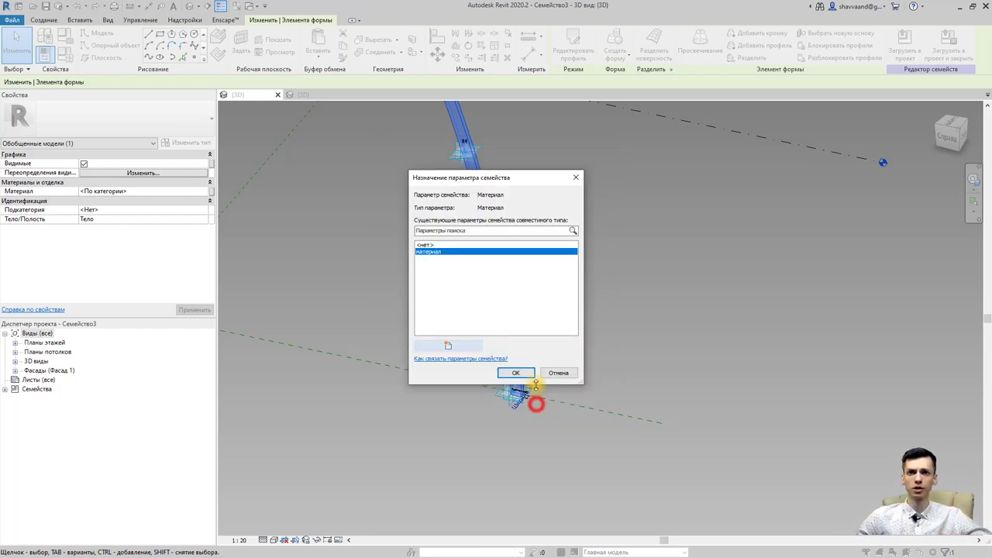
click(519, 372)
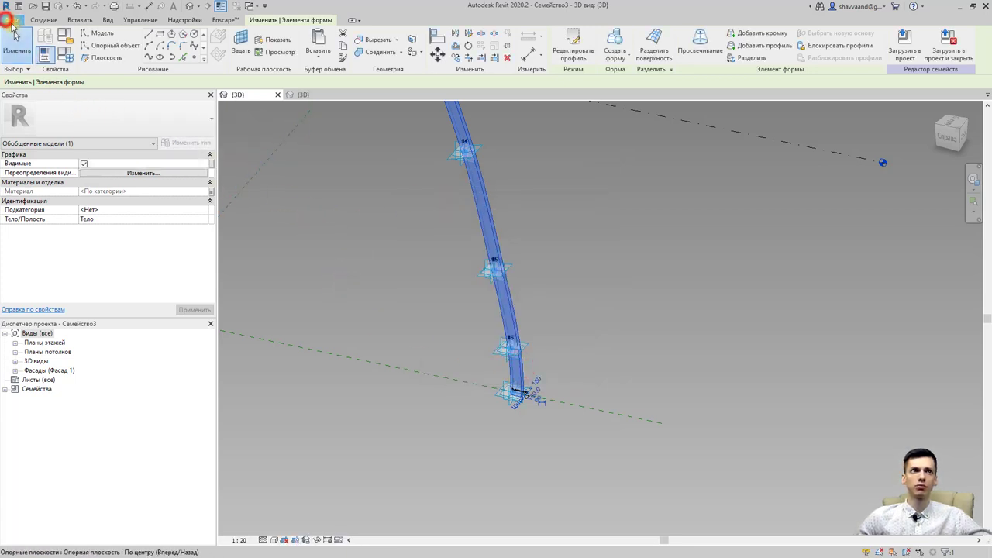
Step: Save Семейство3 as основа.rfa in the Формообразующие revit folder, then deselect the form
click(12, 23)
click(62, 141)
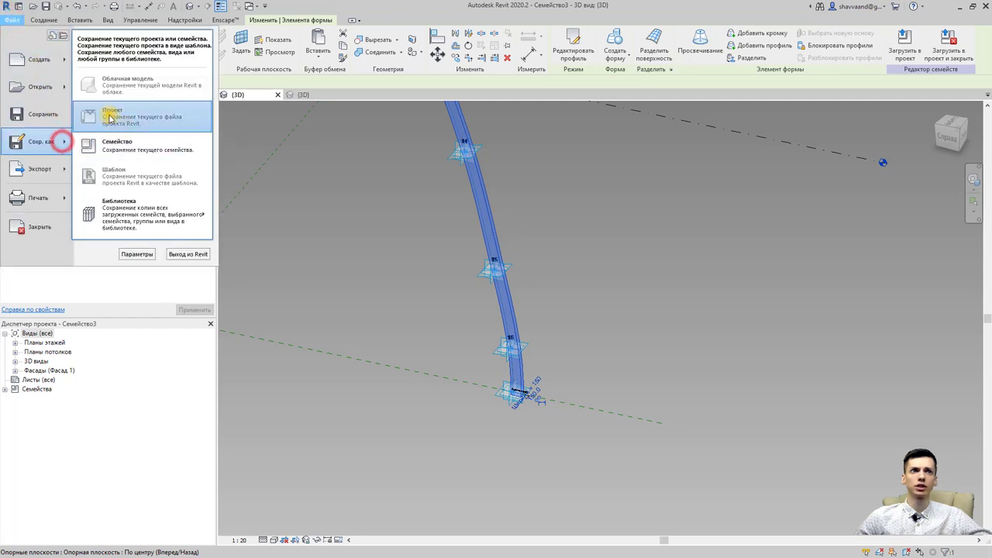
click(128, 145)
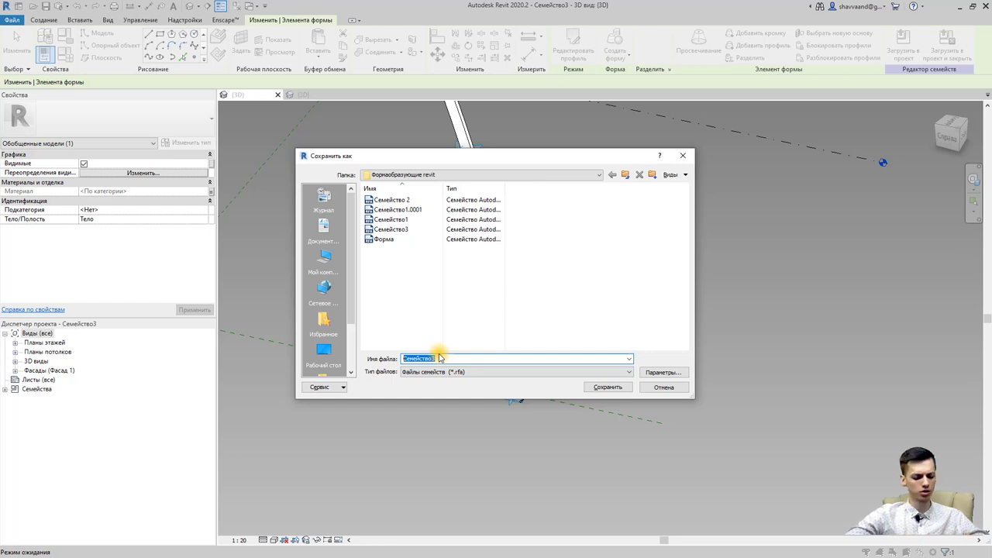
text(ф)
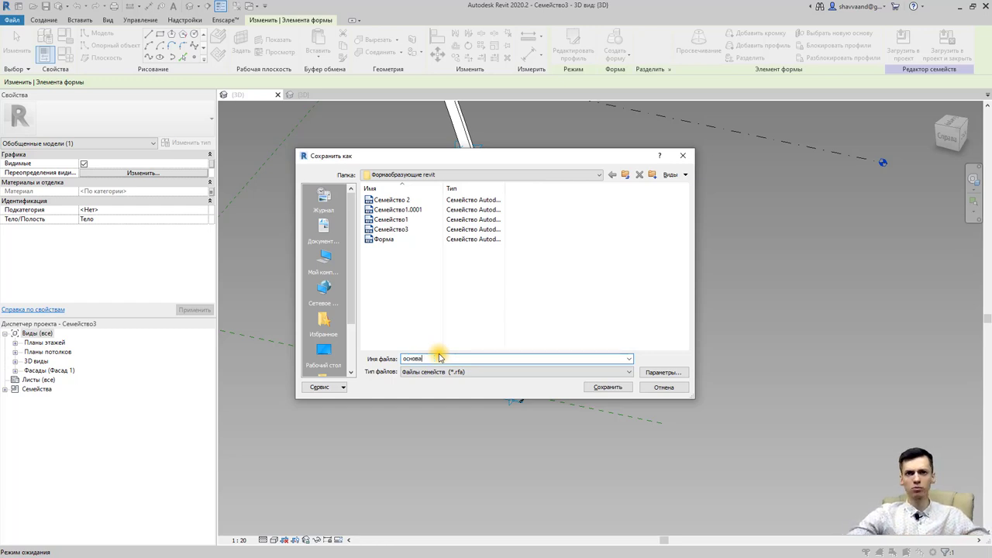
click(603, 387)
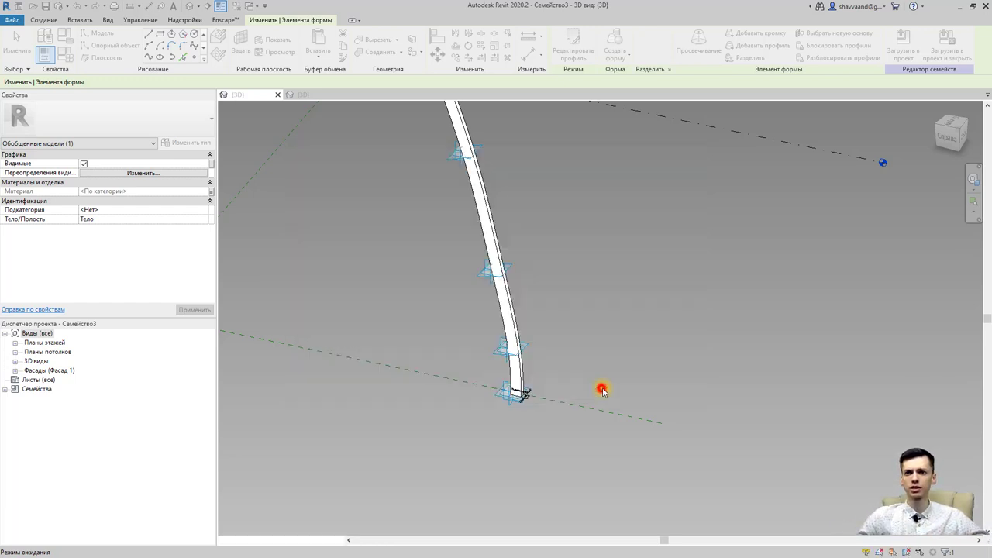
click(535, 253)
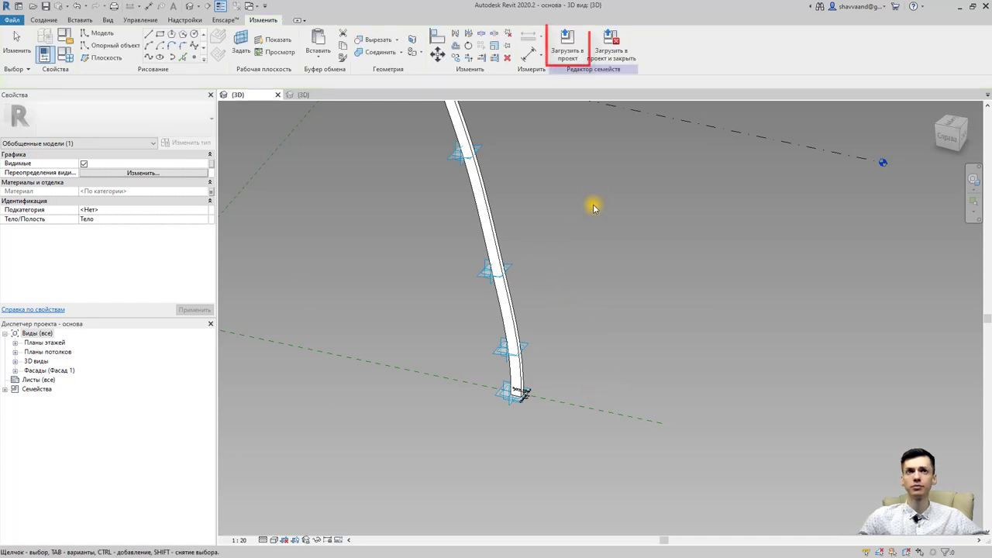
Step: Load основа into Форма and place a two-point rib on surface nodes
click(569, 52)
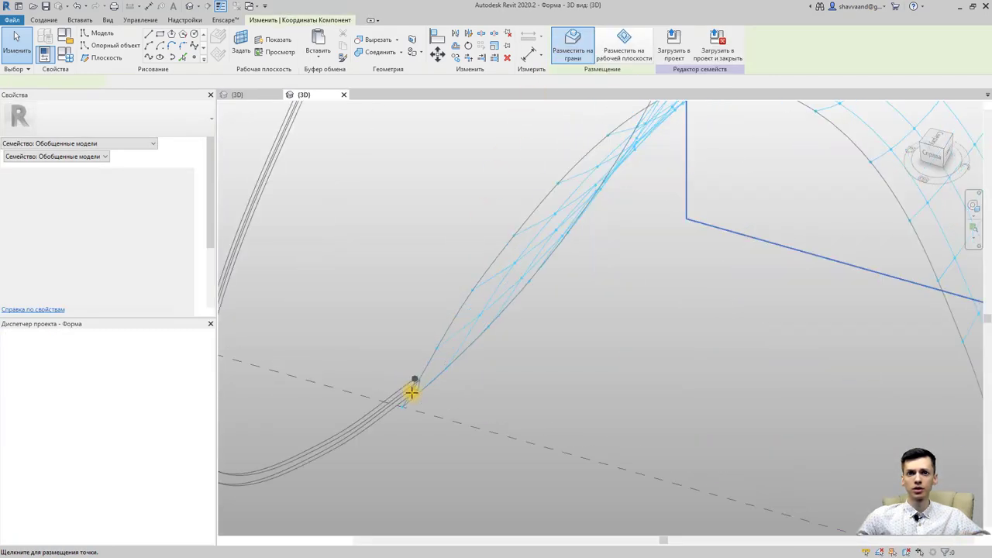
scroll(434, 380, down, 1)
shift+middle_drag(454, 350, 517, 427)
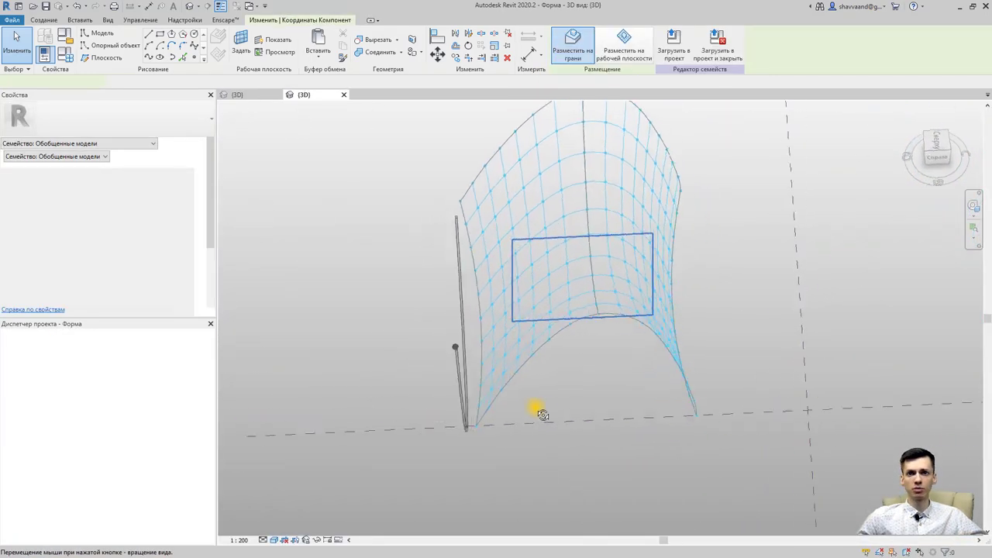
scroll(505, 430, up, 2)
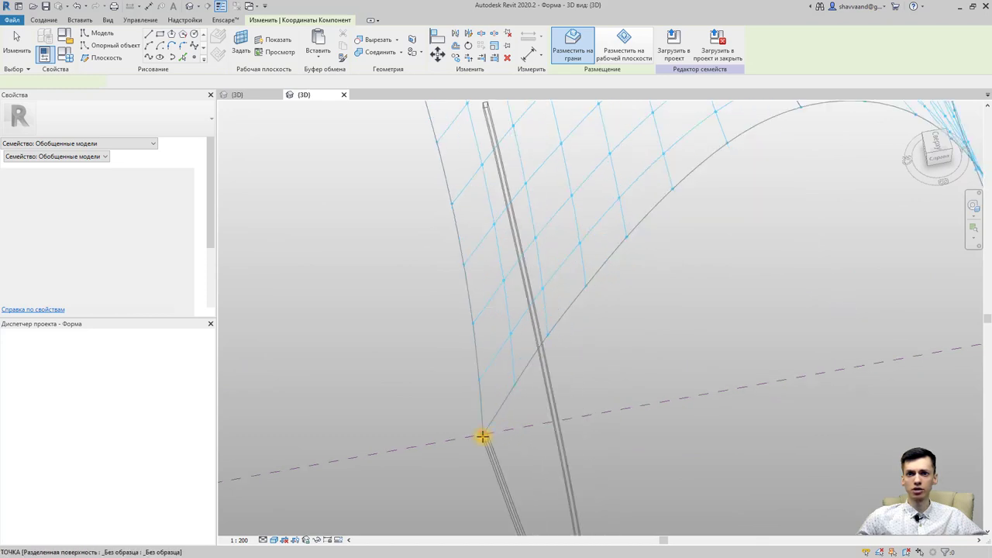
click(481, 435)
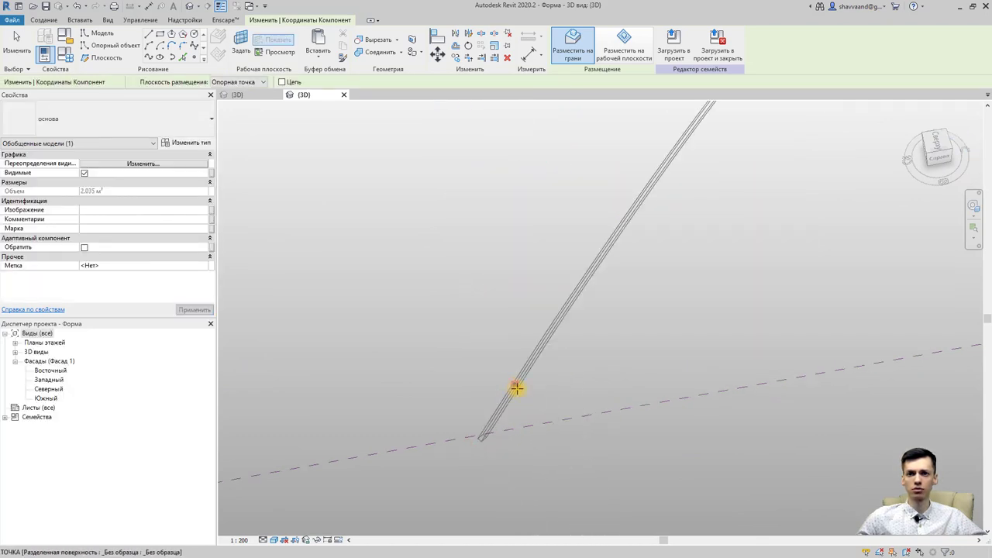
click(513, 386)
Step: Begin a new основа rib by placing adaptive points on successive curved-edge nodes
scroll(571, 394, down, 1)
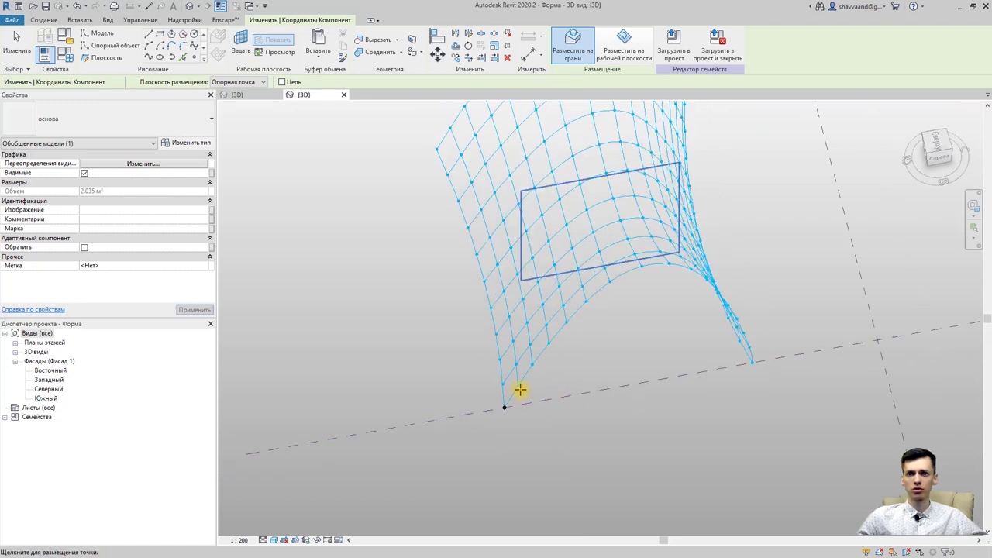
scroll(519, 390, up, 1)
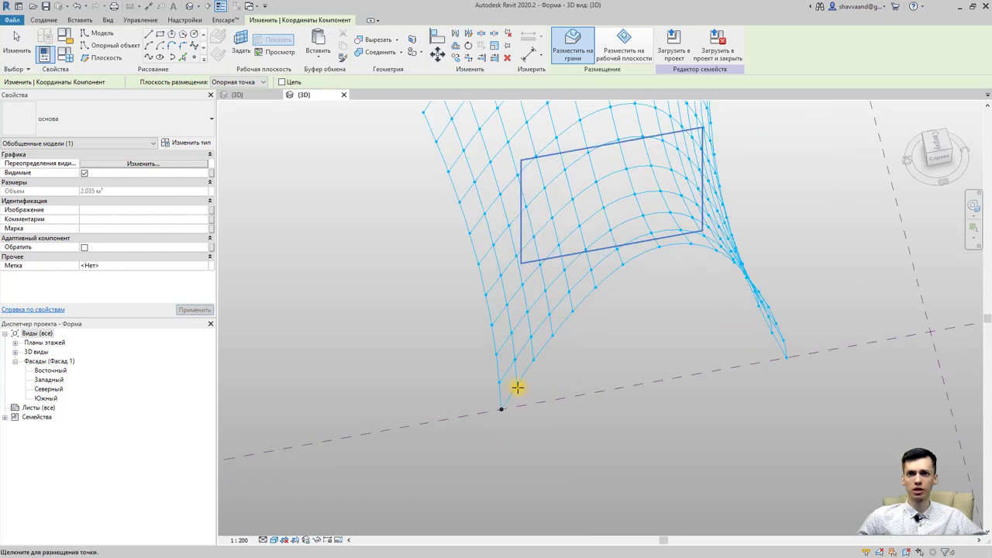
scroll(517, 387, up, 3)
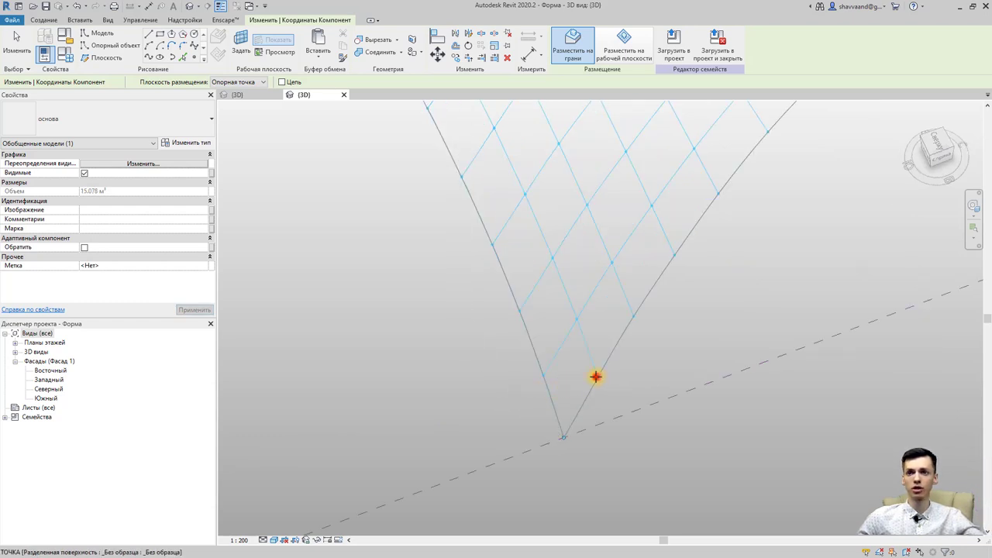
click(634, 316)
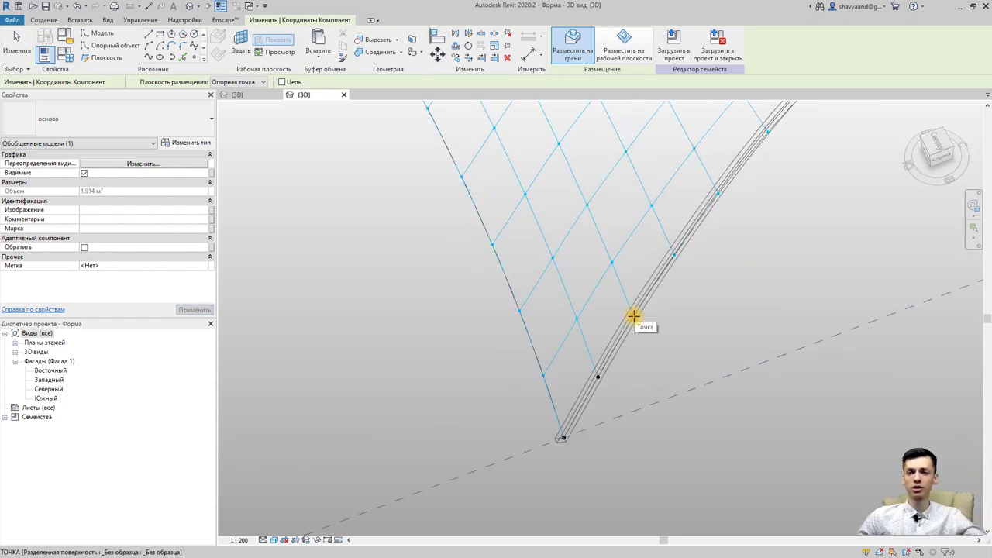
click(675, 254)
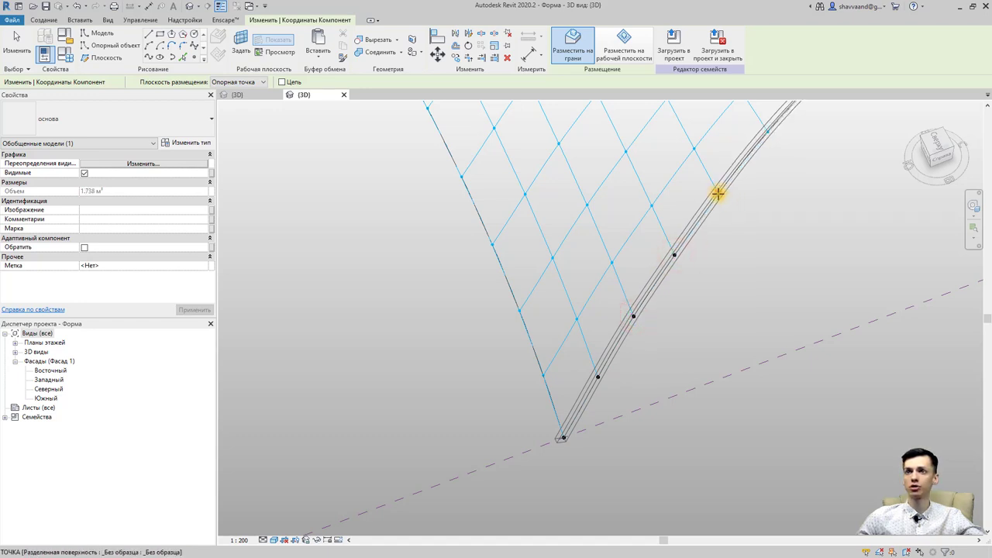
click(718, 193)
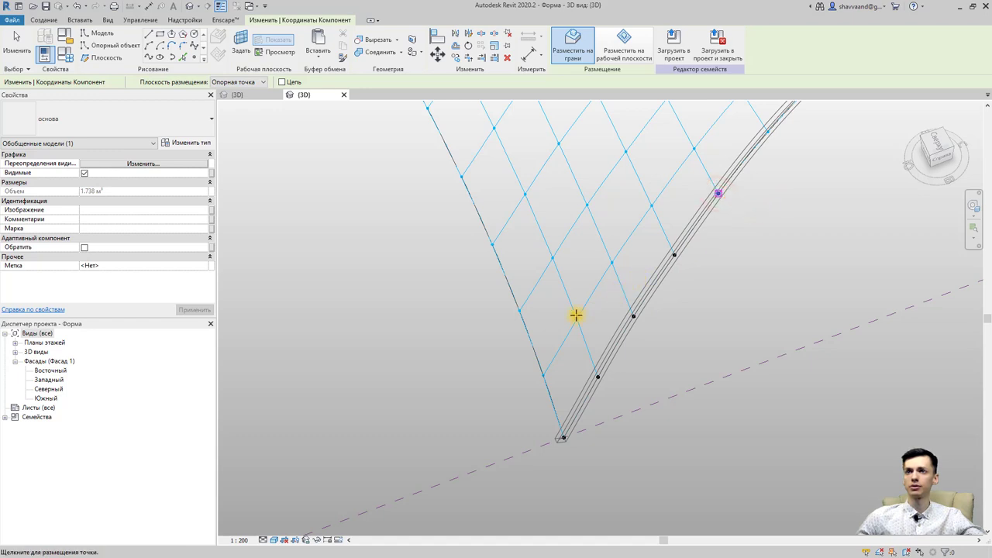
shift+middle_drag(576, 314, 524, 344)
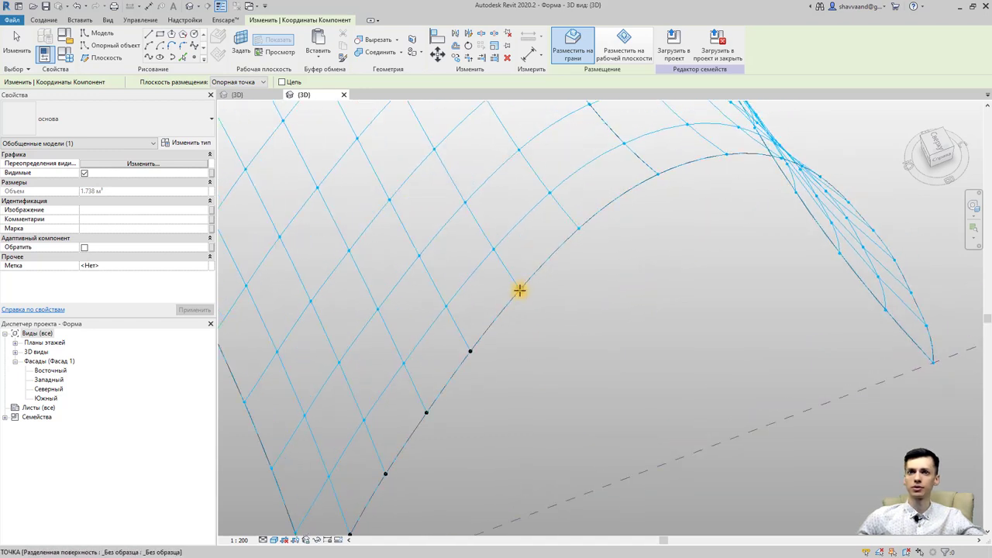
Step: Place further rib adaptive points on successive nodes along the arched edge
click(579, 228)
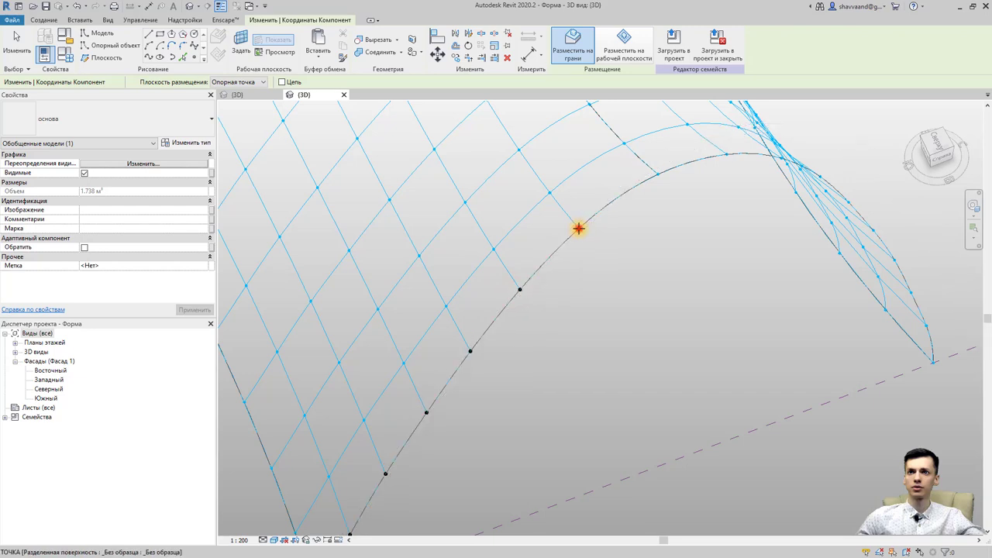
click(658, 174)
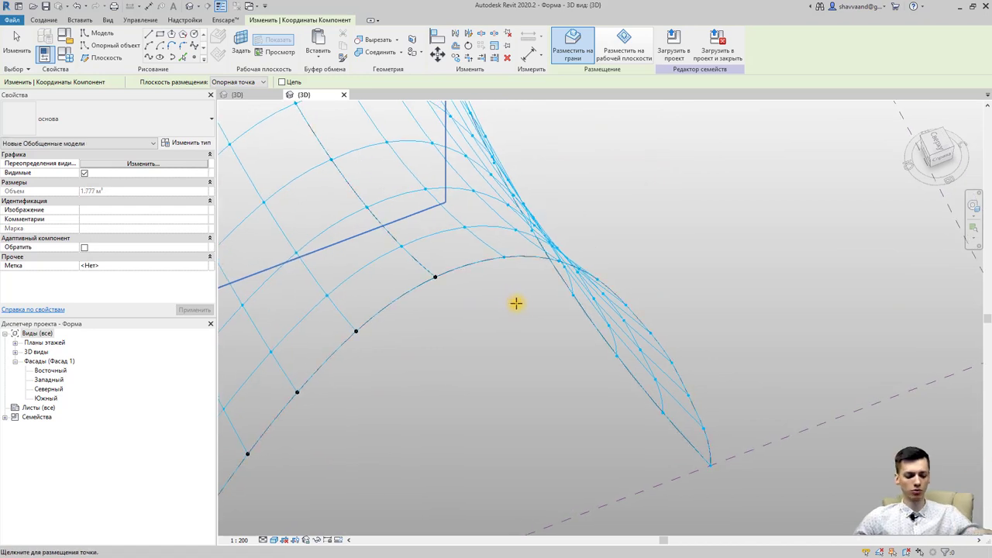
shift+middle_drag(502, 329, 431, 372)
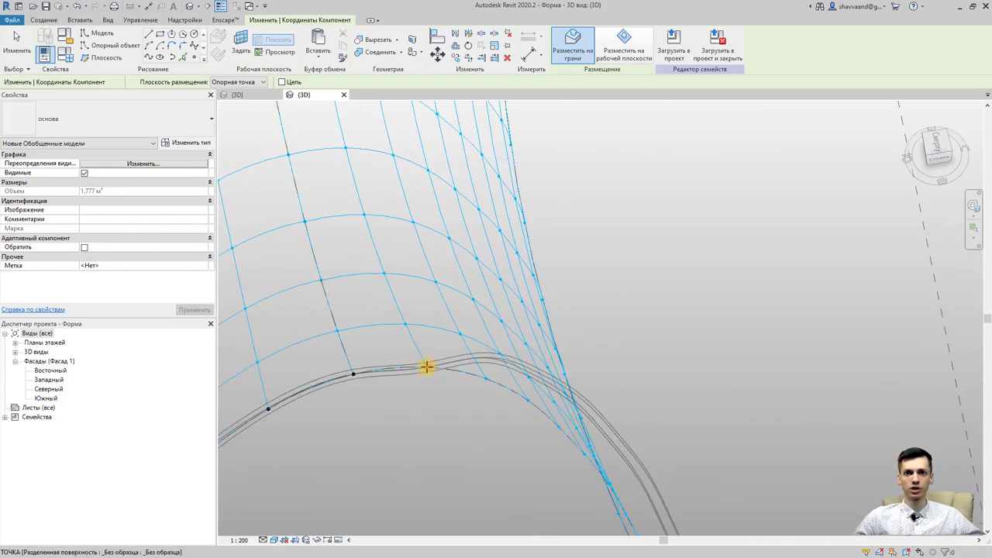
click(427, 366)
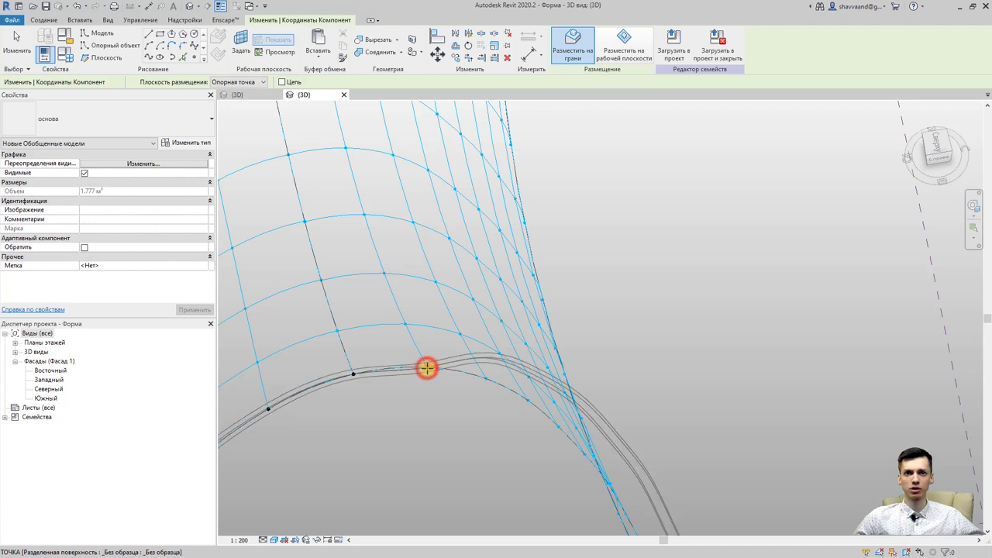
click(485, 378)
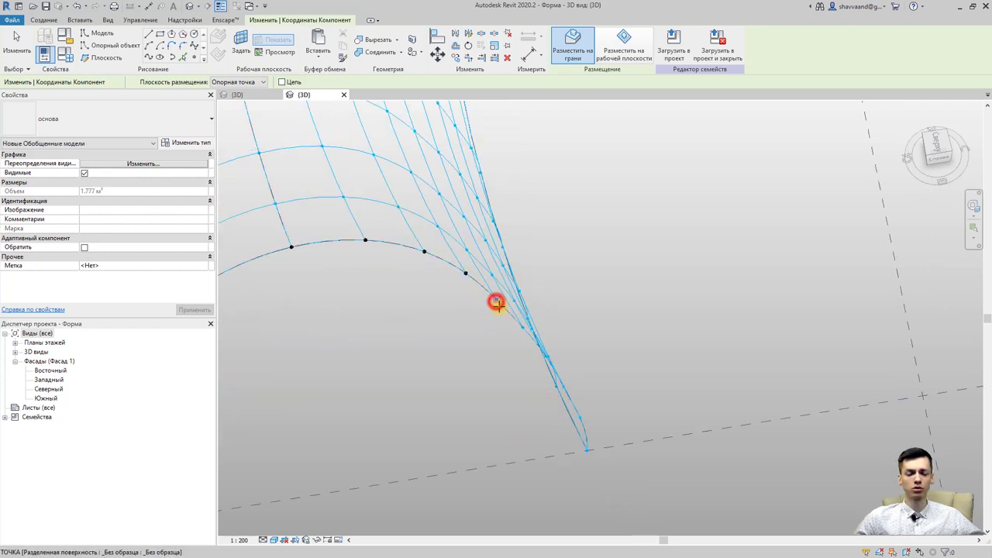
click(496, 301)
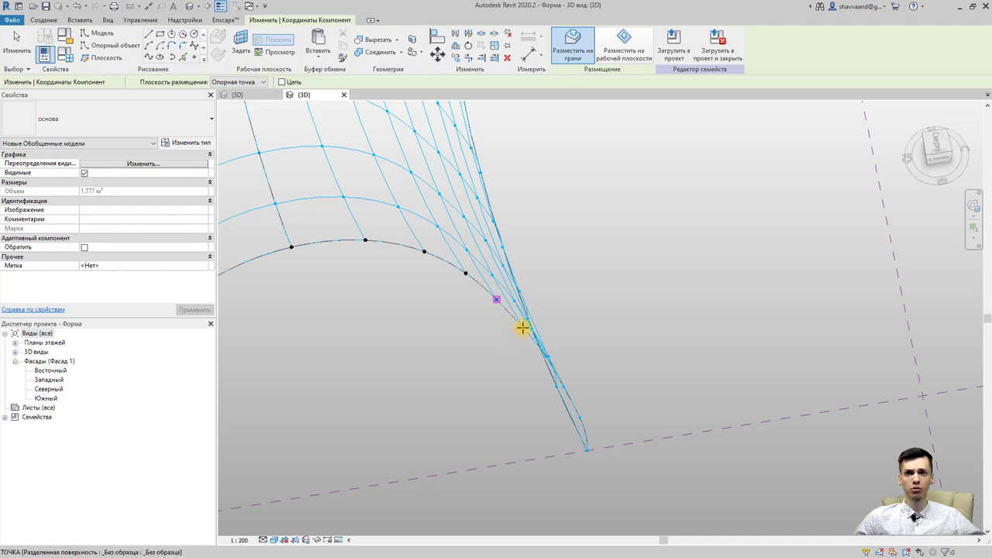
click(521, 328)
click(524, 329)
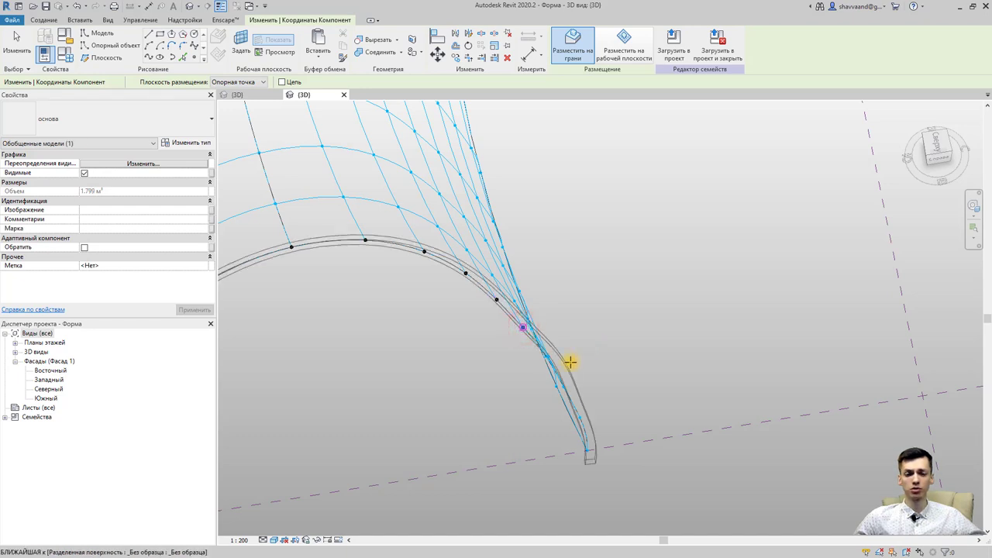
Step: Place the last rib points down to the edge corner and finish the rib
shift+middle_drag(518, 380, 514, 387)
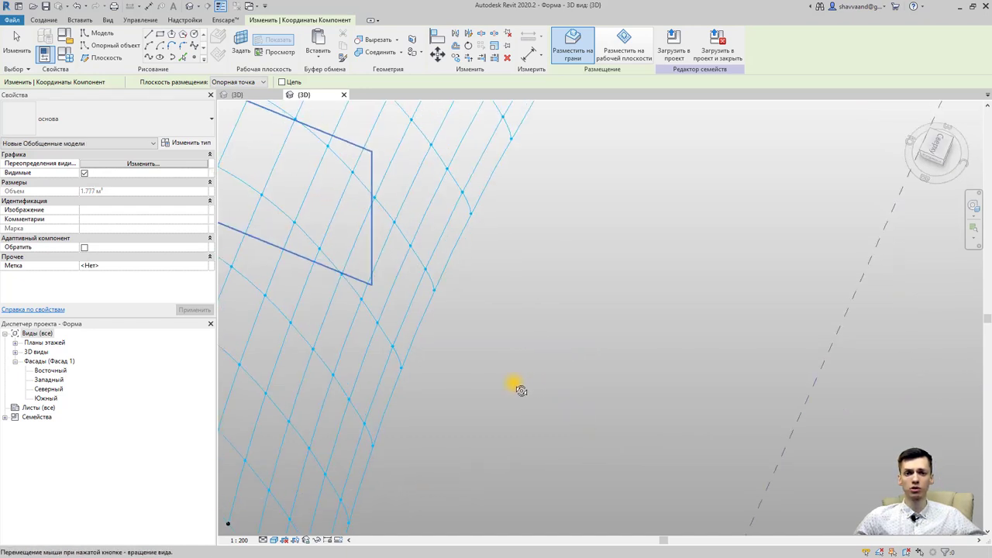
mouse_move(688, 271)
shift+middle_down()
mouse_move(720, 265)
mouse_move(543, 403)
shift+middle_up()
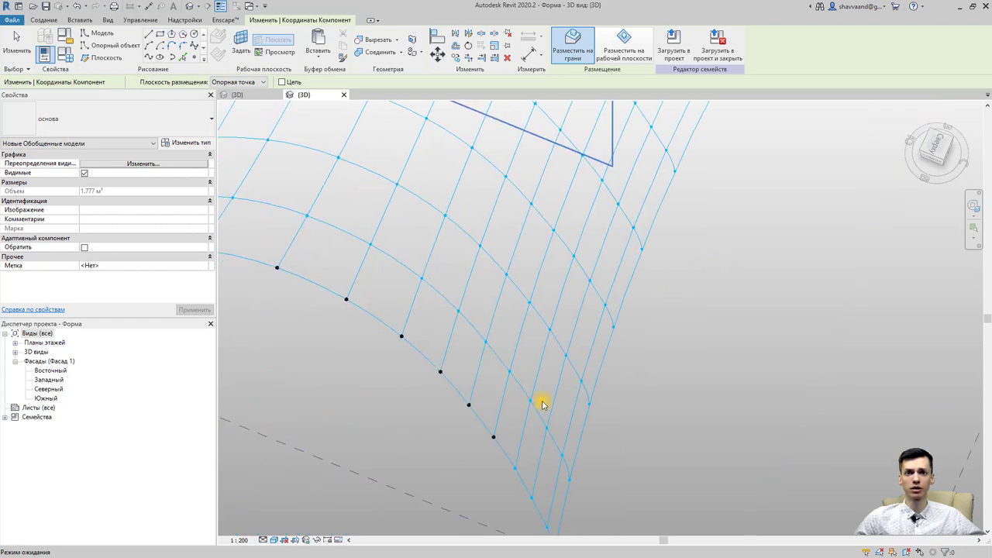
click(515, 468)
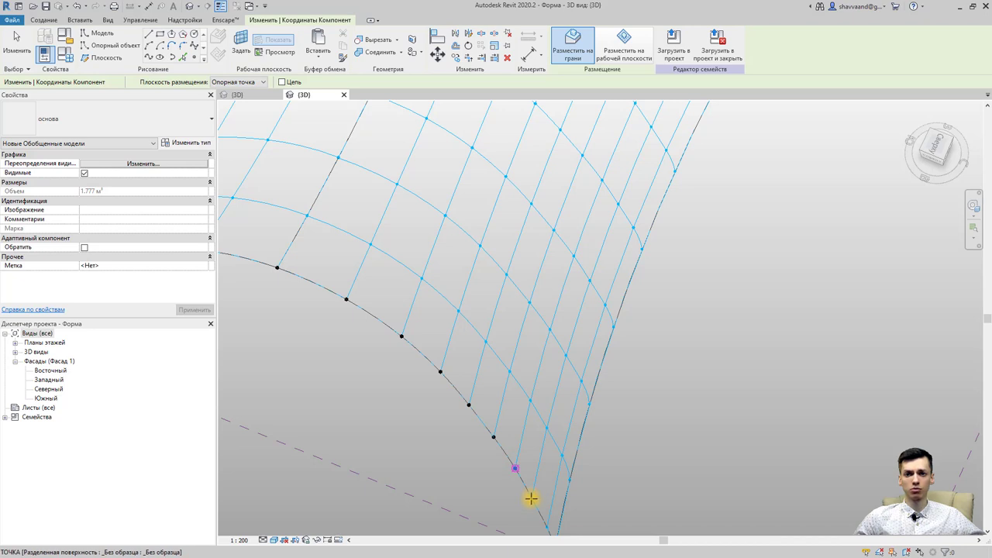
click(532, 500)
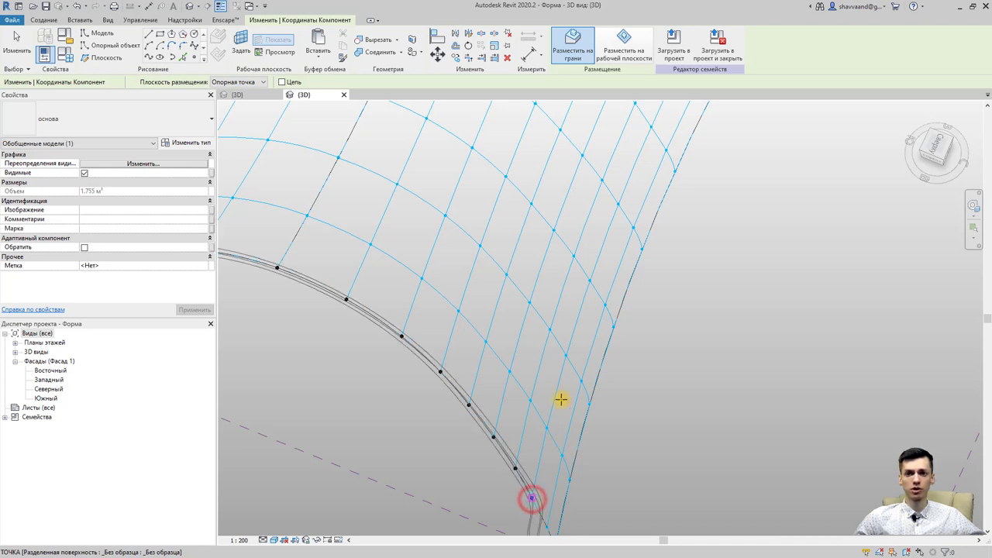
middle_drag(549, 521, 547, 325)
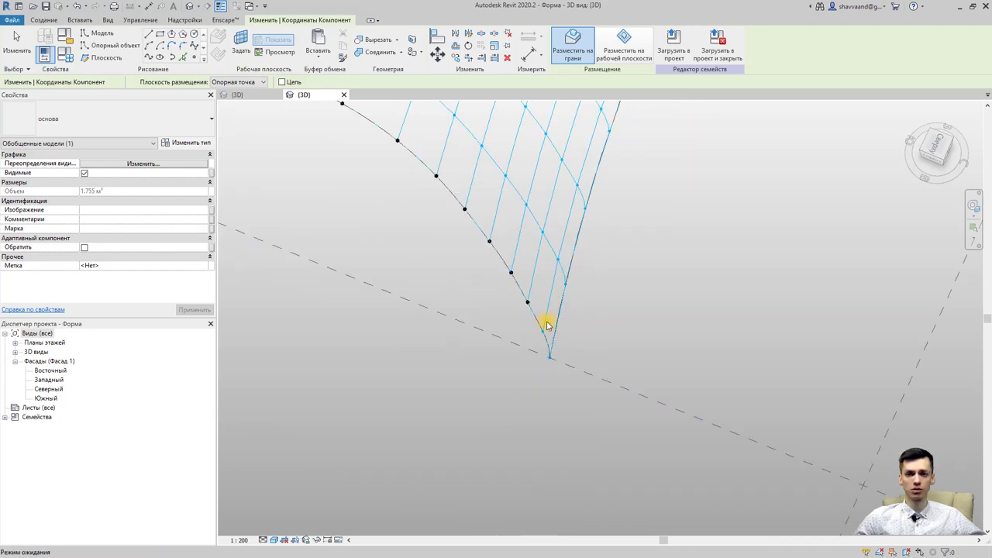
click(542, 331)
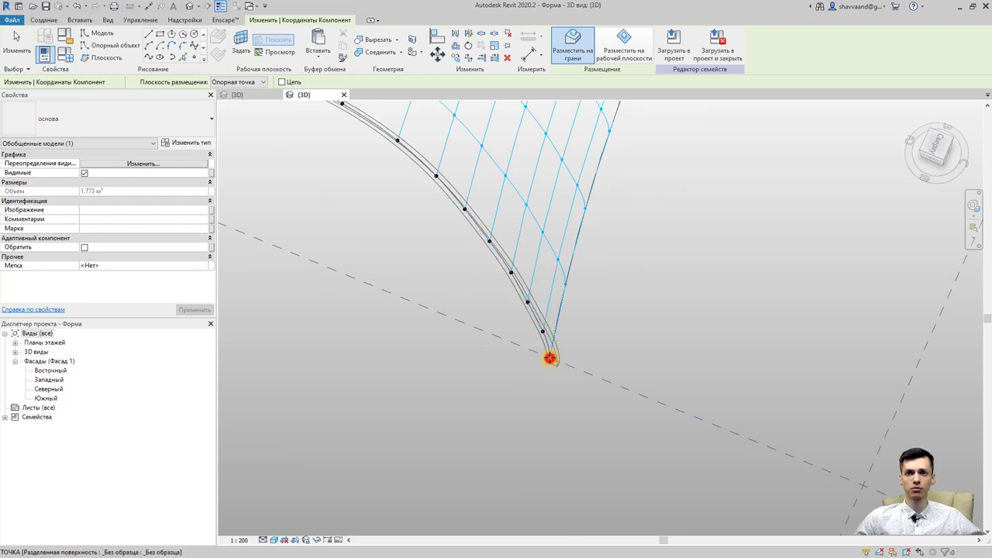
click(549, 356)
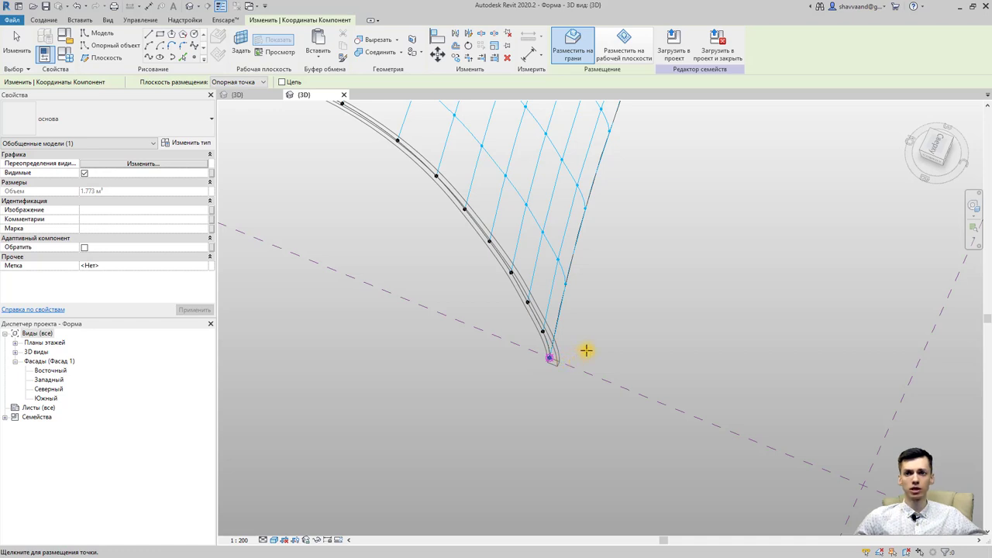
key(Escape)
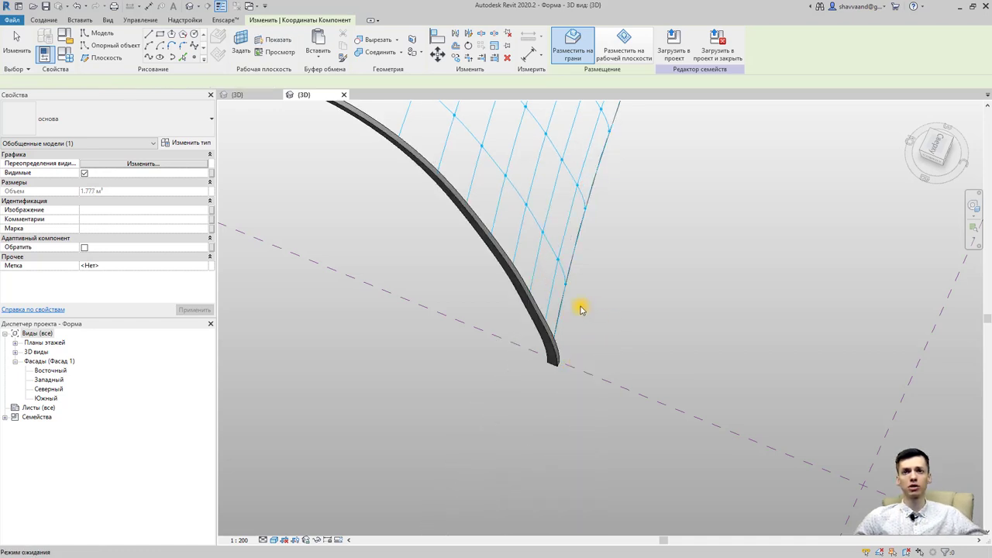
mouse_move(582, 308)
shift+middle_down()
mouse_move(556, 336)
mouse_move(603, 313)
mouse_move(598, 394)
shift+middle_up()
Step: Select the placed основа rib and apply Repeat to array it across the divided surface
scroll(589, 318, up, 2)
key(Escape)
scroll(597, 393, down, 1)
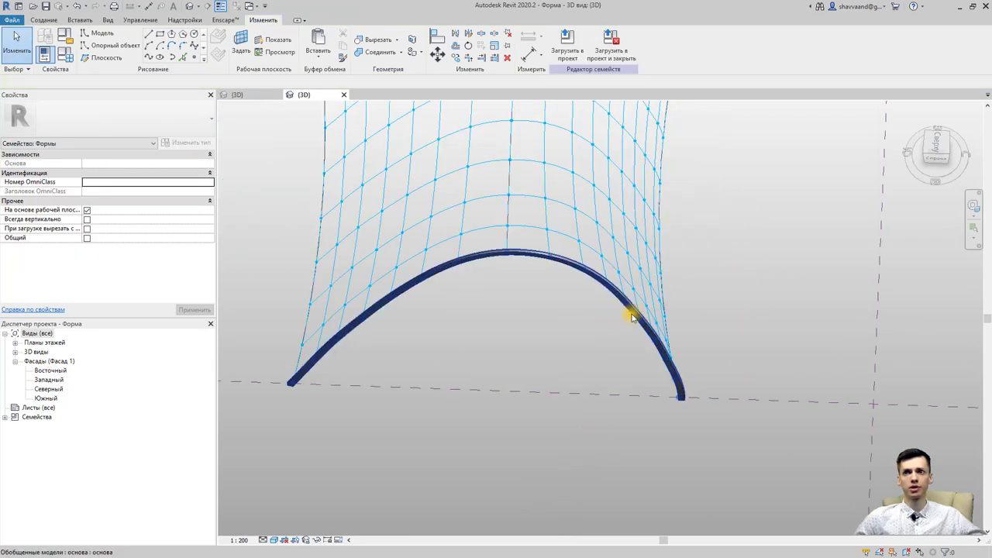
click(635, 314)
shift+middle_drag(512, 394, 651, 303)
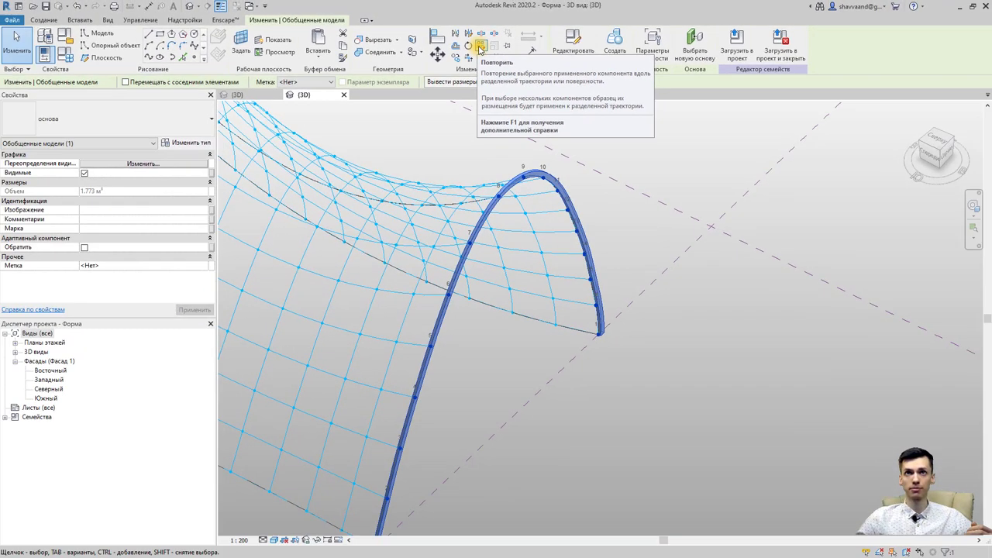
click(479, 48)
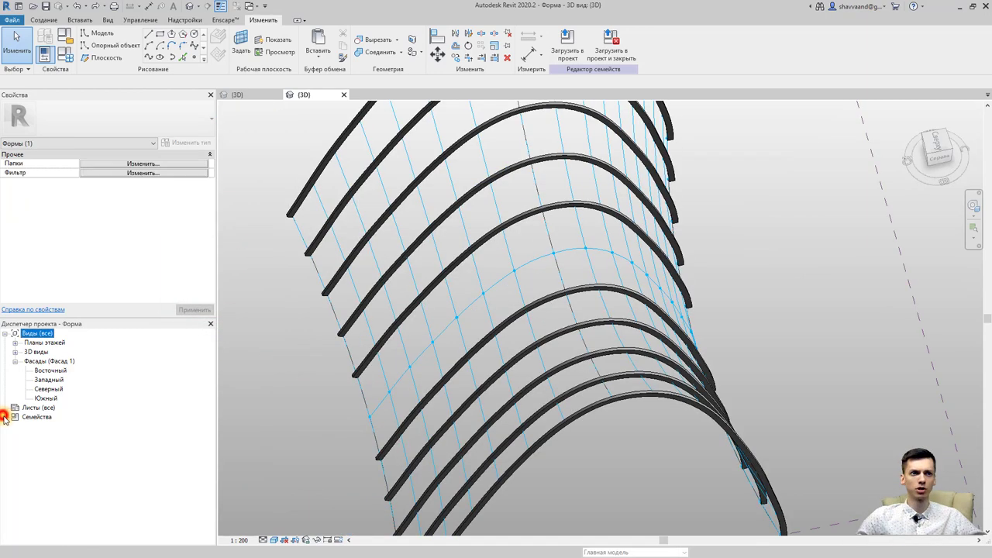
Step: Start a new instance of the основа type from Families > Generic Models in the Project Browser
click(14, 416)
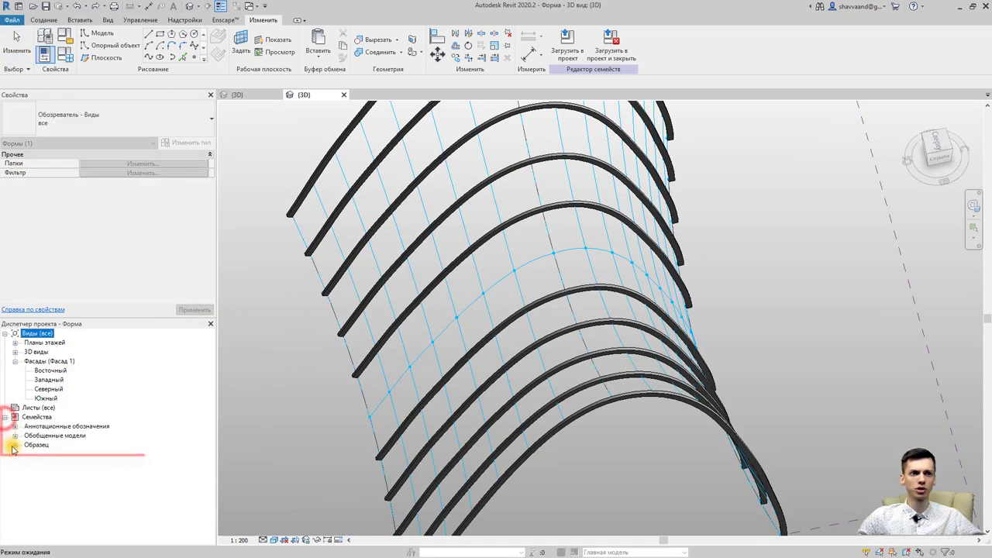
click(14, 435)
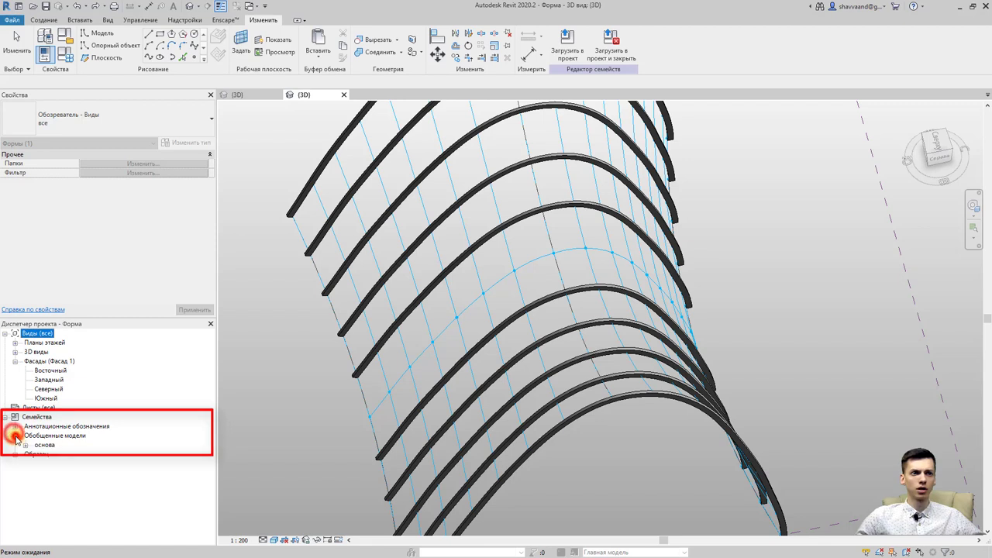
click(25, 444)
click(51, 454)
right_click(51, 455)
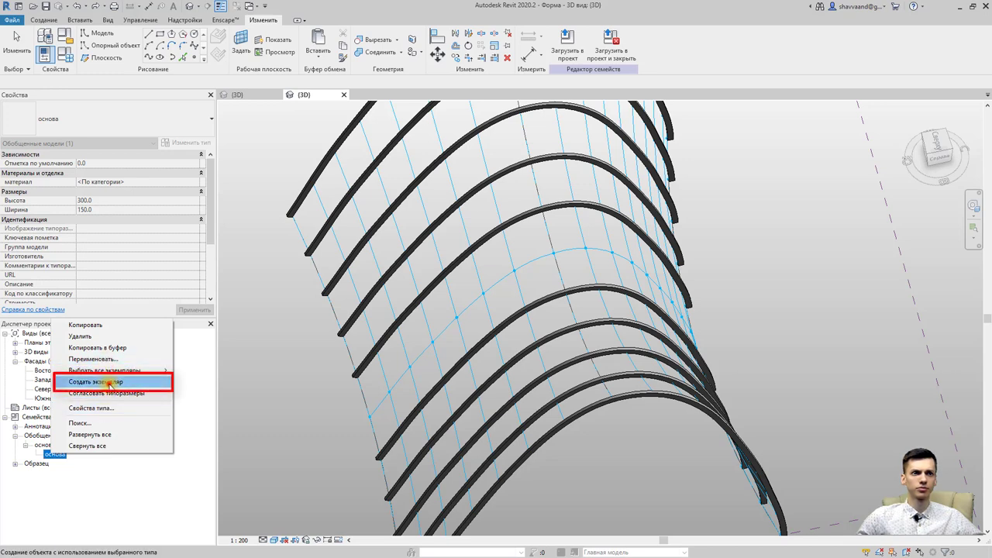
click(111, 385)
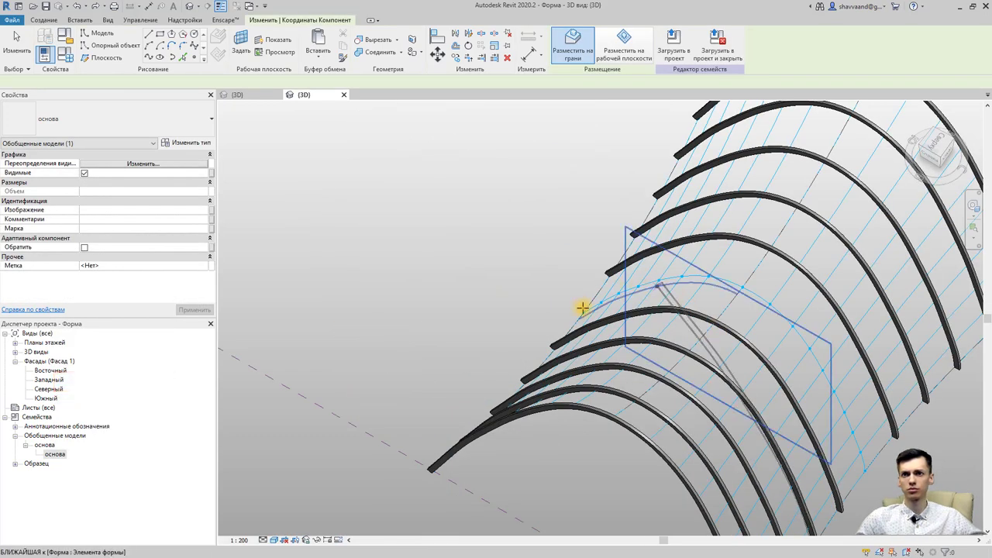
Step: Place the new основа rib's first five points on nodes running across the arched ribs
click(583, 312)
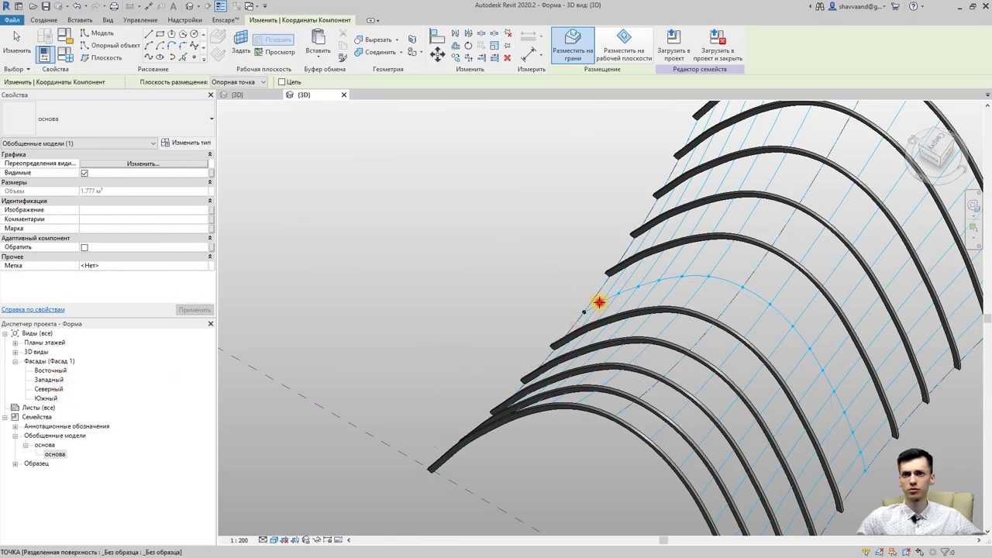
click(599, 301)
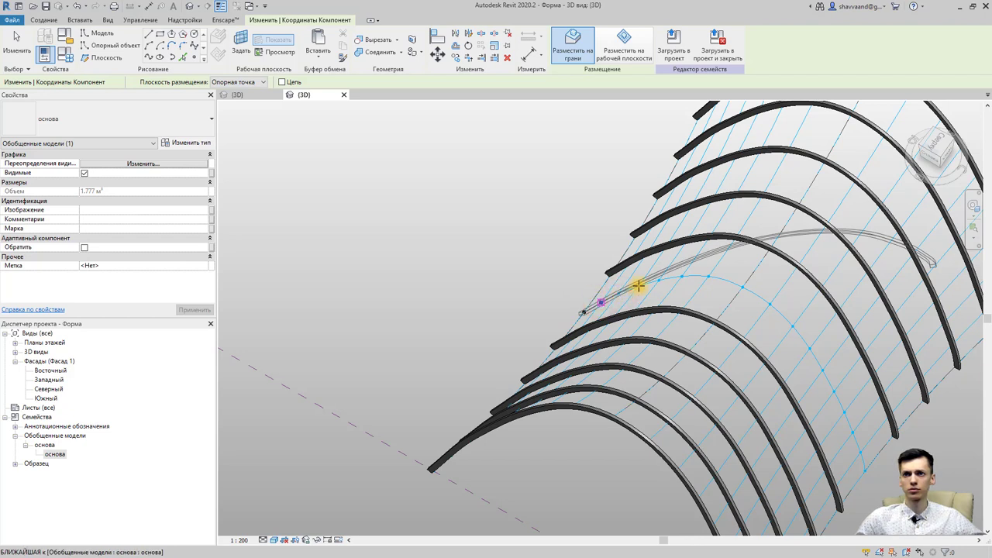
click(638, 286)
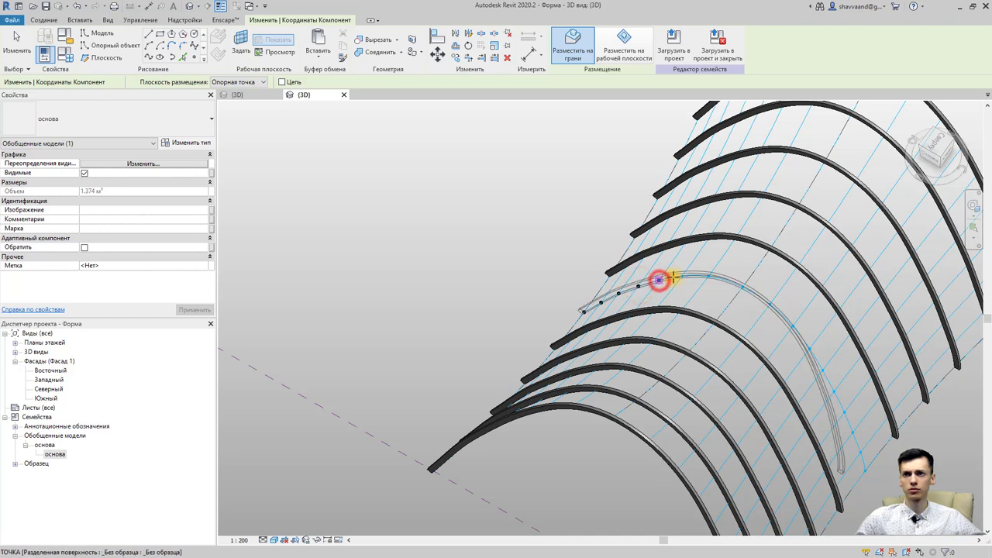
click(681, 276)
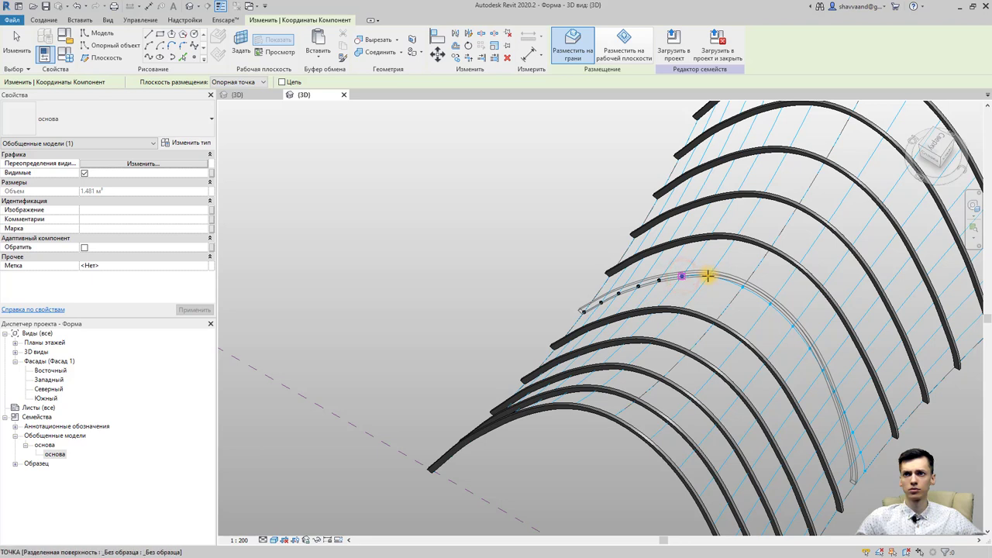
click(707, 276)
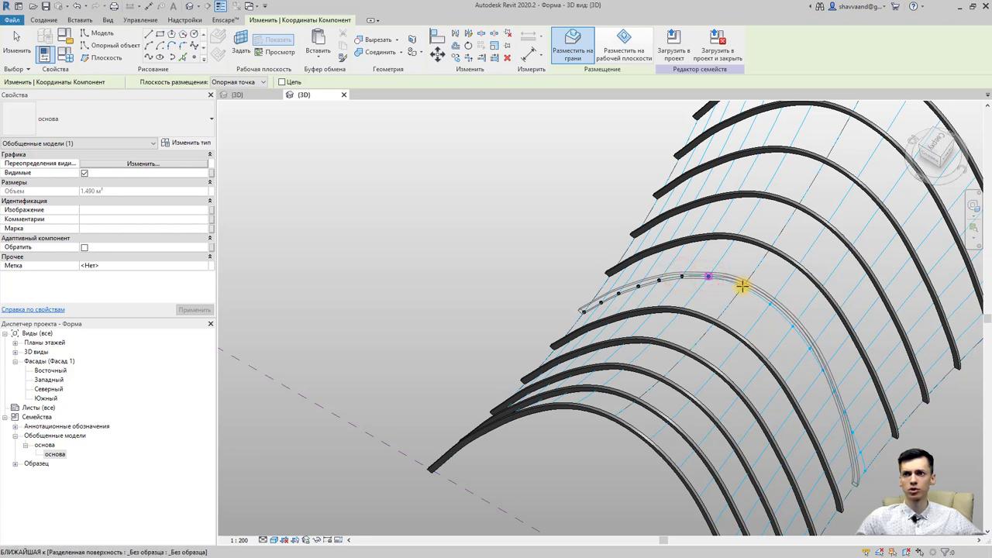
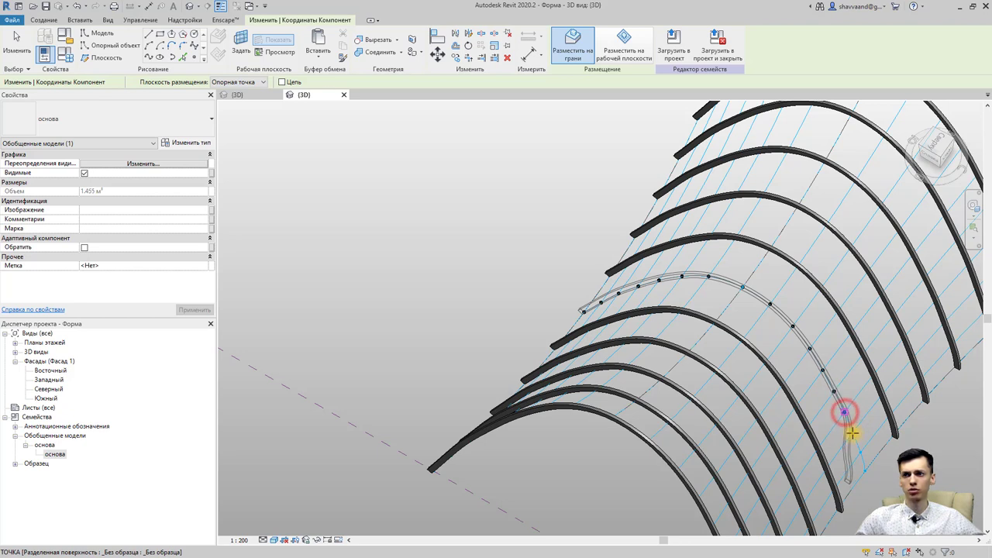
Step: Place the two end points that reshape the rib, then orbit to check the regenerated arch ribs
click(852, 434)
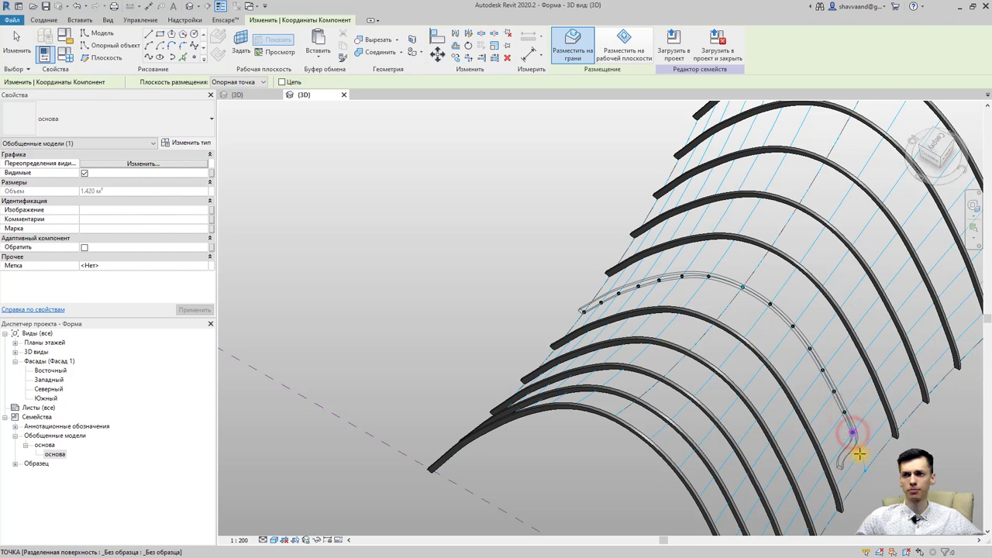
click(860, 452)
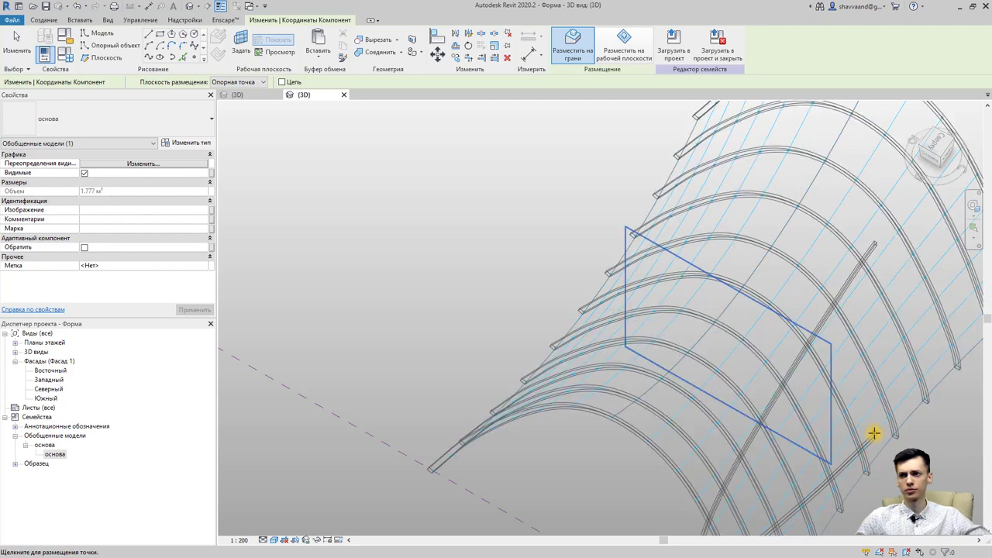
key(Escape)
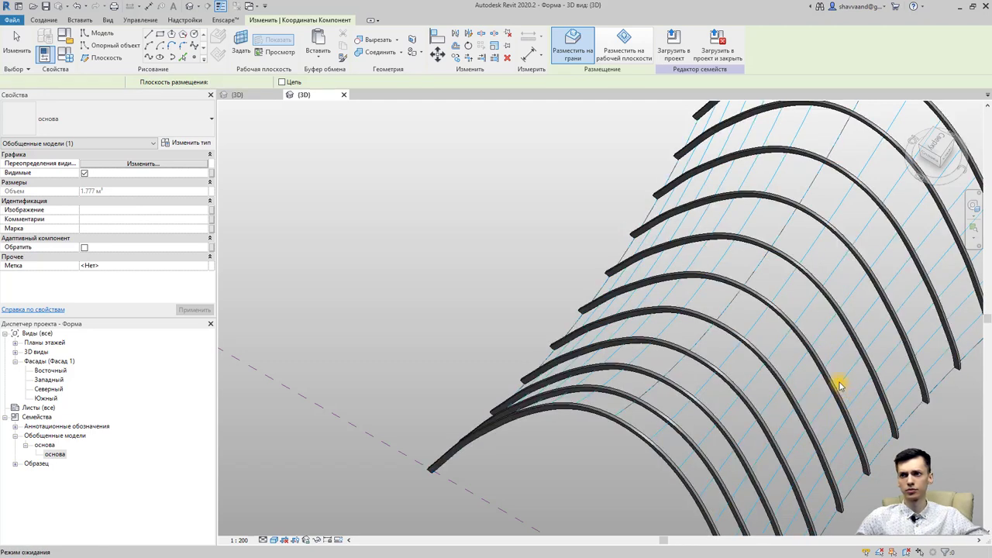
scroll(679, 299, down, 2)
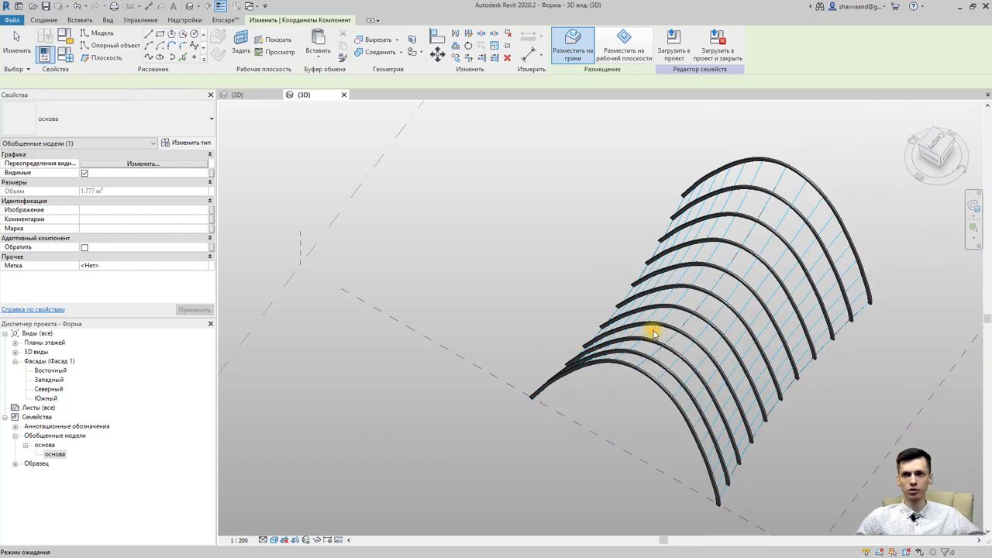
key(Escape)
mouse_move(654, 332)
shift+middle_down()
mouse_move(575, 358)
mouse_move(432, 336)
shift+middle_up()
scroll(595, 301, up, 3)
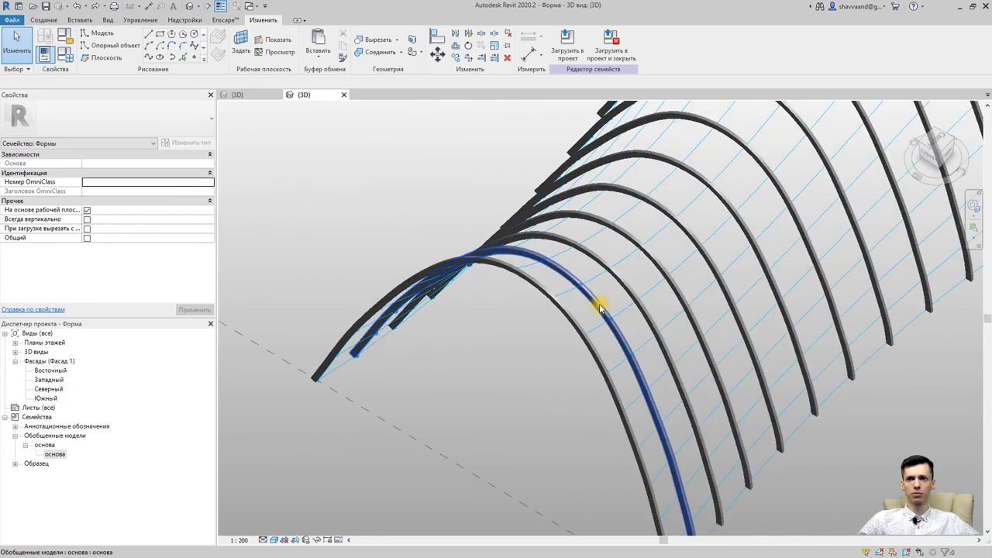
scroll(598, 305, up, 2)
Step: Set the 'основа' rib type to Высота 400 and Ширина 250, dismissing the family warning
click(595, 302)
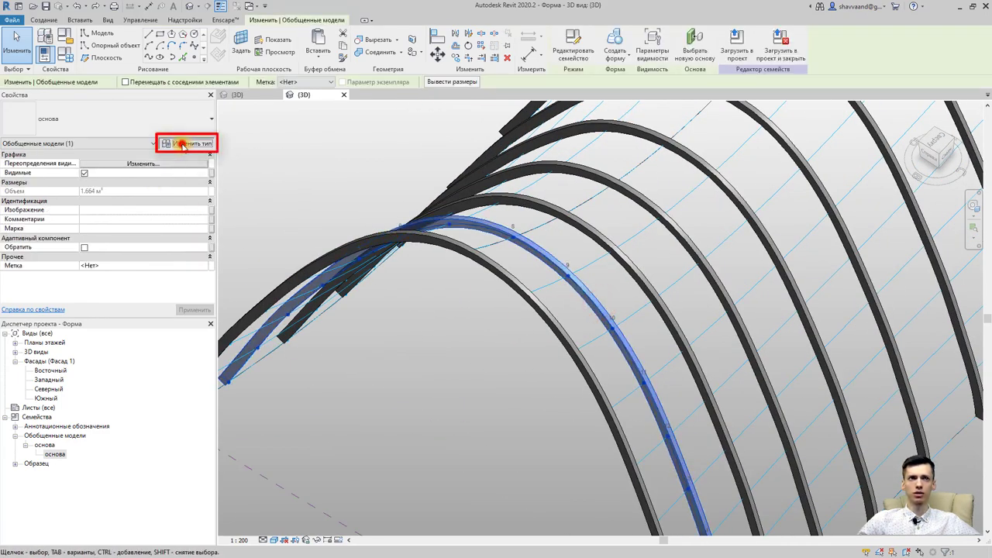
click(184, 144)
click(234, 276)
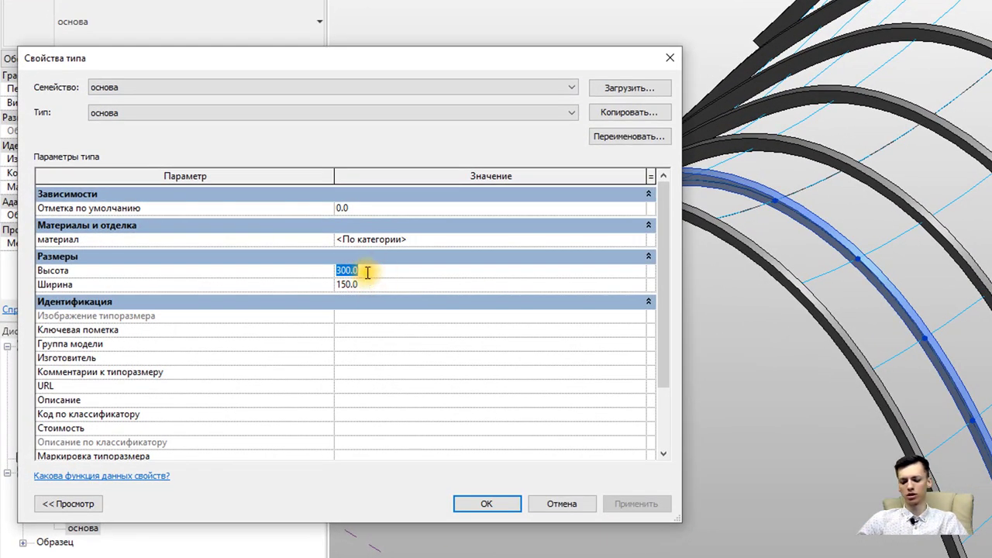
text(400)
click(362, 285)
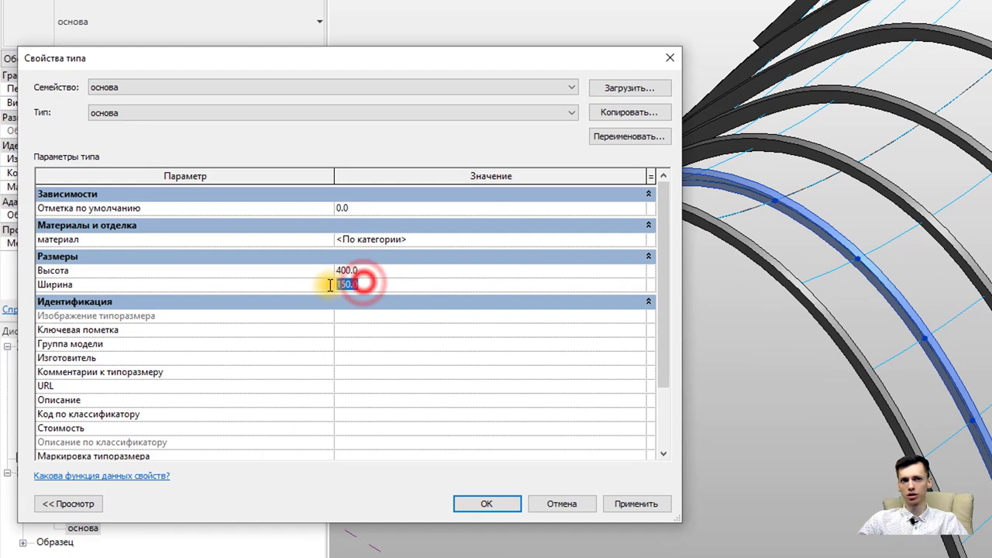
text(2)
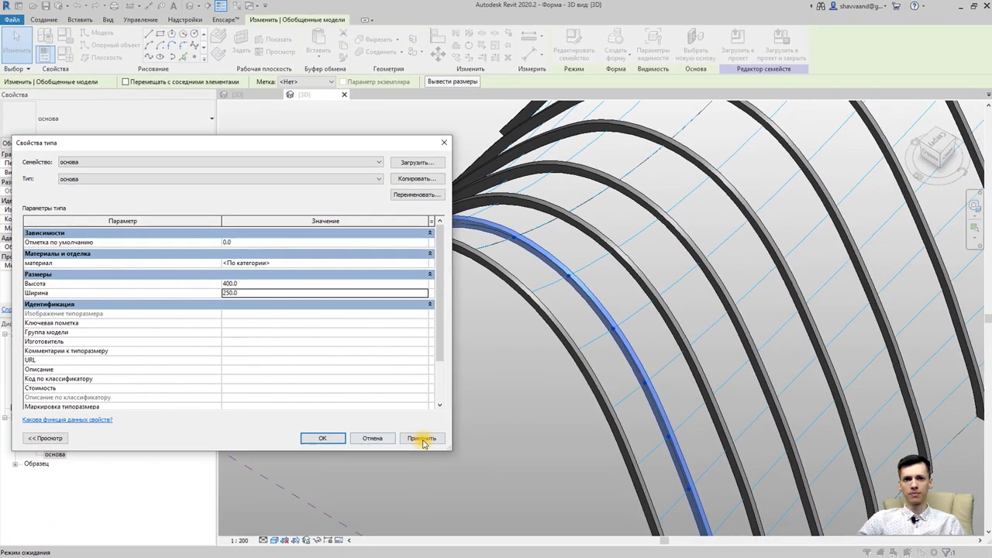
click(421, 438)
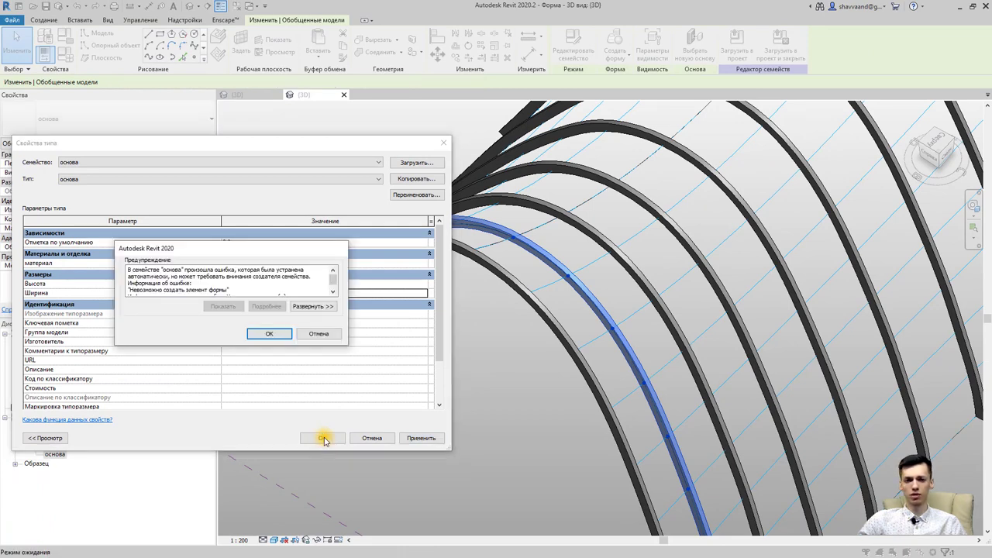
click(271, 335)
click(322, 438)
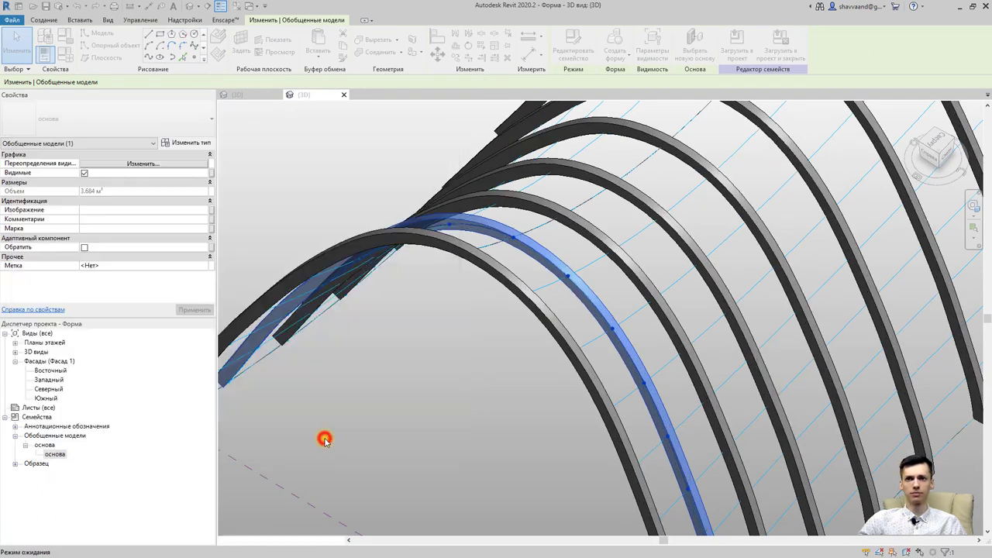
scroll(419, 352, down, 5)
mouse_move(423, 345)
shift+middle_down()
mouse_move(421, 358)
mouse_move(491, 368)
mouse_move(605, 343)
mouse_move(553, 399)
shift+middle_up()
click(554, 398)
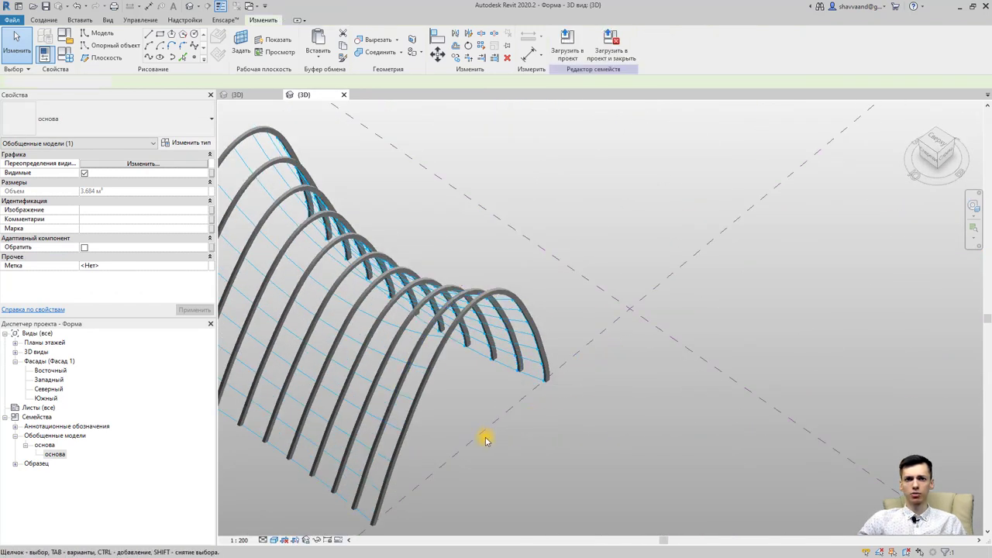
shift+middle_drag(485, 436, 692, 434)
click(691, 434)
scroll(476, 442, up, 3)
scroll(479, 445, up, 2)
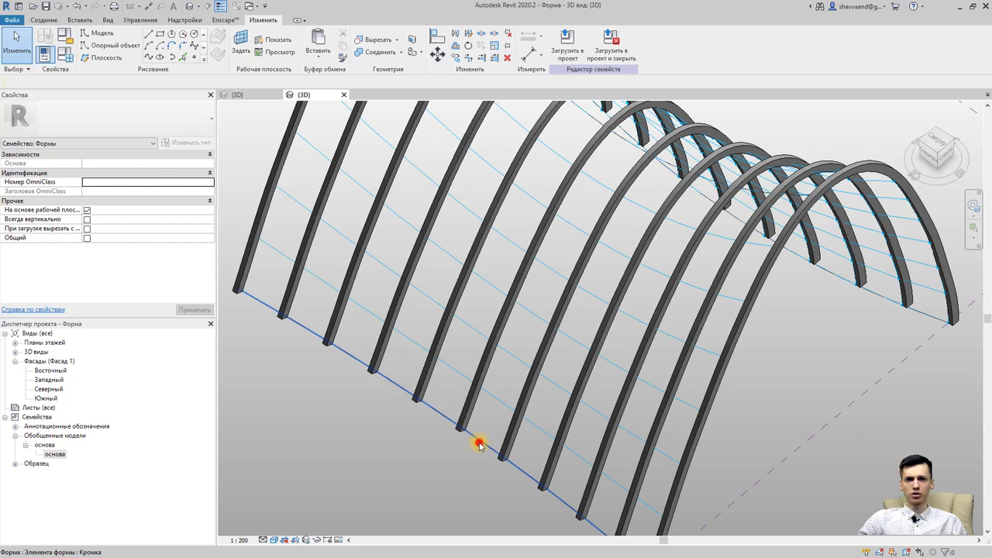
click(479, 444)
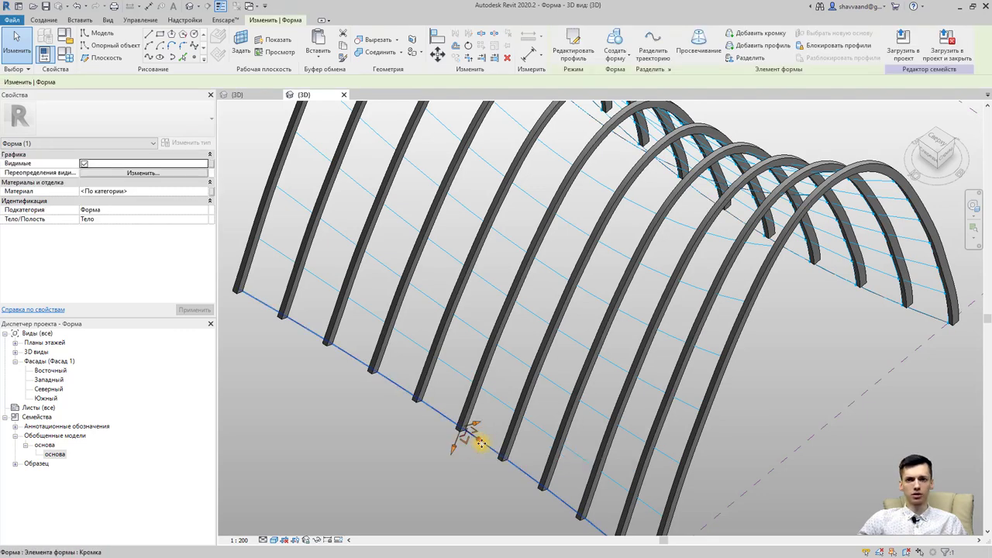
click(481, 444)
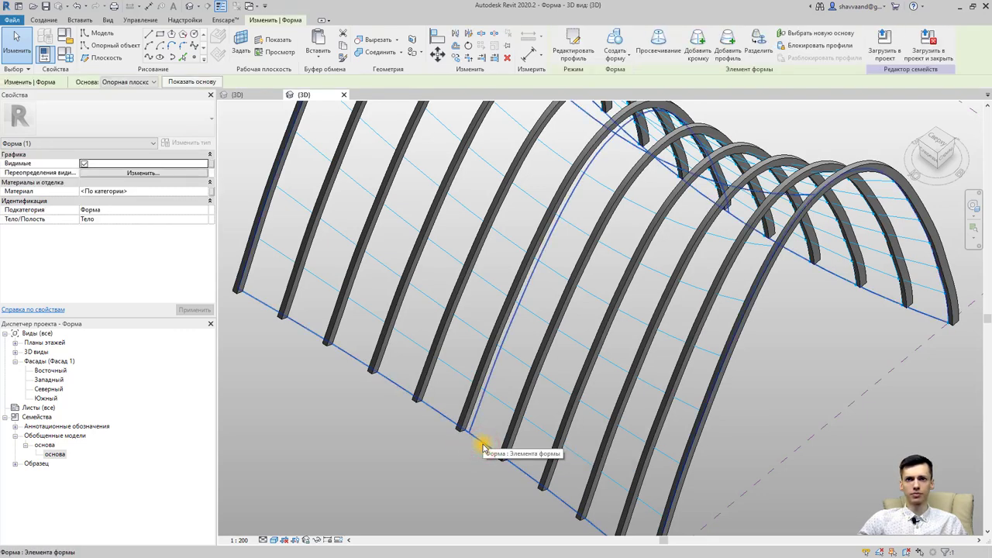
click(481, 442)
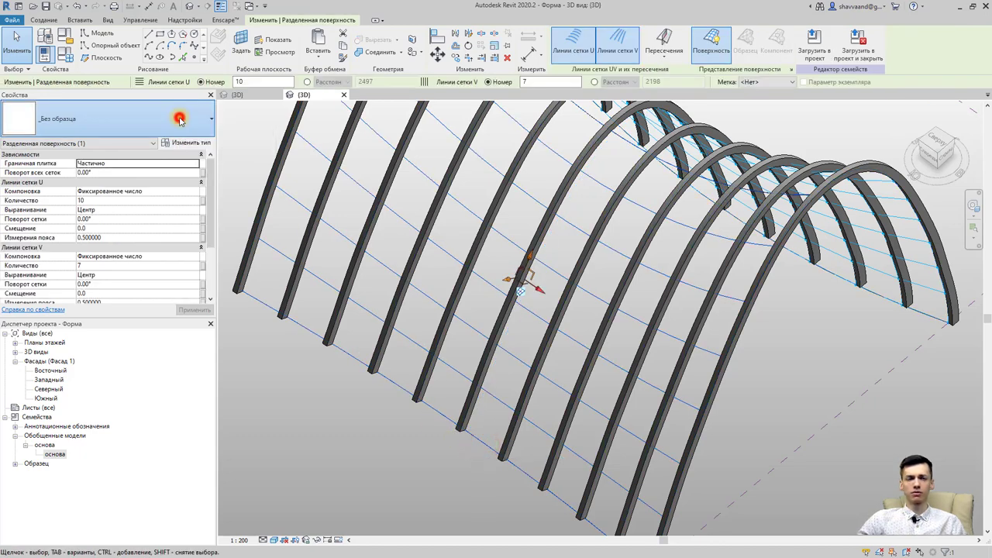
click(177, 124)
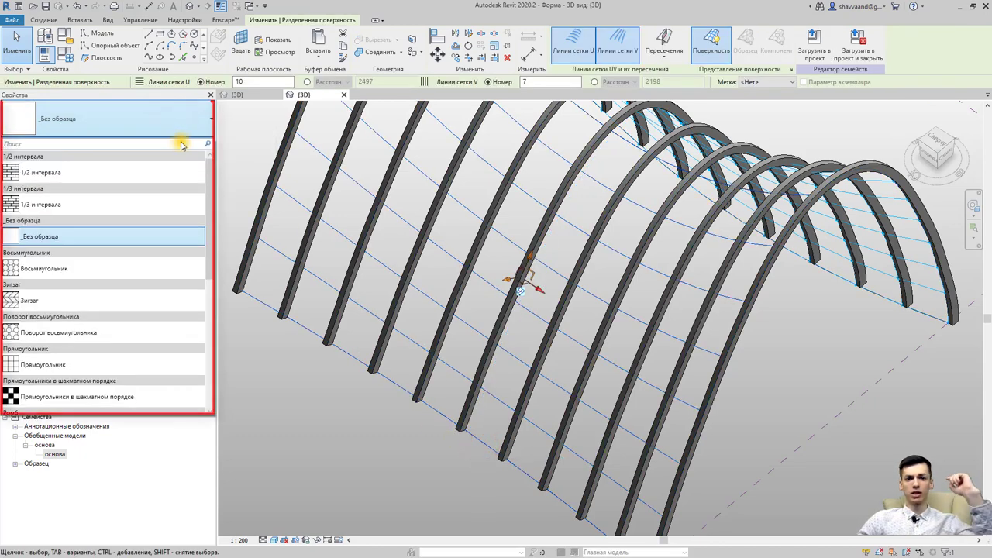
click(132, 270)
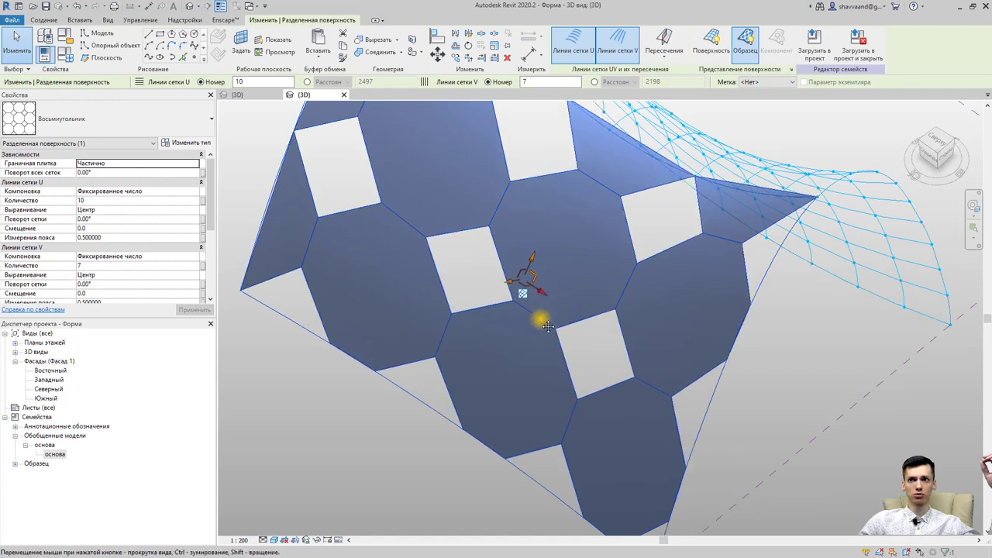
middle_drag(547, 327, 547, 370)
click(769, 381)
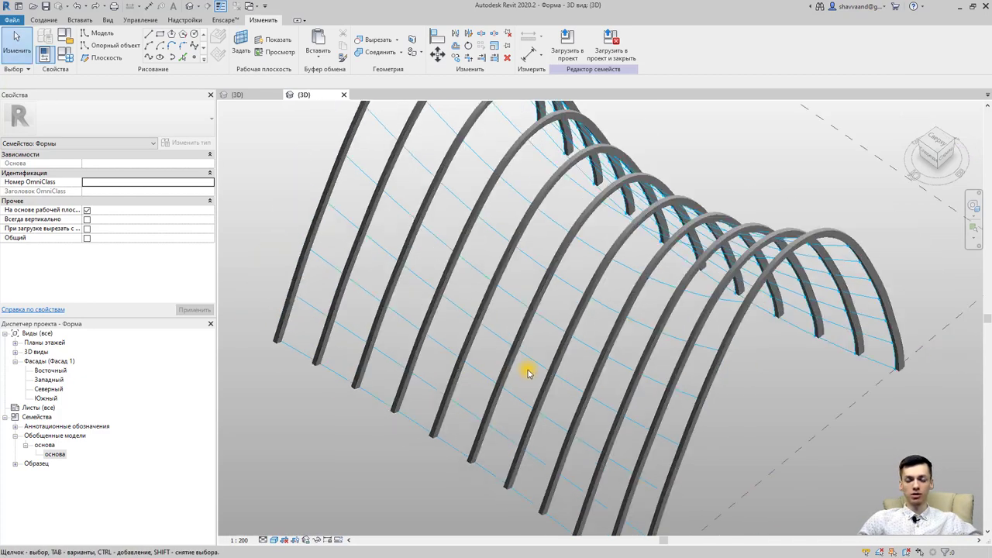
Step: Orbit and zoom in close to the ribs and select one arch rib
mouse_move(411, 375)
shift+middle_down()
mouse_move(553, 388)
mouse_move(496, 346)
shift+middle_up()
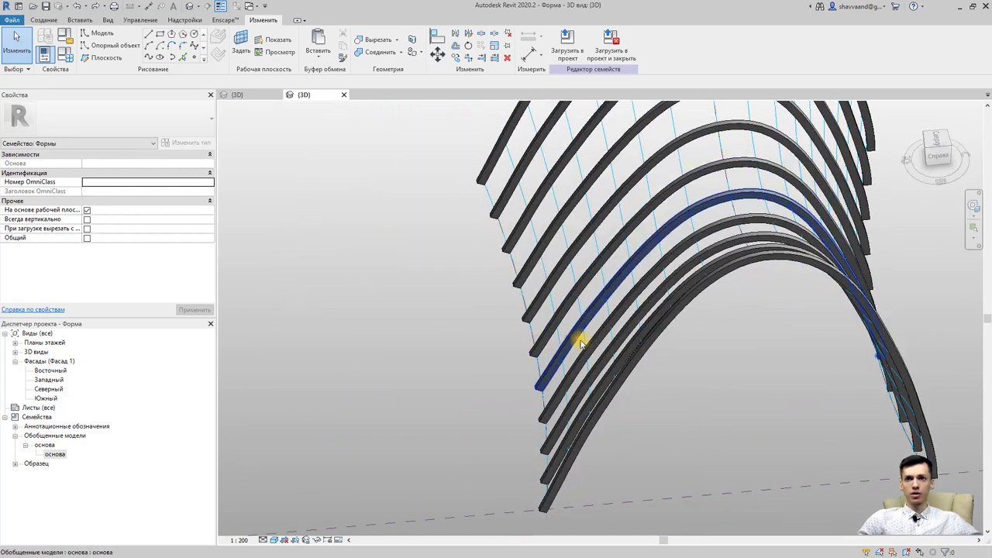
mouse_move(581, 338)
shift+middle_down()
mouse_move(513, 255)
mouse_move(528, 268)
shift+middle_up()
scroll(629, 336, up, 5)
scroll(631, 336, up, 3)
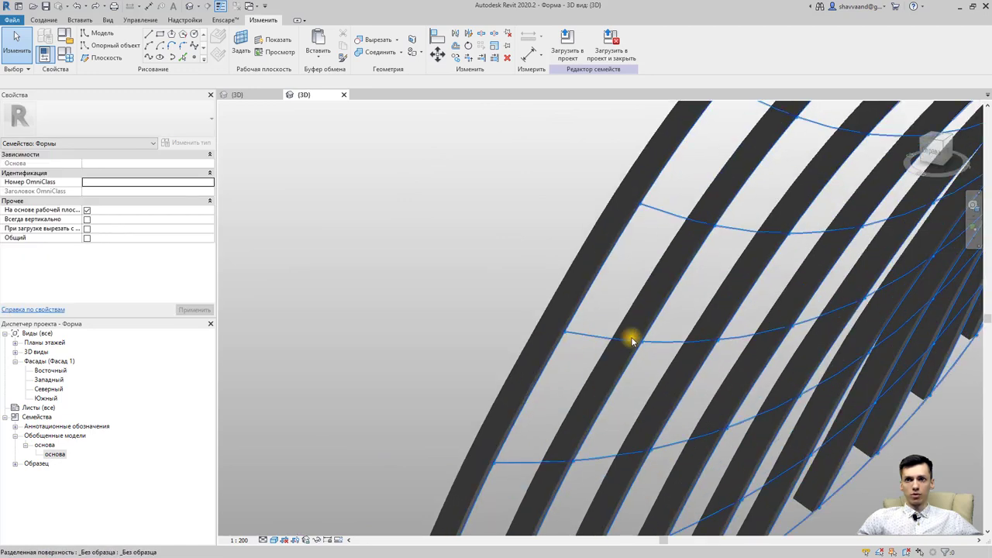
mouse_move(690, 340)
shift+middle_down()
mouse_move(602, 314)
mouse_move(641, 310)
shift+middle_up()
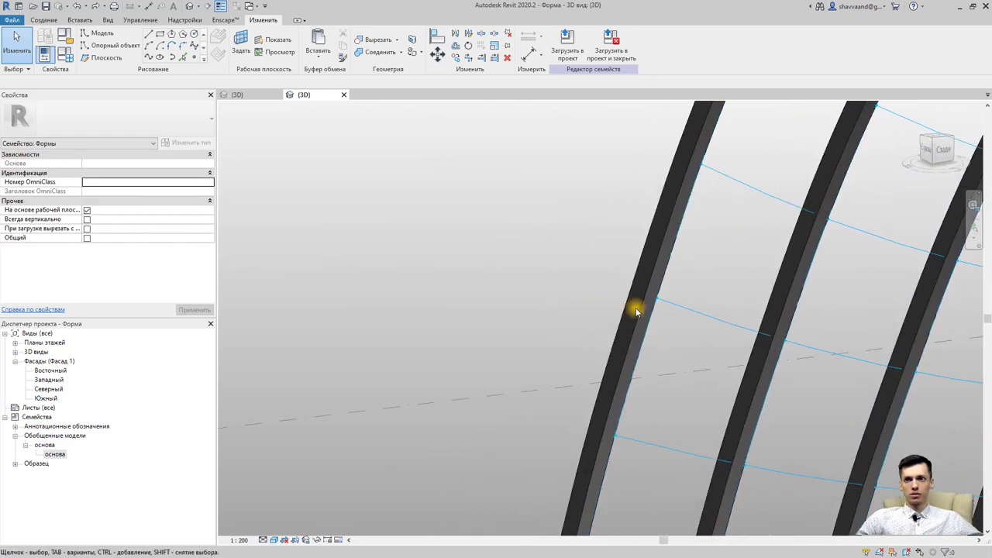
click(641, 311)
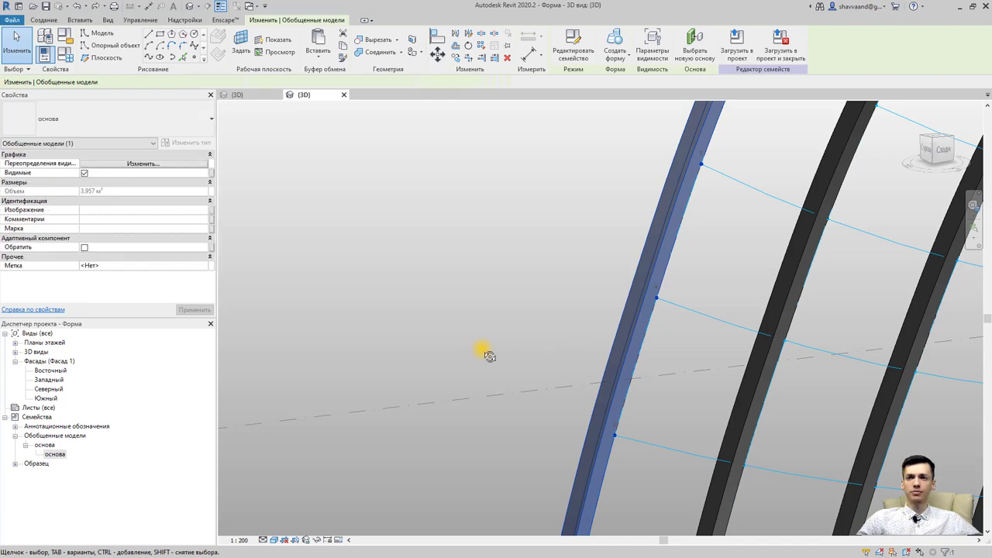
Step: Tick Обратить for the rib and apply it, then deselect and view the arches from the front
shift+middle_drag(480, 349, 498, 360)
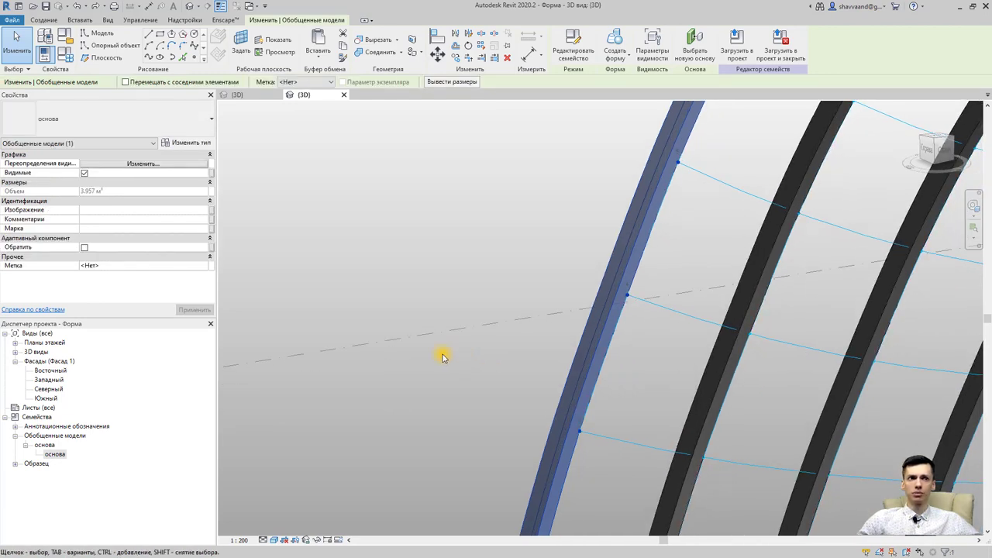
scroll(443, 357, down, 2)
scroll(438, 351, down, 2)
click(85, 248)
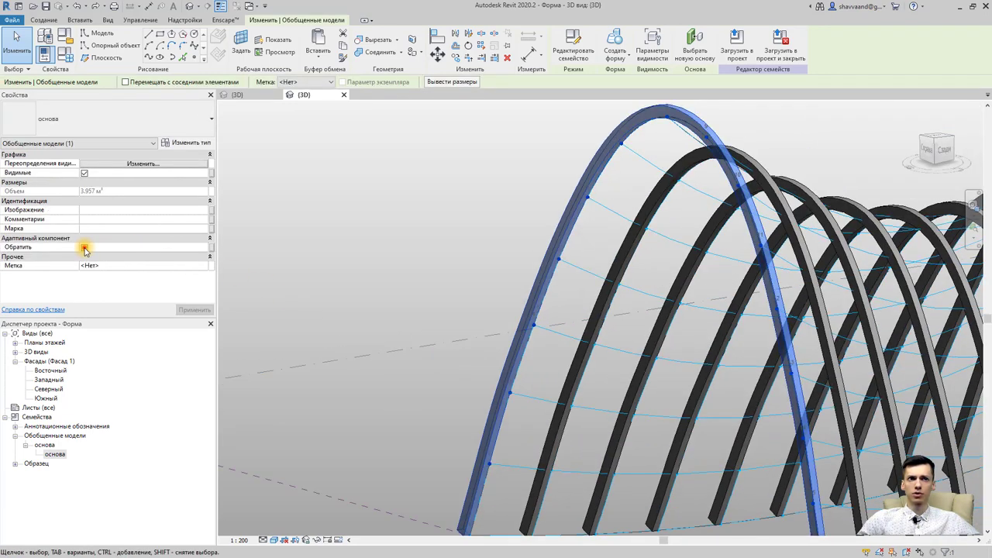
click(190, 309)
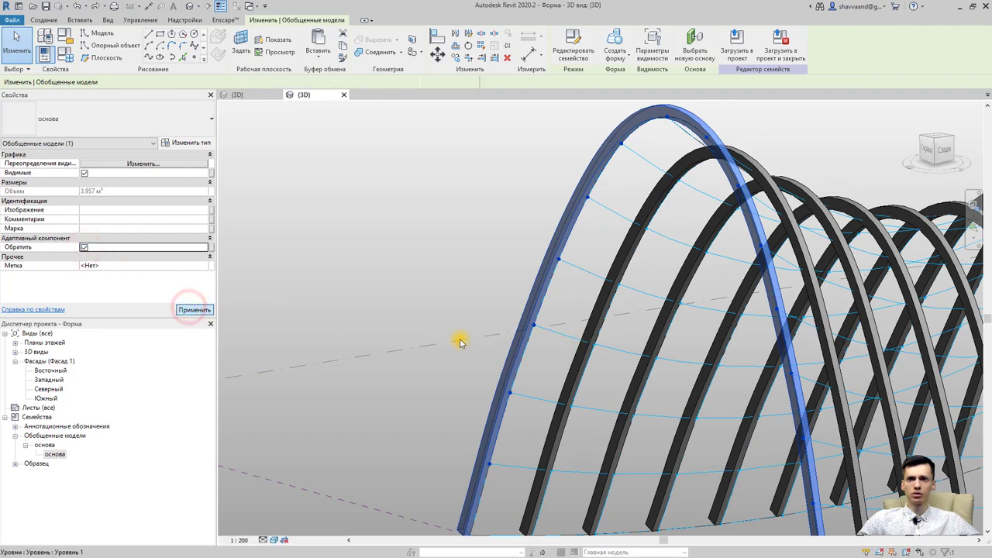
mouse_move(480, 330)
shift+middle_down()
mouse_move(519, 369)
mouse_move(390, 292)
mouse_move(631, 317)
mouse_move(752, 299)
mouse_move(720, 317)
shift+middle_up()
click(390, 293)
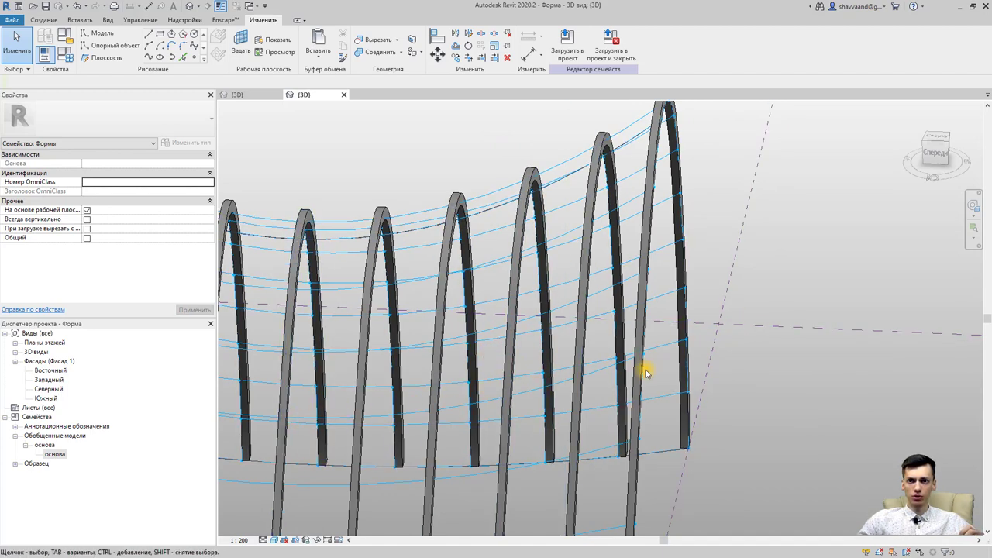
mouse_move(553, 387)
shift+middle_down()
mouse_move(571, 381)
mouse_move(588, 403)
mouse_move(323, 290)
shift+middle_up()
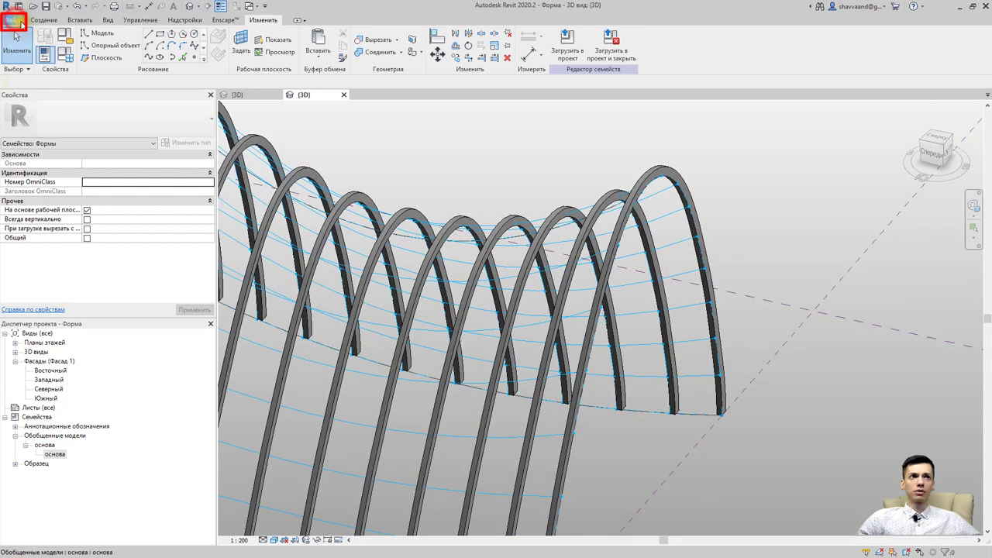
Step: Create a new family from the 'Метрическая система, адаптивная типовая модель' template
click(14, 23)
mouse_move(39, 60)
click(67, 70)
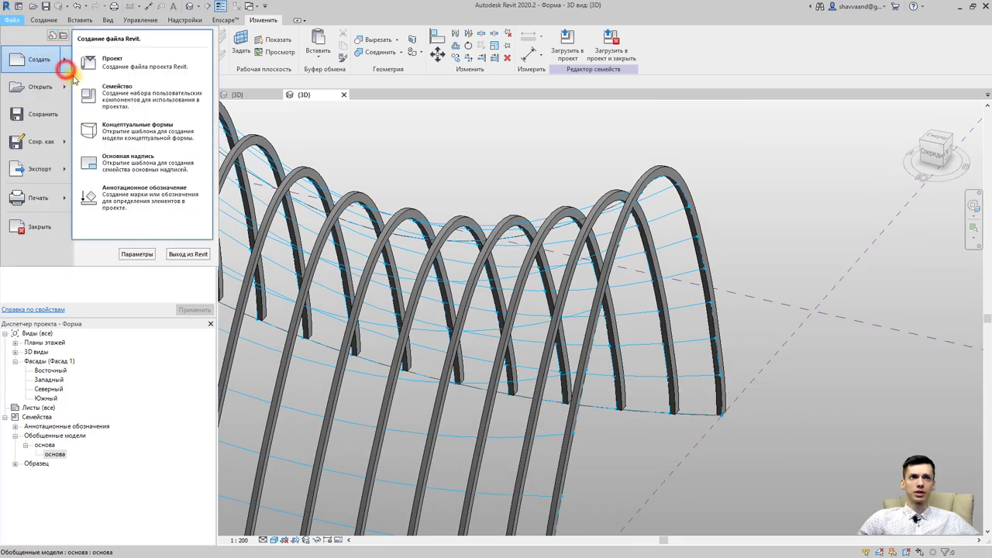
click(106, 92)
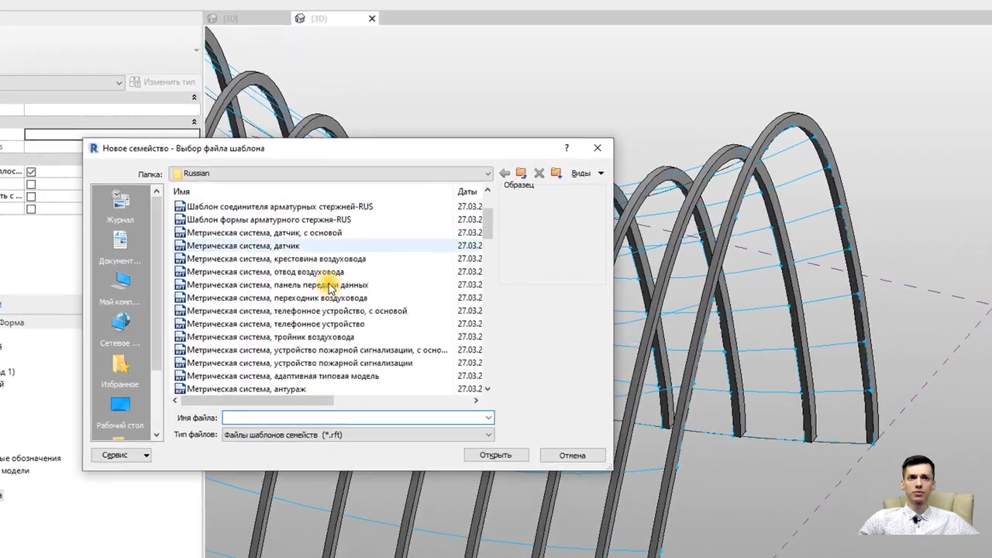
scroll(330, 287, down, 2)
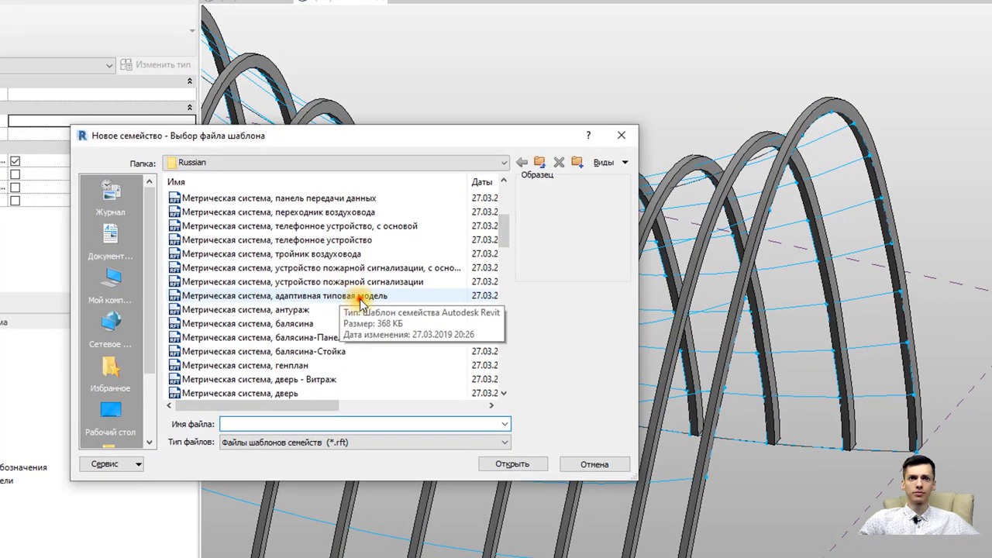
click(360, 296)
click(511, 463)
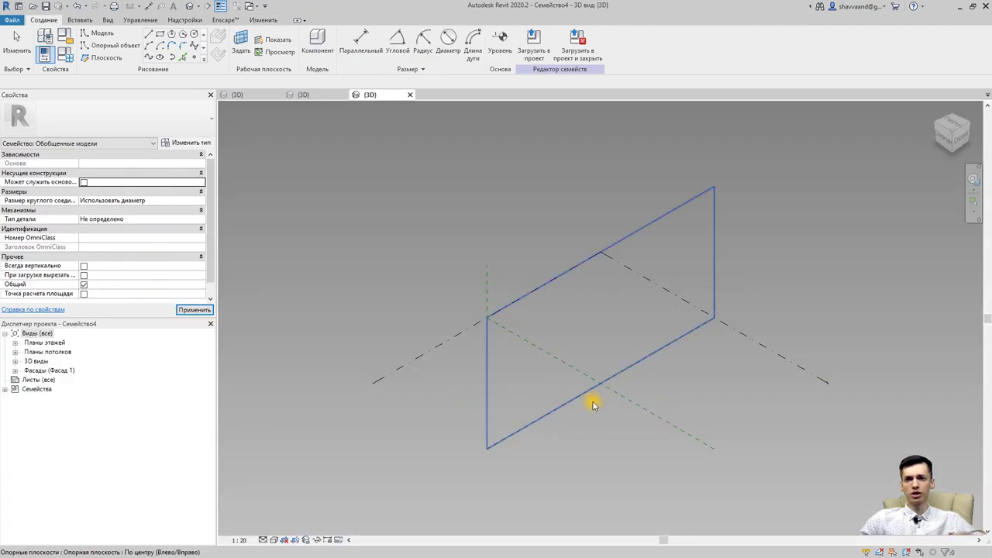
Step: Zoom and pan to frame the reference level plane, selecting its edge
scroll(786, 458, up, 3)
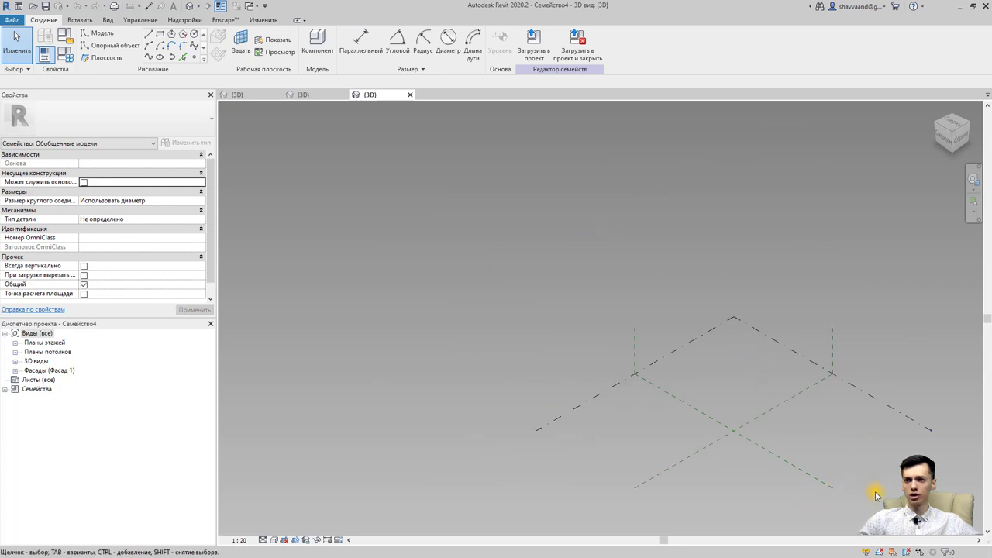
drag(875, 496, 870, 442)
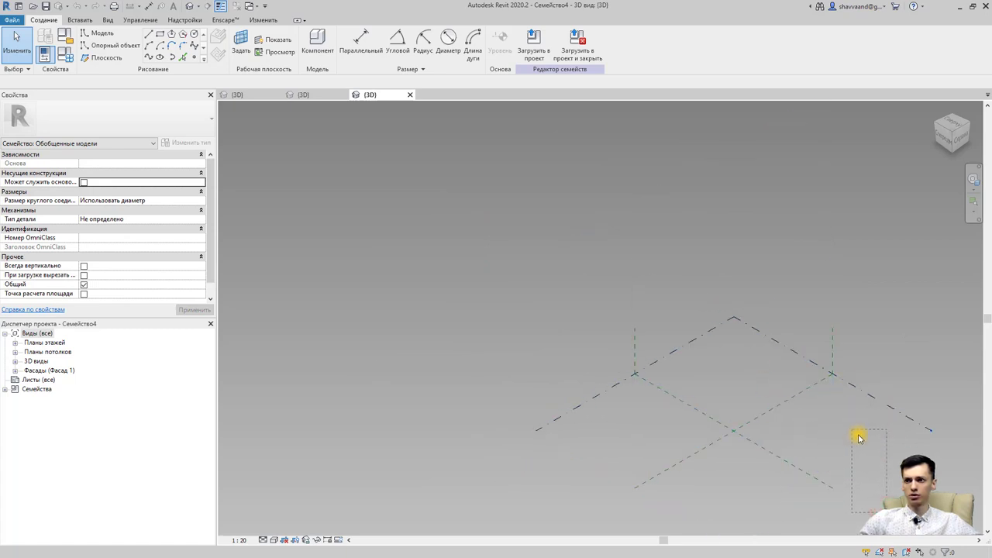
drag(837, 410, 901, 444)
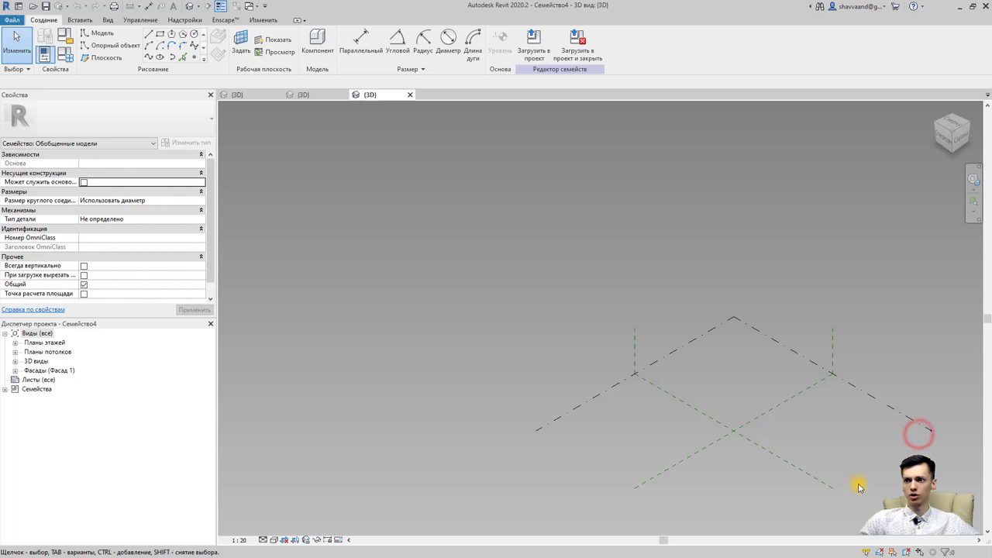
click(923, 422)
mouse_move(792, 443)
middle_down()
mouse_move(628, 385)
mouse_move(698, 372)
middle_up()
scroll(627, 385, up, 5)
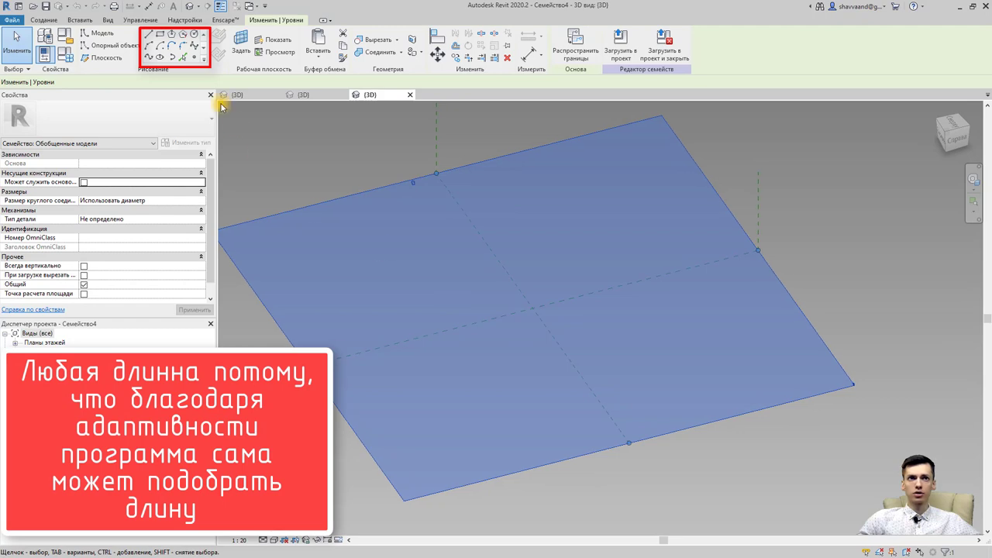
Step: Place two reference points on the level's centre line
click(194, 60)
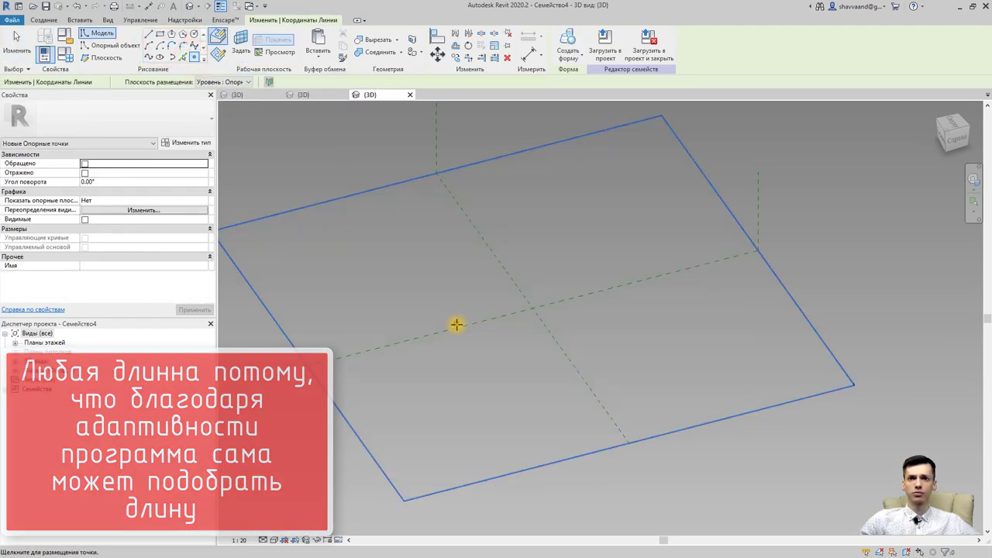
click(458, 328)
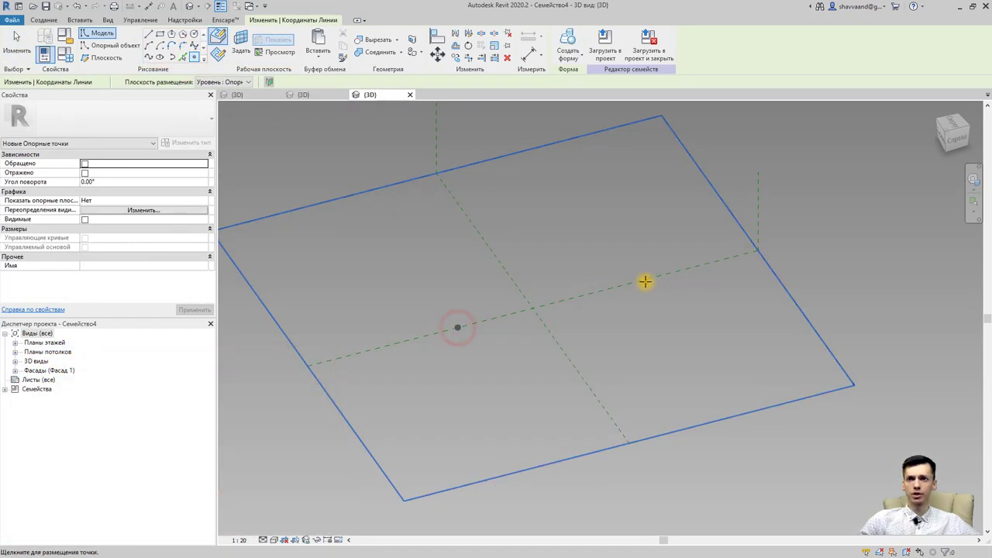
click(151, 57)
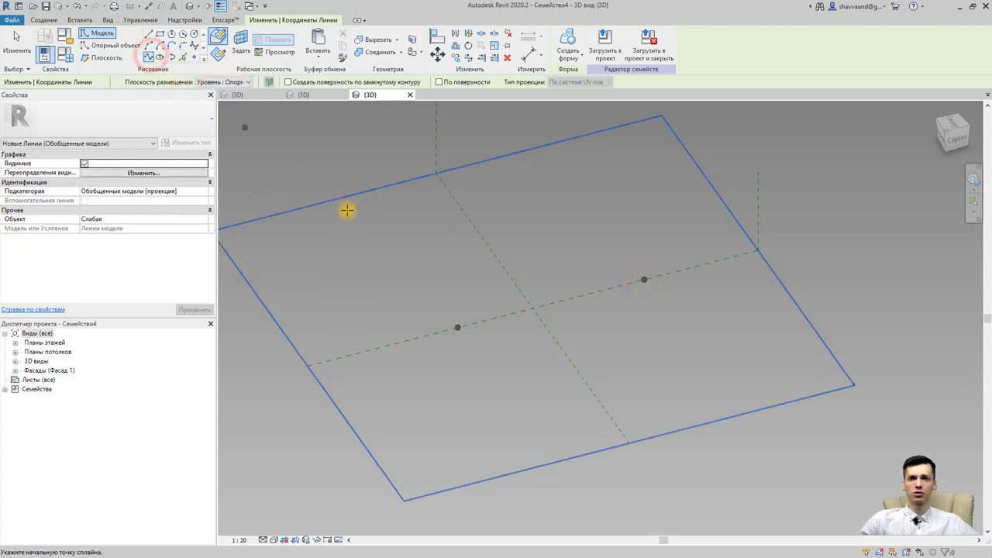
key(Escape)
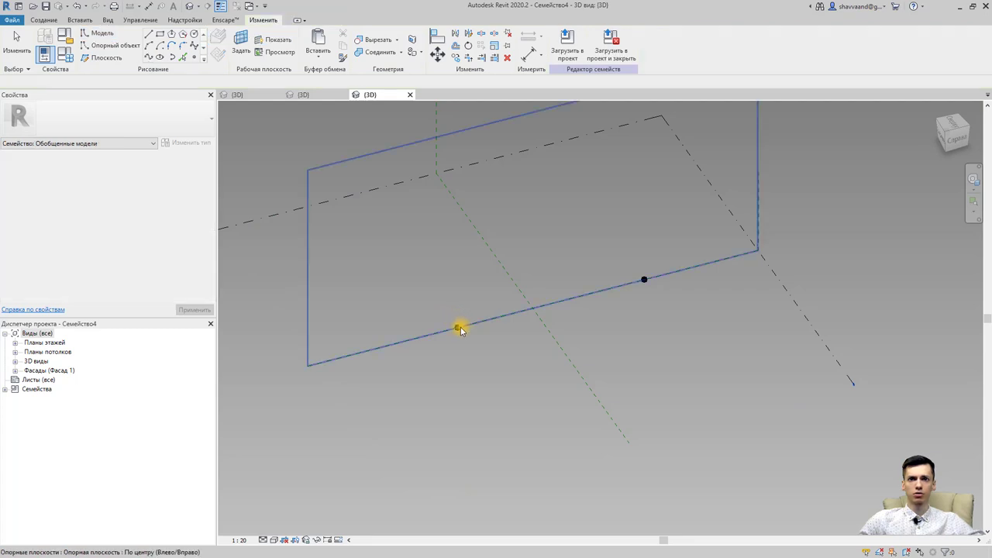
key(Escape)
Step: Join both reference points with a 12634.6-long line through points and dismiss the off-axis warning
click(458, 328)
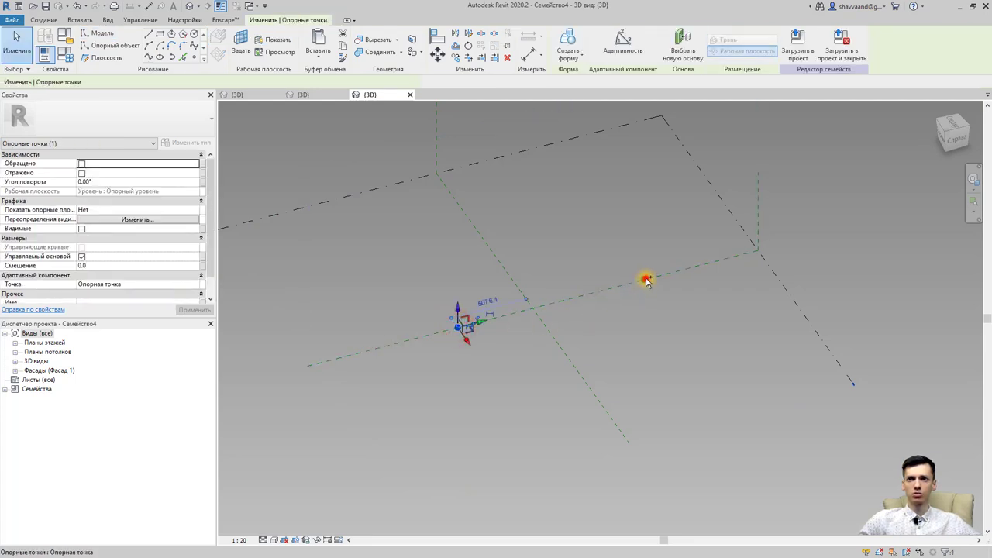
ctrl+click(646, 280)
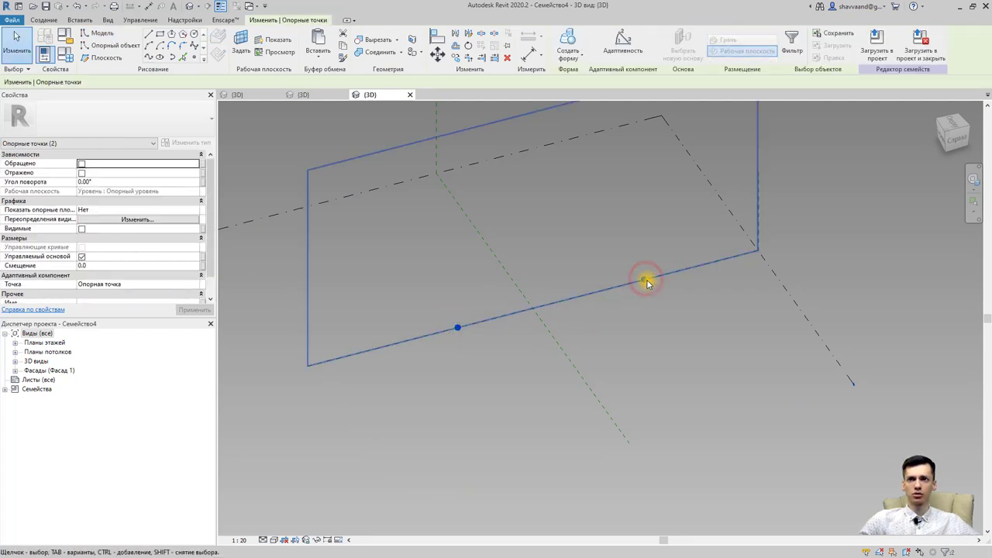
click(148, 59)
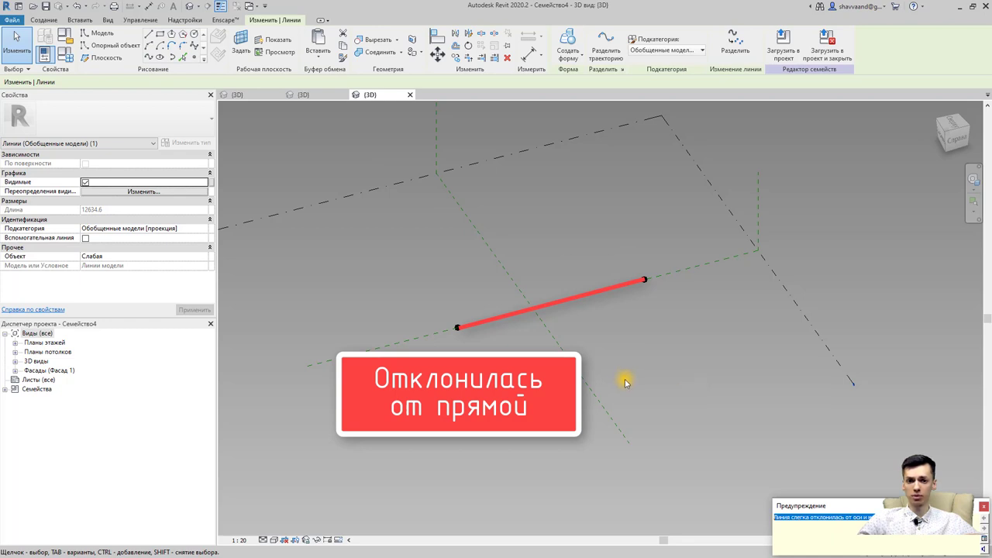
click(982, 506)
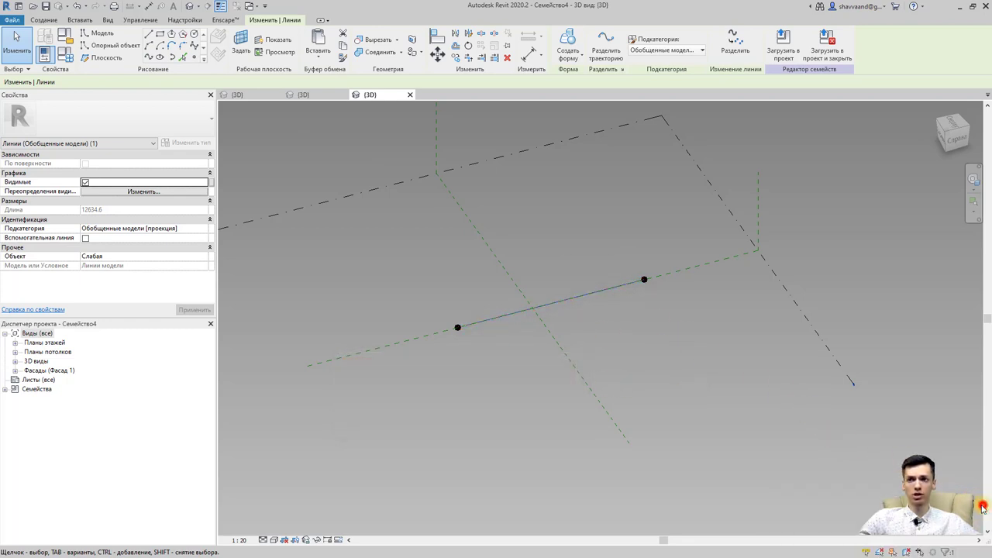
Step: Filter the window selection down to the two reference points and make them adaptive
mouse_move(742, 359)
shift+middle_down()
mouse_move(687, 372)
mouse_move(543, 334)
shift+middle_up()
drag(429, 249, 636, 355)
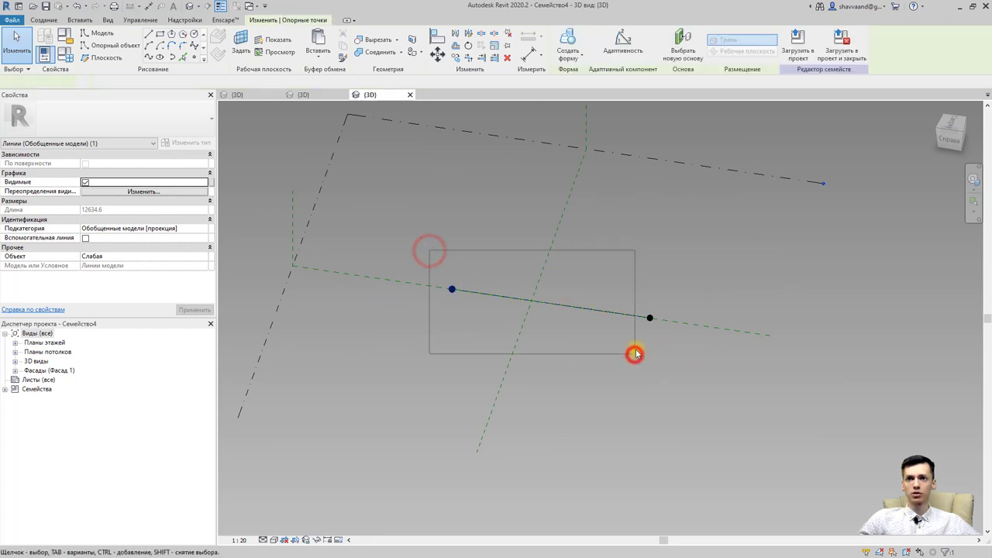
mouse_move(432, 225)
mouse_down()
mouse_move(564, 339)
mouse_move(682, 361)
mouse_up()
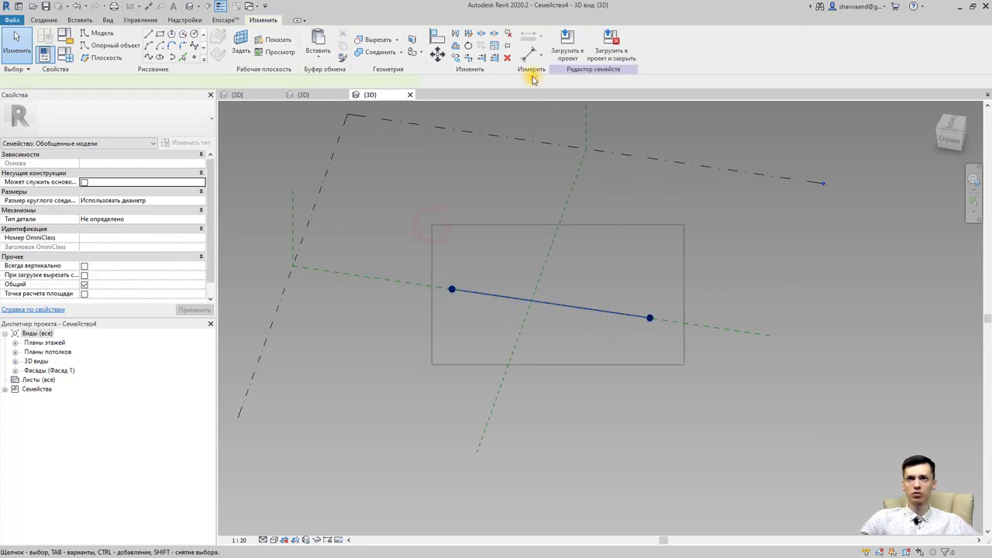
click(692, 44)
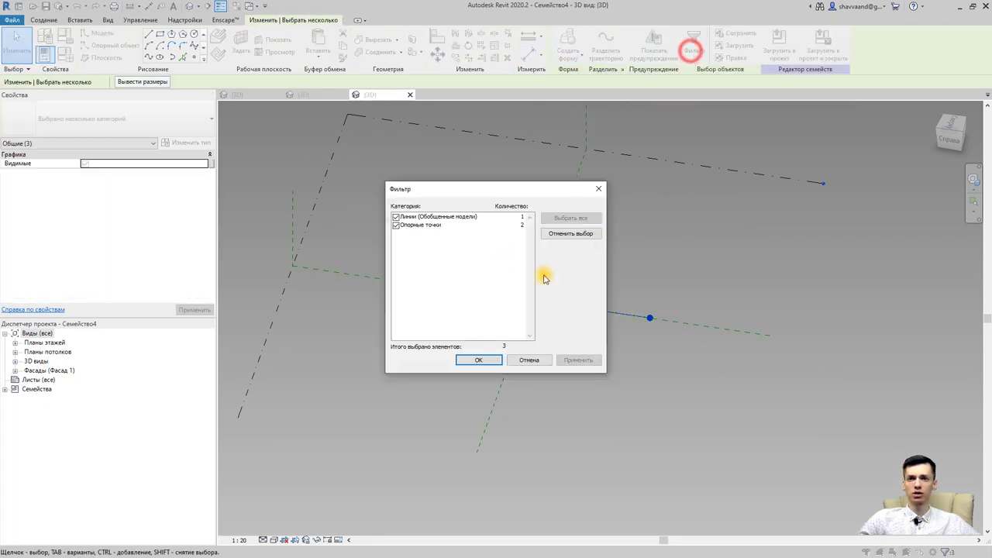
click(564, 233)
click(397, 224)
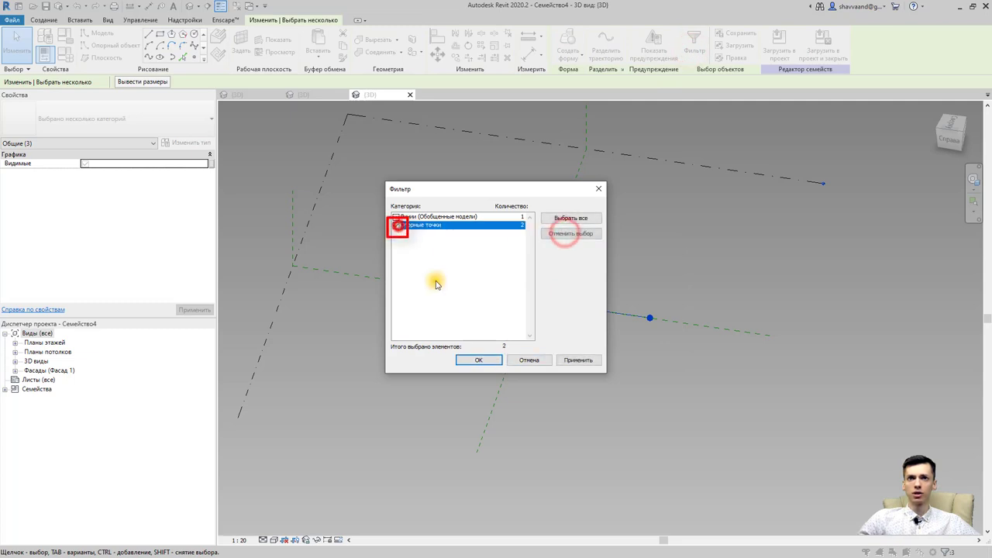
click(479, 360)
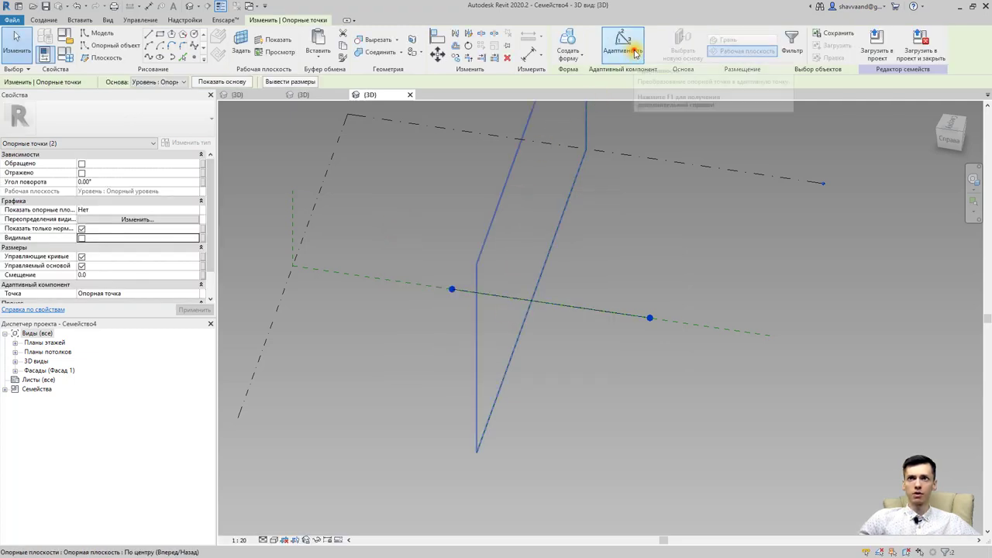
click(634, 52)
Step: Inspect the adaptive points from several angles and select the one at the line's end
shift+middle_drag(629, 237, 479, 238)
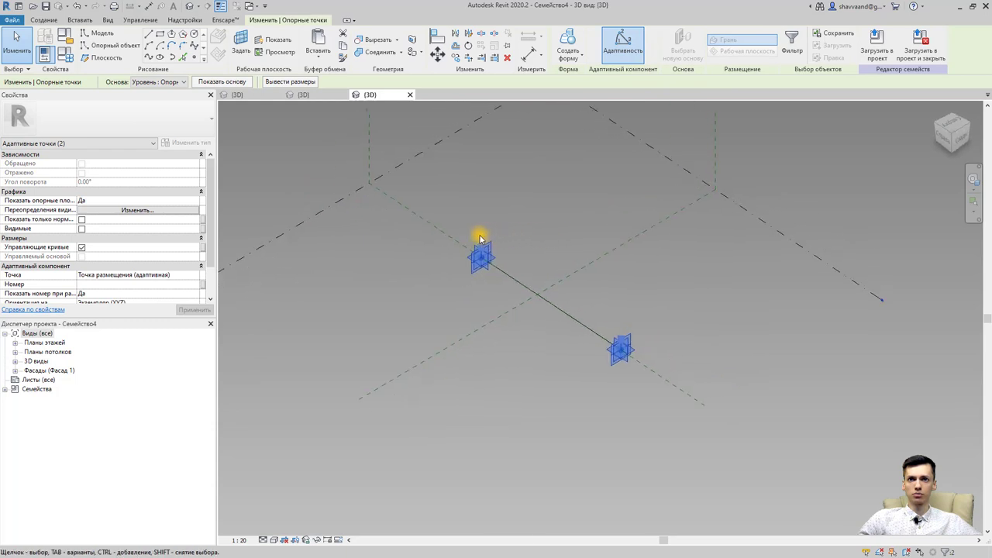
scroll(478, 237, up, 5)
middle_drag(469, 298, 492, 333)
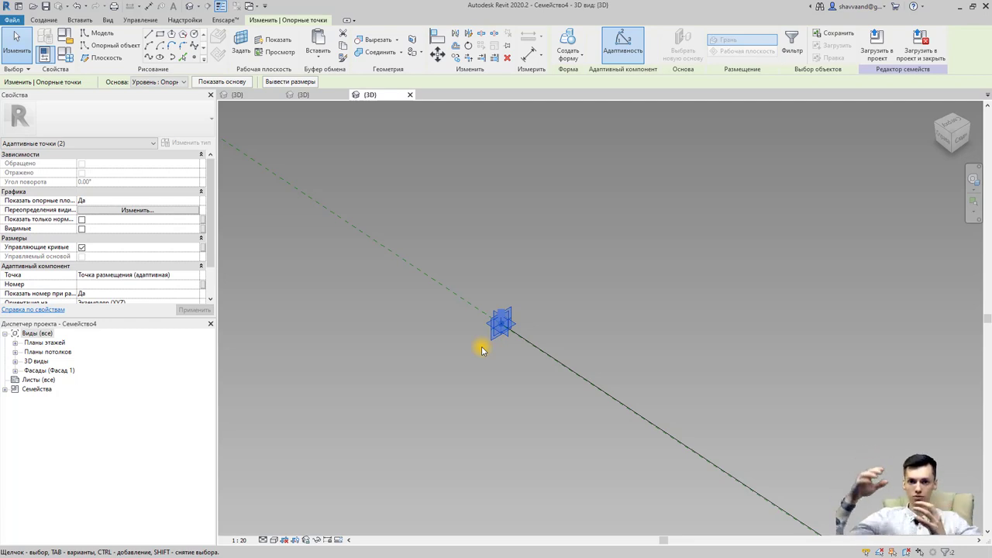
scroll(481, 349, up, 1)
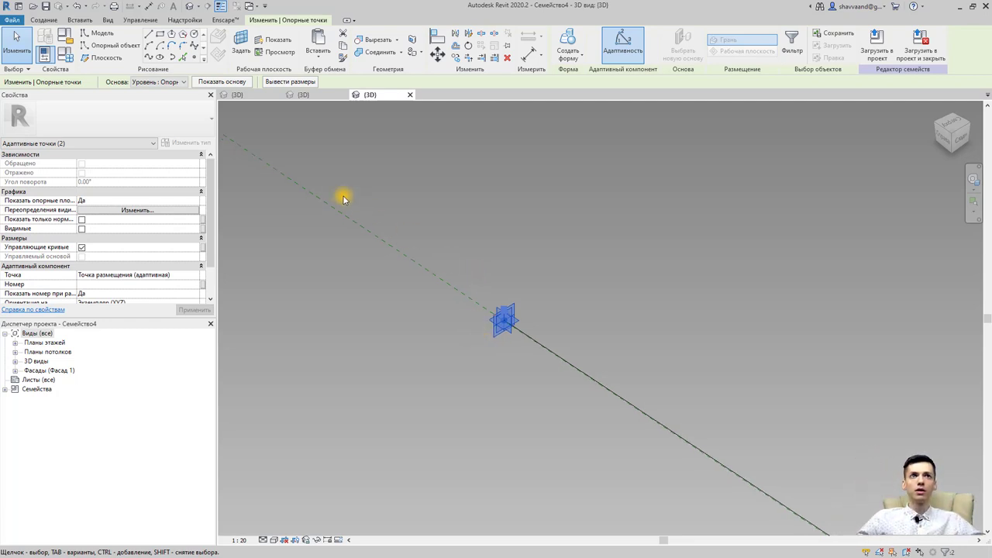
middle_drag(344, 199, 326, 183)
mouse_move(397, 286)
shift+middle_down()
mouse_move(405, 276)
mouse_move(381, 255)
shift+middle_up()
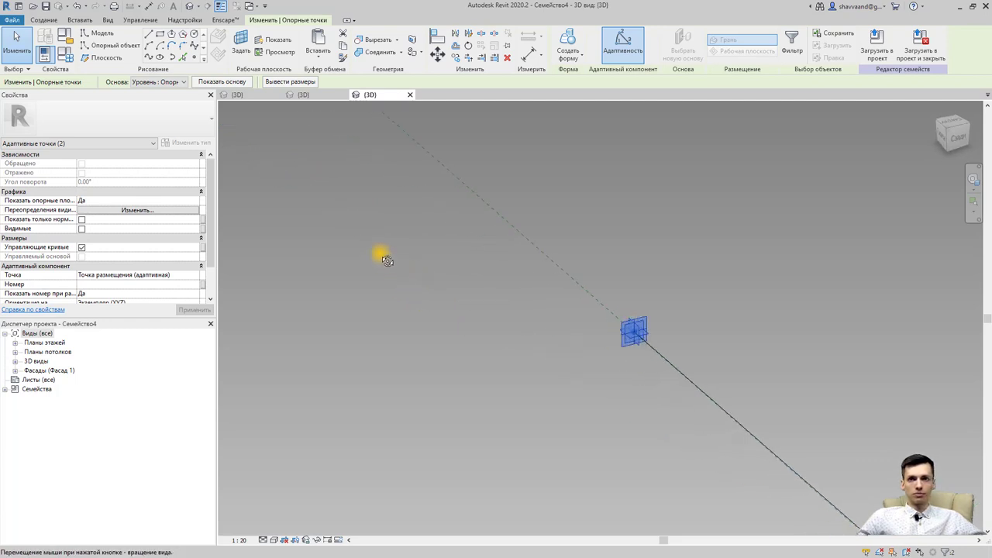
click(953, 144)
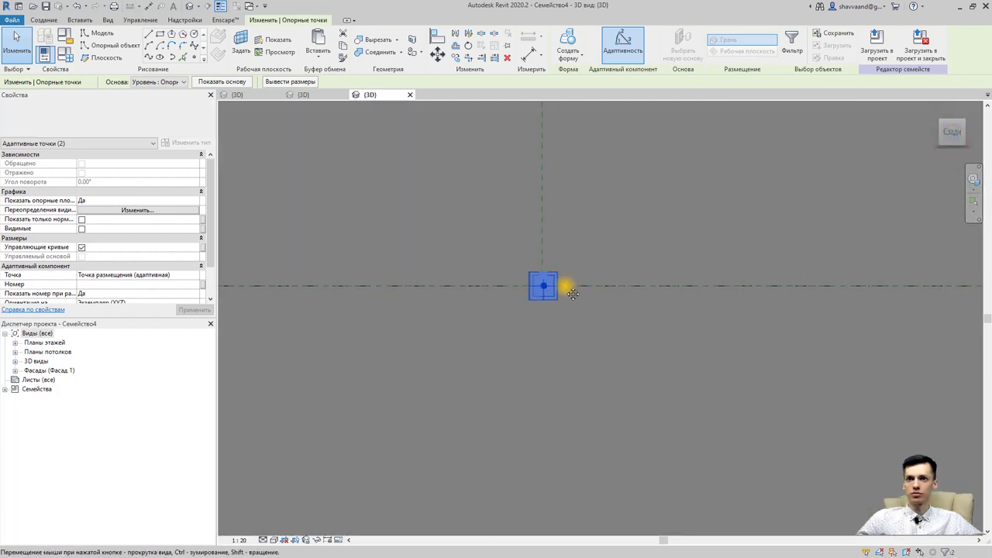
mouse_move(508, 184)
shift+middle_down()
mouse_move(496, 228)
mouse_move(564, 207)
mouse_move(452, 214)
mouse_move(387, 204)
mouse_move(507, 225)
shift+middle_up()
click(564, 206)
click(550, 219)
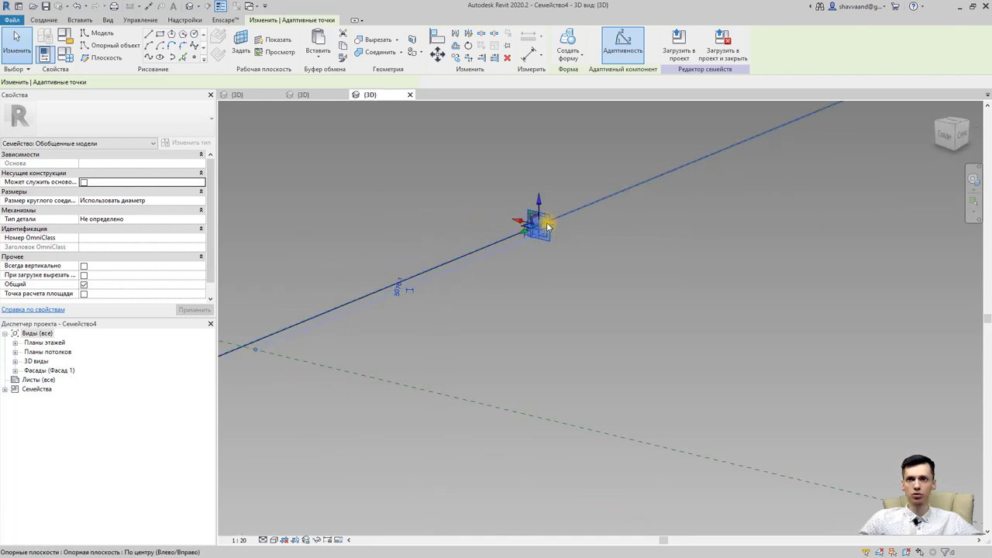
Step: Draw a rectangle profile anchored at adaptive placement point 1
click(546, 223)
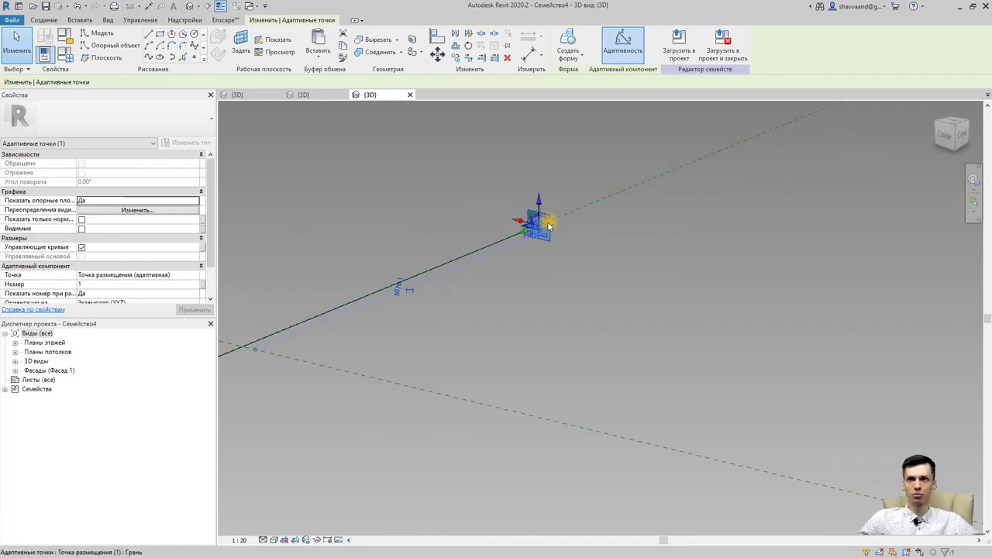
click(542, 223)
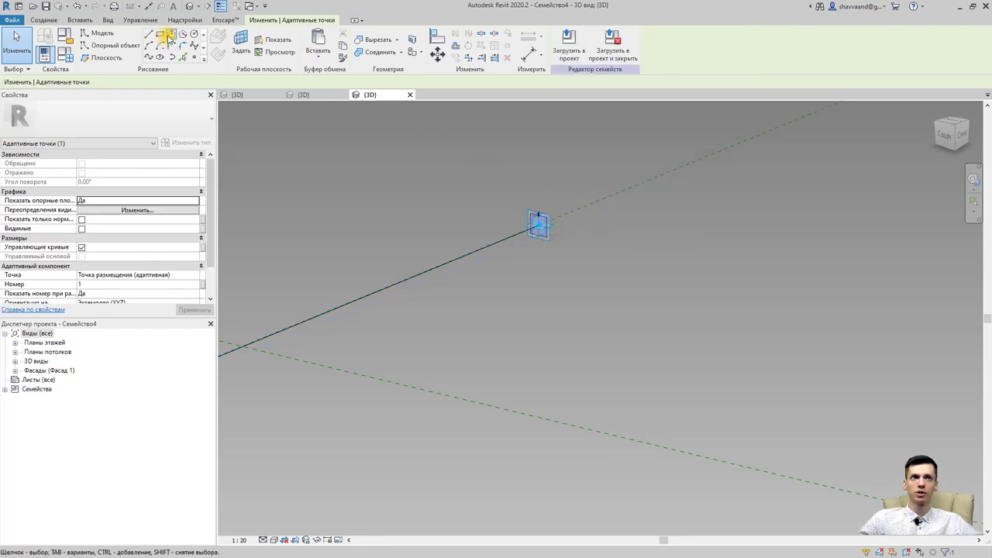
click(160, 34)
click(537, 224)
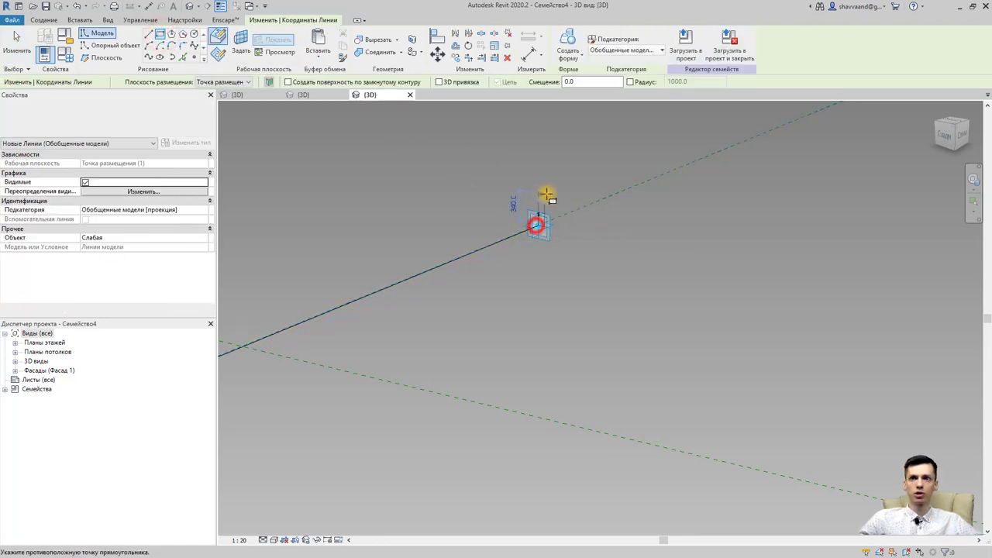
click(550, 192)
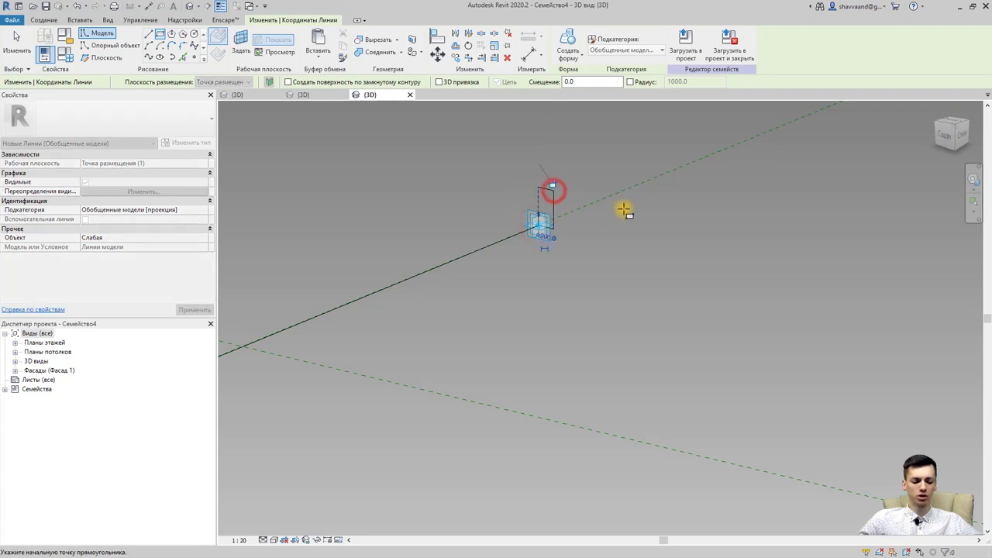
shift+middle_drag(660, 231, 553, 195)
key(Escape)
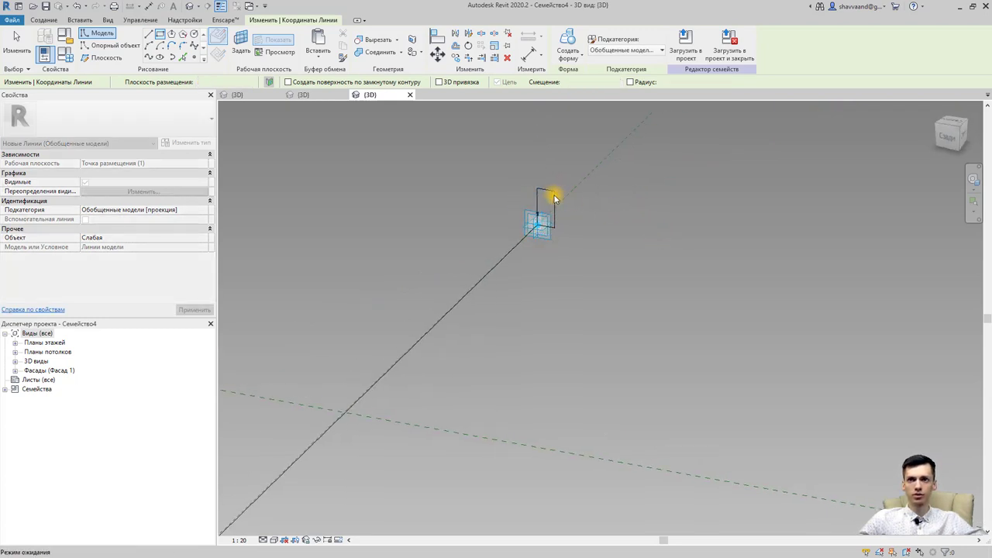
key(Escape)
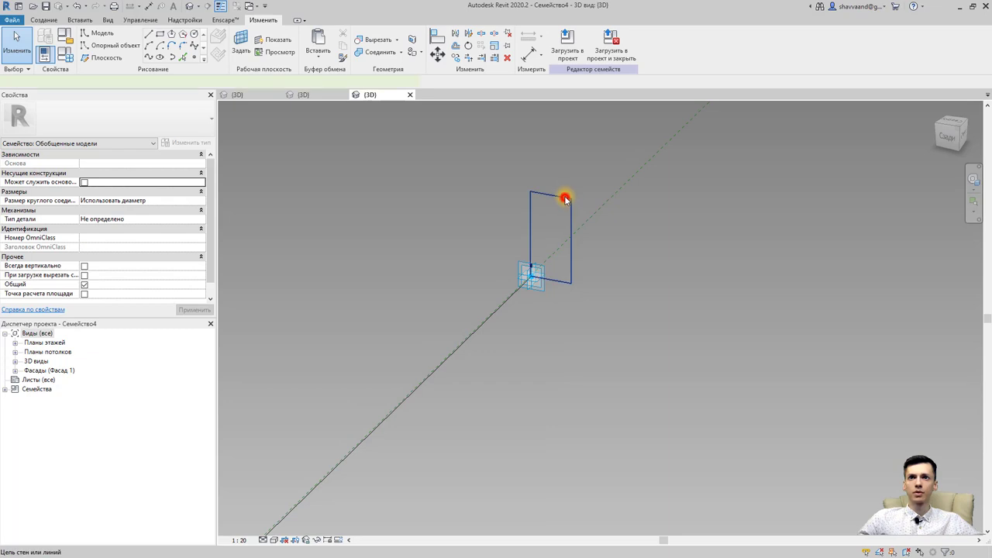
Step: Dimension the rectangle 420 tall and 200 wide, then select the 200 width dimension
click(565, 199)
click(530, 52)
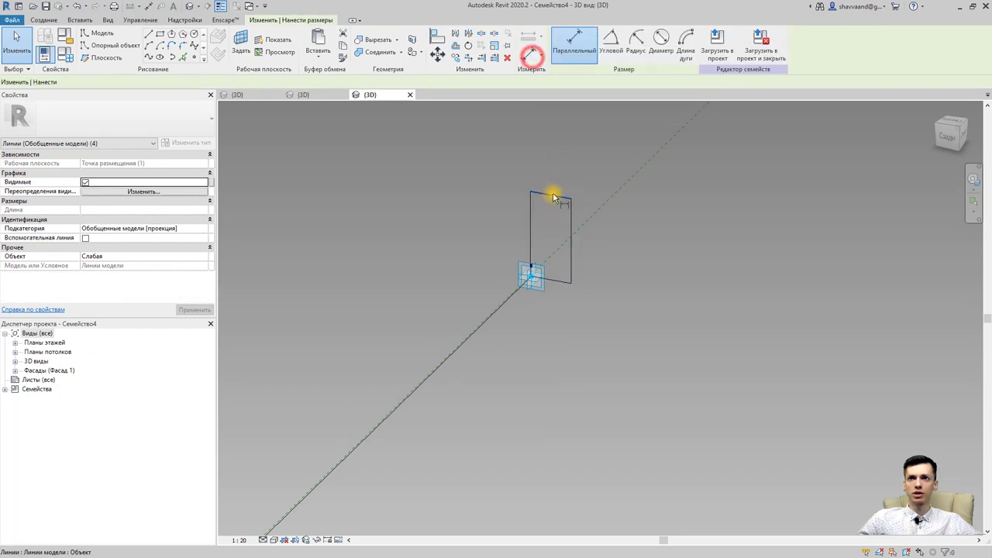
click(553, 281)
click(663, 266)
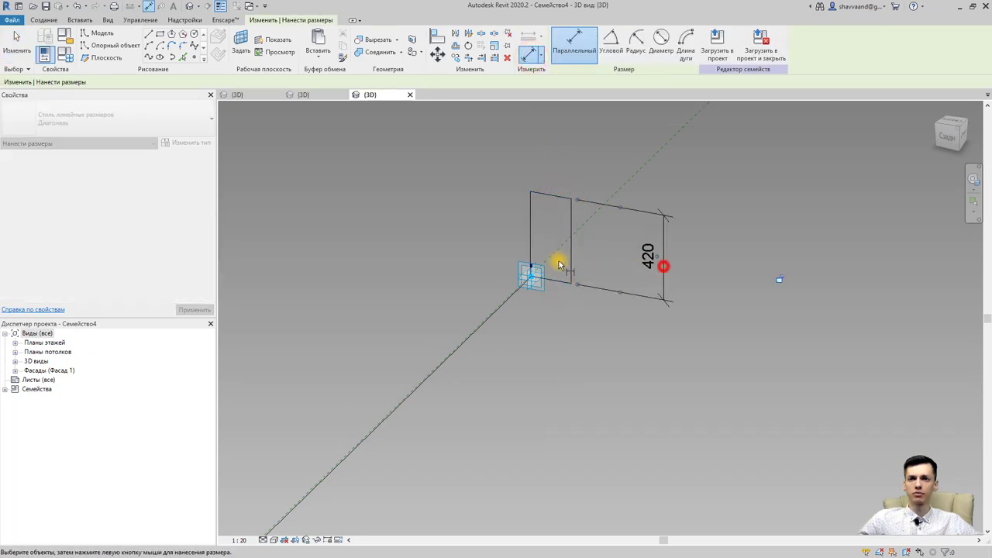
click(568, 252)
click(530, 243)
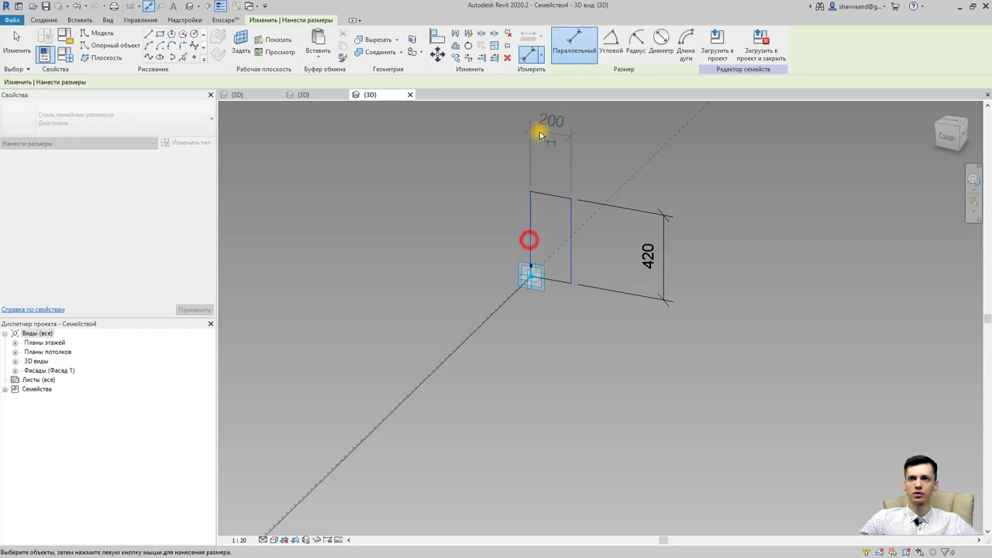
click(540, 129)
key(Escape)
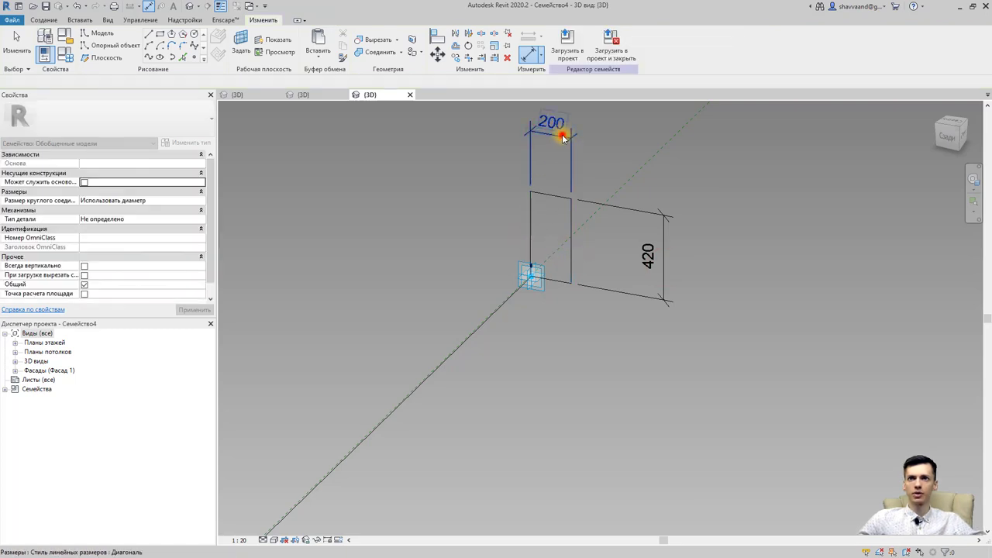
click(560, 138)
text(ширина)
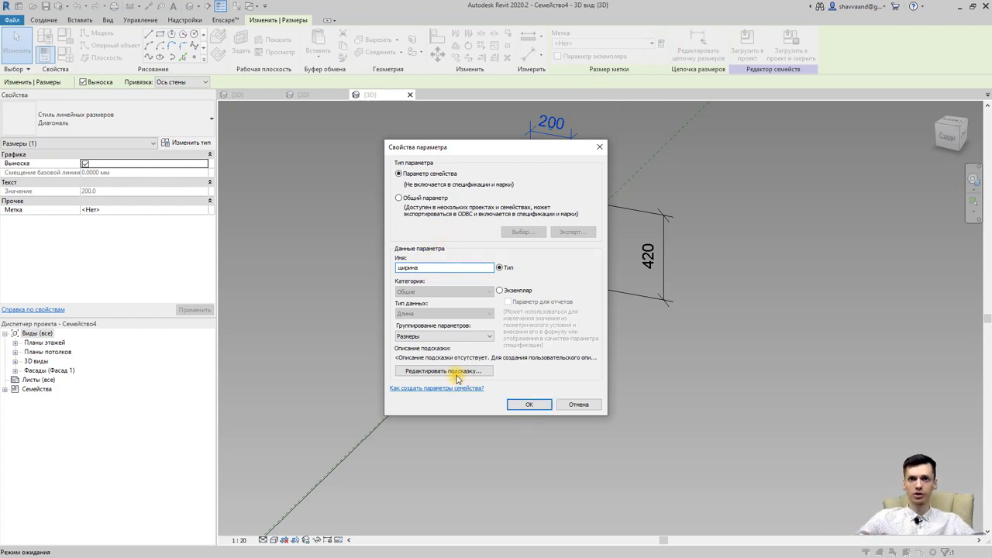
Step: Confirm the ширина parameter and label the 420 height dimension as a new высота parameter
click(513, 405)
click(648, 252)
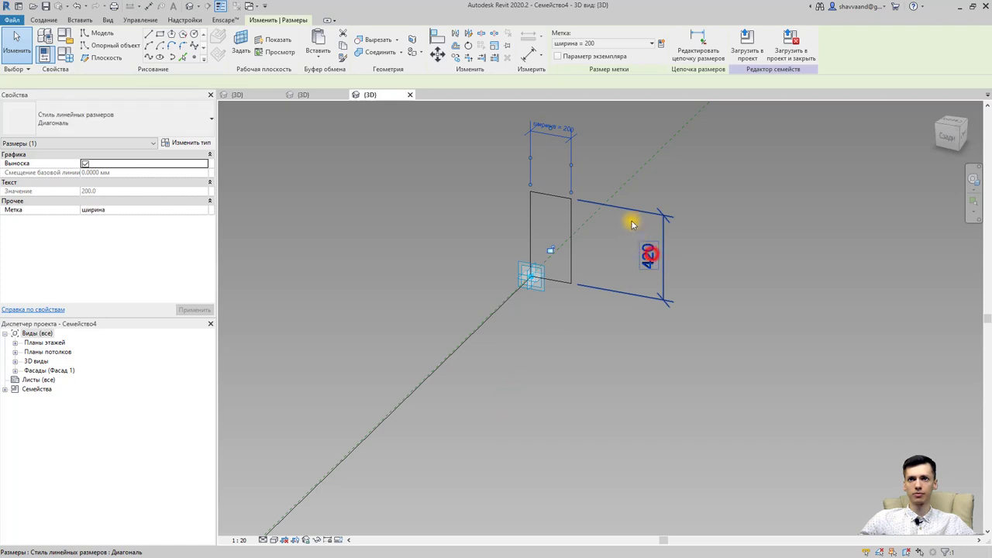
click(651, 44)
click(650, 44)
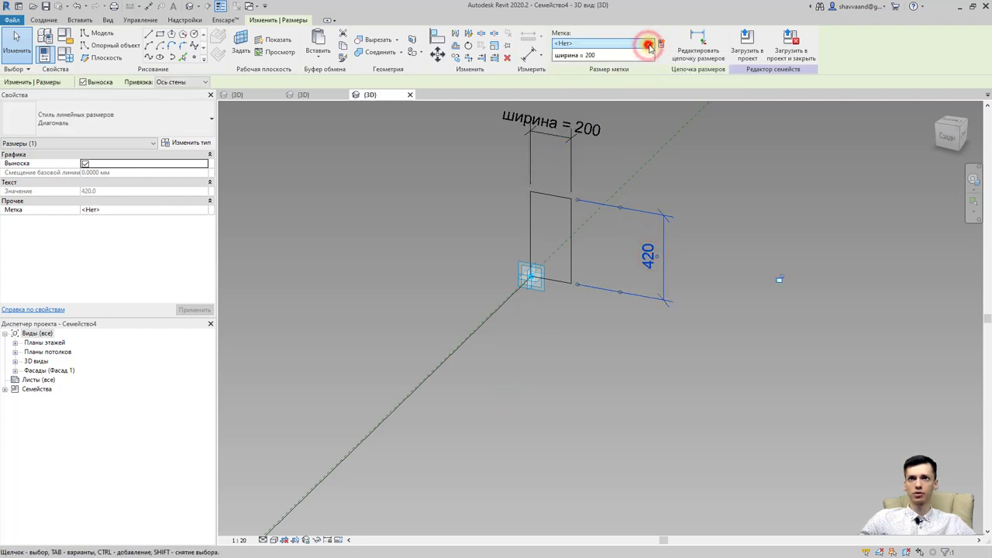
click(665, 44)
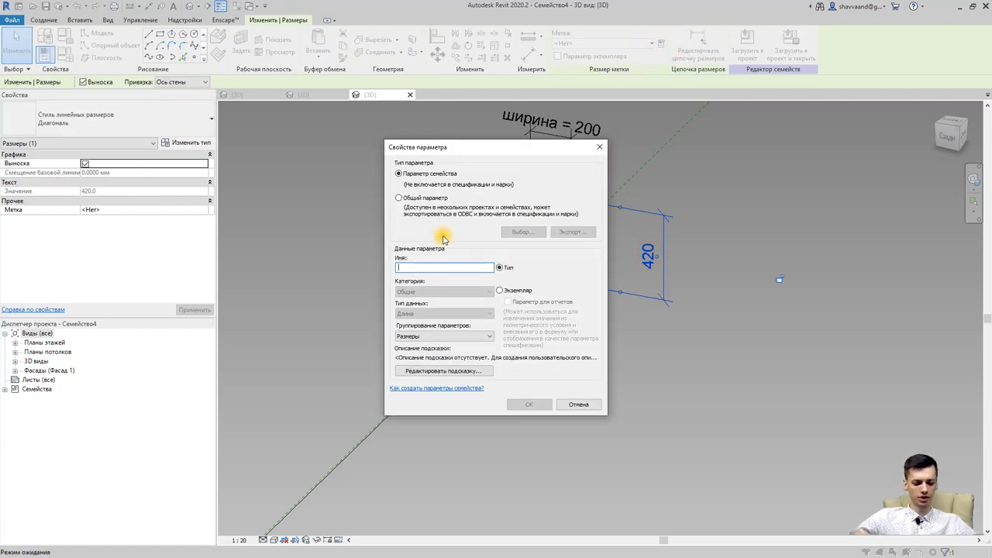
text(высота)
key(Return)
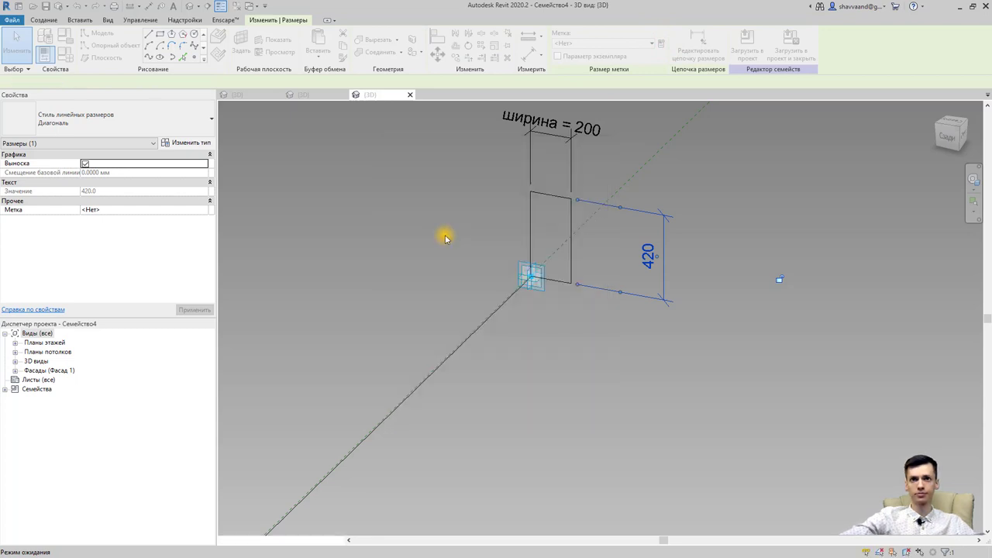
scroll(558, 279, up, 2)
click(566, 295)
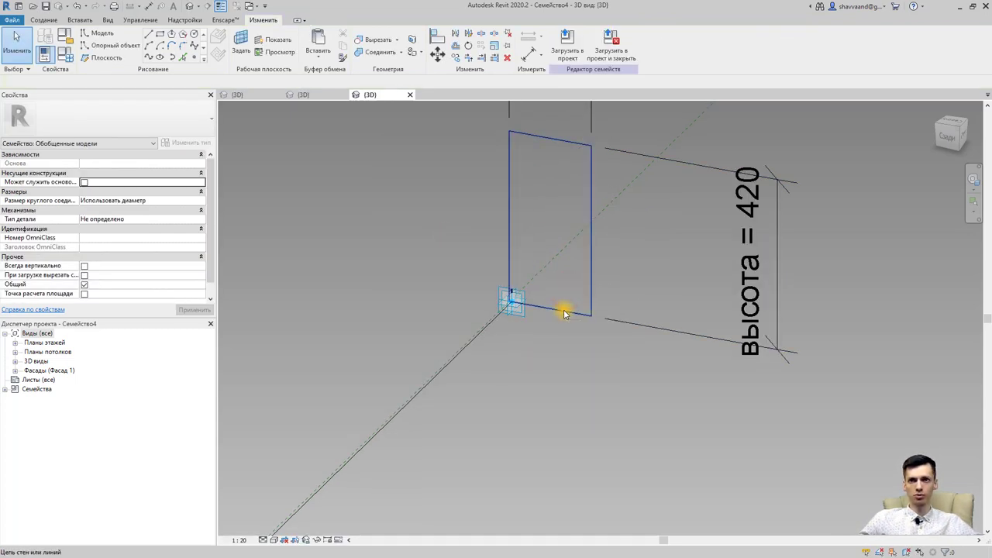
Step: Align the profile edges to the path line and the vertical reference line
click(561, 313)
scroll(530, 304, up, 2)
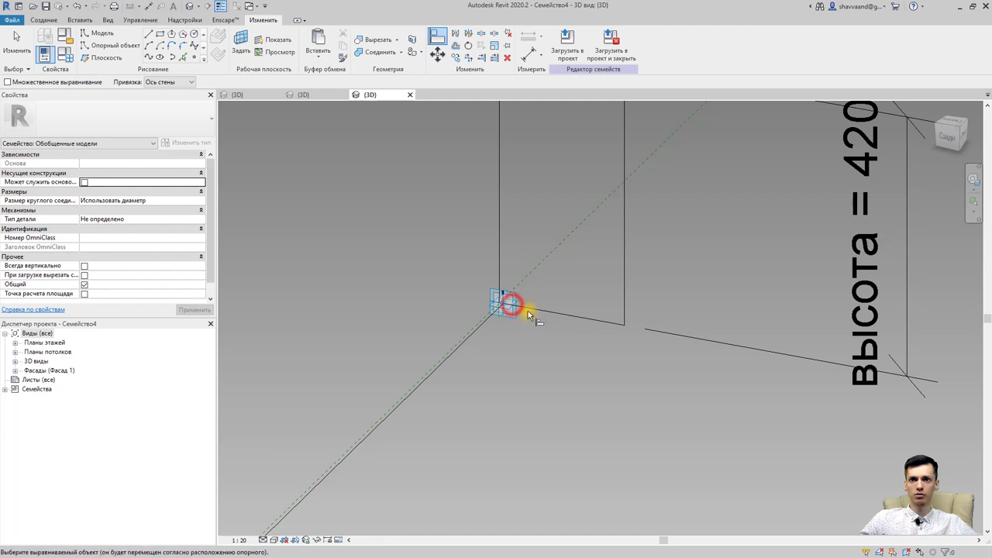
scroll(534, 310, down, 2)
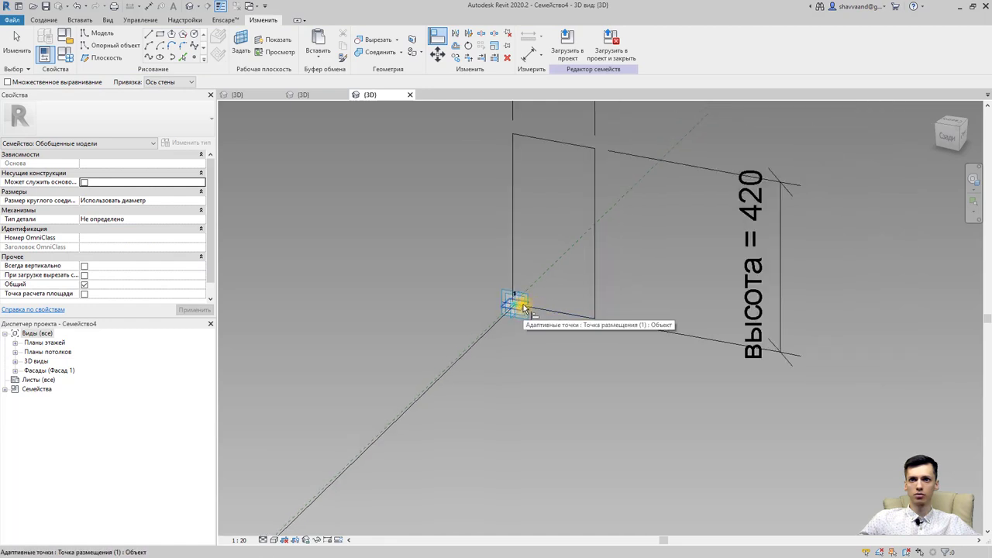
click(540, 311)
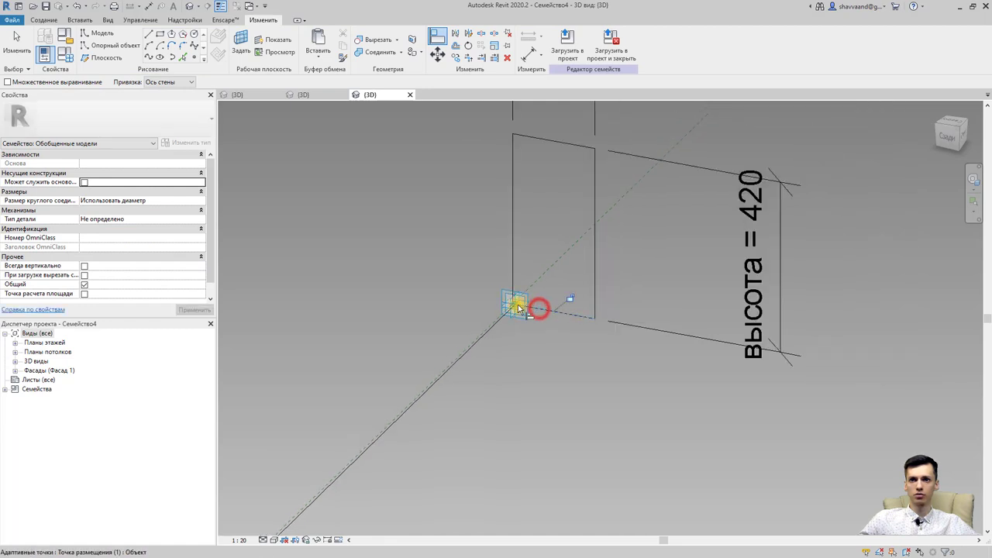
click(571, 300)
click(512, 175)
scroll(516, 310, up, 1)
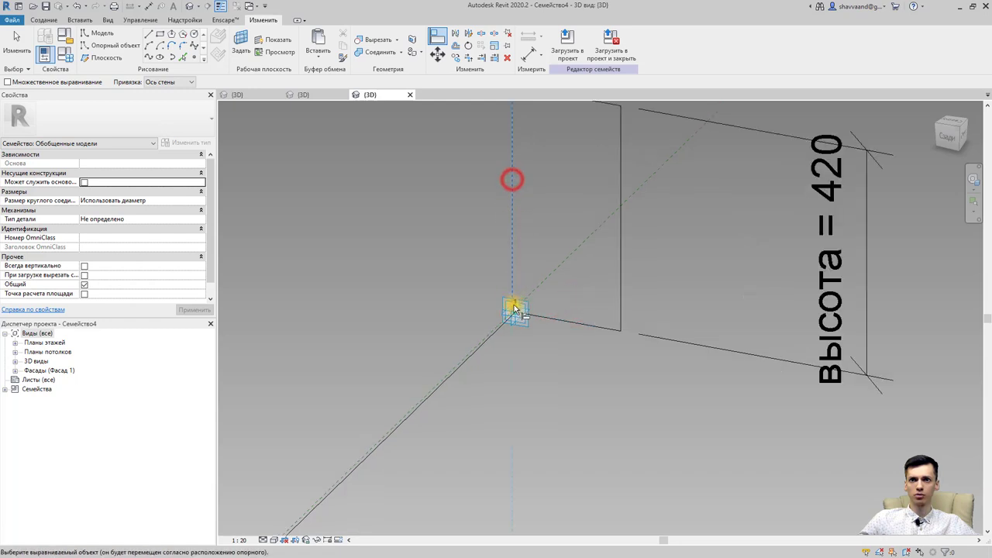
scroll(518, 320, up, 1)
click(518, 328)
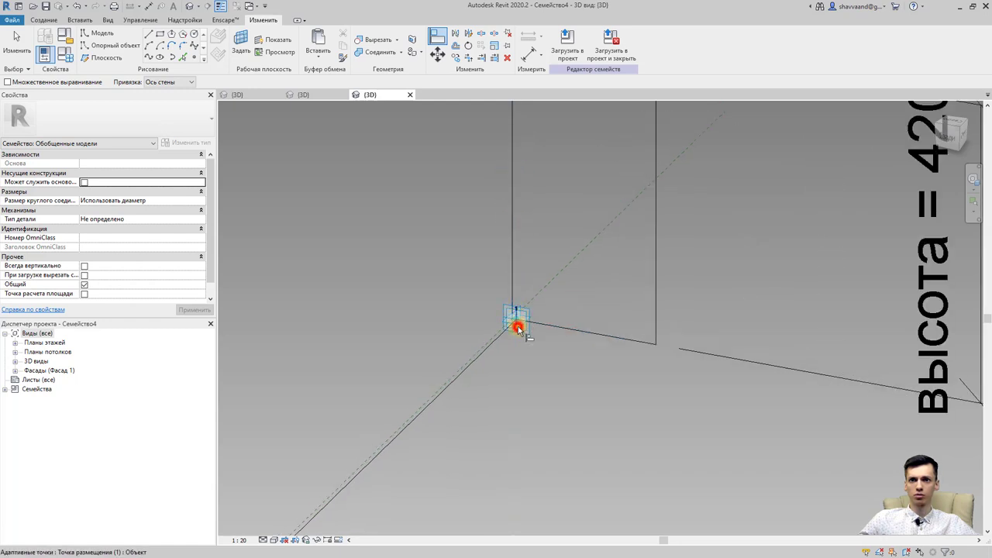
Step: Align the vertical profile line to the adaptive point and lock it
scroll(518, 313, down, 1)
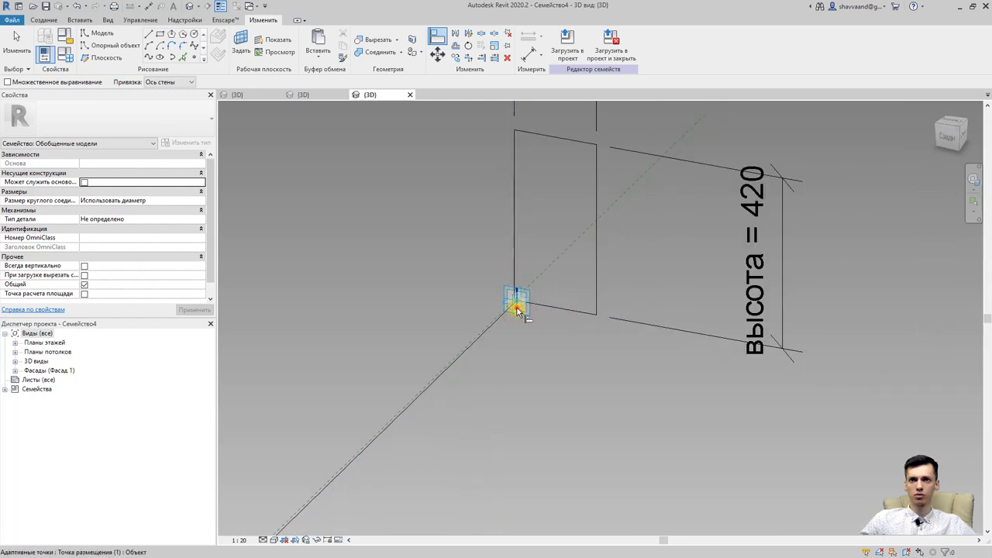
click(517, 308)
click(514, 273)
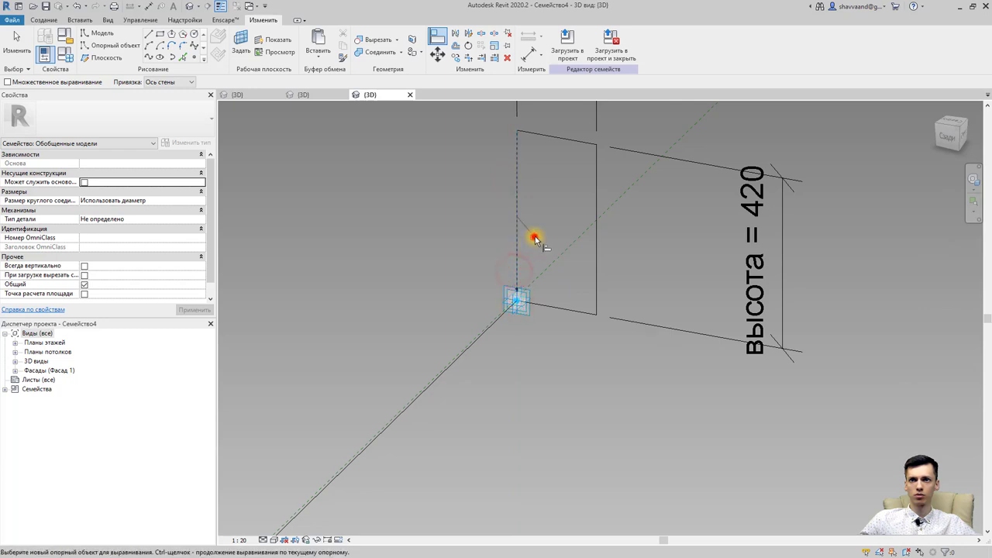
click(532, 237)
scroll(508, 304, down, 2)
scroll(465, 343, down, 2)
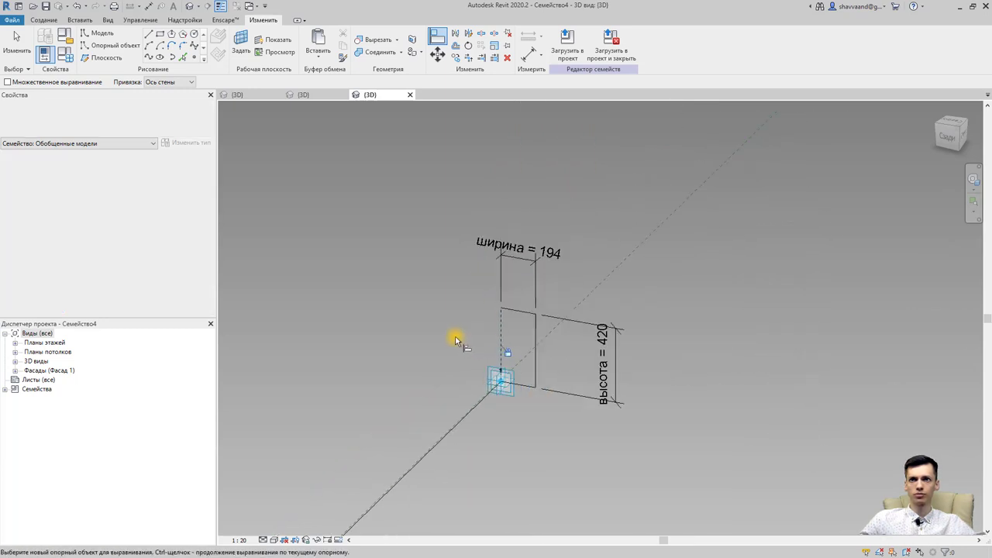
Step: Select the whole rectangle profile together with the path line
shift+middle_drag(450, 372, 602, 368)
scroll(612, 368, down, 2)
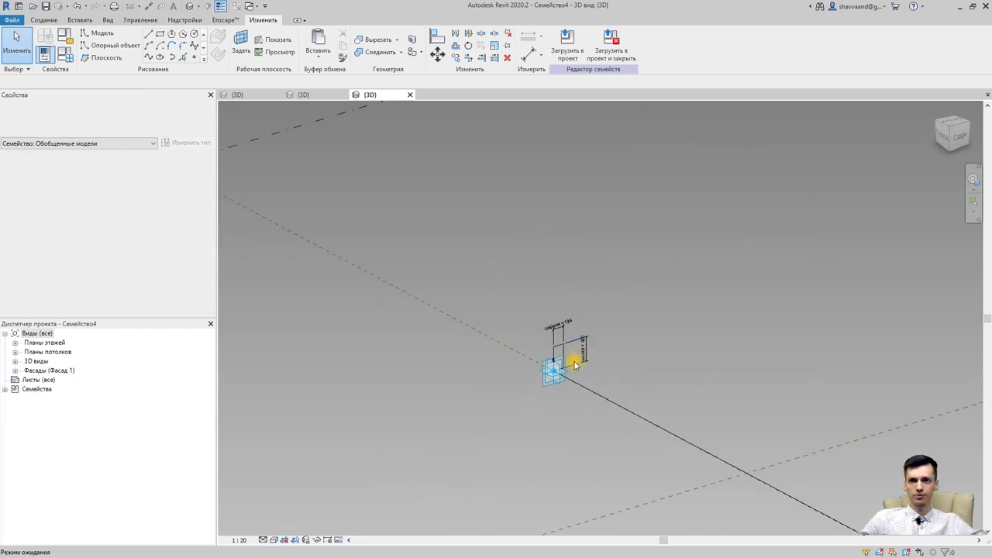
click(593, 377)
key(z)
key(f)
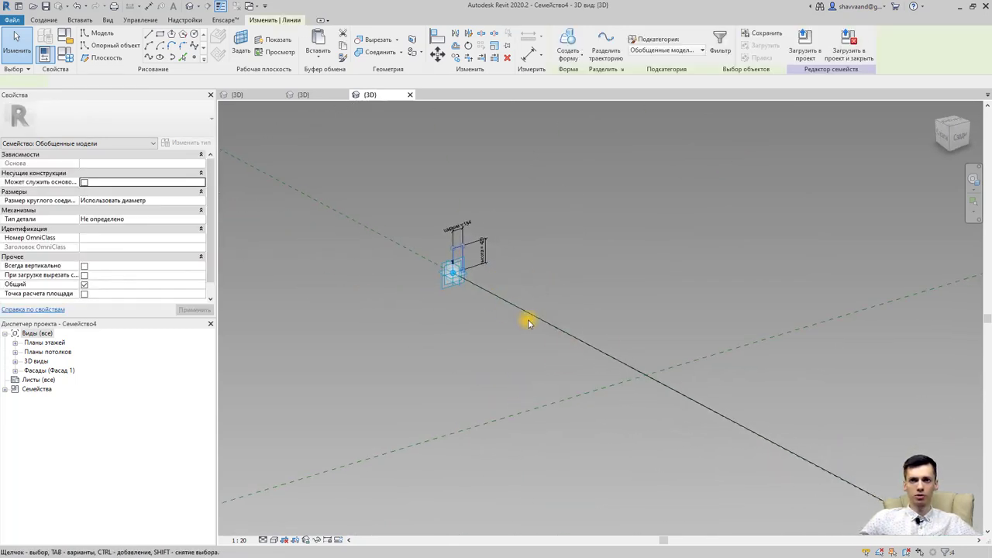
click(564, 328)
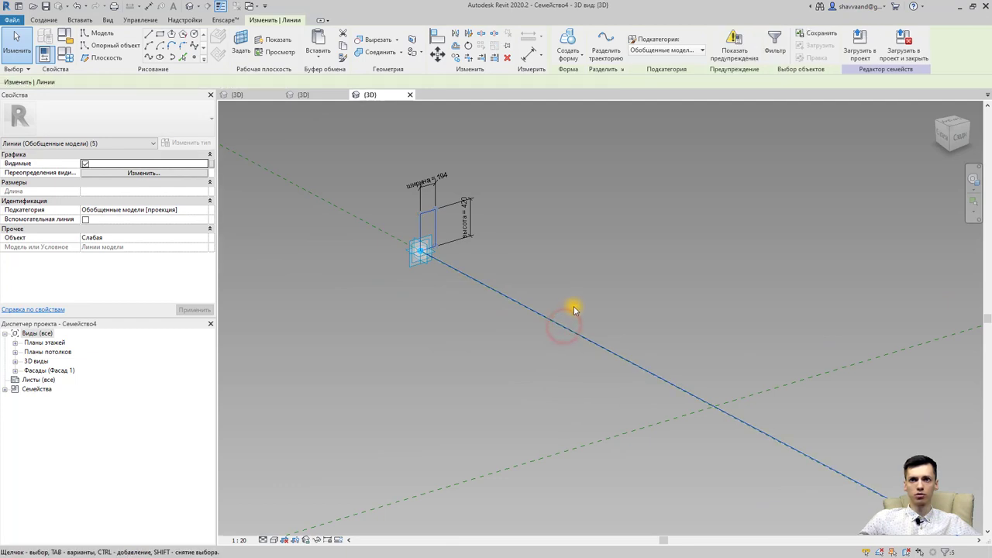
scroll(579, 306, down, 1)
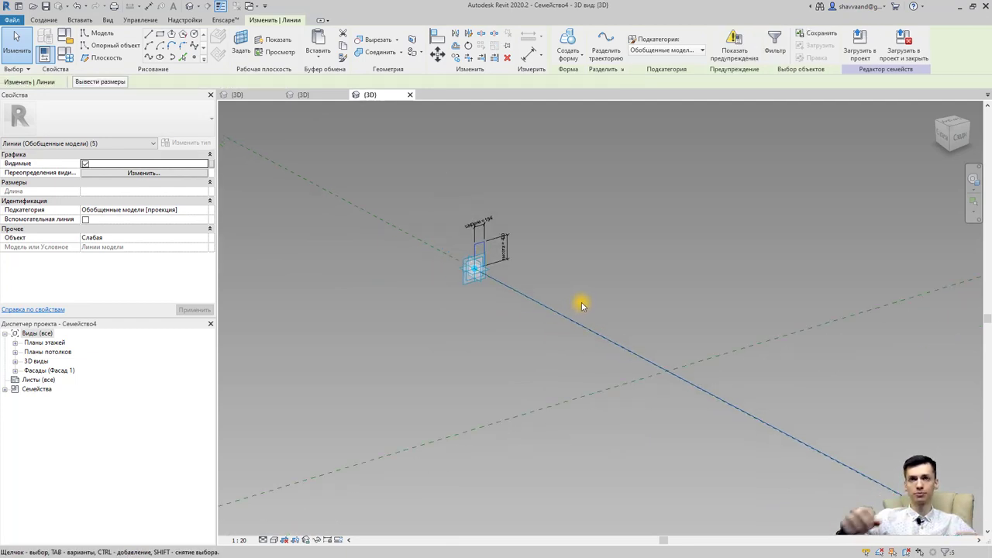
scroll(589, 233, down, 2)
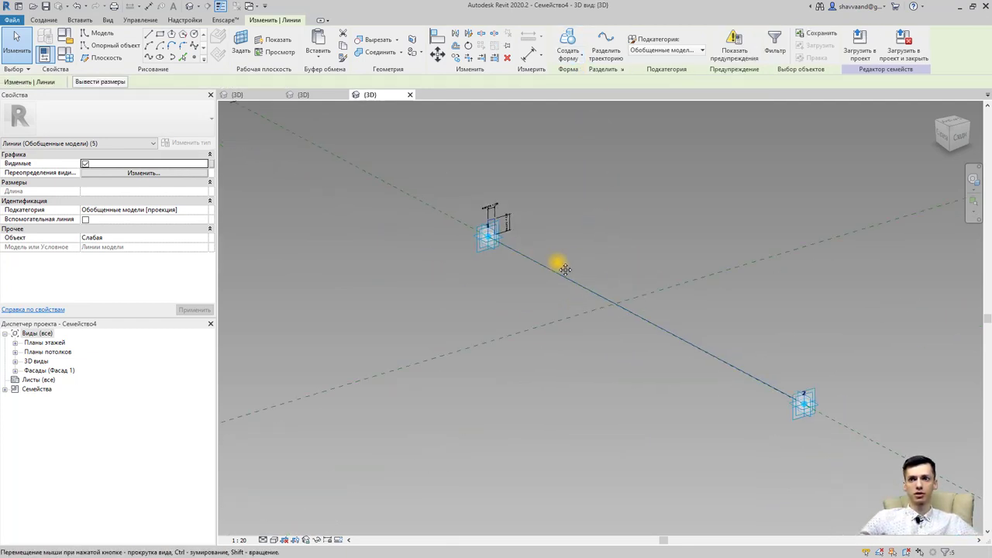
Step: Create a solid form beam along the path, deleting the invalid dimensions in the error
click(571, 63)
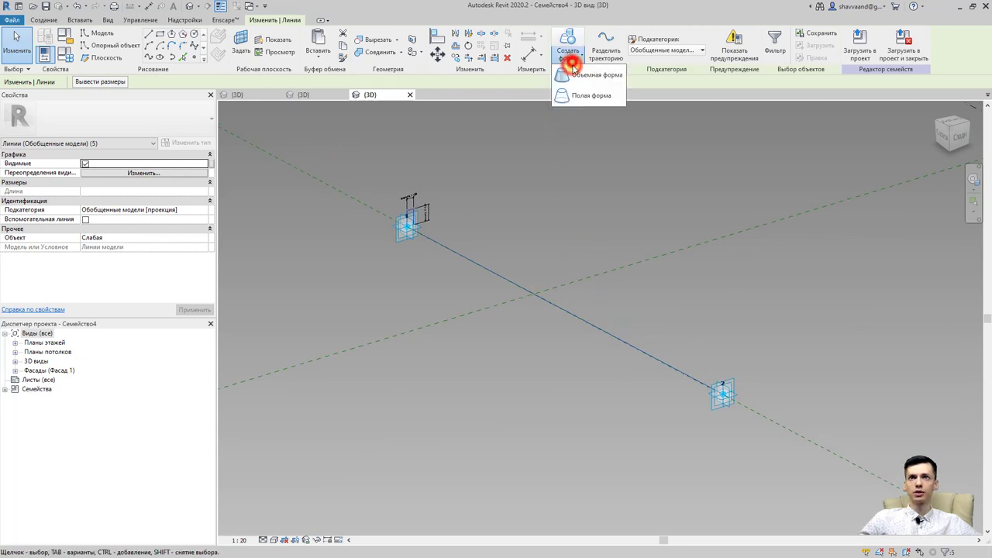
click(577, 68)
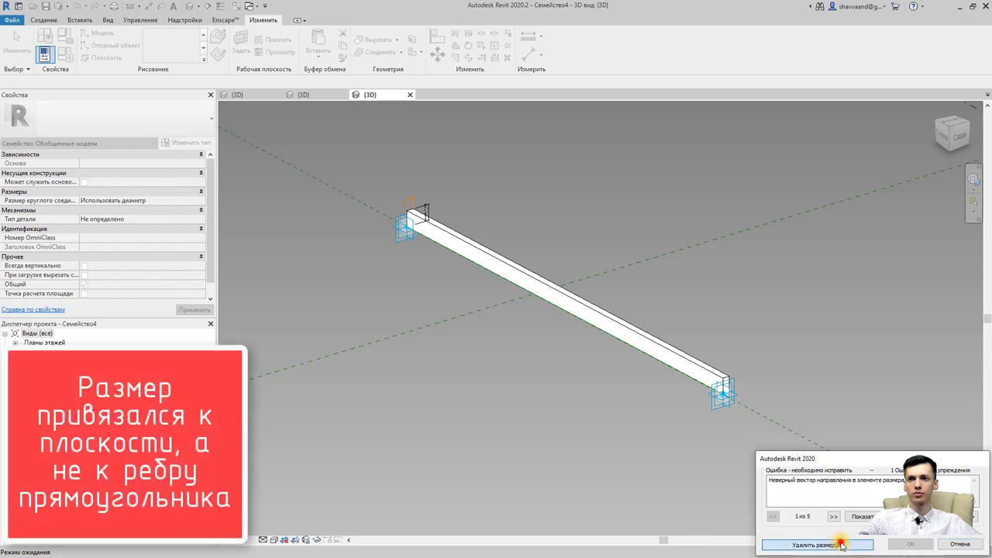
click(841, 544)
scroll(404, 192, up, 2)
scroll(413, 279, up, 2)
scroll(403, 255, up, 1)
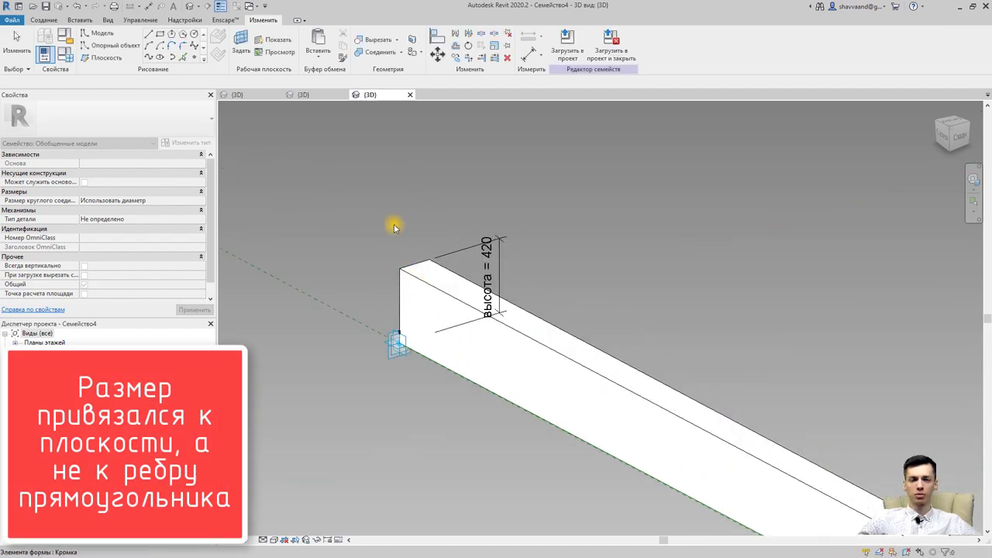
Step: Add a 194 aligned dimension across the top of the beam end
click(532, 60)
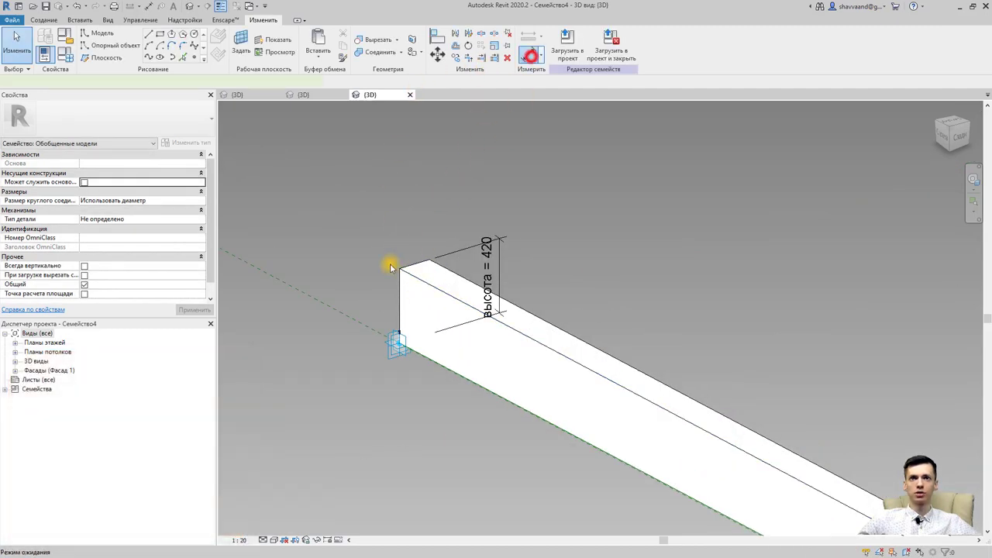
click(399, 301)
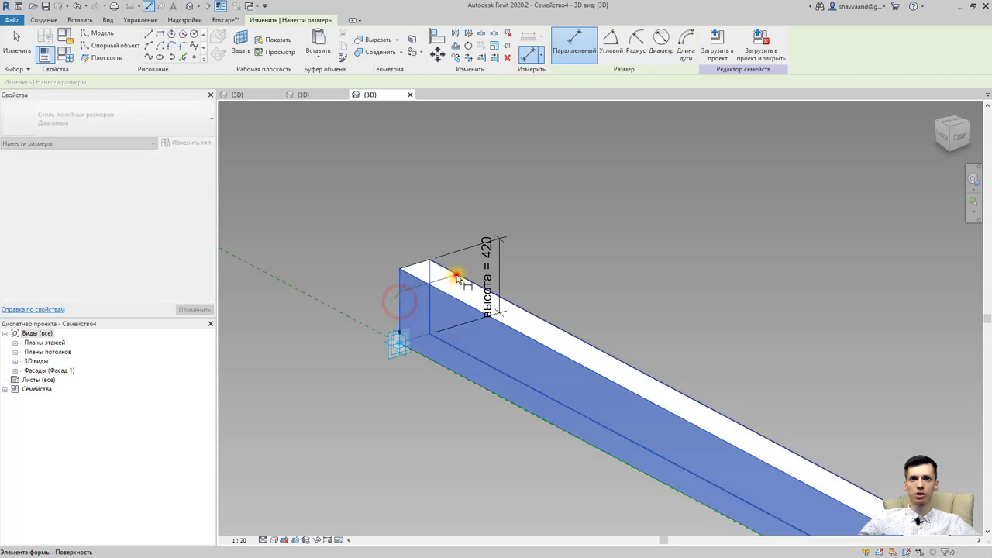
click(455, 277)
click(405, 230)
Step: Label the 194 dimension with the ширина parameter
key(Escape)
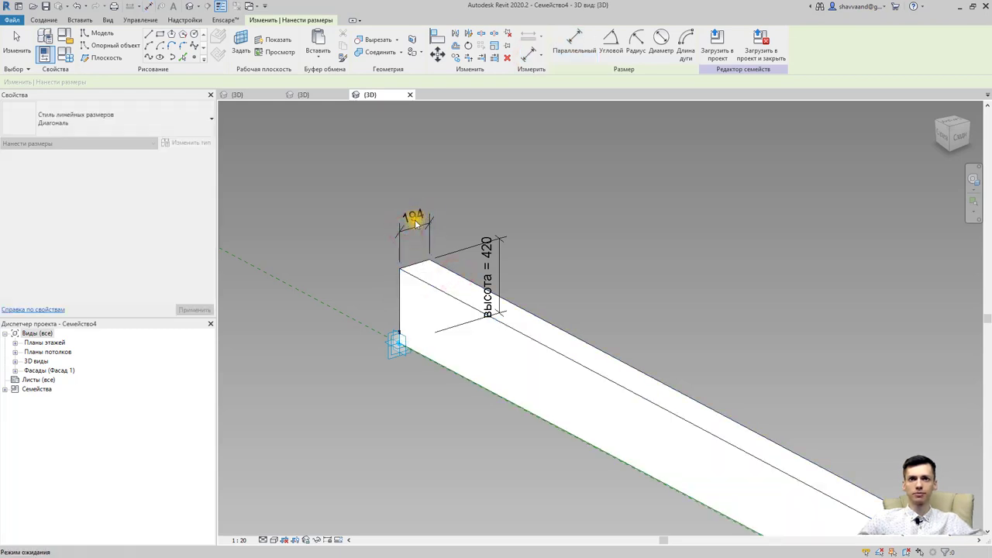
click(414, 217)
click(601, 43)
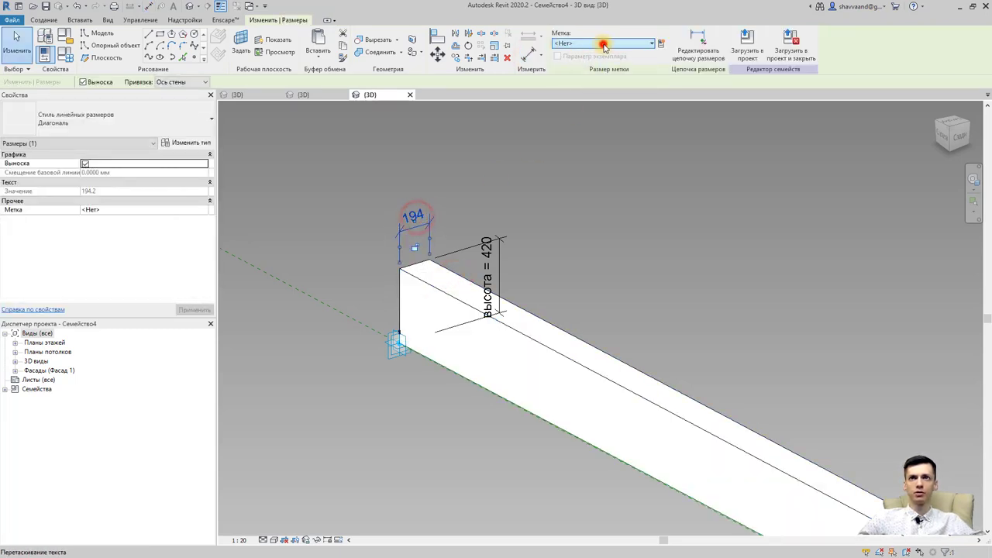
click(591, 103)
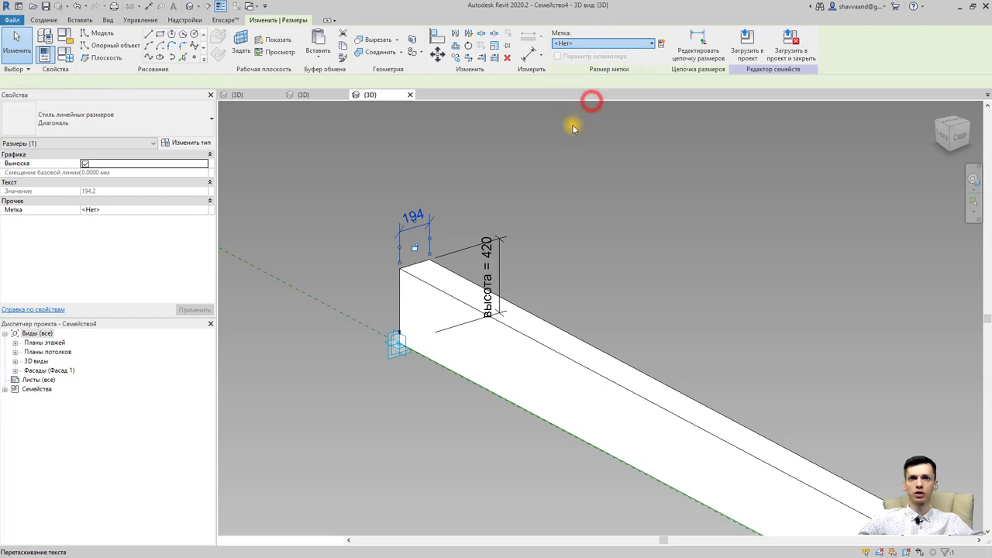
click(517, 206)
Step: Orbit the beam to a diagonal view and start an aligned dimension with DI
mouse_move(719, 295)
shift+middle_down()
mouse_move(413, 160)
mouse_move(625, 290)
mouse_move(643, 318)
mouse_move(383, 405)
shift+middle_up()
scroll(383, 405, up, 3)
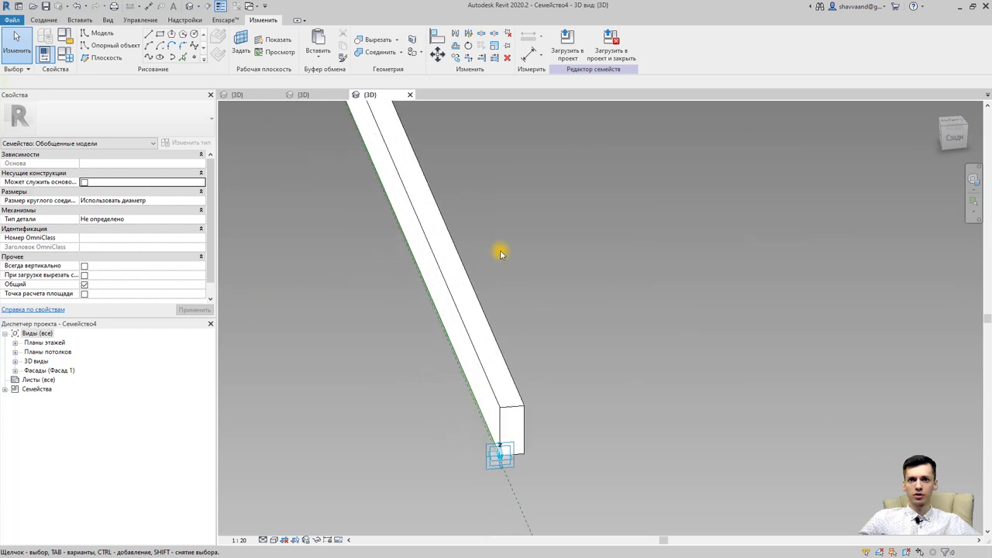
key(d)
key(i)
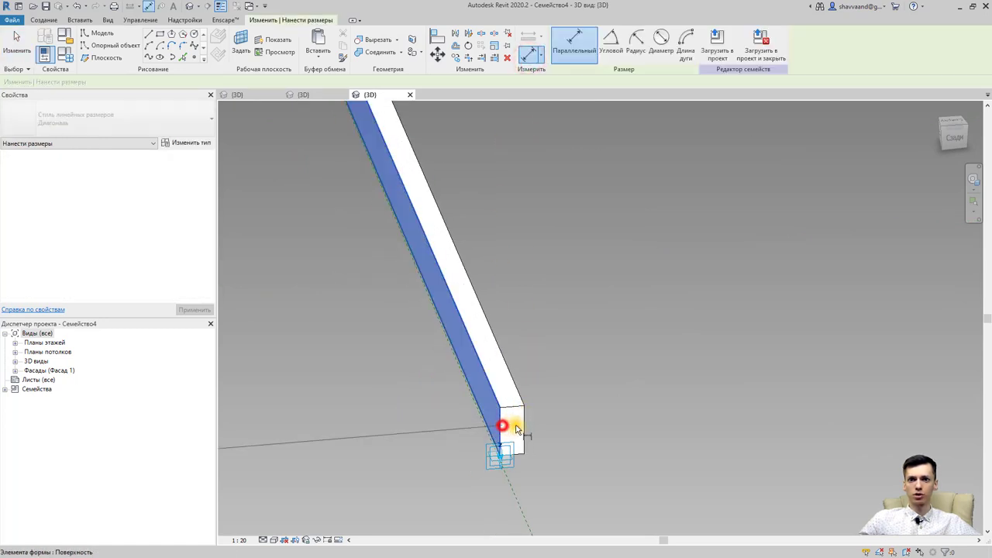
click(524, 426)
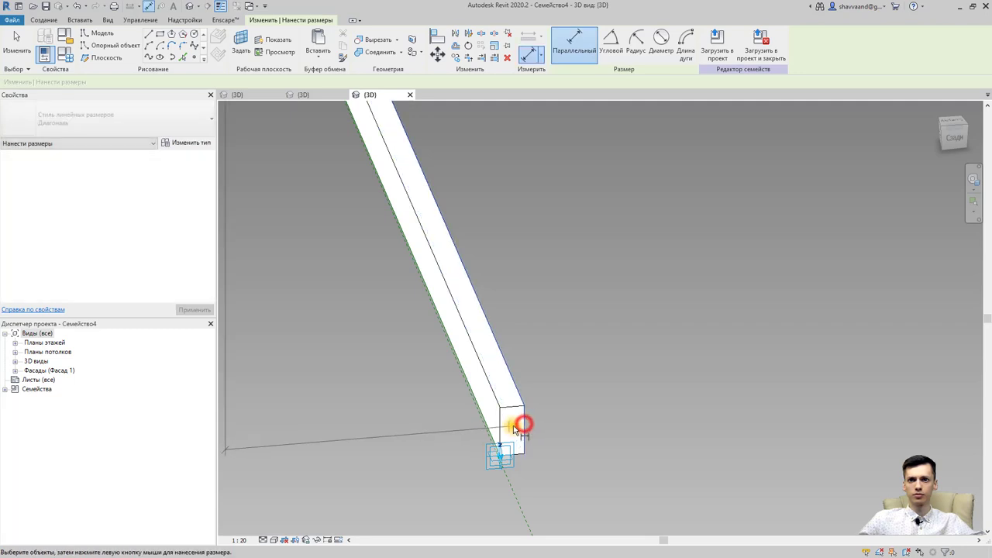
key(Escape)
key(Escape)
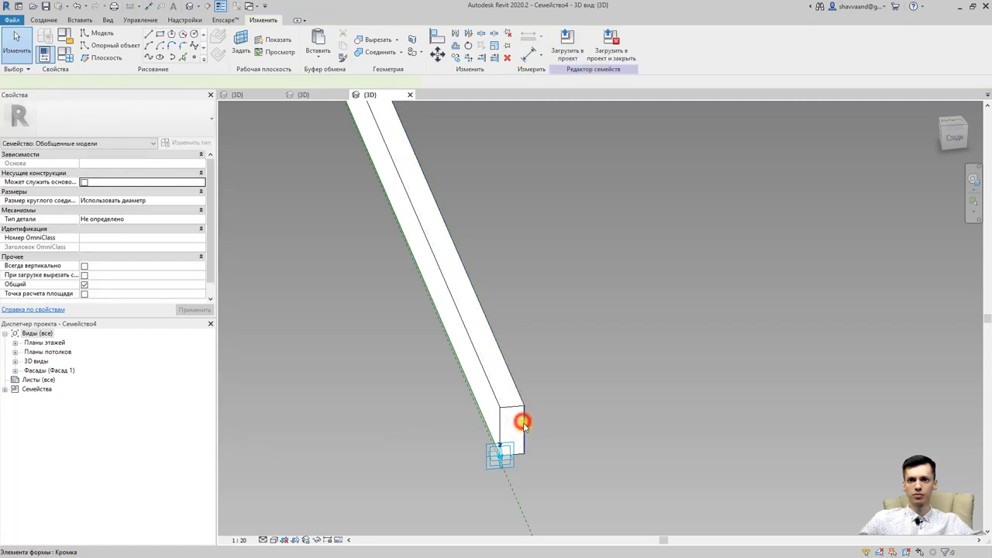
Step: Place aligned dimensions on the beam end: 194 wide and 420 high
click(523, 423)
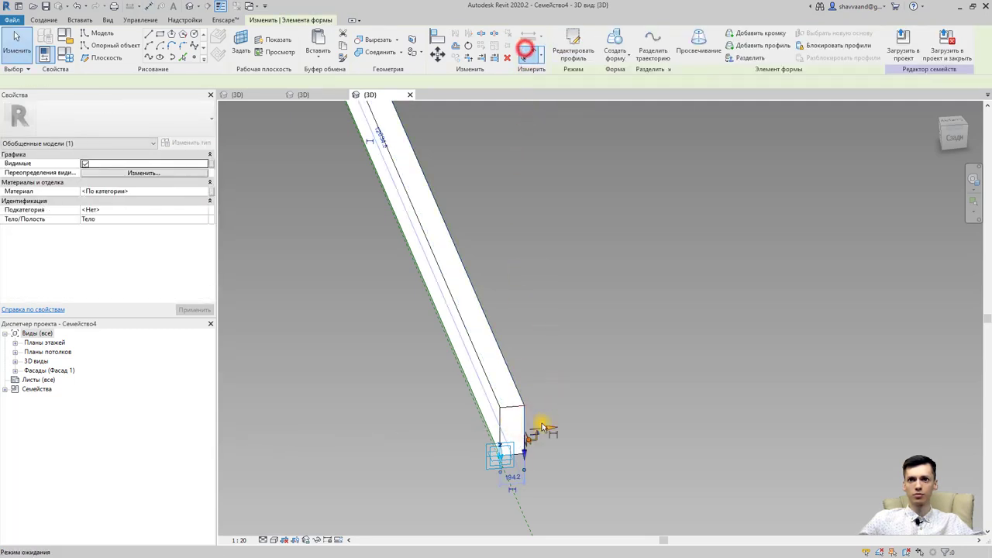
click(521, 426)
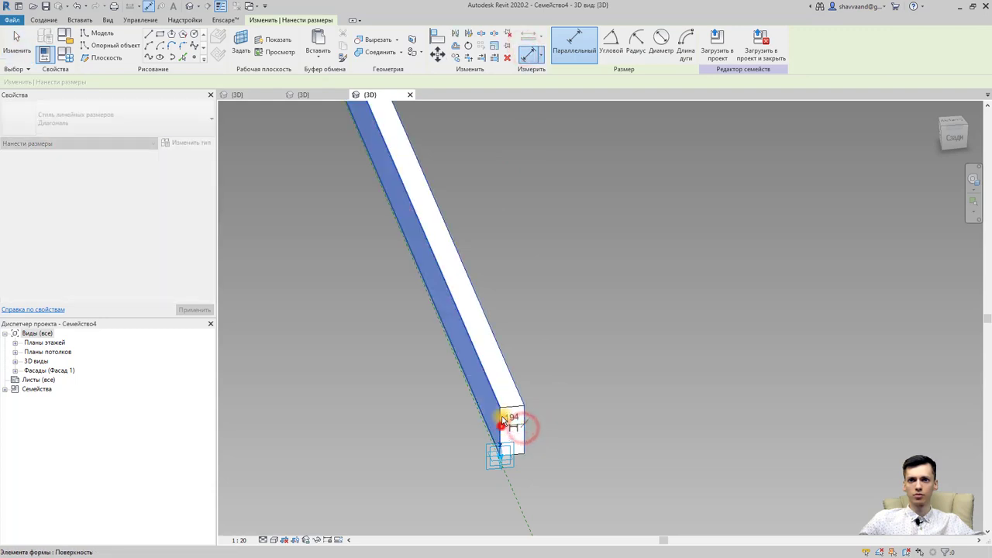
click(504, 333)
click(511, 408)
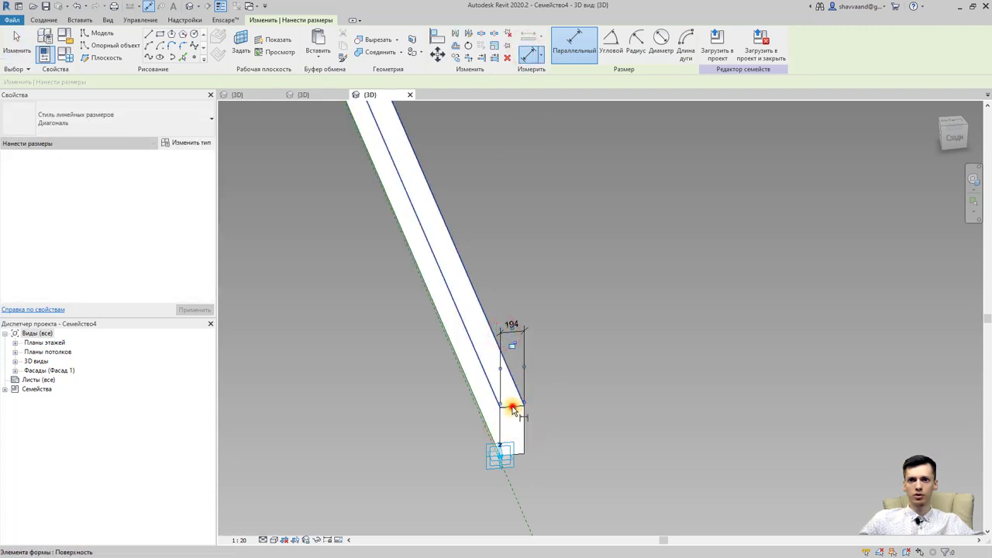
click(518, 454)
click(419, 448)
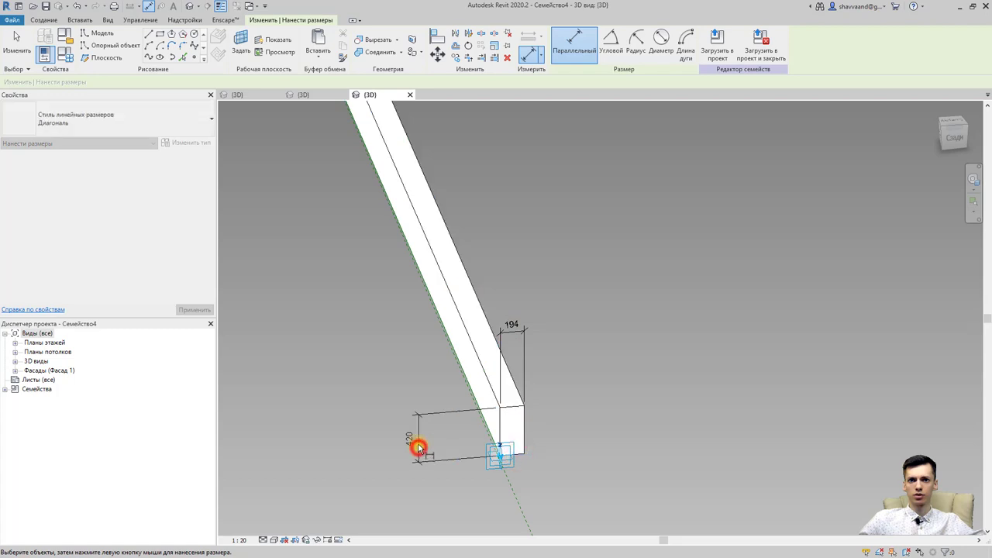
key(Escape)
Step: Label the 420 dimension as высота and the 194 dimension as ширина
click(408, 436)
click(592, 43)
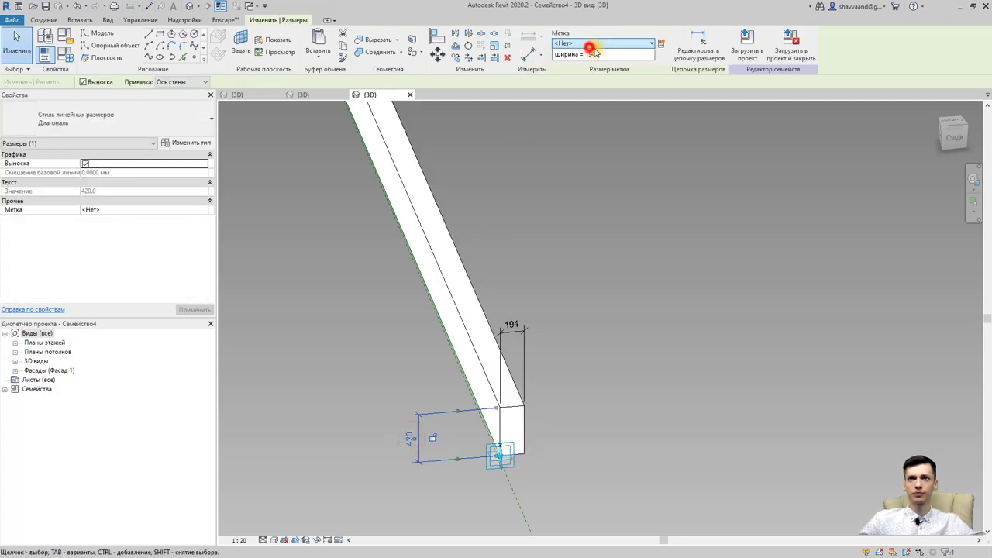
click(586, 91)
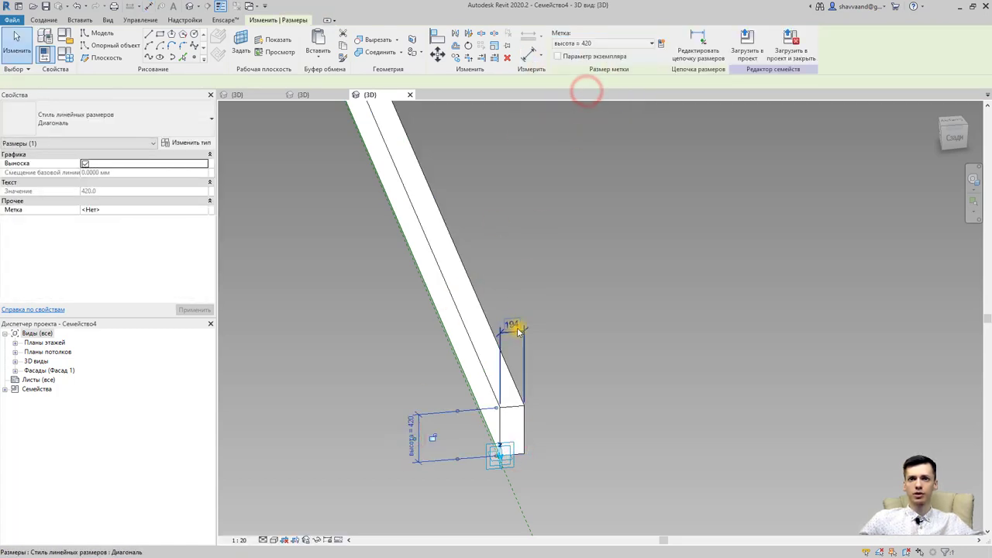
click(517, 327)
click(593, 42)
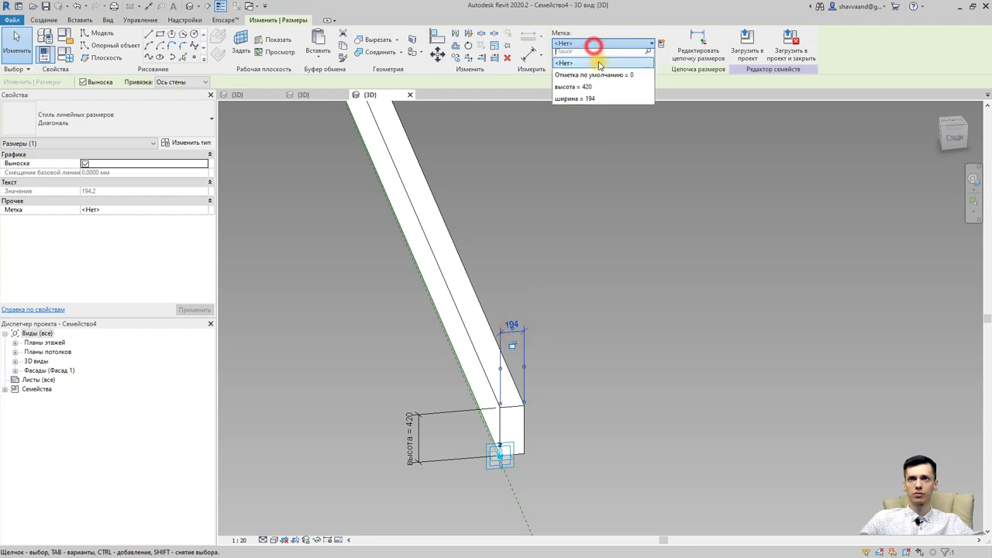
click(580, 101)
click(465, 270)
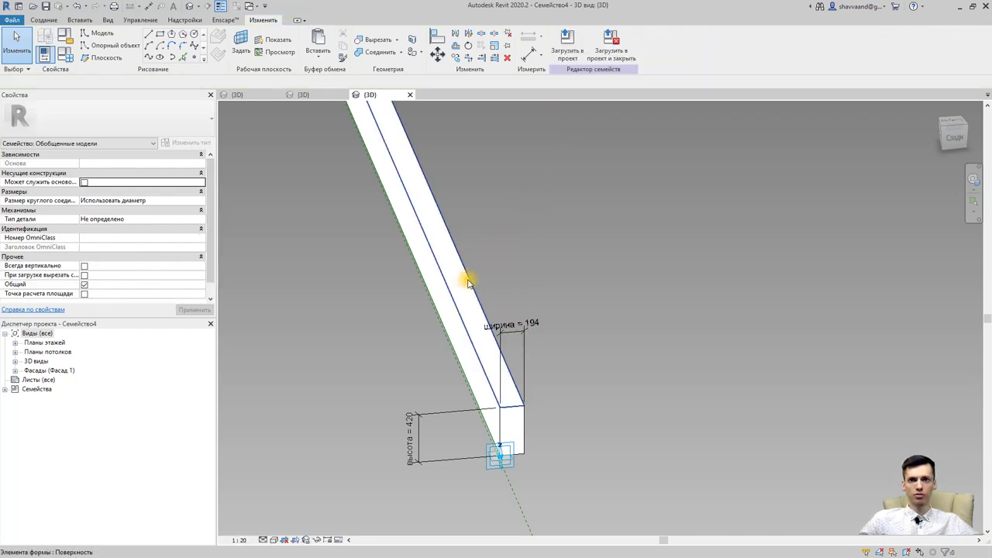
click(453, 282)
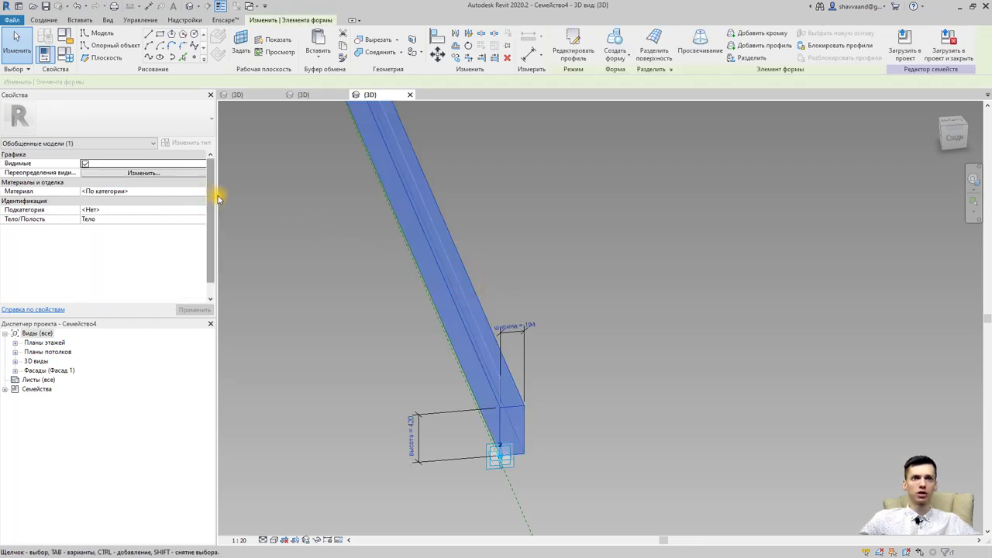
Step: Associate the form's Material property with a new family parameter named материал
drag(217, 196, 250, 196)
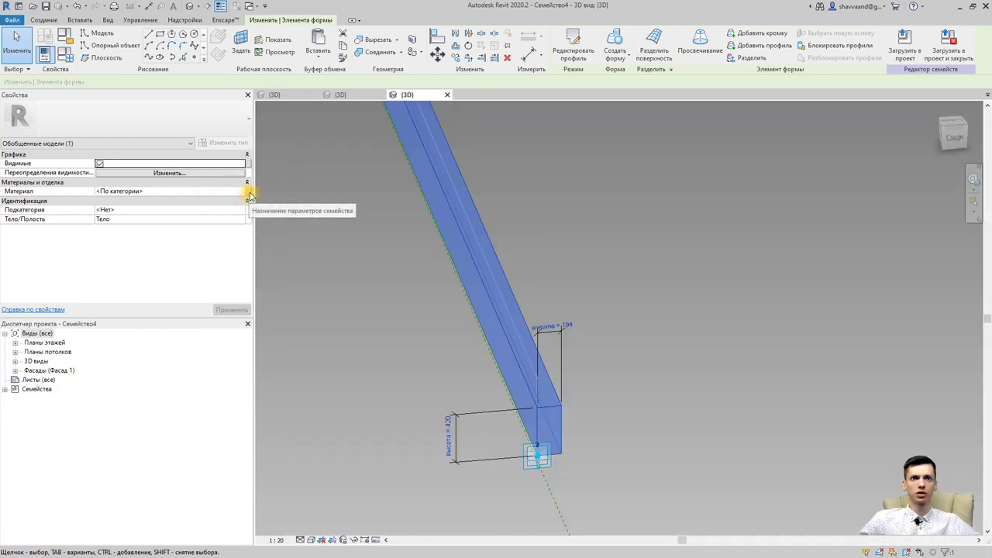
click(250, 194)
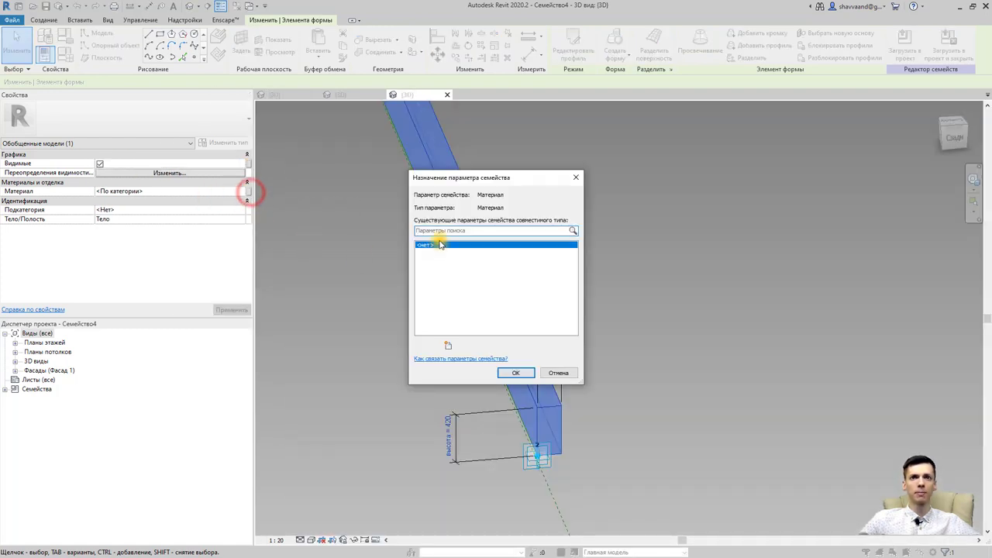
click(448, 345)
text(материал)
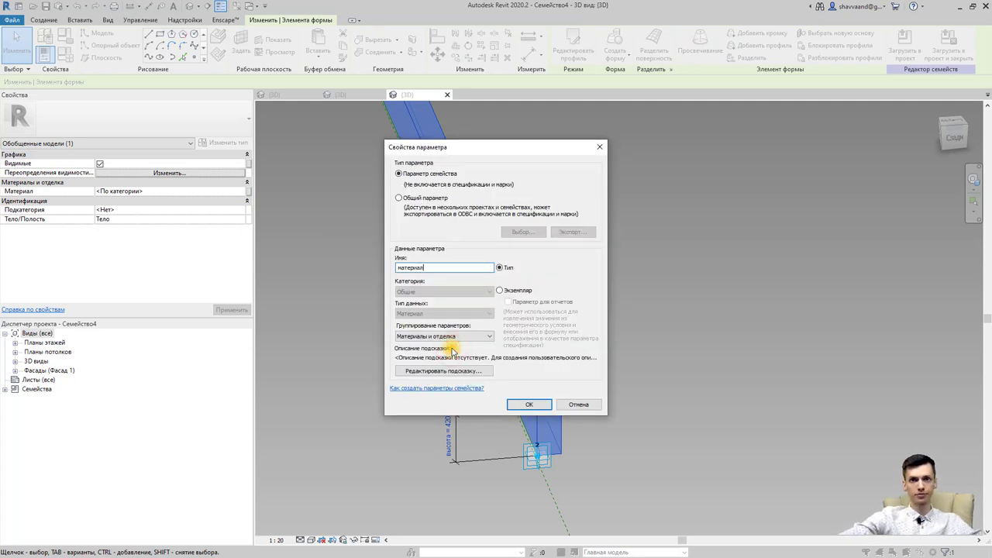
key(Return)
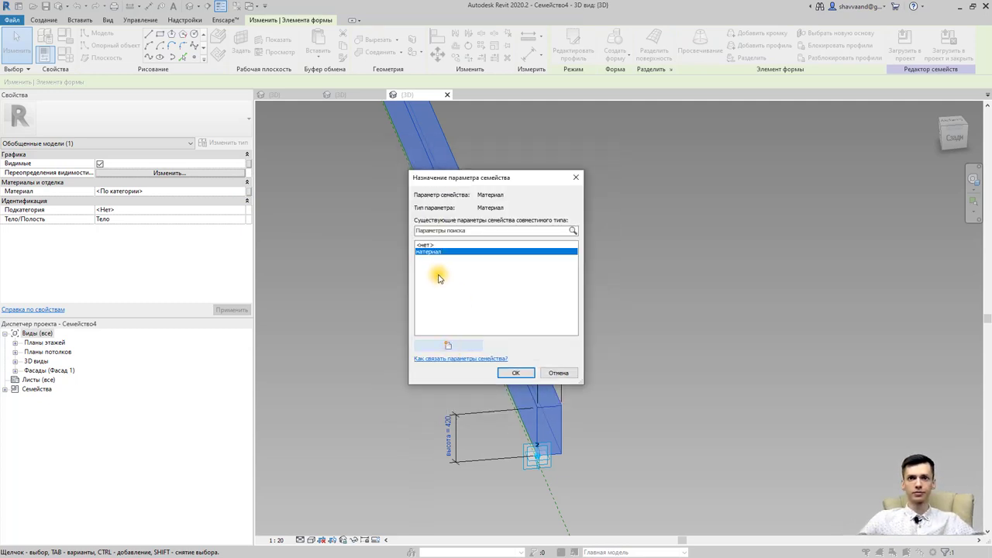
click(516, 373)
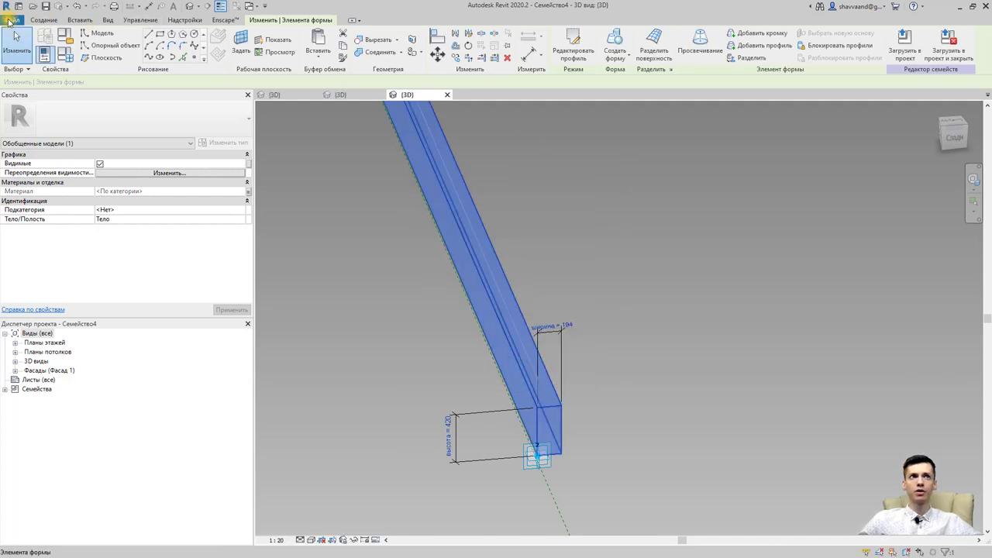
Step: Save the beam family under the new name r1.rfa
click(10, 20)
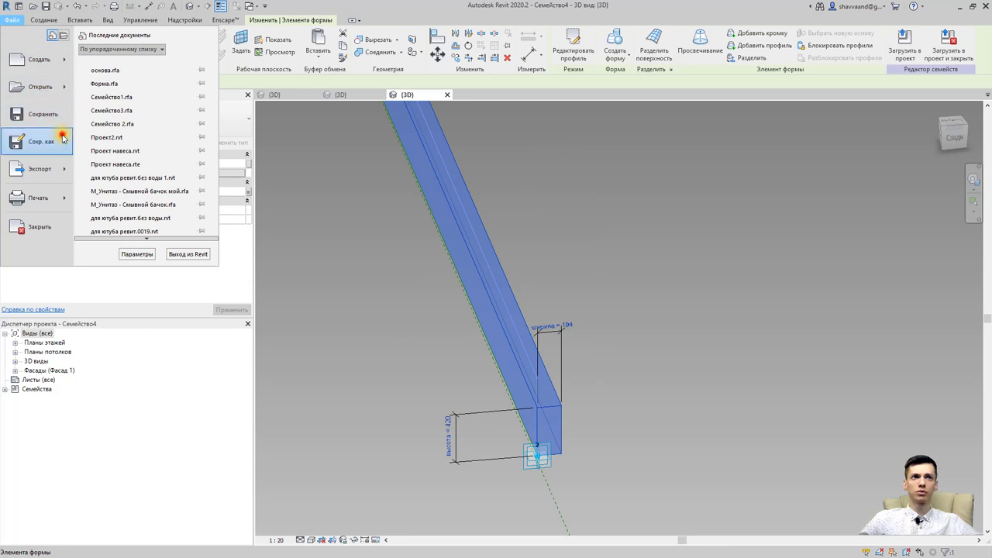
click(61, 138)
mouse_move(40, 141)
click(117, 142)
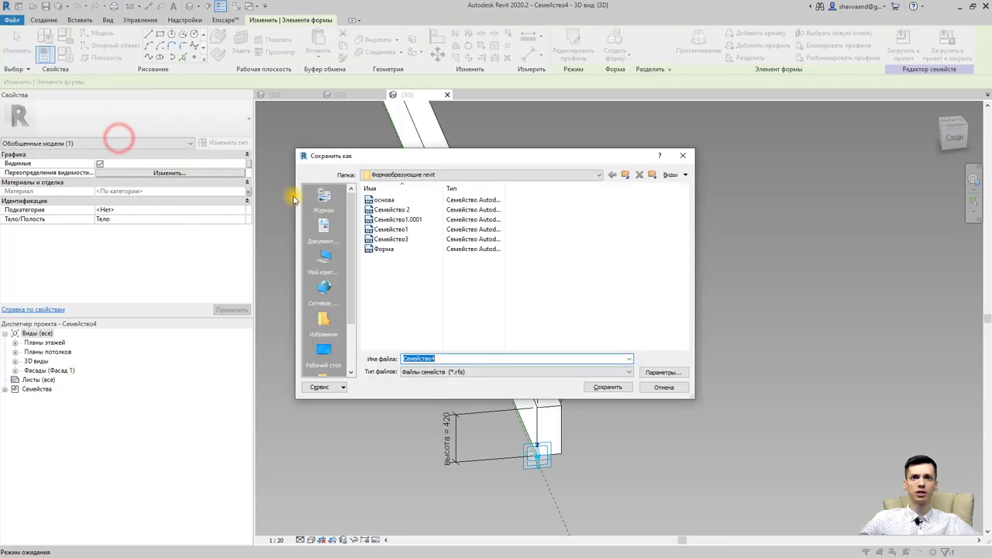
double_click(454, 360)
text(г1)
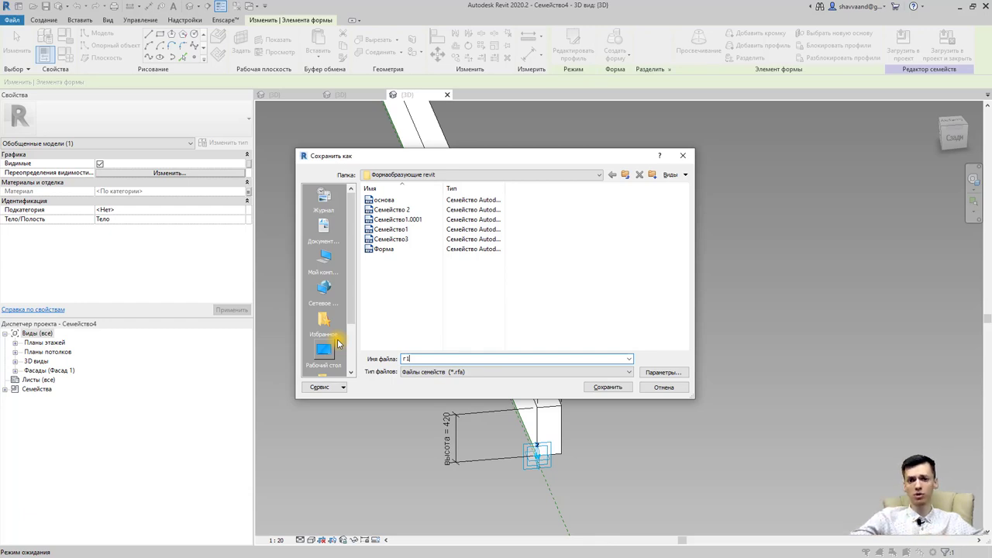
click(600, 387)
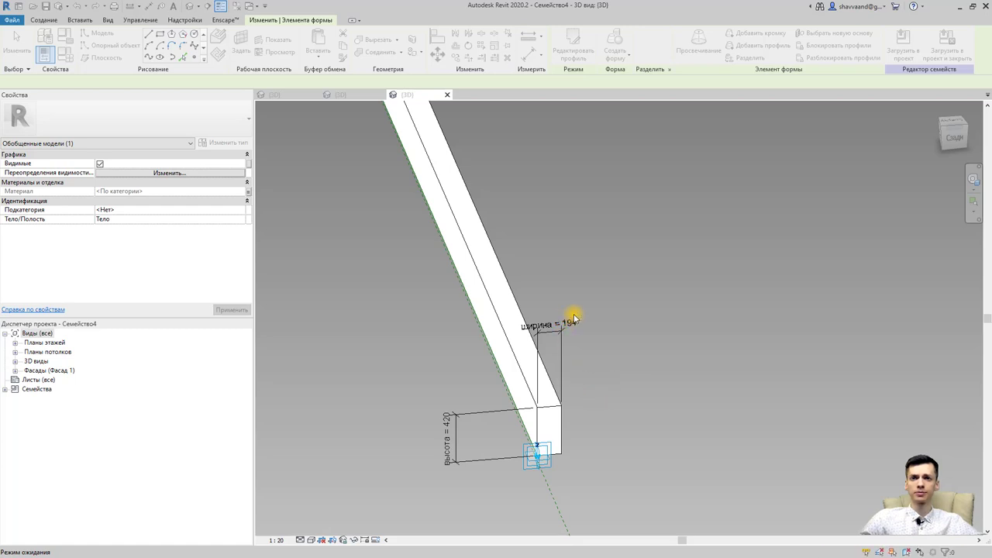
Step: Load the r1 beam family into the open Форма.rfa family
click(560, 50)
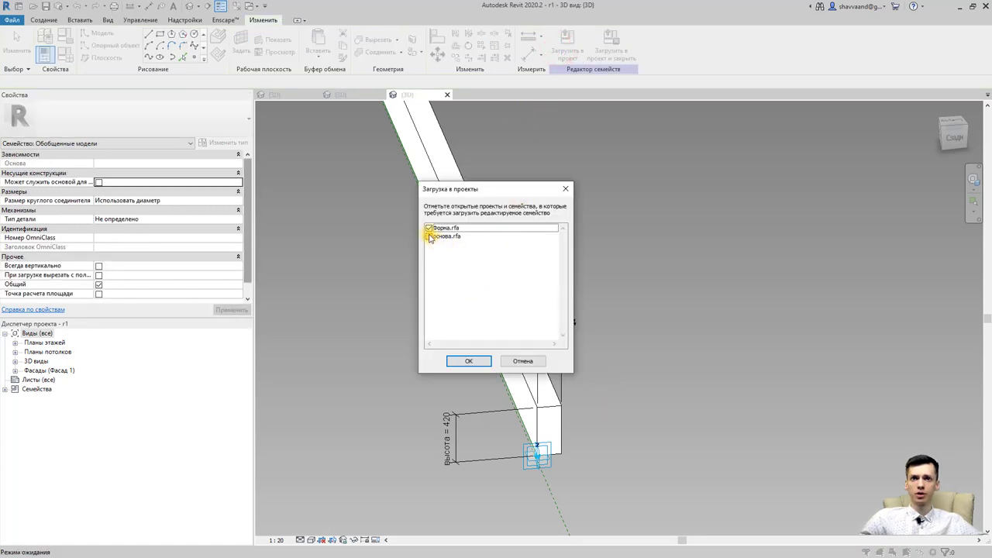
click(462, 362)
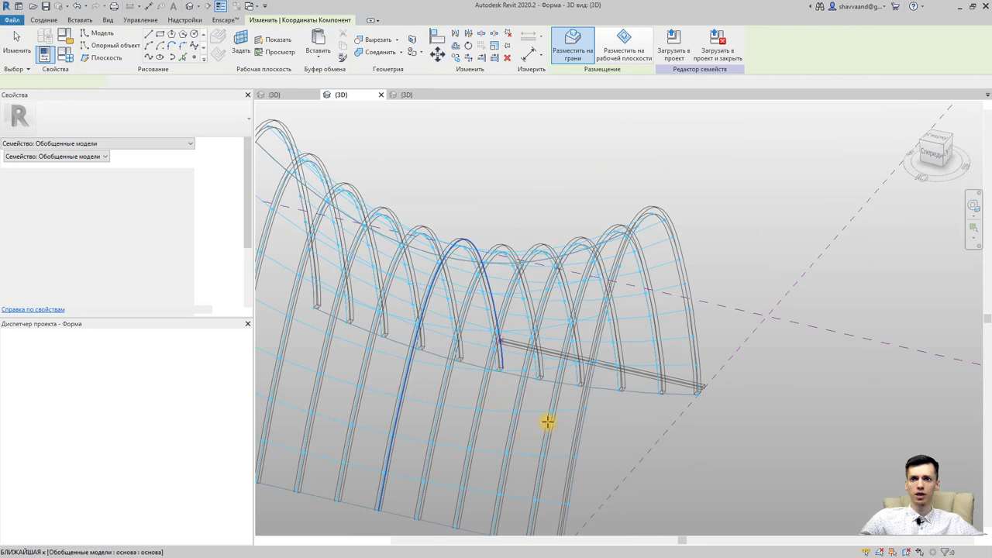
scroll(547, 422, up, 3)
scroll(563, 414, down, 1)
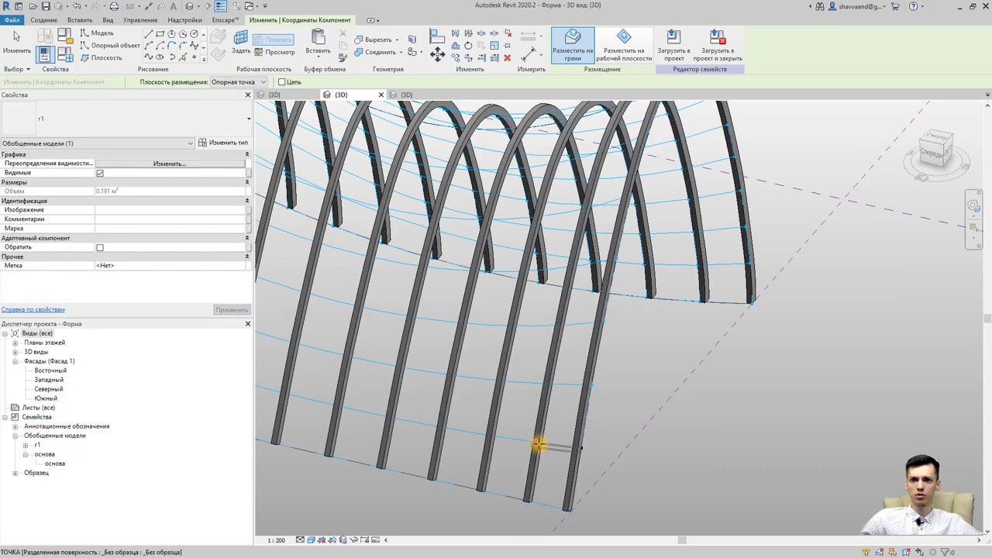
Step: Place an r1 beam between two neighbouring arch ribs and flip it
click(539, 444)
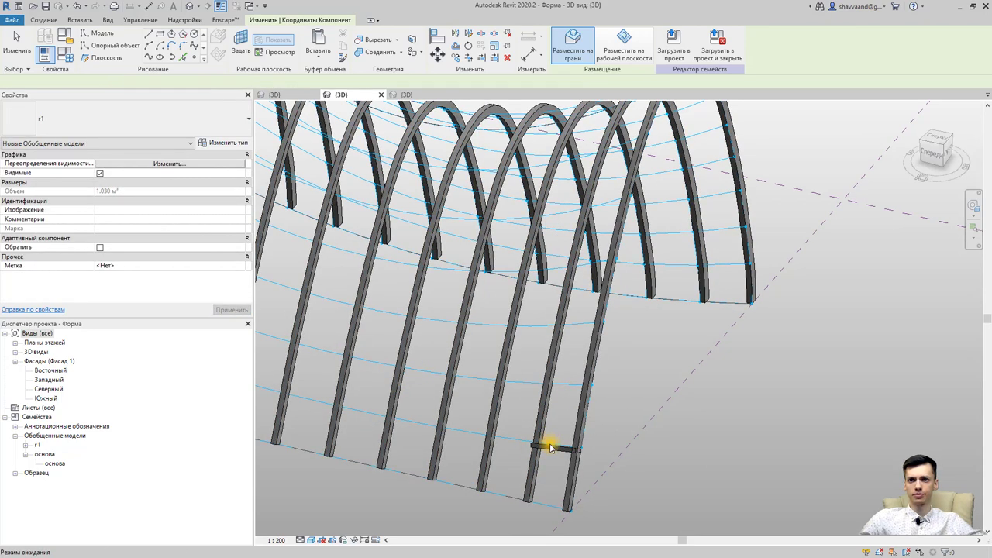
key(Escape)
scroll(548, 455, up, 5)
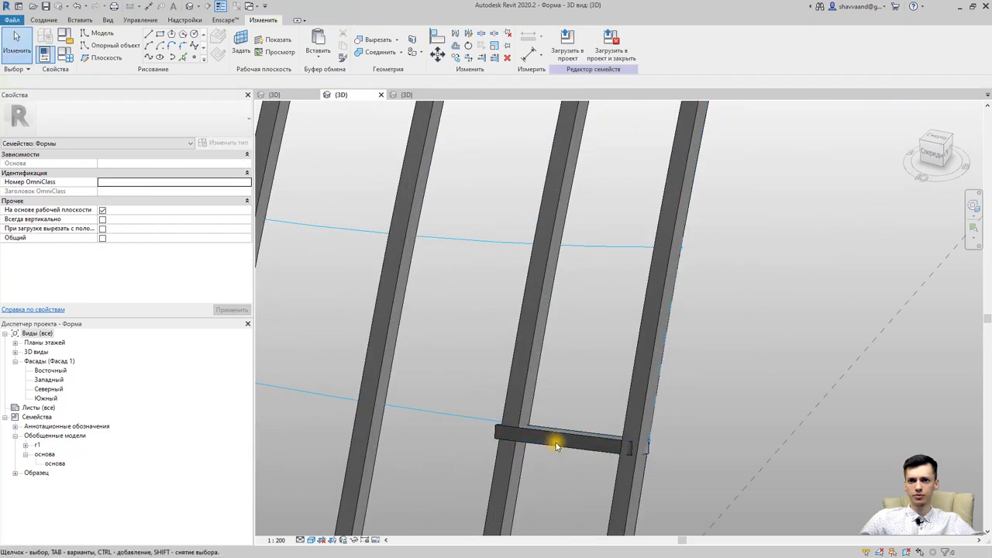
click(557, 449)
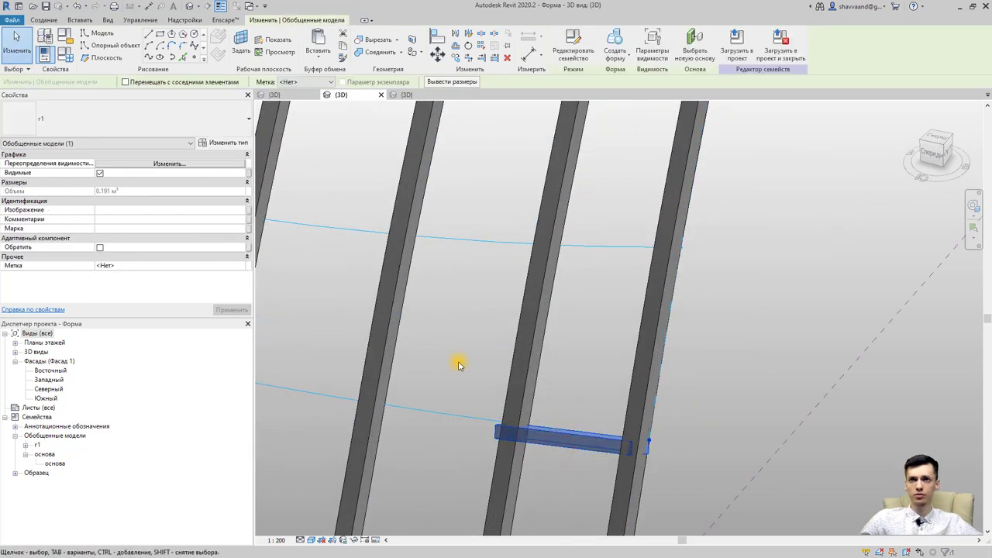
click(102, 249)
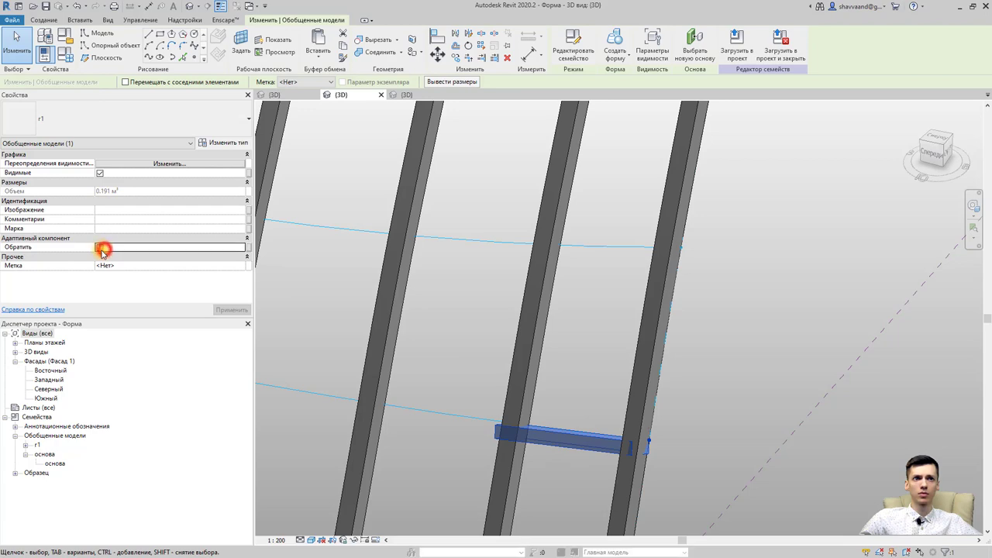
click(102, 248)
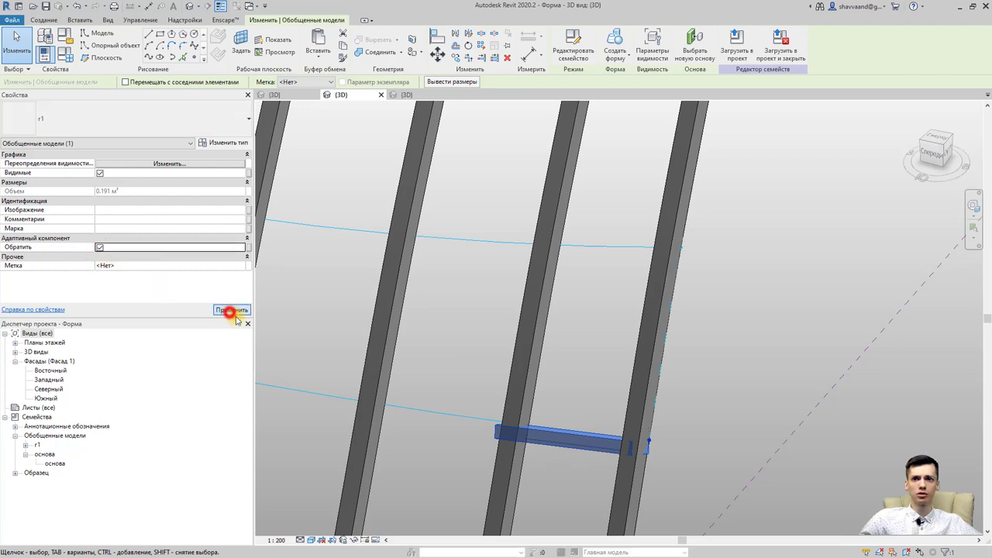
click(233, 311)
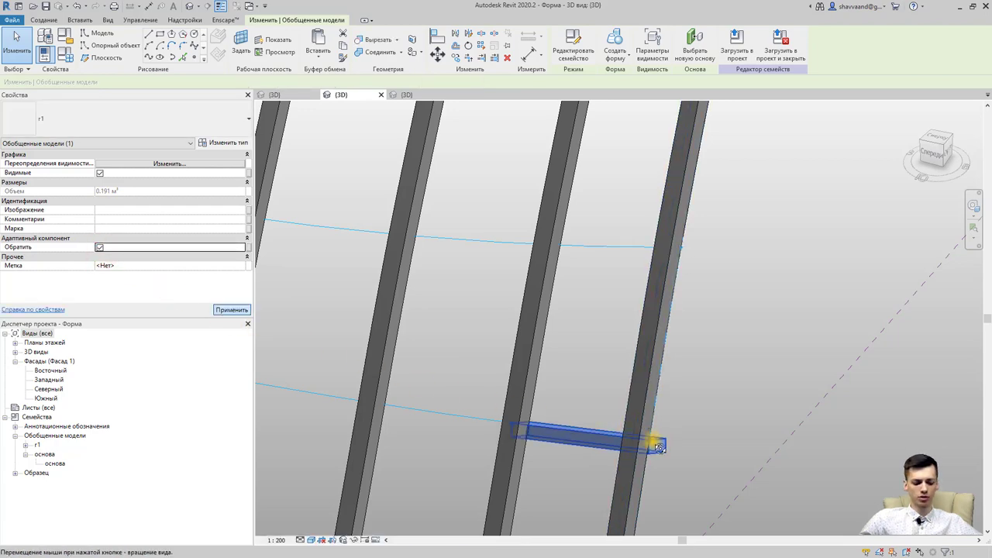
Step: Orbit to inspect the flipped crossbar, then reselect it and open its type properties
shift+middle_drag(659, 447, 631, 416)
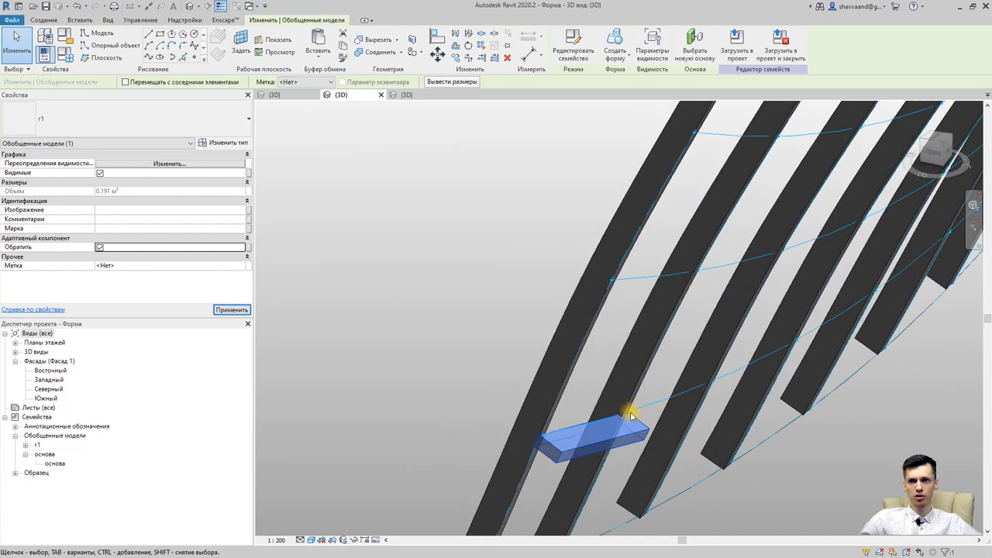
scroll(631, 416, up, 5)
scroll(620, 416, down, 1)
scroll(553, 398, down, 1)
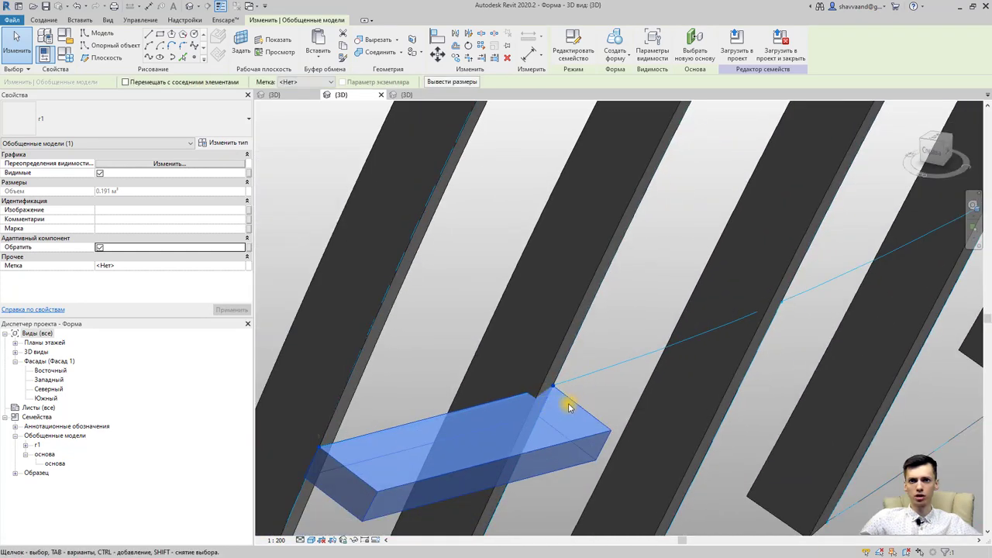
mouse_move(568, 407)
shift+middle_down()
mouse_move(516, 396)
mouse_move(532, 427)
mouse_move(547, 398)
shift+middle_up()
scroll(516, 399, down, 3)
scroll(516, 399, down, 2)
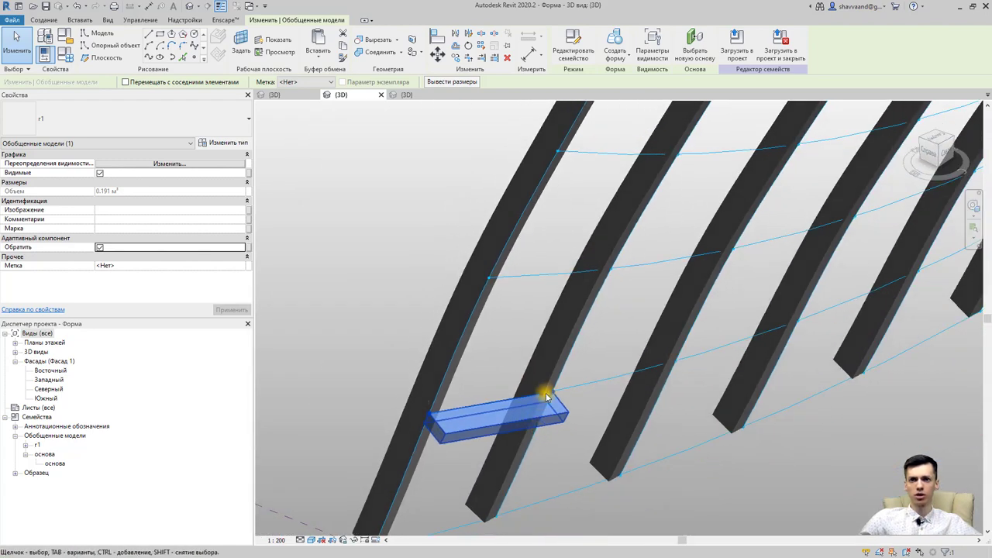
scroll(542, 398, up, 2)
scroll(527, 403, up, 1)
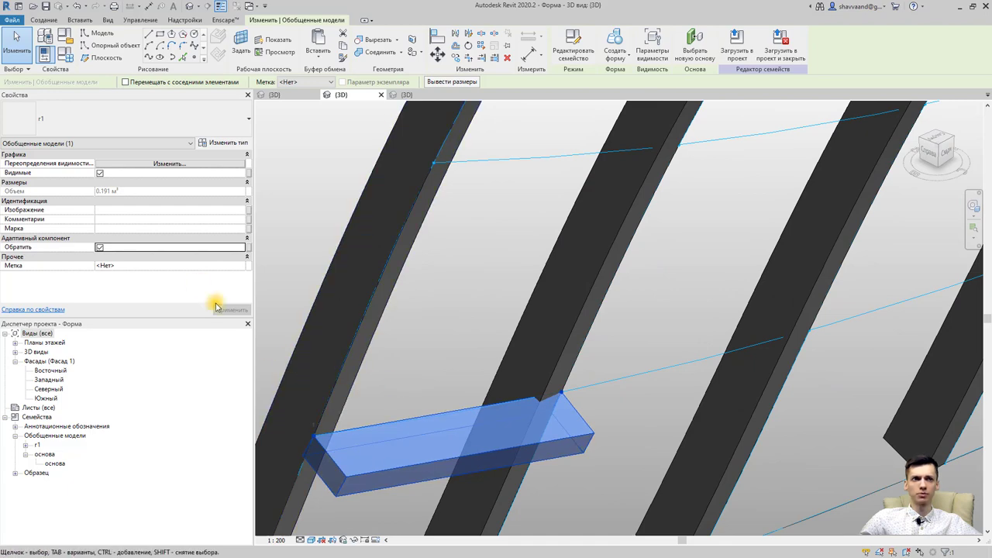
click(476, 499)
click(428, 460)
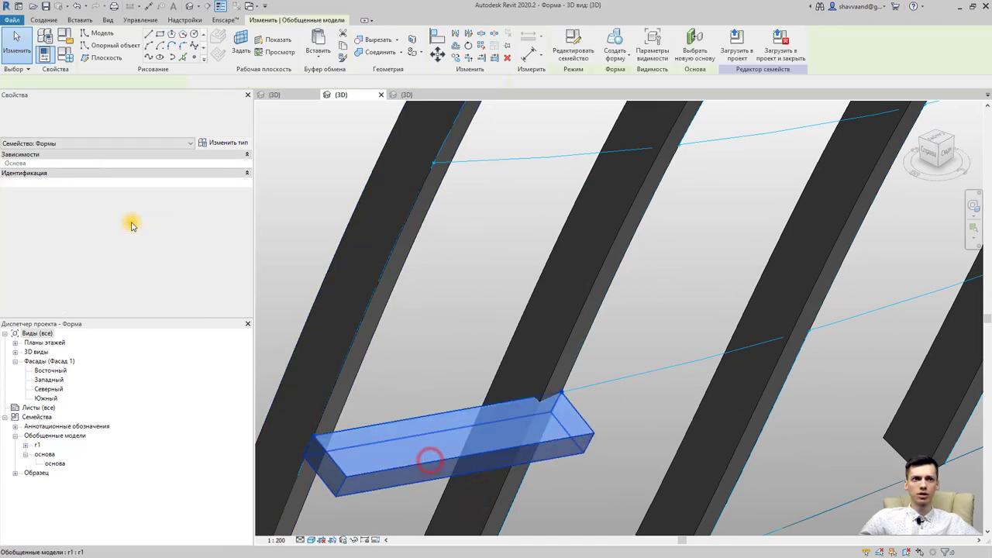
click(231, 145)
Step: Set the crossbar type's ширина to 150
click(267, 285)
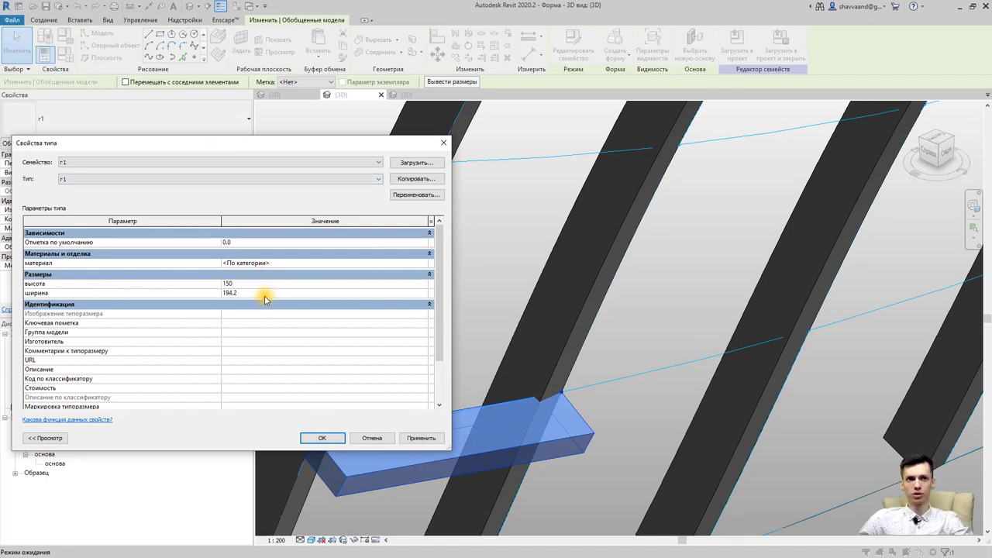
text(150.0)
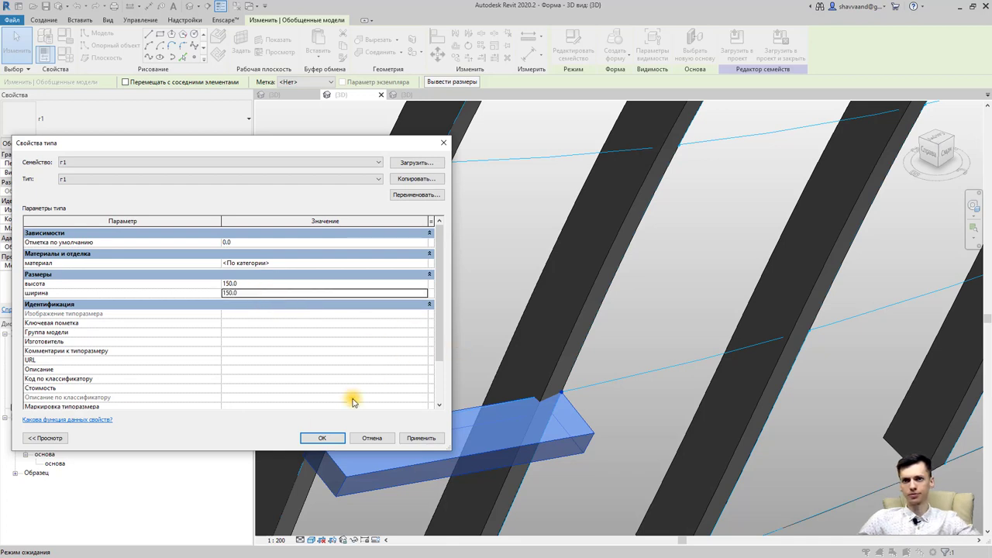
click(322, 438)
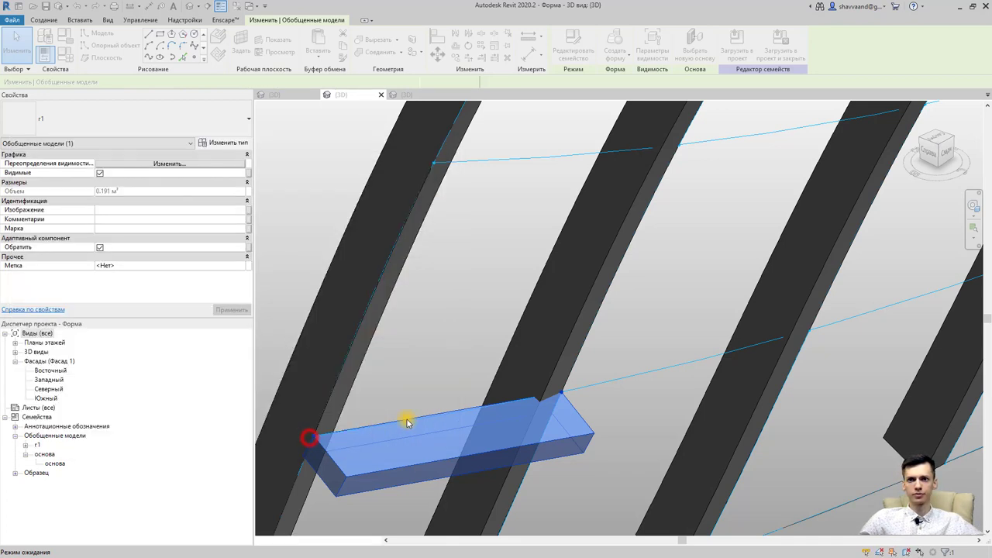
click(466, 370)
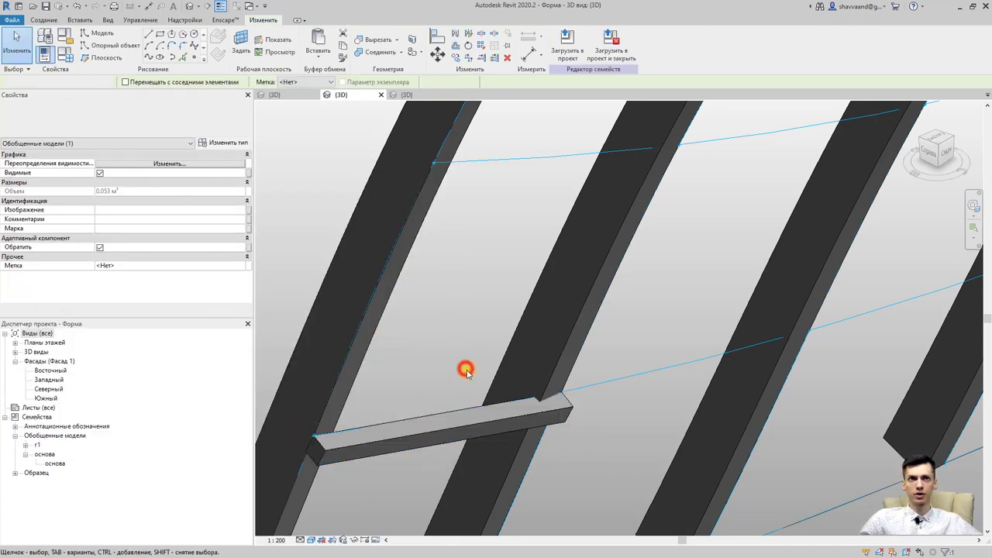
click(504, 418)
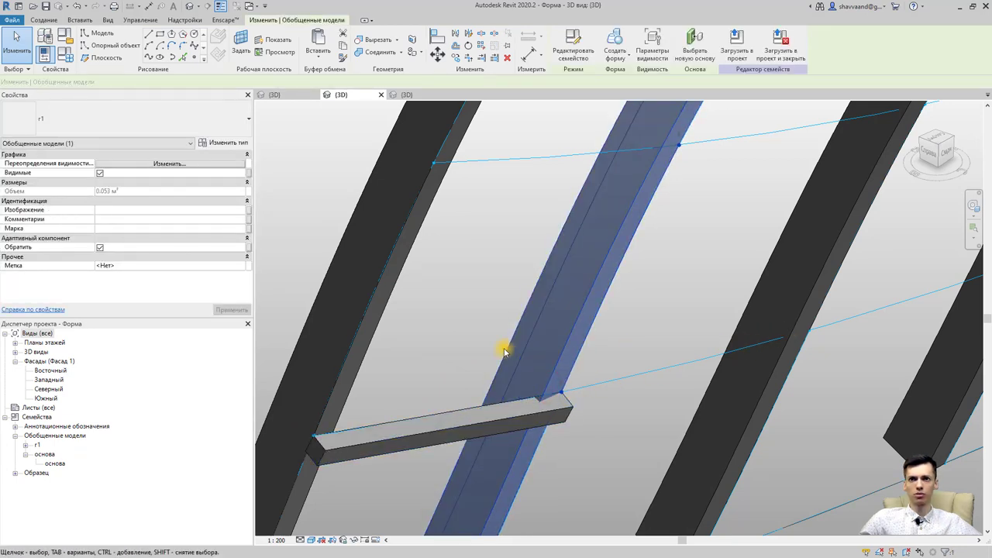
Step: Repeat the crossbar across the divided surface and orbit to check the lattice
scroll(504, 351, down, 2)
click(438, 412)
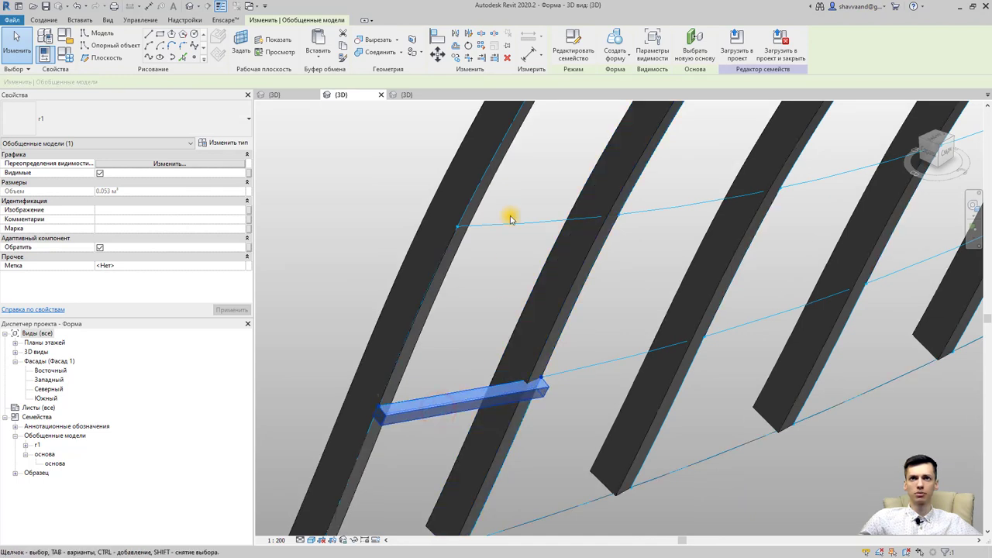
click(481, 48)
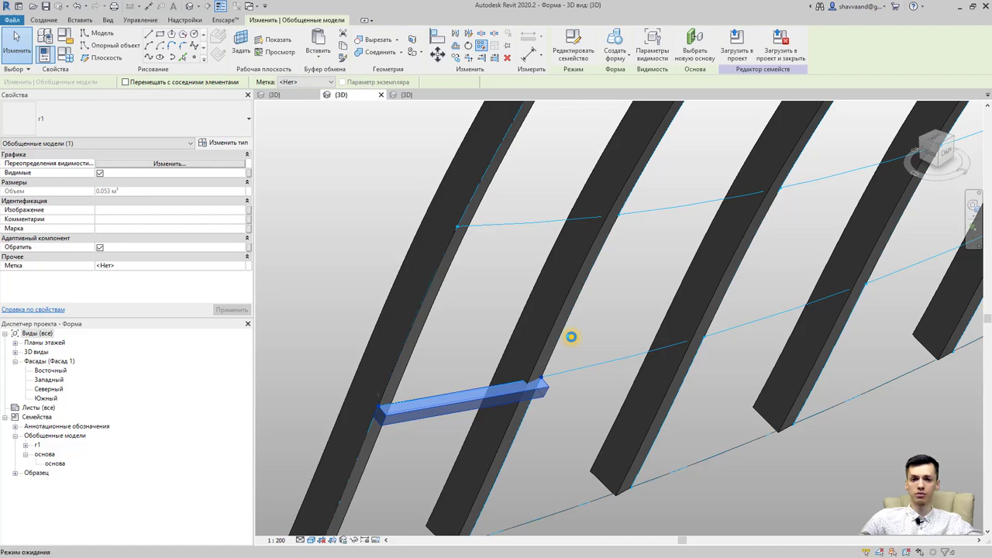
key(Escape)
scroll(586, 337, down, 3)
scroll(589, 338, down, 3)
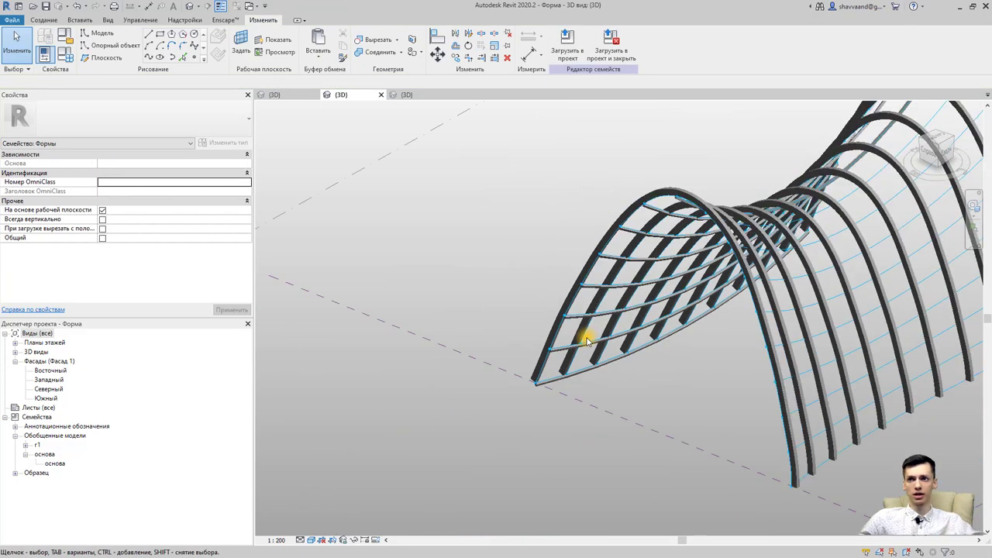
mouse_move(569, 367)
shift+middle_down()
mouse_move(636, 426)
mouse_move(701, 405)
mouse_move(561, 471)
shift+middle_up()
scroll(700, 343, up, 5)
scroll(264, 406, up, 2)
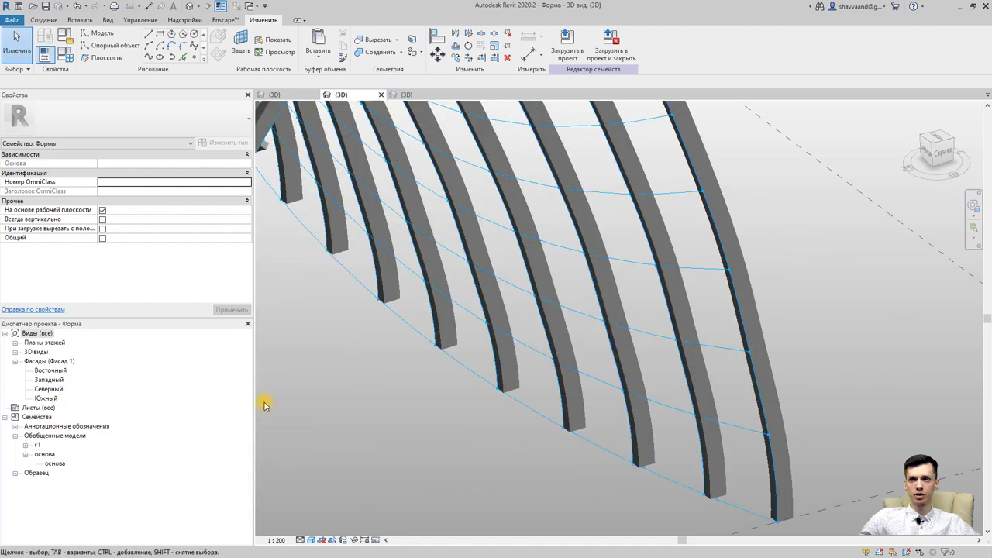
Step: Create an r1 instance from the Project Browser spanning two bare neighbouring ribs
click(26, 444)
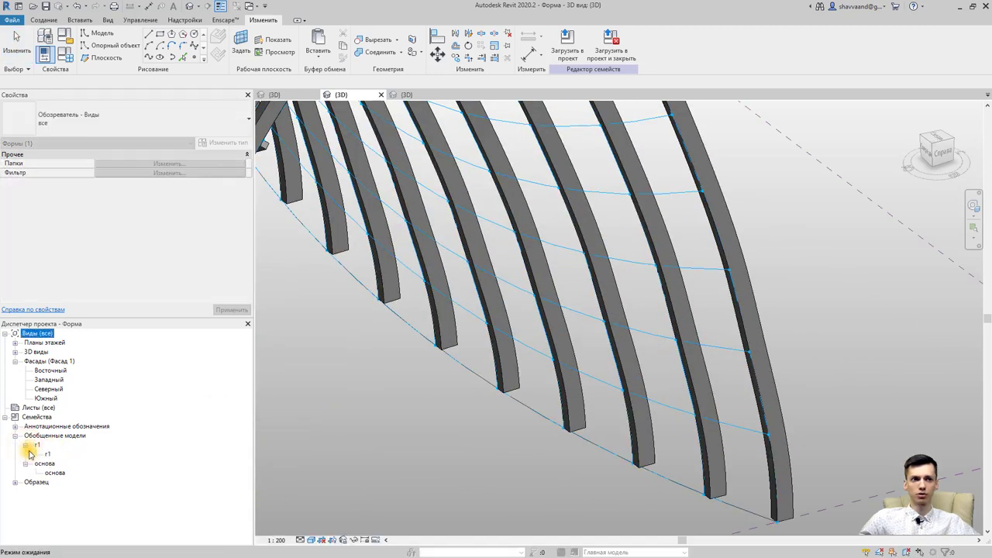
right_click(46, 455)
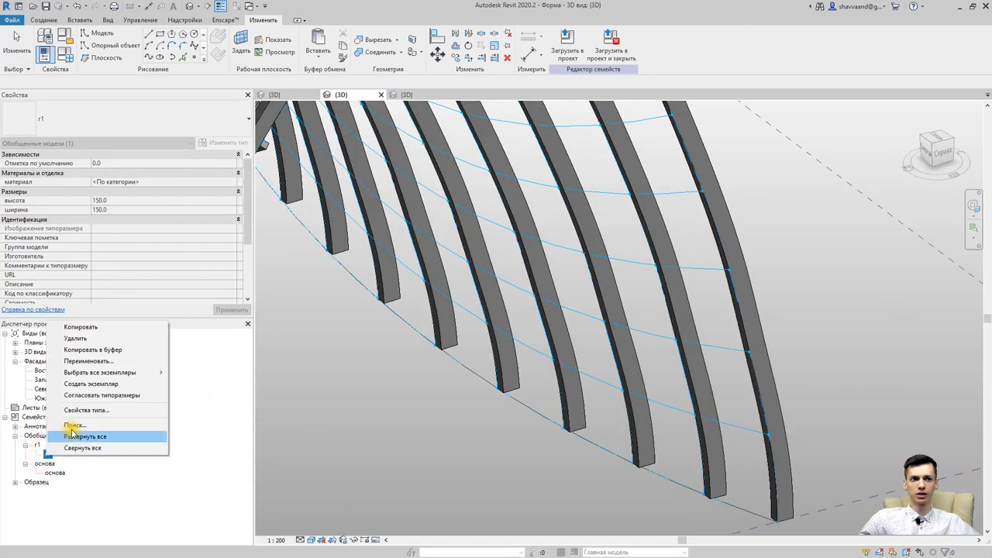
click(99, 382)
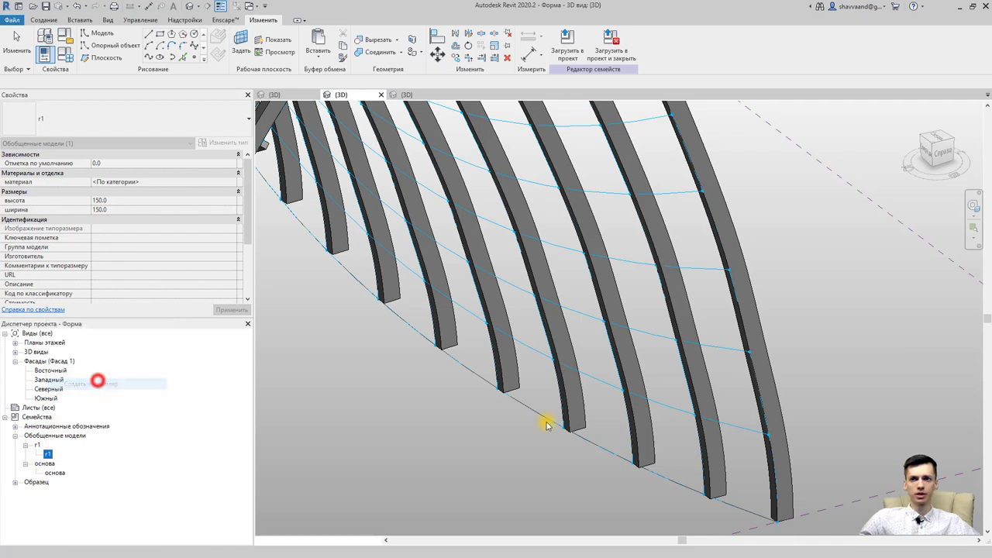
click(766, 433)
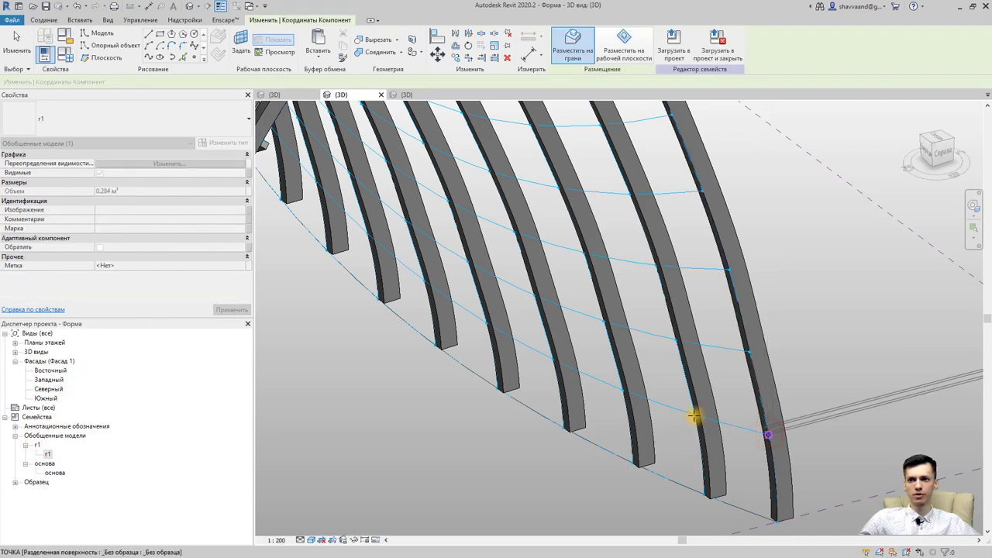
click(695, 417)
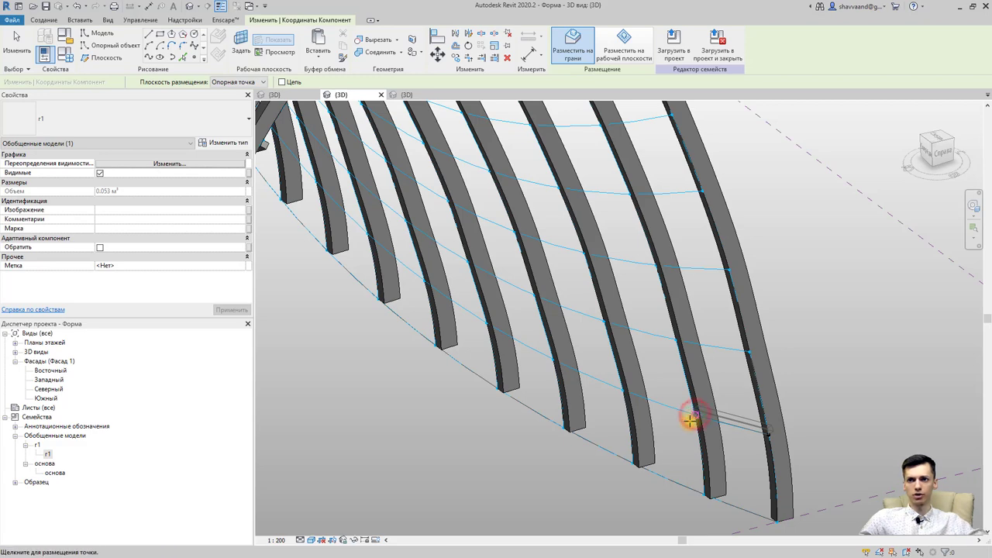
key(Escape)
Step: Flip the new crossbar with Обратить and apply Repeat to it
click(742, 425)
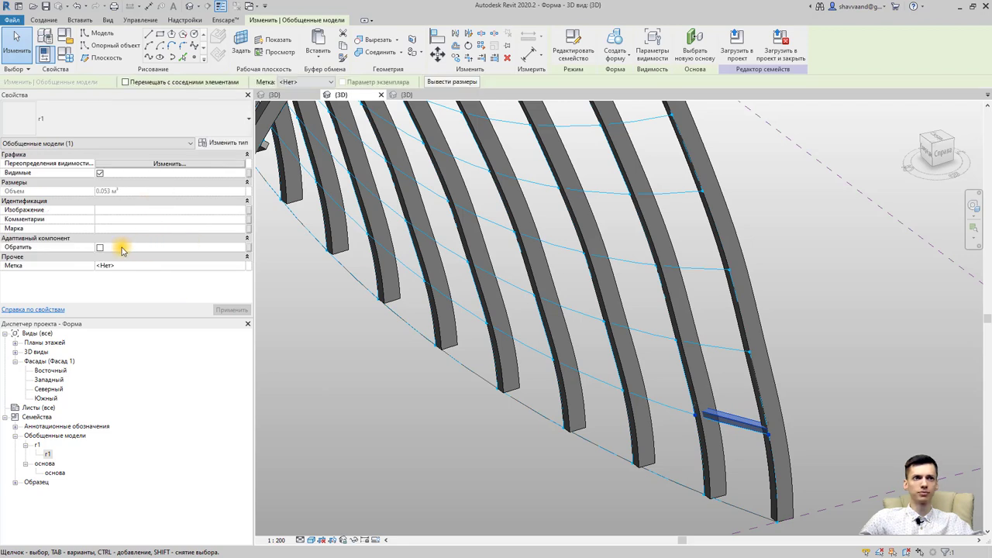
click(100, 248)
click(230, 309)
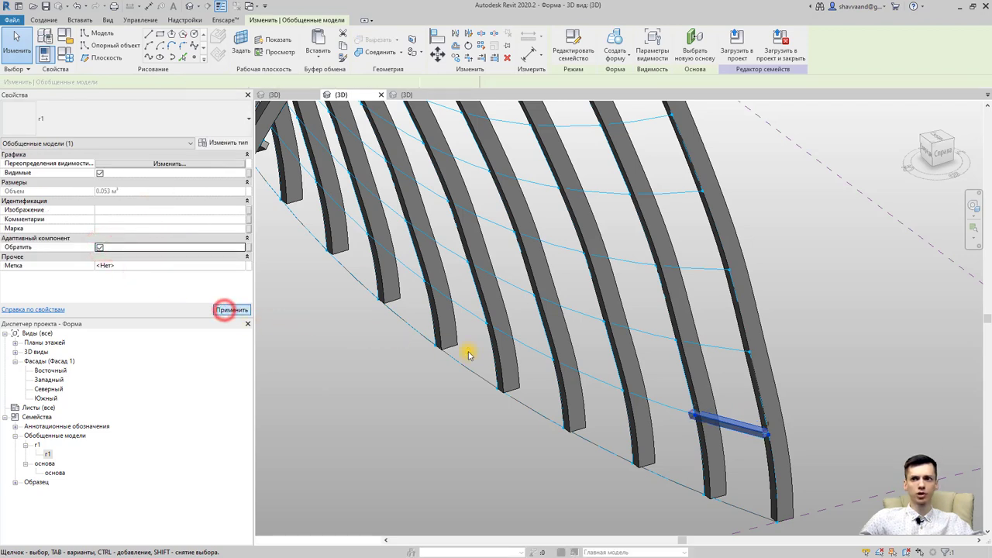
click(734, 425)
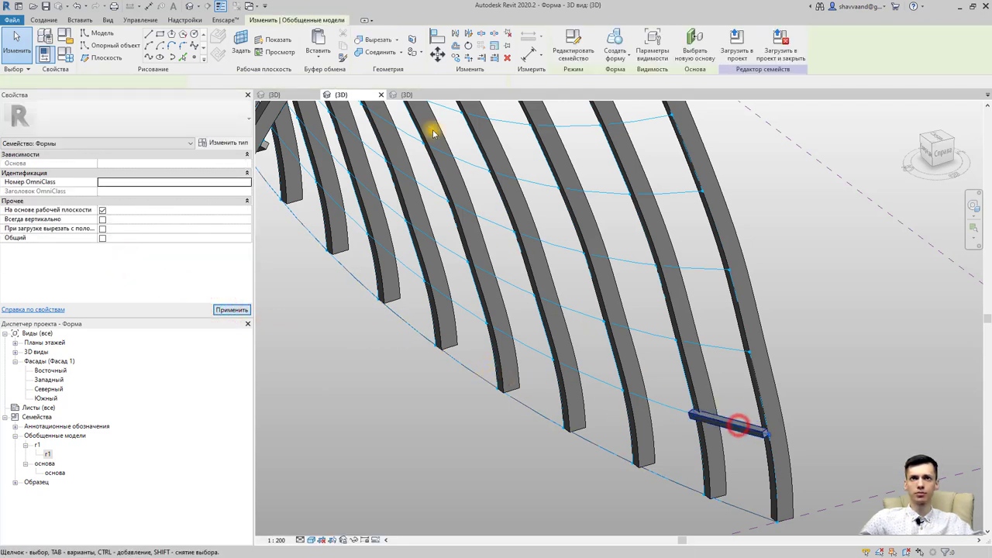
click(432, 129)
click(480, 44)
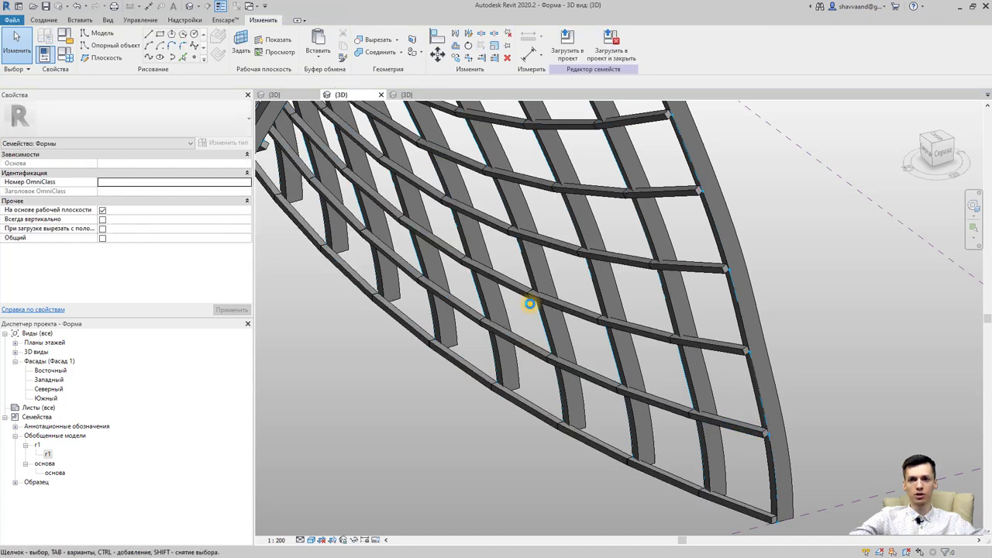
Step: Orbit the grid shell and inspect the divided surface's 10 U and 9 V grid lines
scroll(529, 304, down, 4)
scroll(572, 266, down, 2)
shift+middle_drag(642, 284, 737, 337)
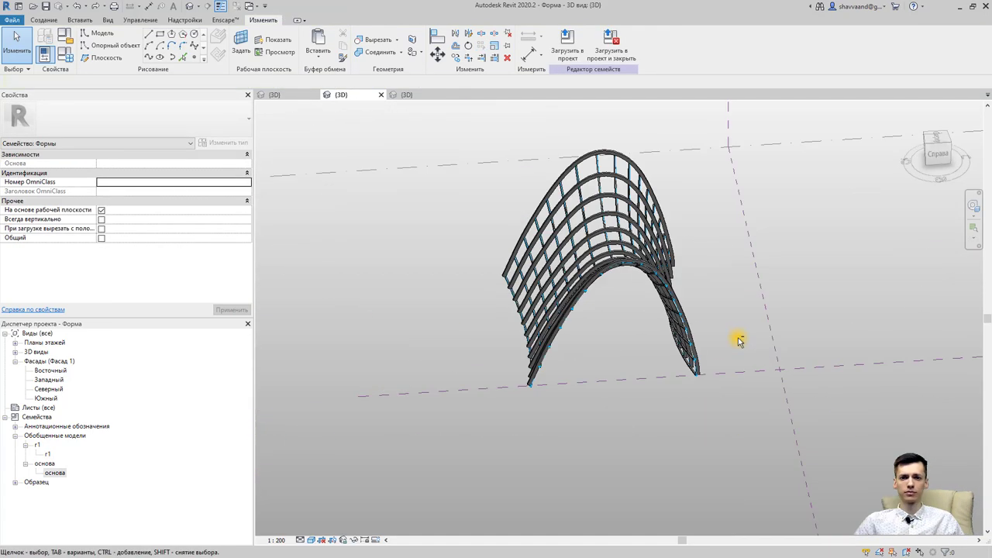
mouse_move(684, 355)
shift+middle_down()
mouse_move(642, 343)
mouse_move(594, 303)
shift+middle_up()
scroll(594, 303, up, 3)
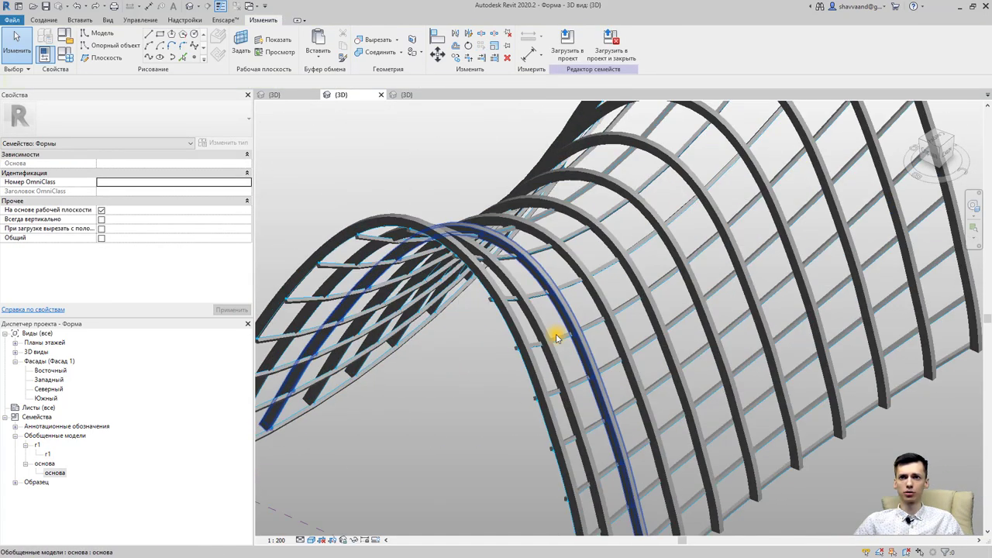
scroll(530, 367, up, 2)
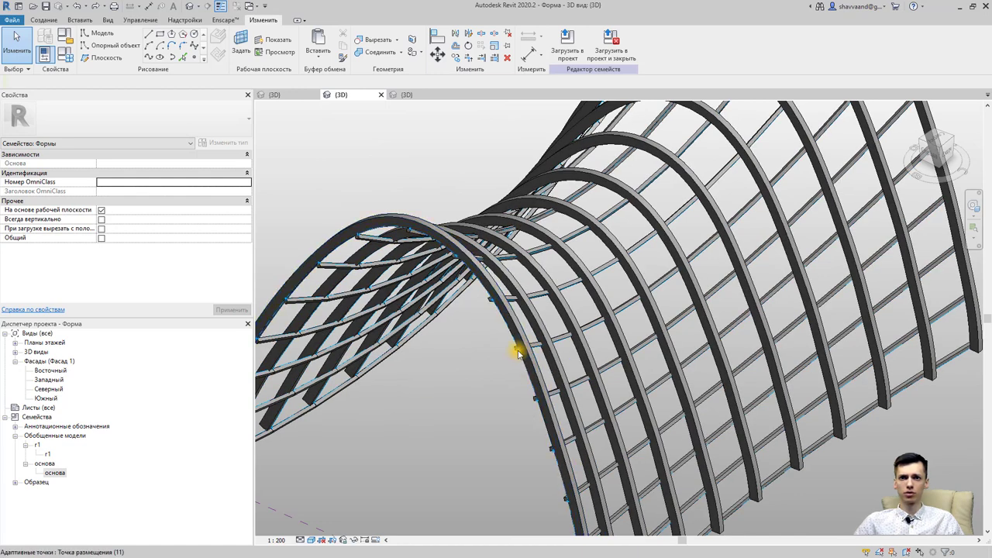
key(Tab)
key(Tab)
key(Tab)
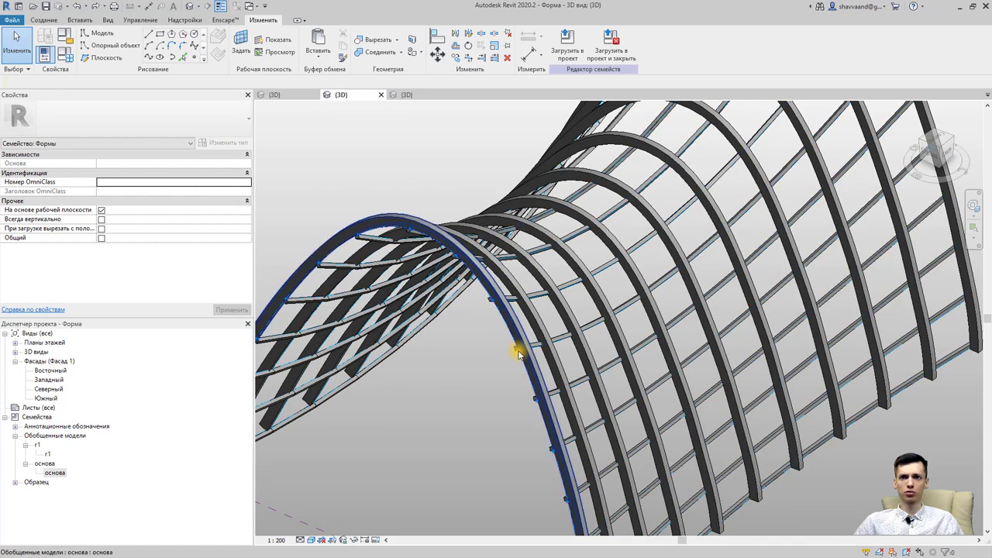
key(Tab)
key(Tab)
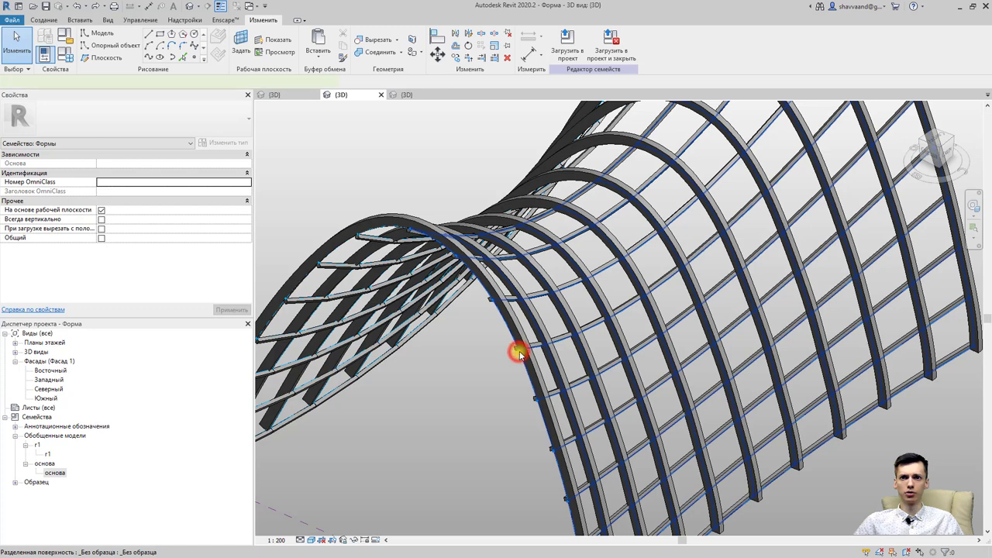
click(519, 353)
double_click(255, 81)
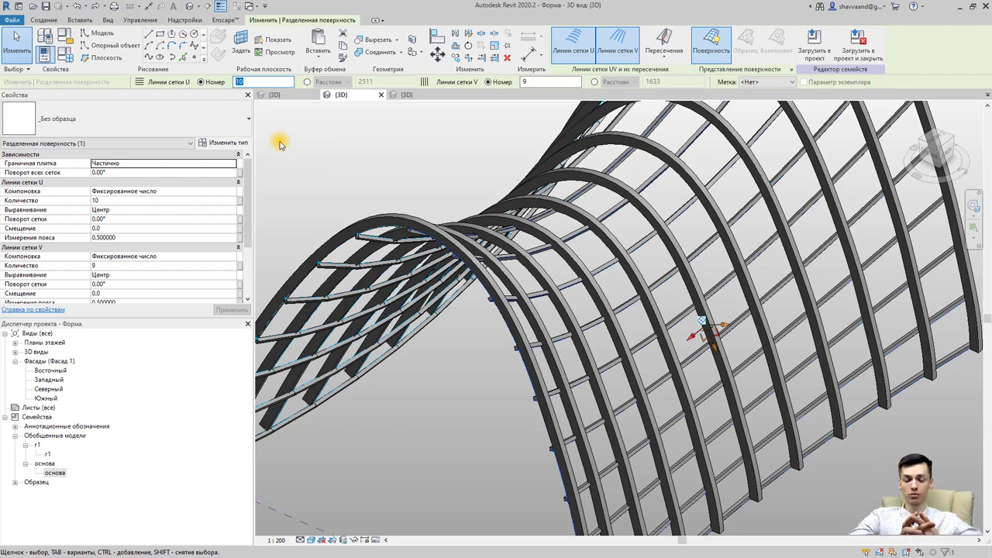
click(510, 297)
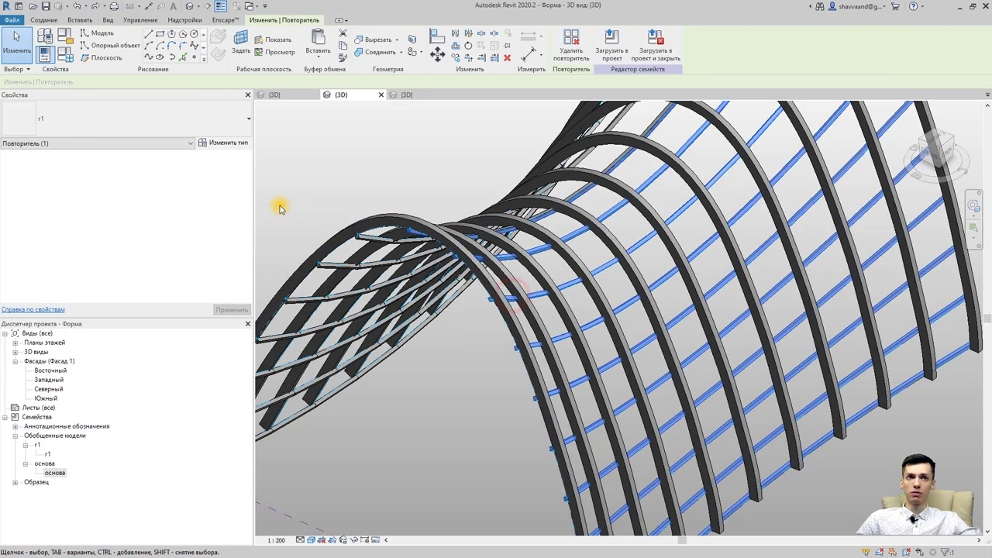
Step: Review the repeater's type properties, then create a new project from Архитектурный шаблон
click(220, 144)
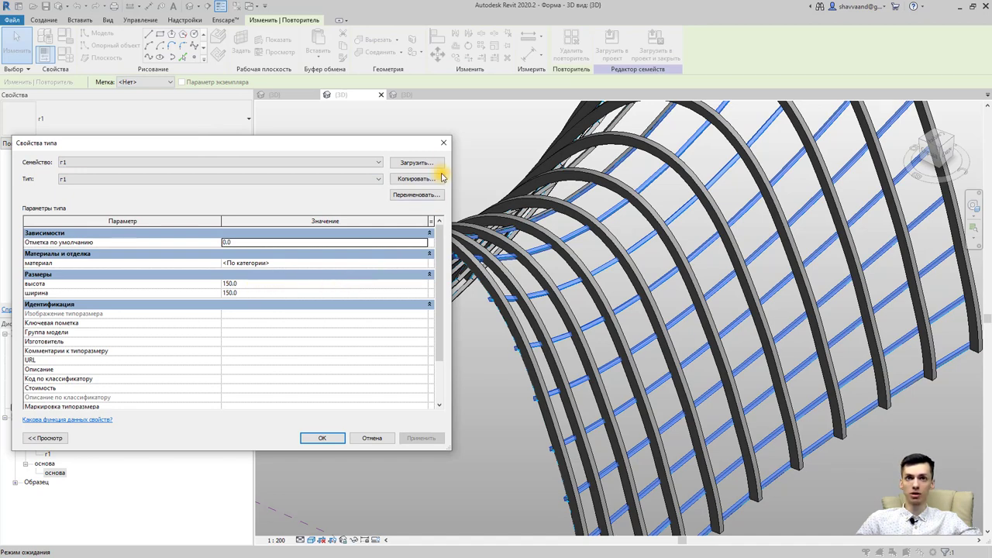
click(443, 143)
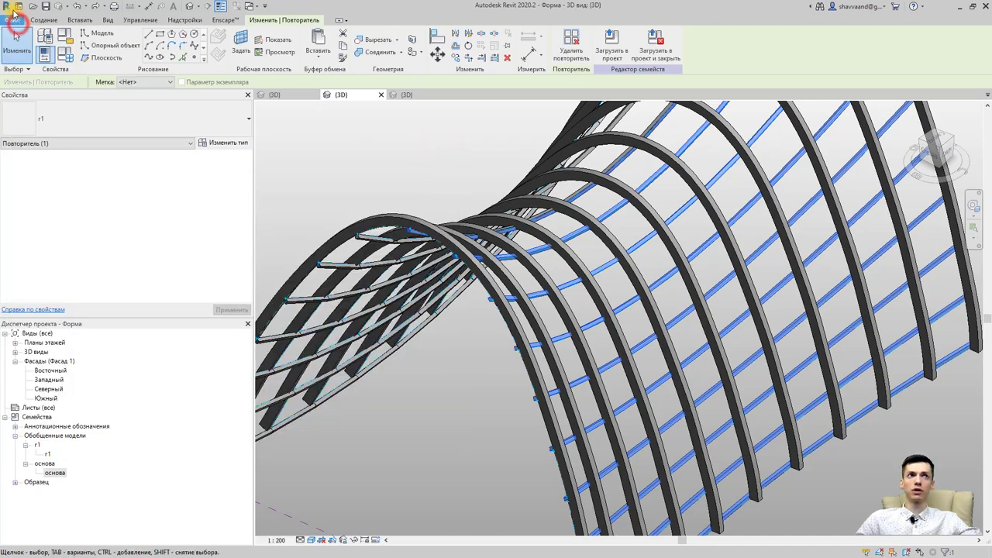
click(14, 17)
mouse_move(39, 60)
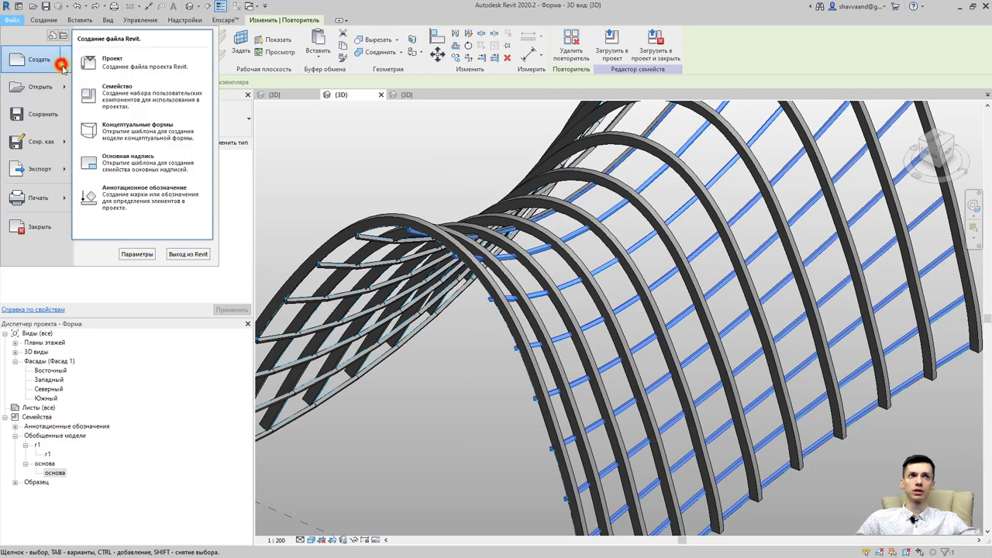
click(112, 64)
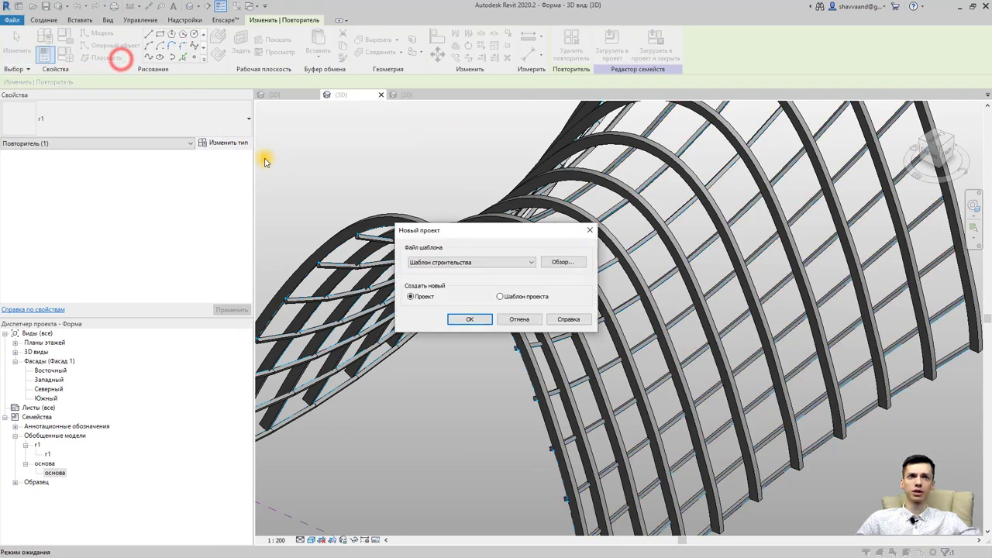
click(439, 262)
click(440, 285)
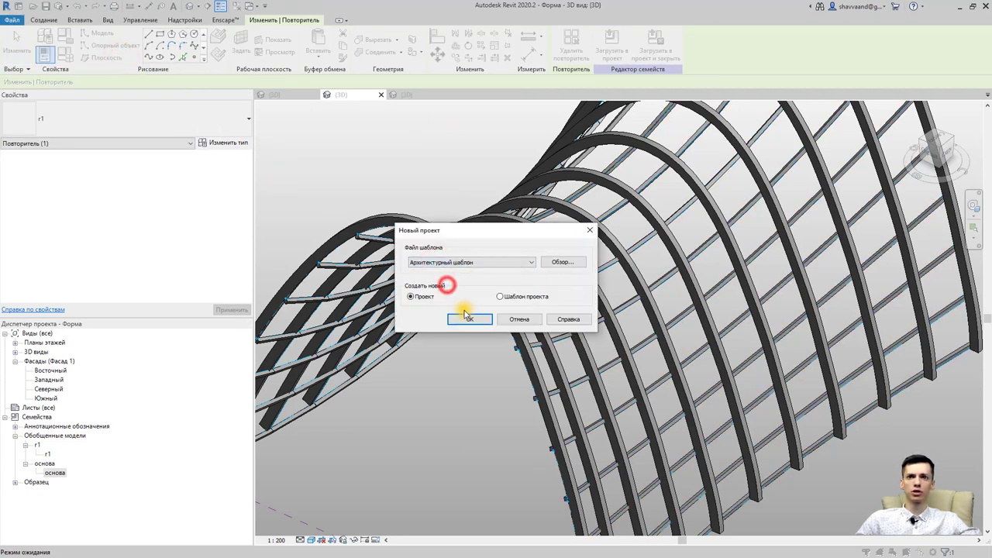
click(468, 318)
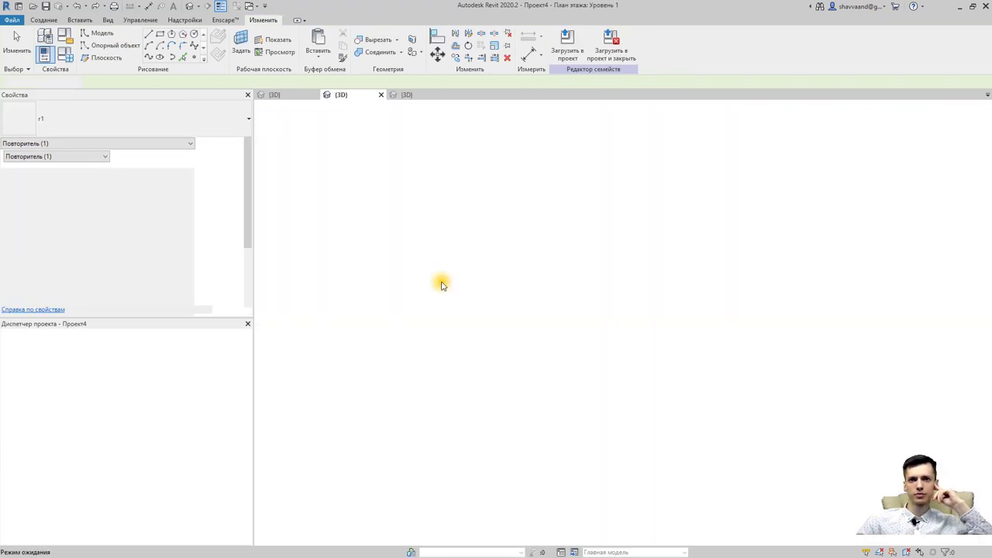
Step: Switch to the Форма 3D view and load the family into Проект4
click(250, 9)
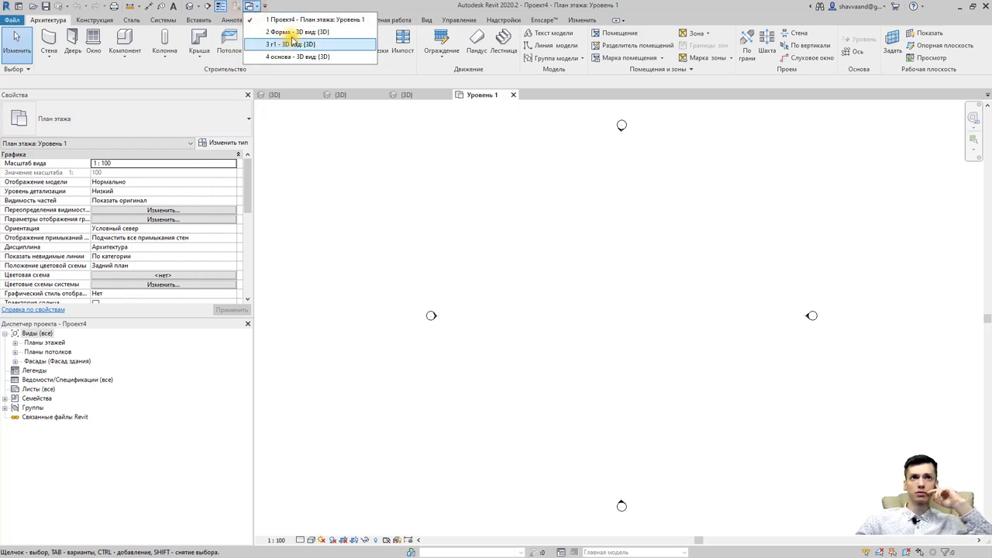
click(290, 56)
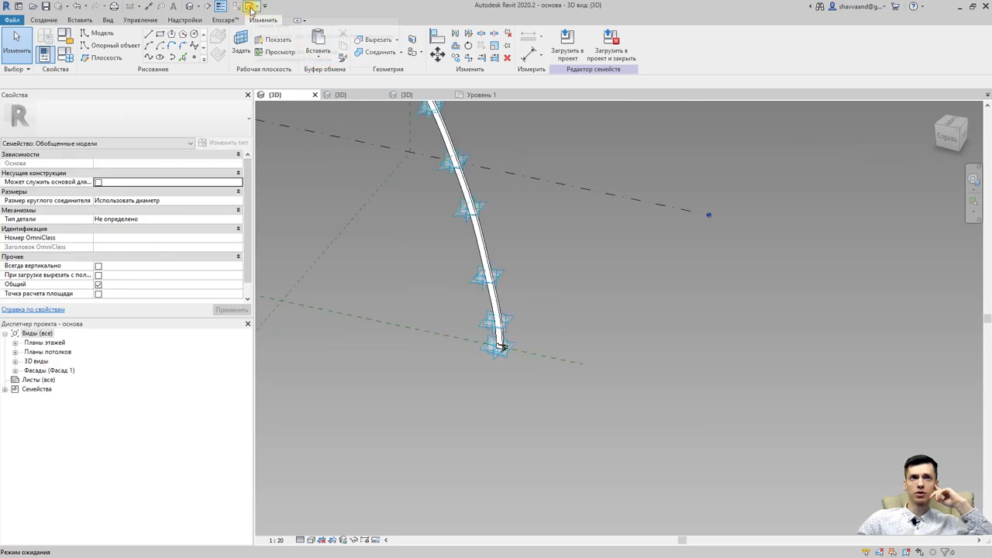
click(250, 9)
click(283, 42)
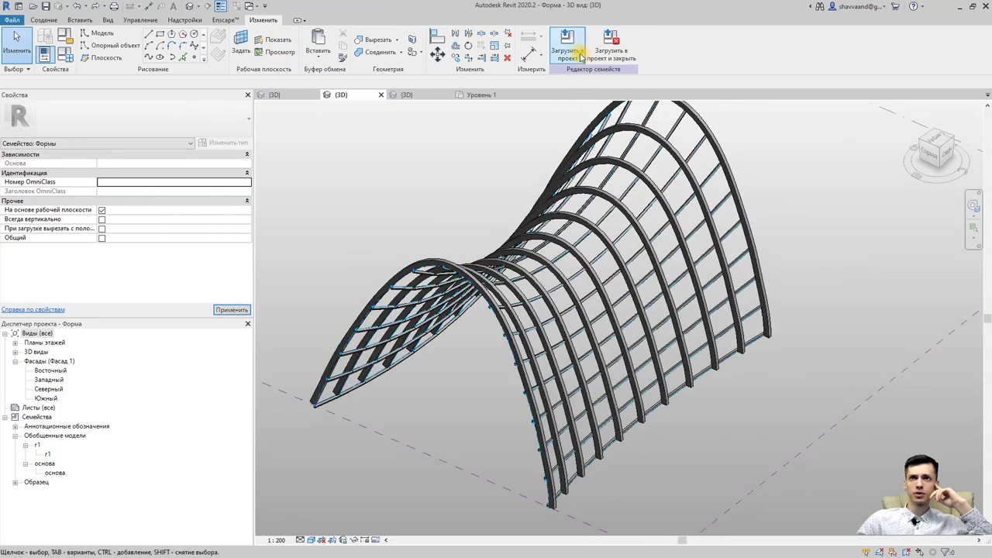
click(570, 45)
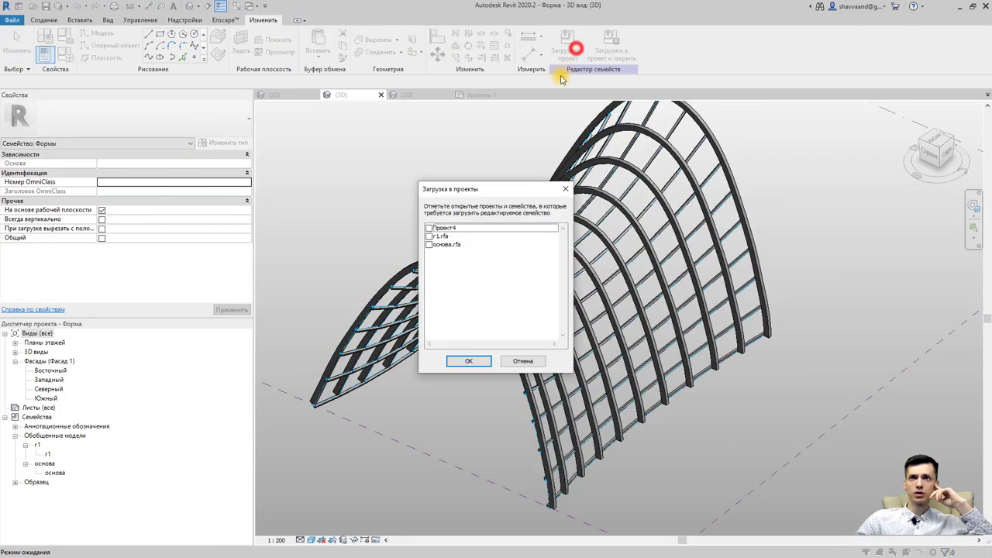
click(432, 230)
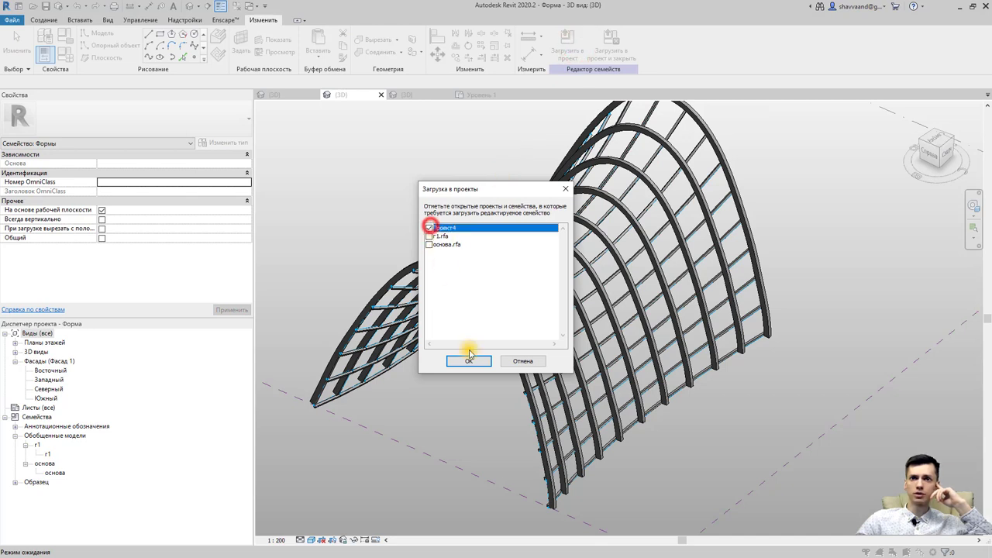
click(469, 360)
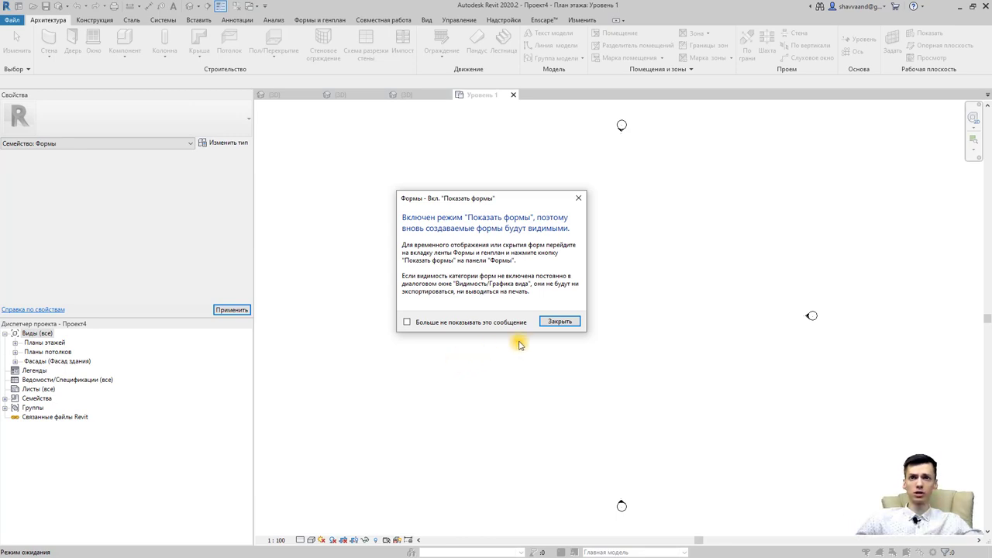
Step: Place the Форма arch lattice in the Уровень 1 plan and switch to the default 3D view
click(560, 321)
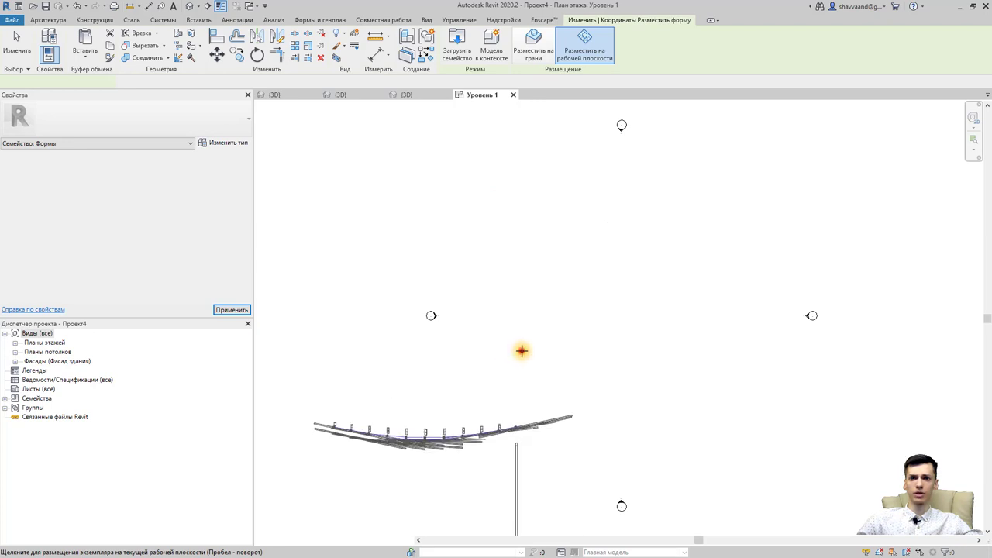
click(522, 351)
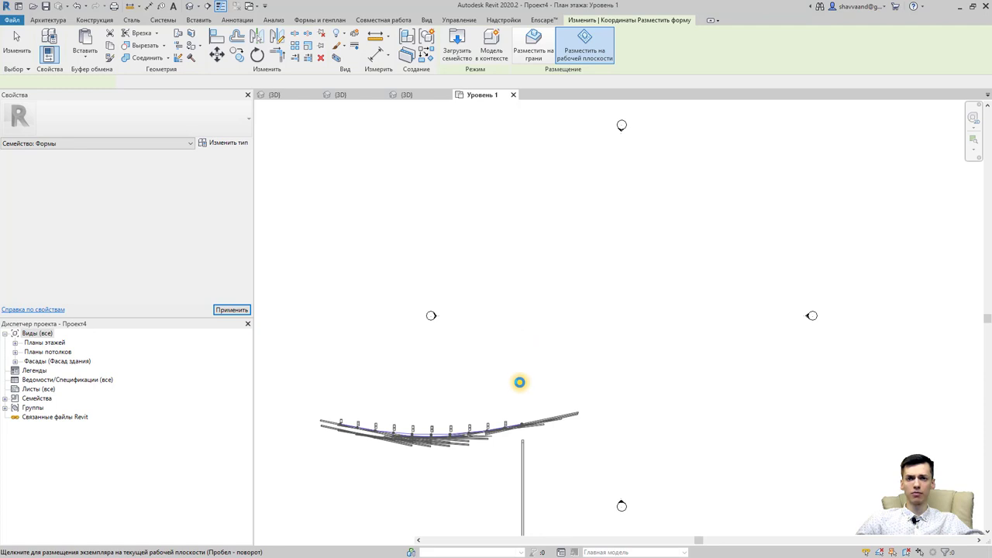
click(520, 384)
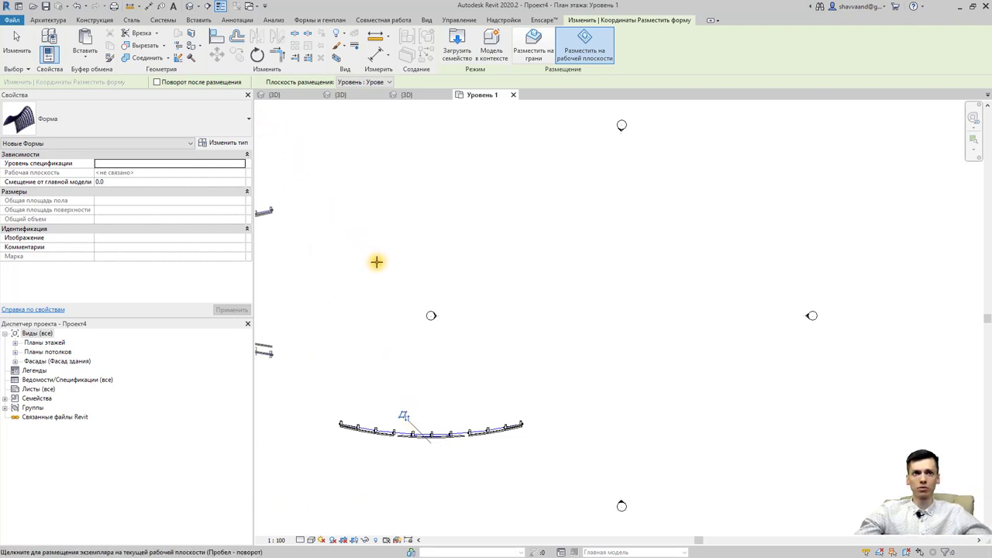
key(Escape)
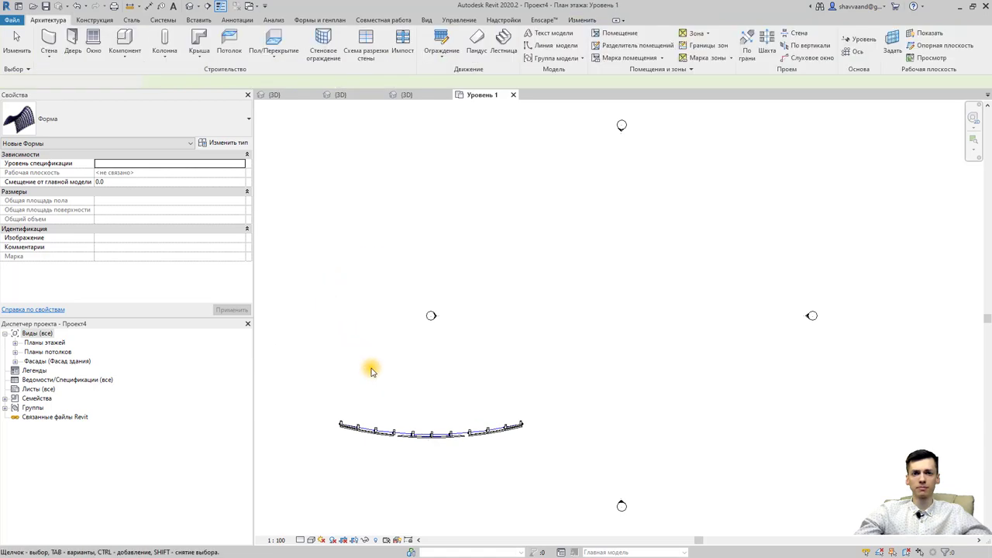
click(190, 6)
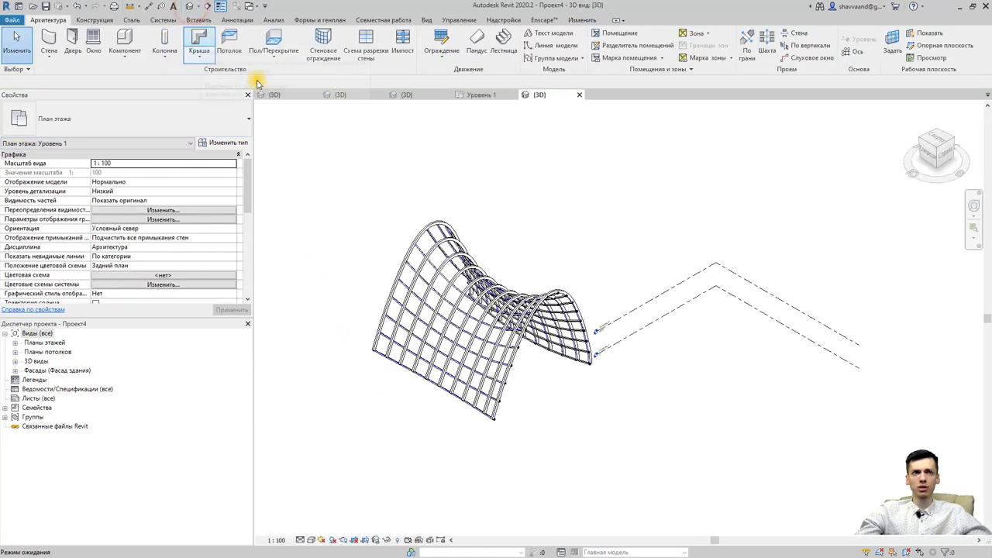
Step: Select the placed Форма, review its type and profile settings, then edit its family
scroll(506, 340, up, 4)
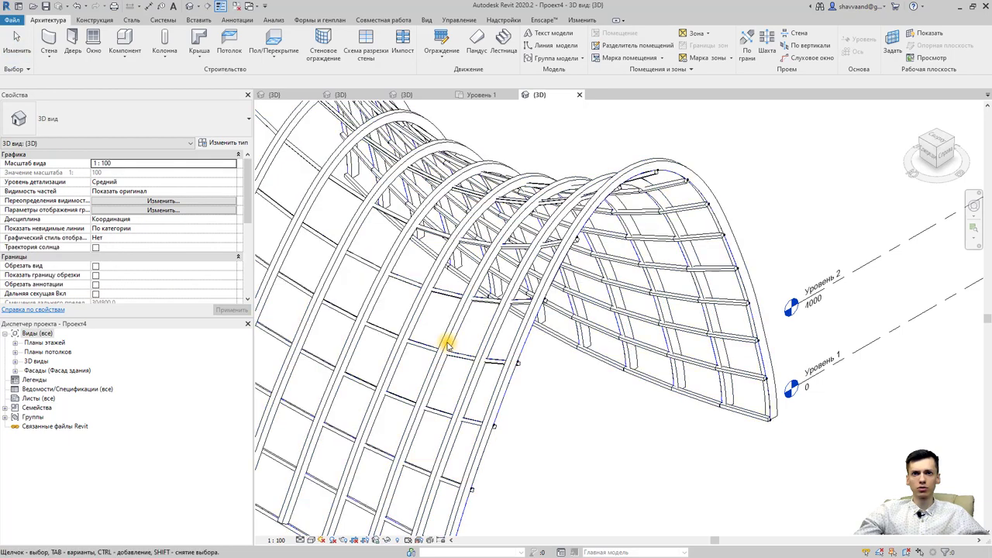
click(449, 339)
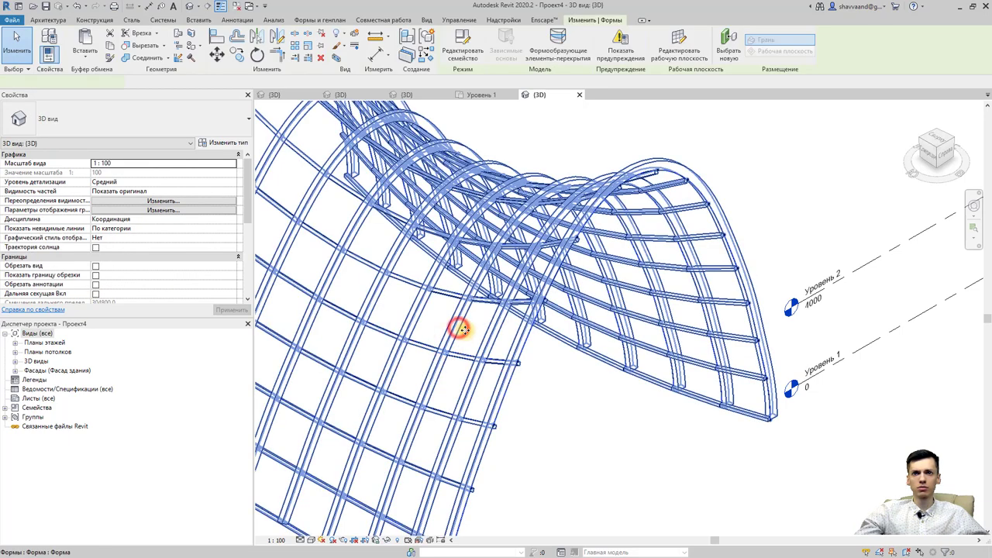
mouse_move(460, 329)
shift+middle_down()
mouse_move(553, 317)
mouse_move(496, 333)
mouse_move(398, 333)
mouse_move(490, 336)
shift+middle_up()
click(214, 143)
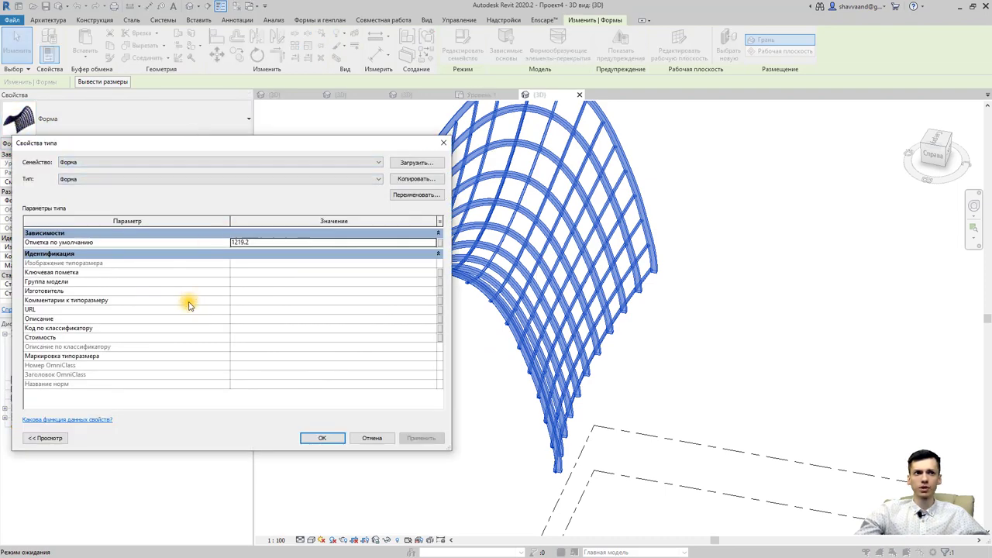
click(443, 143)
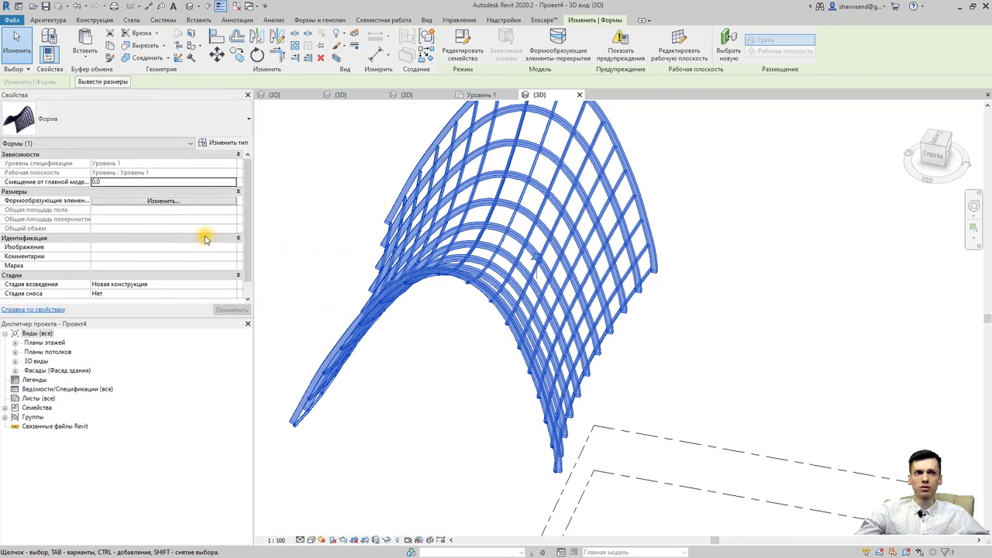
click(164, 201)
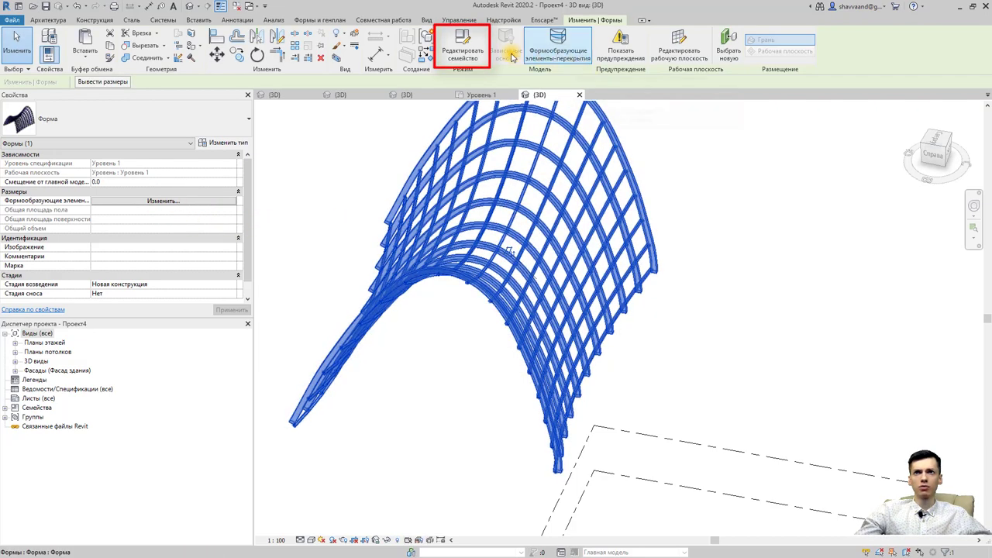
click(474, 45)
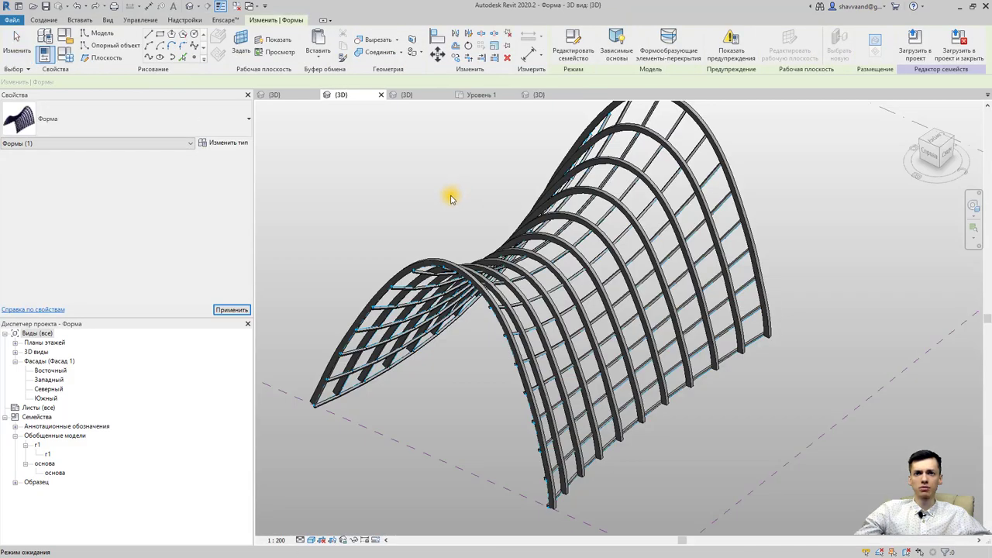
Step: Set the основа arch type's material to ДСП and accept the family warning
click(451, 198)
click(492, 300)
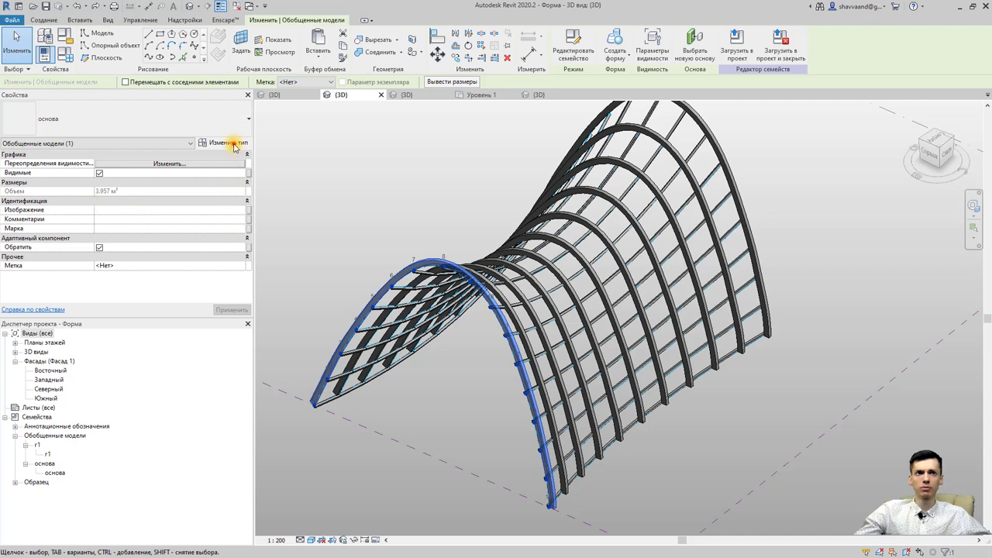
click(234, 145)
click(424, 264)
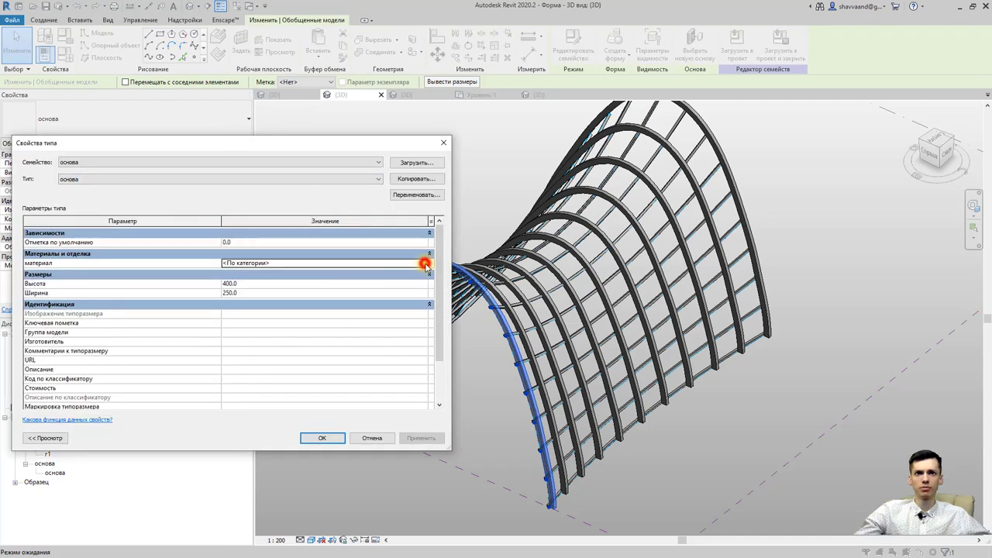
click(424, 264)
click(120, 292)
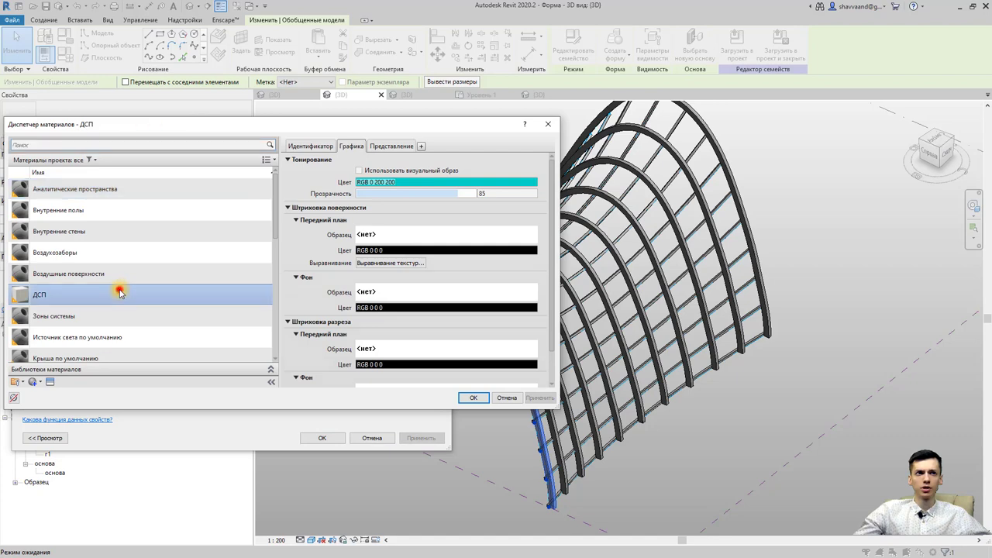
double_click(121, 292)
click(322, 438)
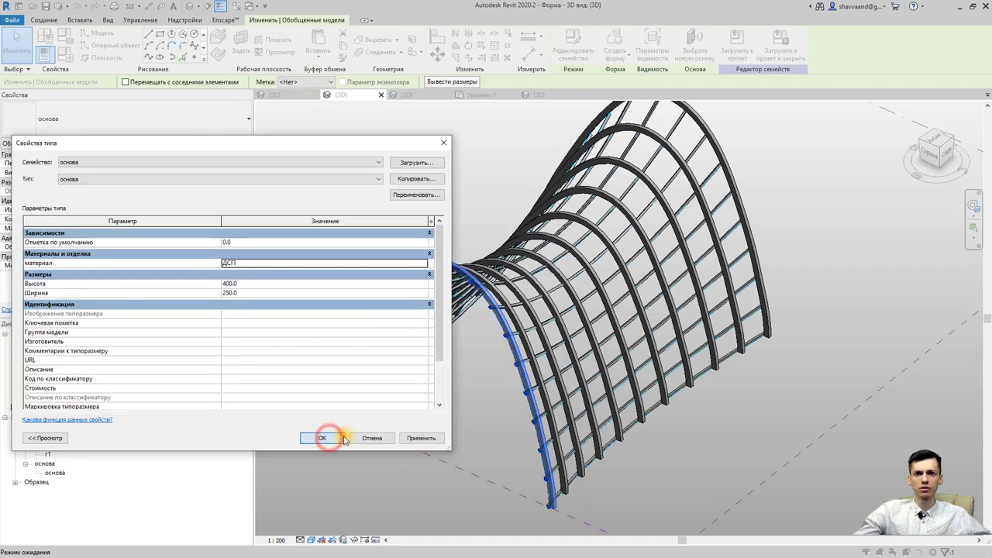
click(326, 442)
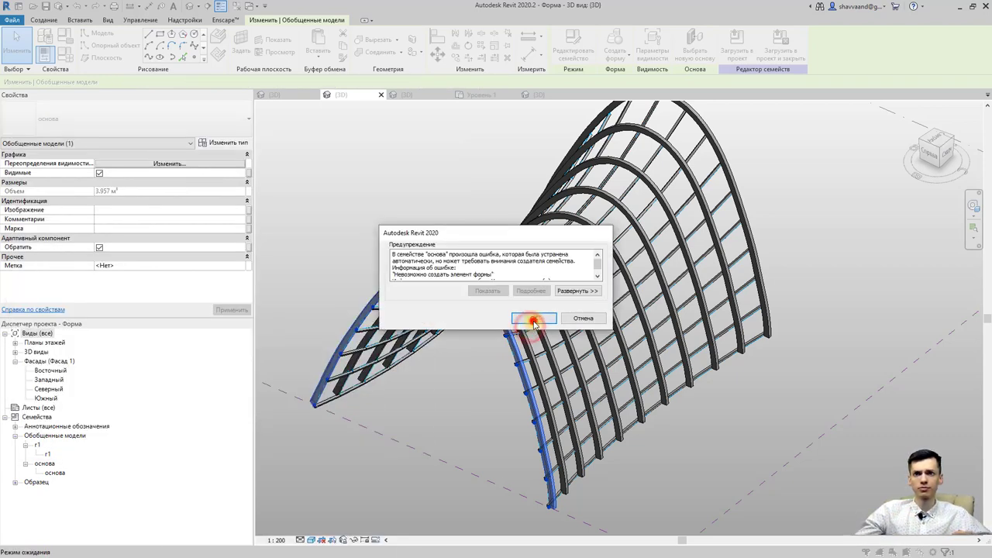
click(533, 320)
Step: Clear the arch selection and select the r1 crossbar repeater
scroll(465, 351, up, 3)
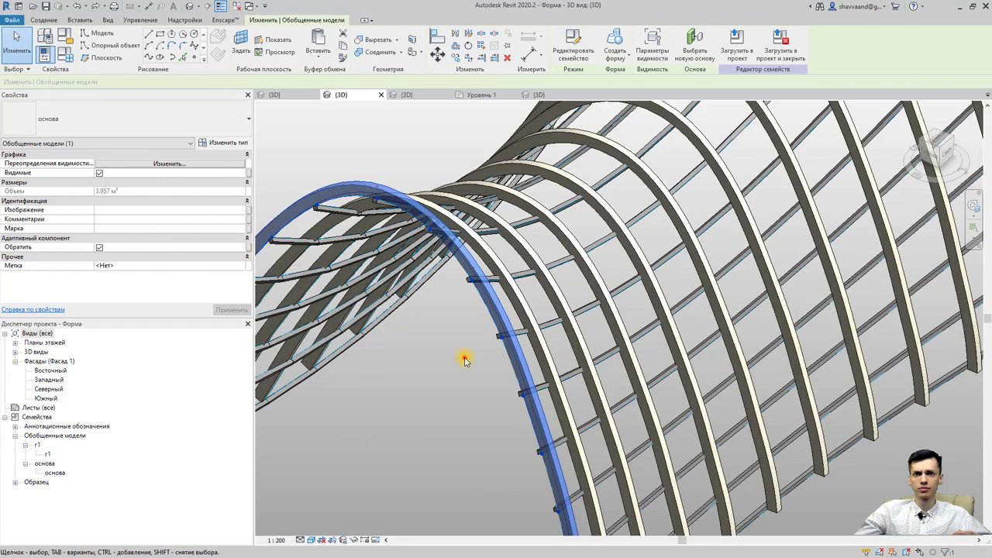
click(464, 354)
scroll(489, 325, up, 2)
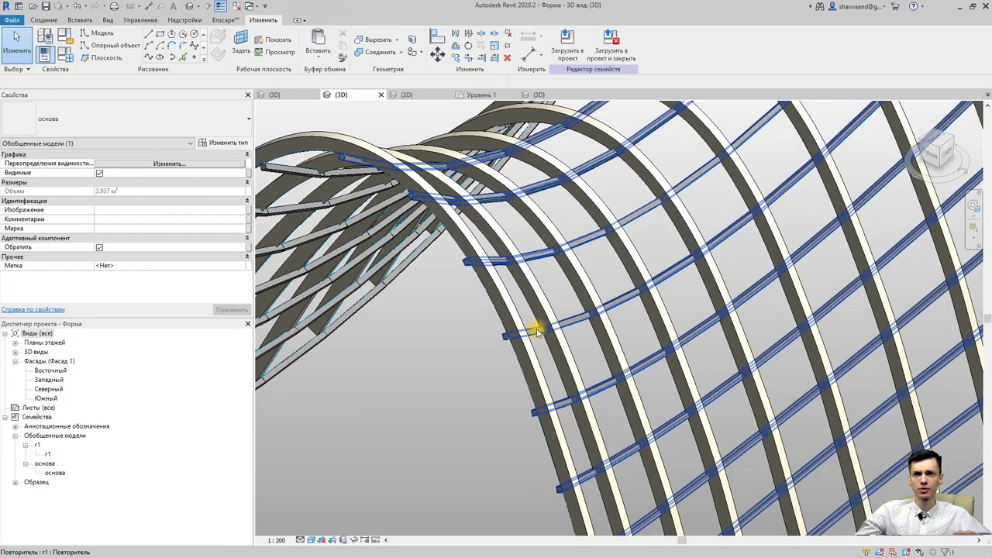
click(532, 334)
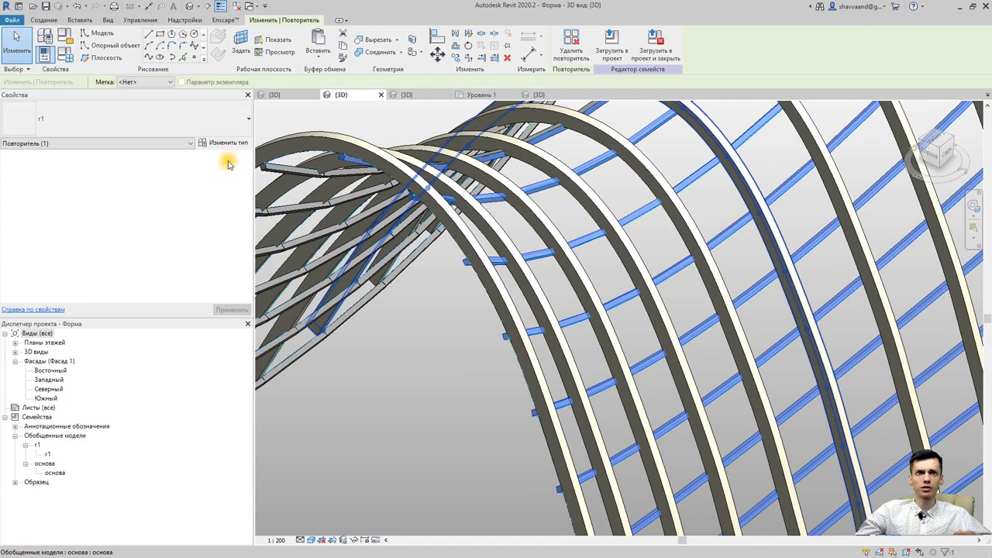
Step: Set the r1 crossbar type's material to ДСП
click(229, 146)
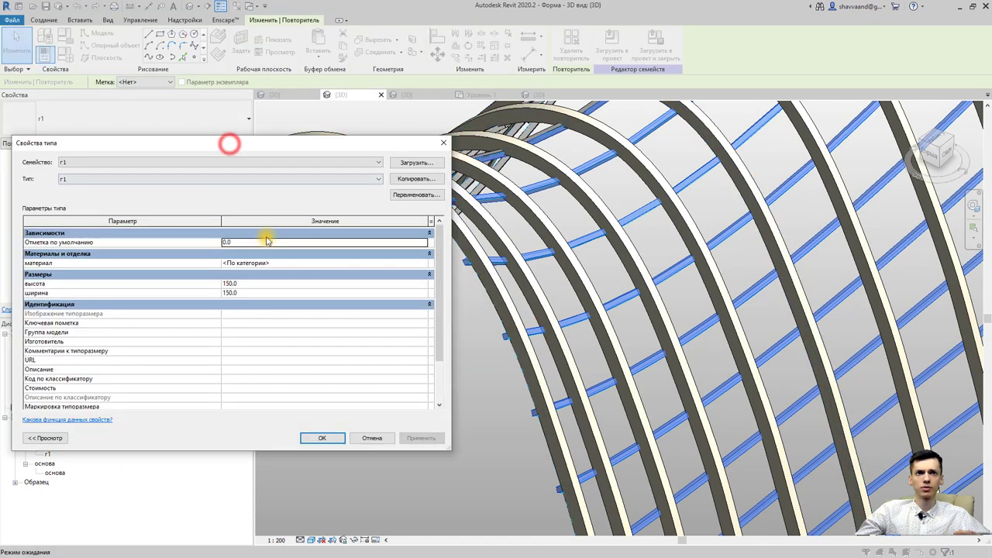
click(429, 259)
click(430, 259)
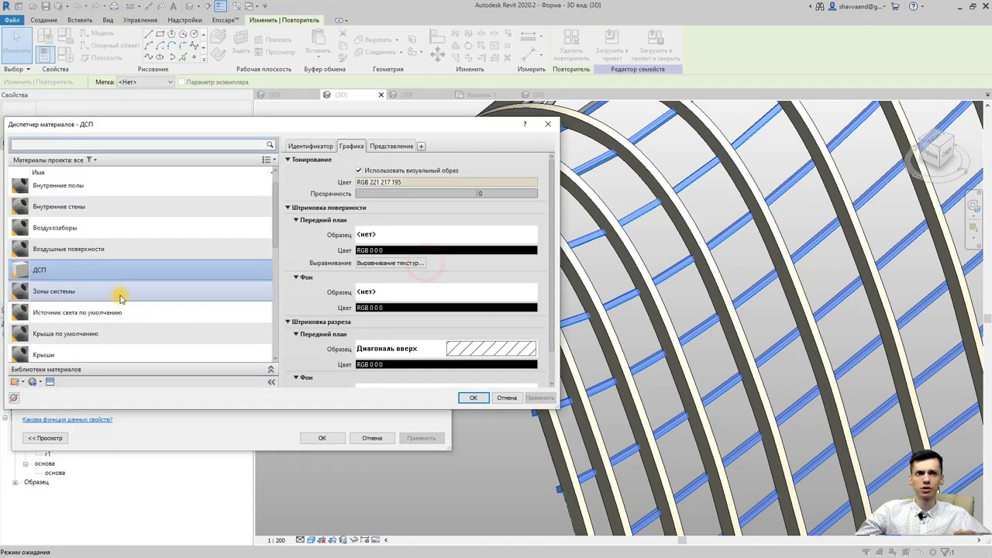
double_click(94, 271)
click(325, 439)
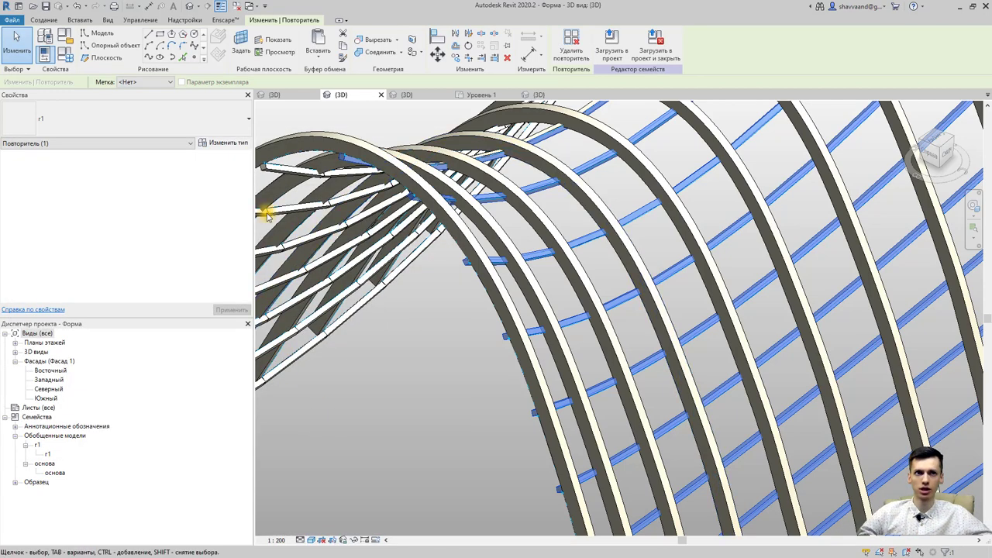
Step: From the r1 type's material field, create a new default material in the Material Browser
click(229, 142)
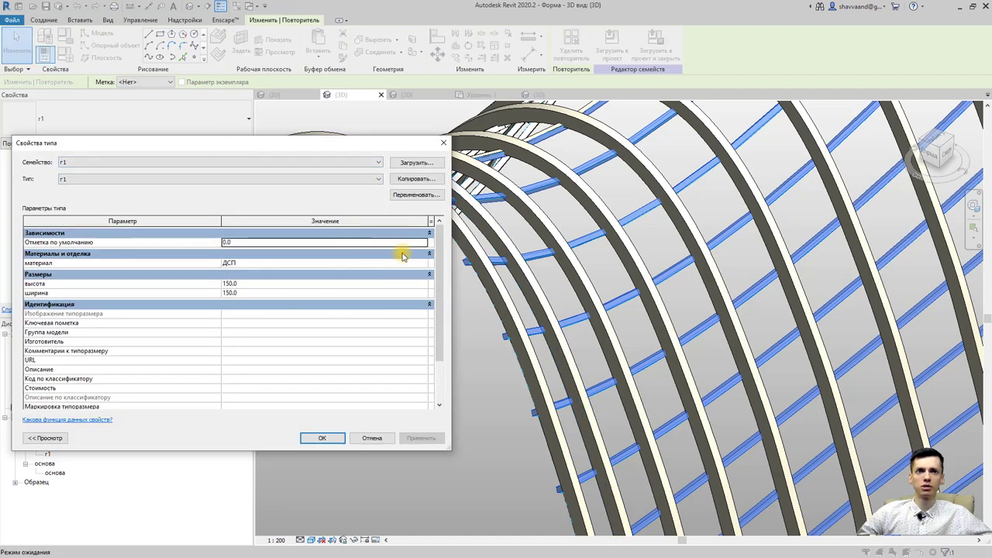
click(401, 262)
click(427, 264)
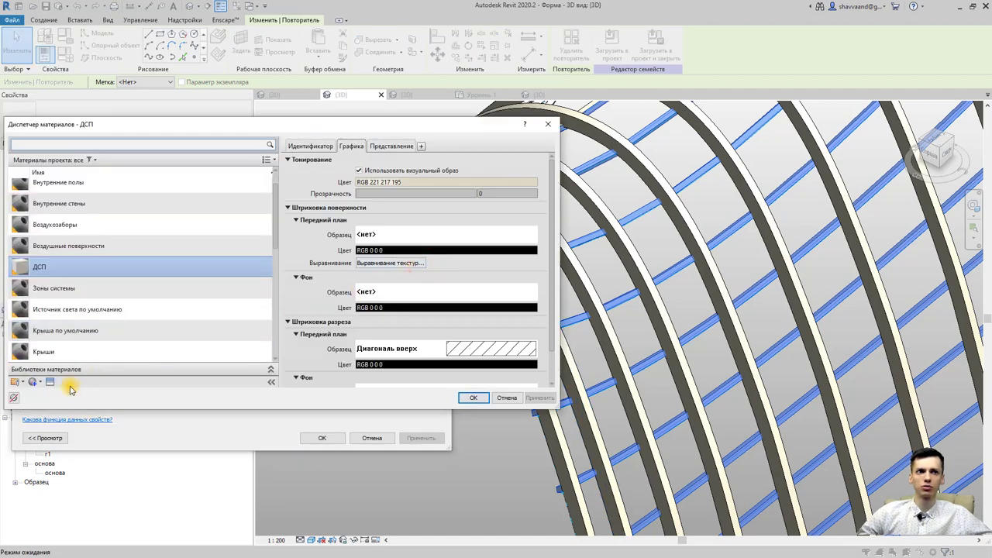
click(34, 382)
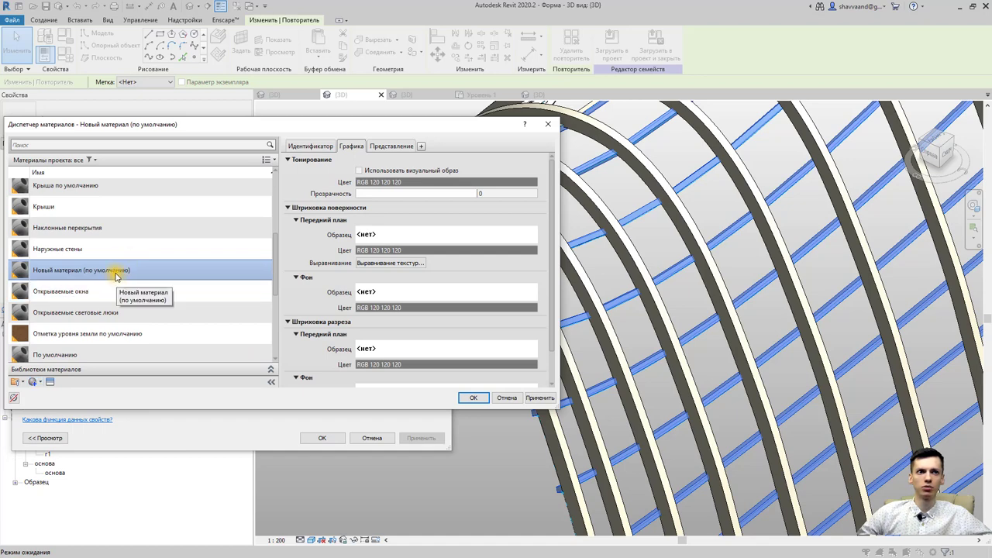
drag(272, 126, 454, 145)
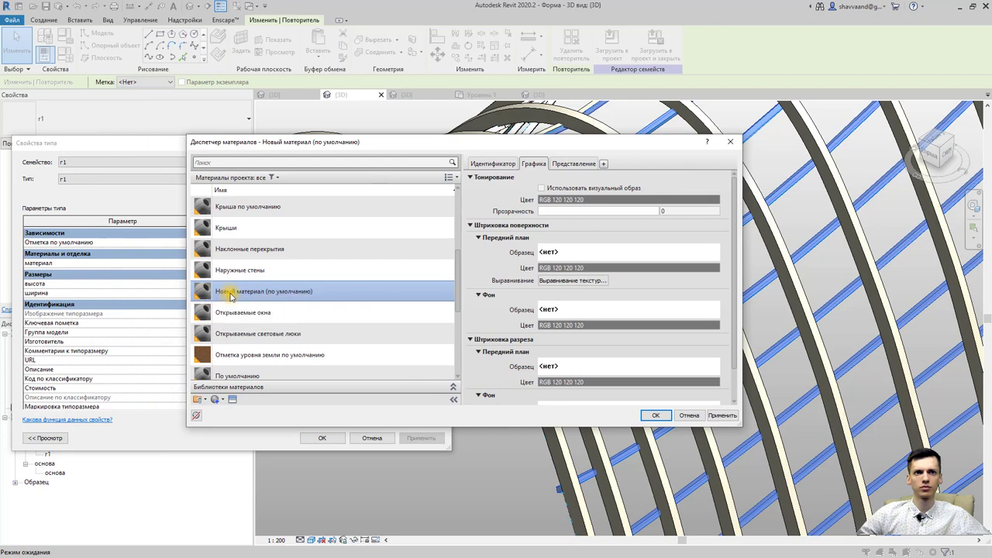
Step: Rename the new default material to 'Дуб'
double_click(232, 294)
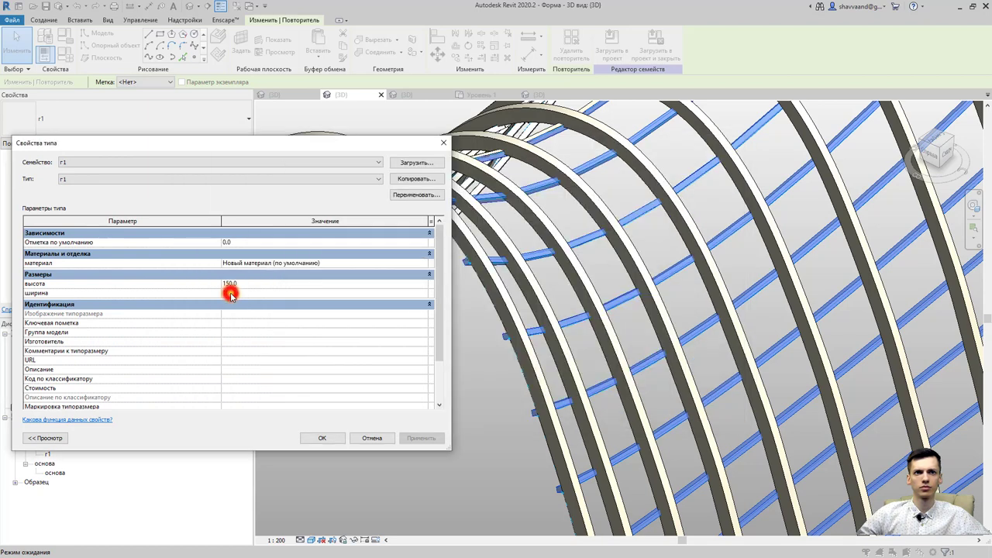
click(424, 265)
right_click(272, 287)
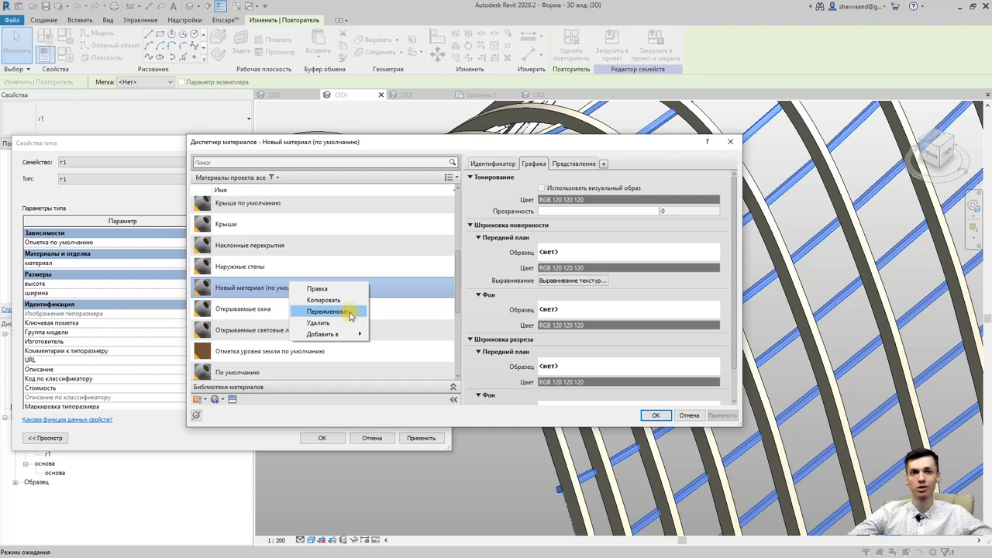
click(336, 312)
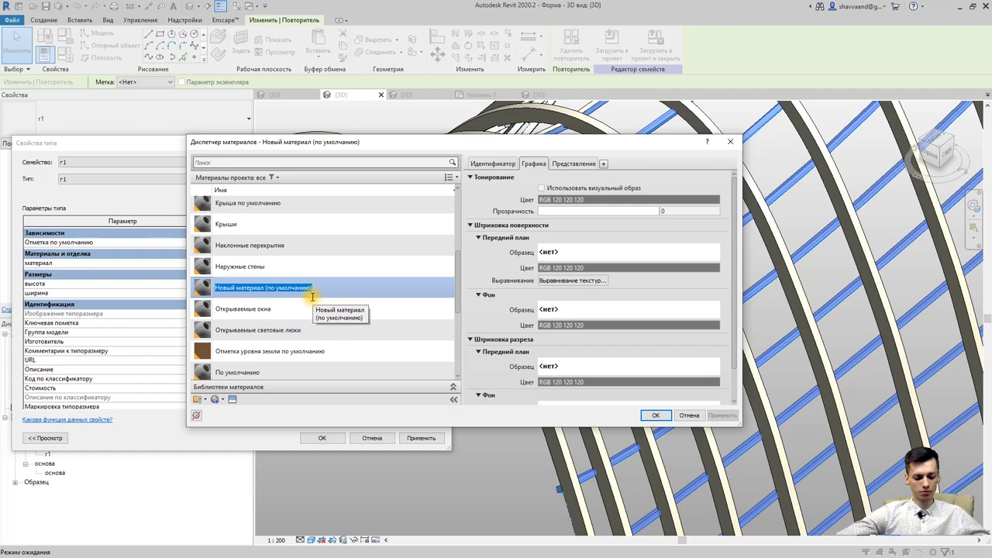
text(Дуб)
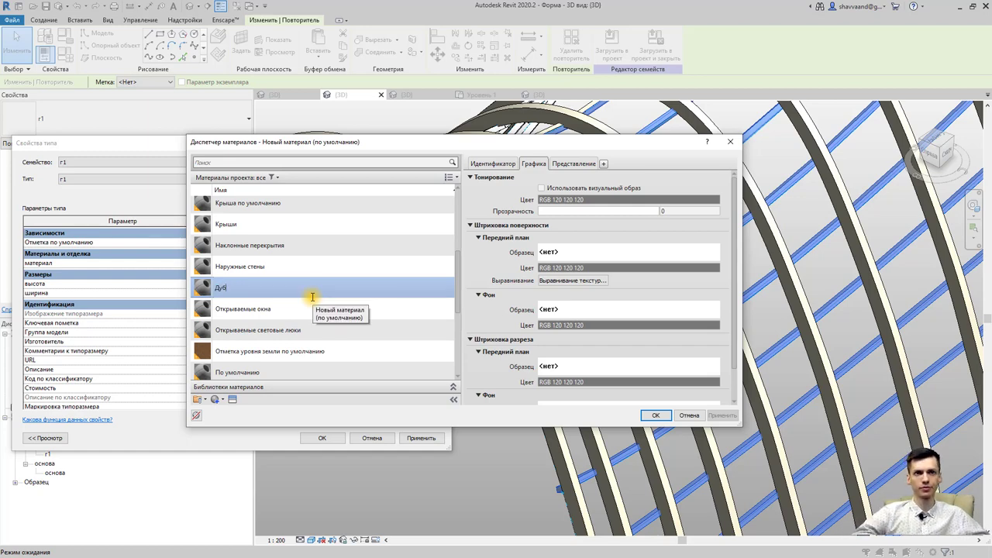
Step: Give Дуб the polished white oak appearance from the Древесина library and confirm it
click(231, 398)
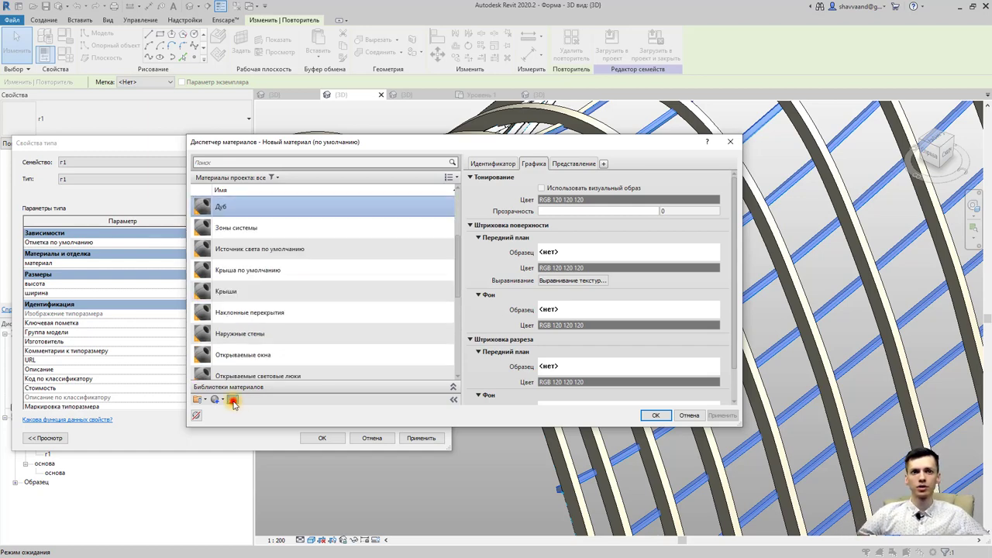
click(91, 256)
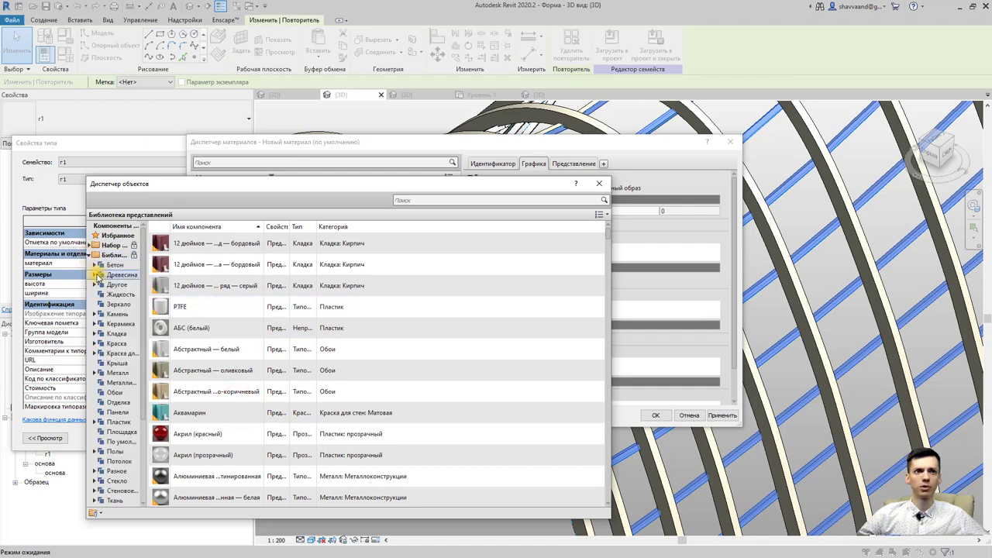
click(98, 276)
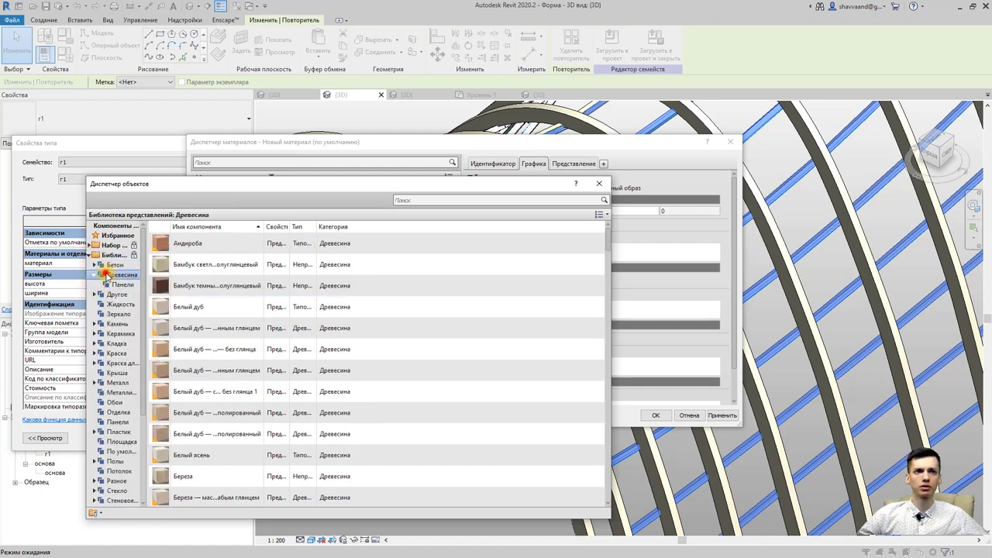
double_click(229, 414)
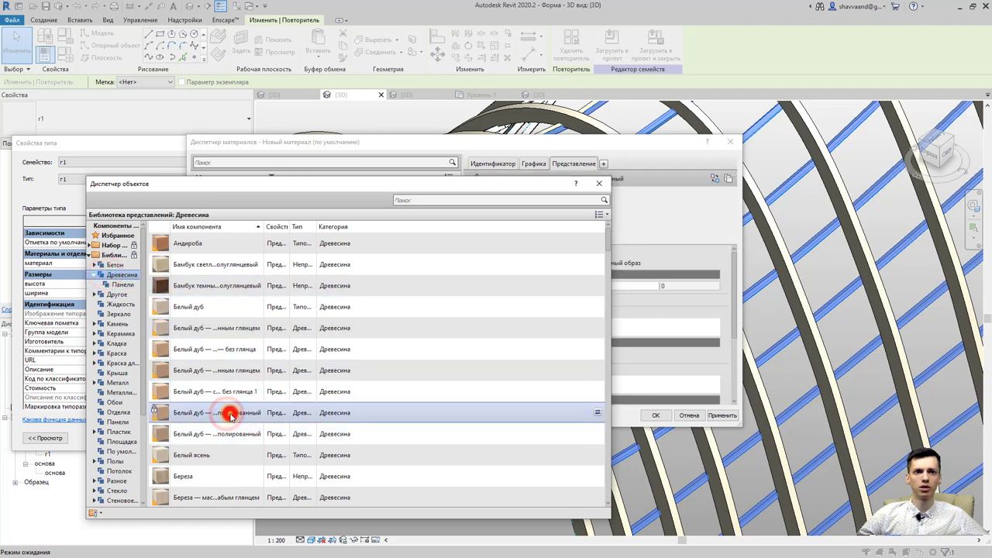
click(599, 183)
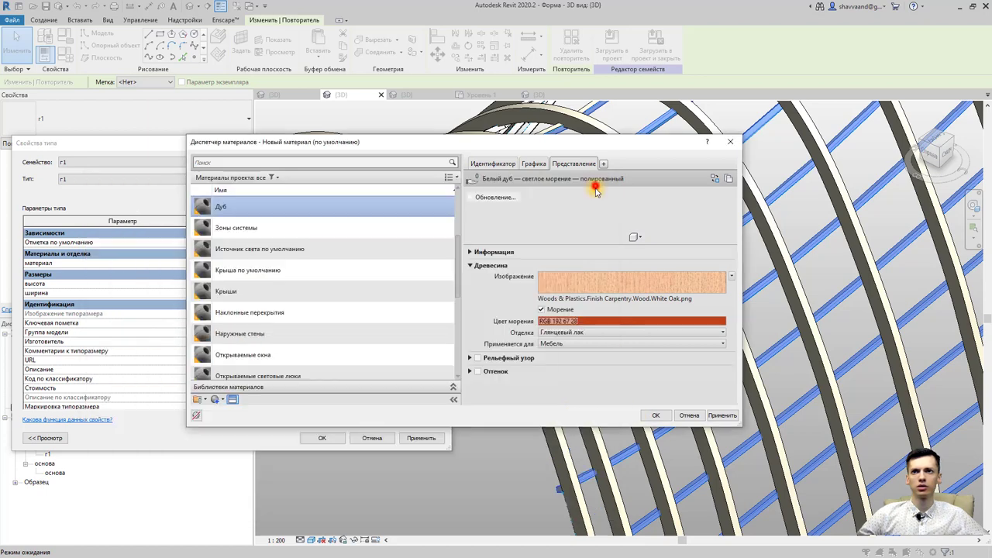
click(715, 414)
click(651, 416)
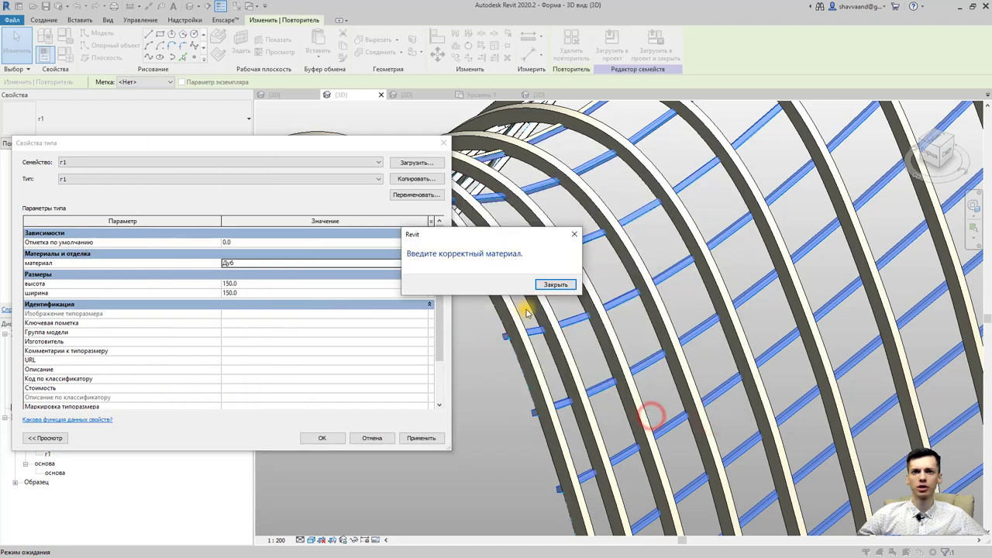
Step: Select Дуб as the r1 crossbar material, then apply and close Type Properties
click(555, 284)
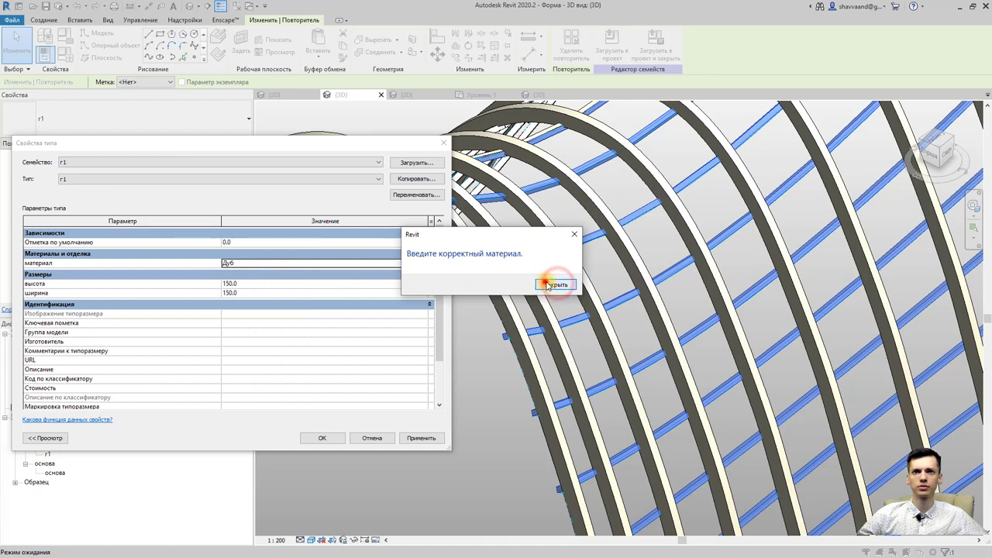
click(419, 263)
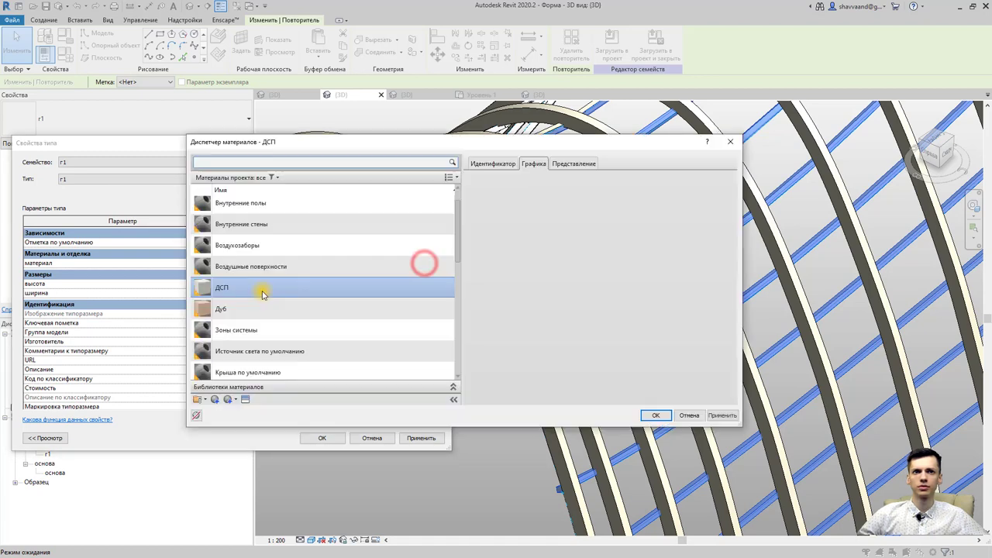
click(266, 309)
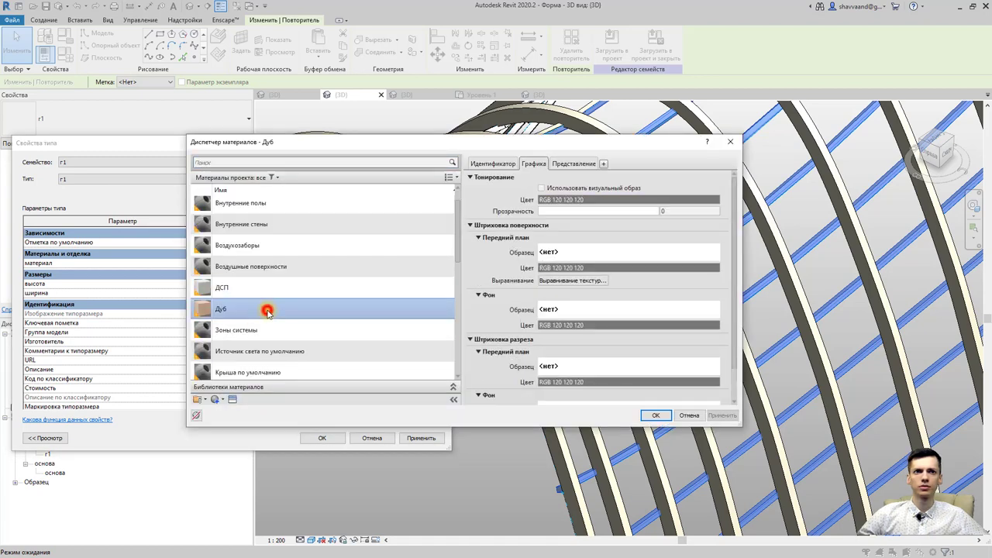
click(652, 416)
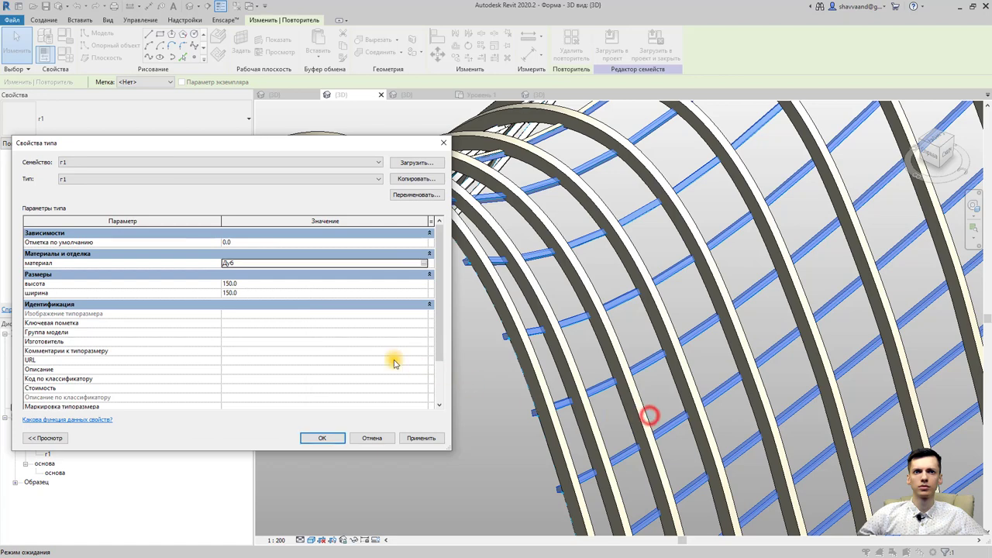
click(423, 264)
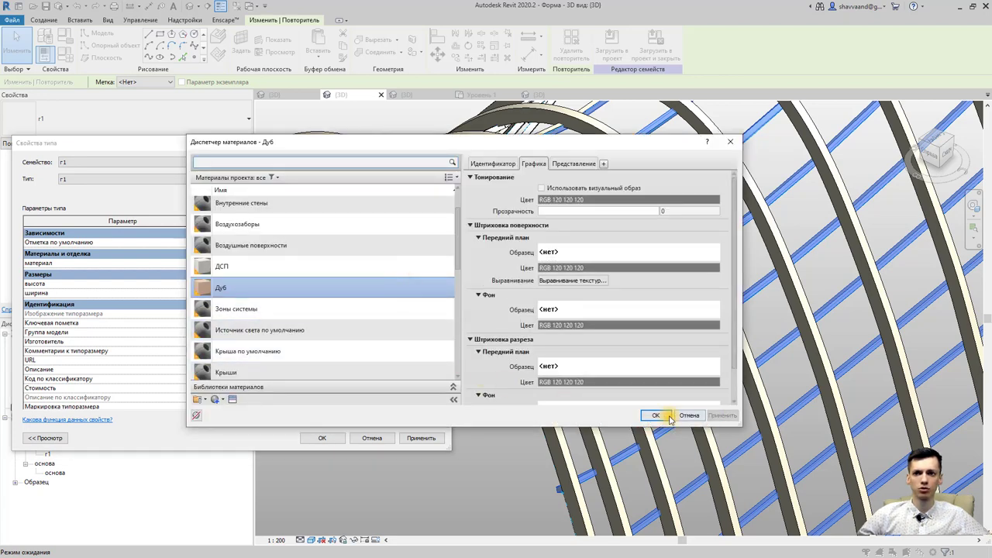
click(656, 416)
click(421, 437)
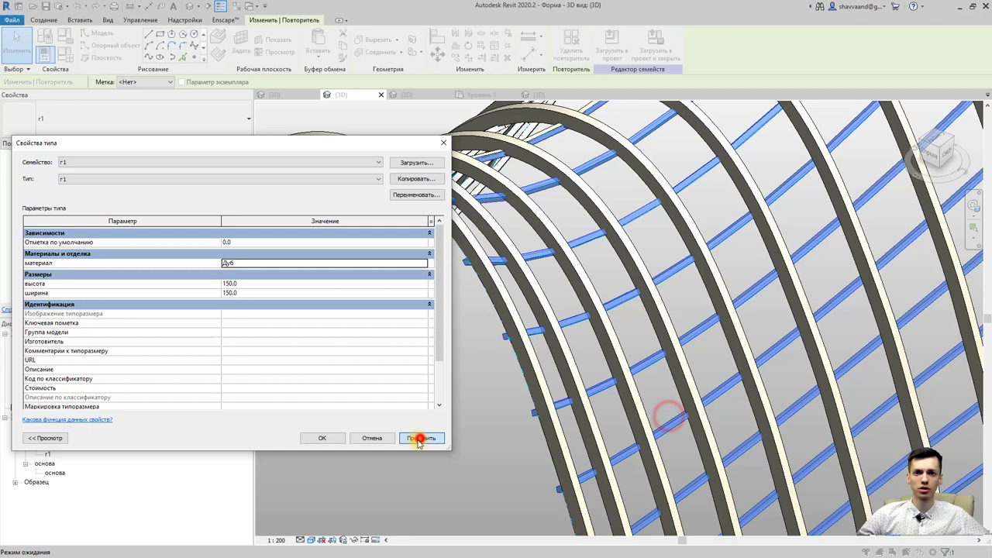
click(321, 438)
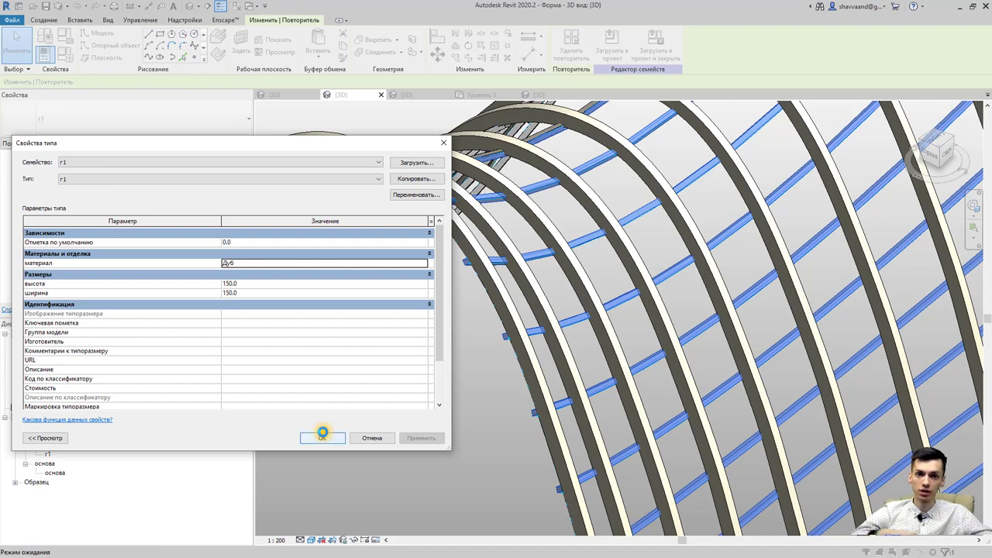
click(325, 437)
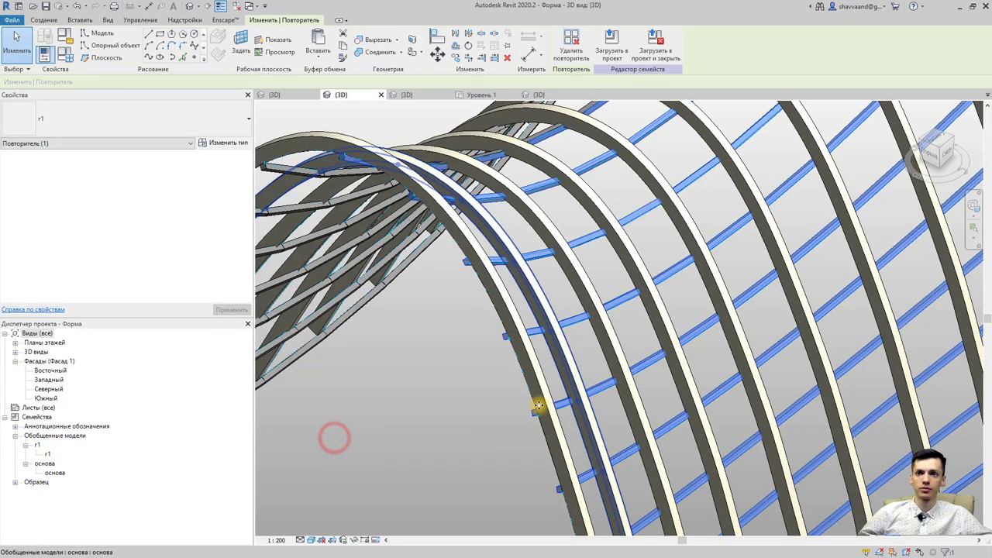
Step: Zoom in on a crossbar and switch the 3D view's visual style to Realistic
click(486, 414)
scroll(566, 411, up, 3)
scroll(620, 405, up, 3)
scroll(591, 398, up, 3)
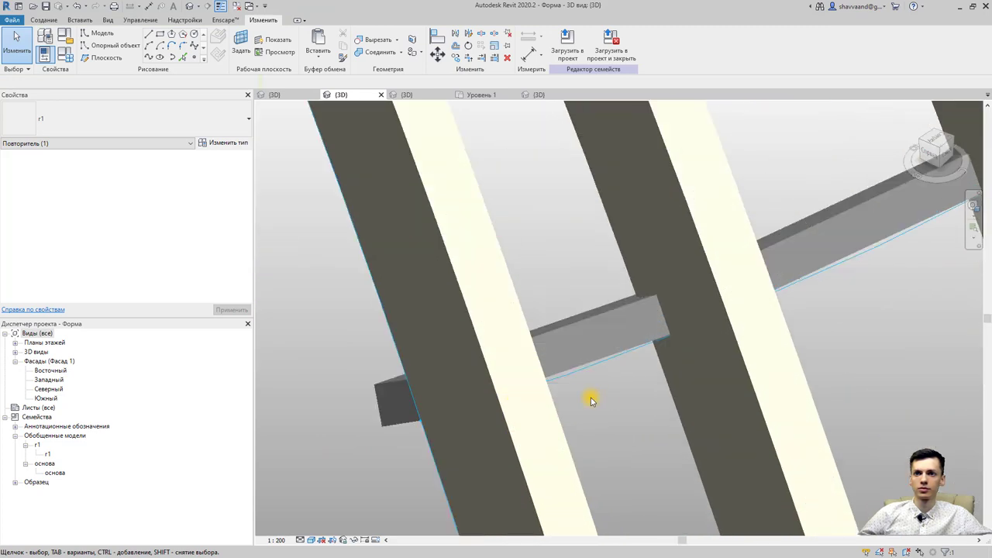
scroll(571, 321, up, 3)
click(565, 283)
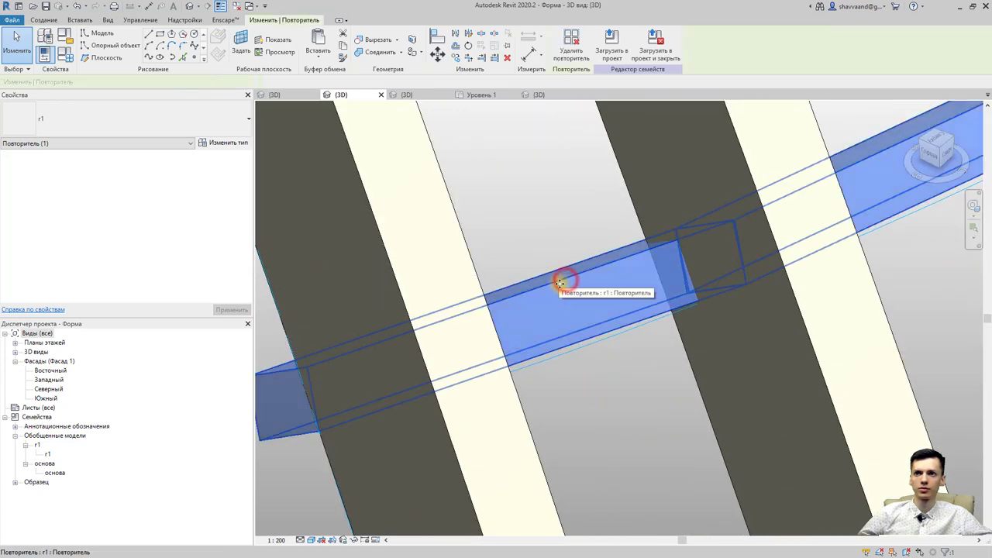
click(307, 540)
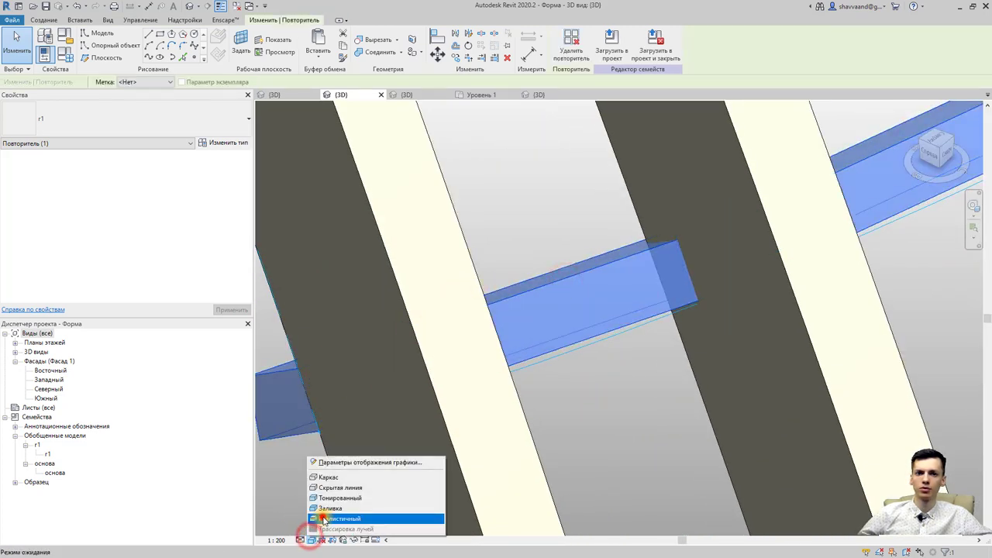
click(321, 514)
Step: Adjust the view's detail level, deselect the crossbar, and zoom back out to show the oak texture
click(301, 540)
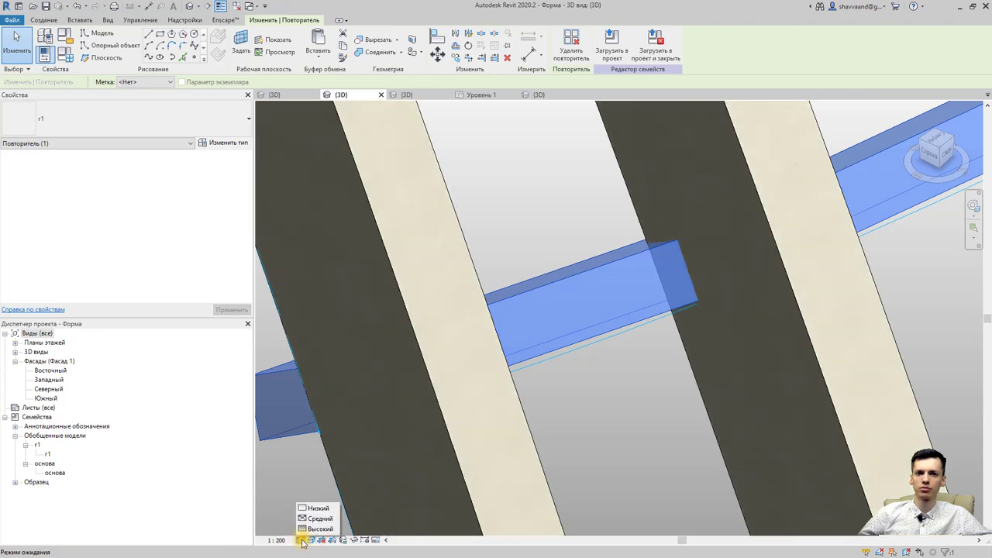
click(307, 532)
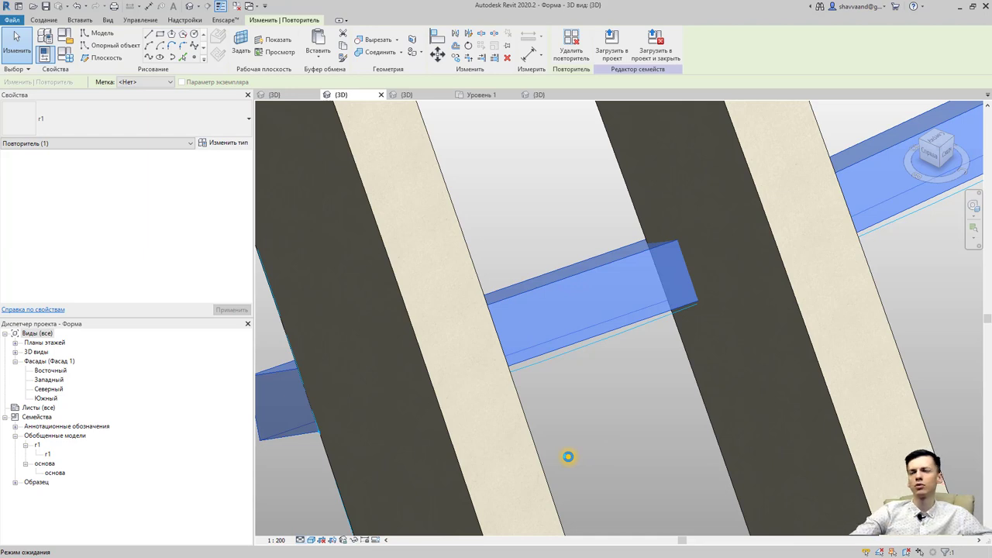
click(571, 455)
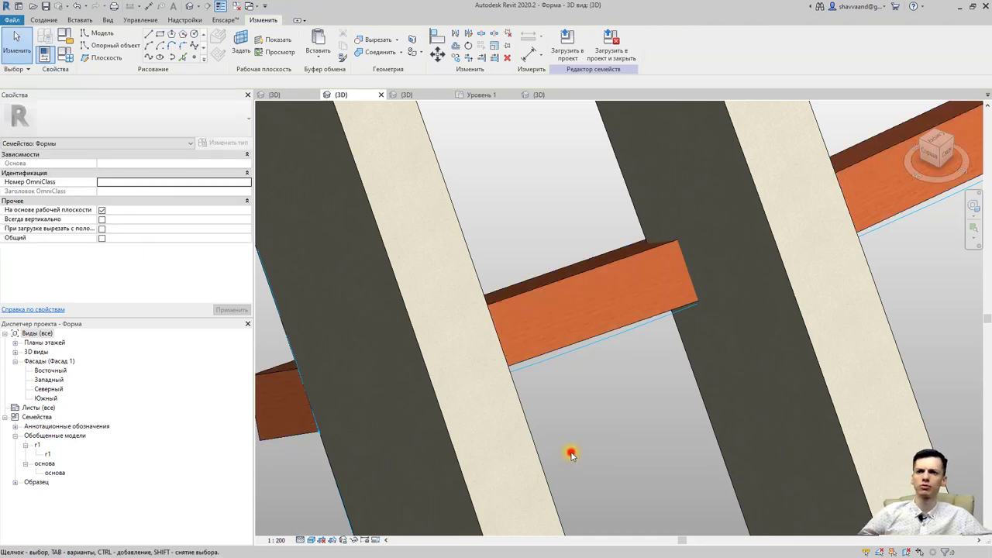
scroll(570, 455, down, 2)
scroll(571, 455, down, 2)
scroll(570, 458, down, 1)
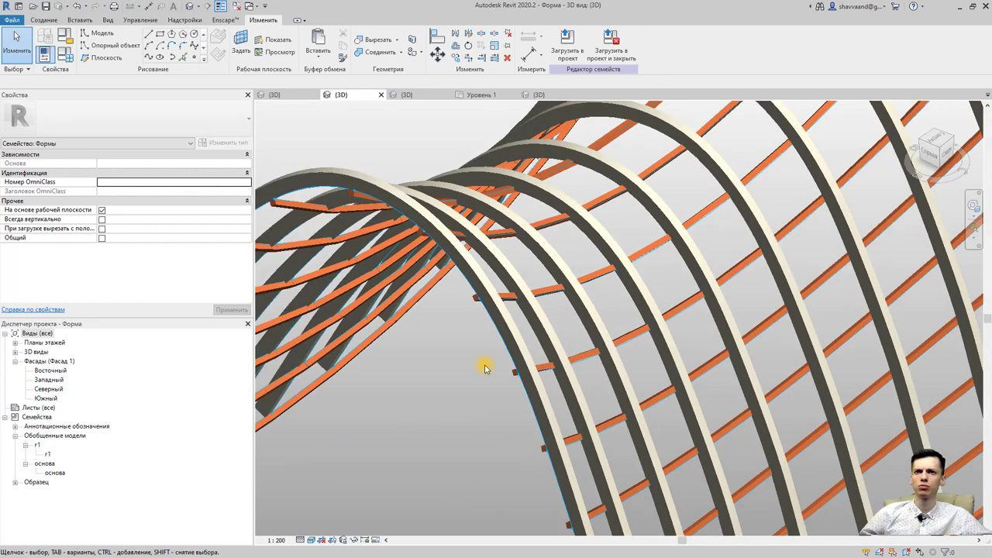
Step: Load the edited Форма family into Проект4, overwriting the existing version and parameter values
click(570, 48)
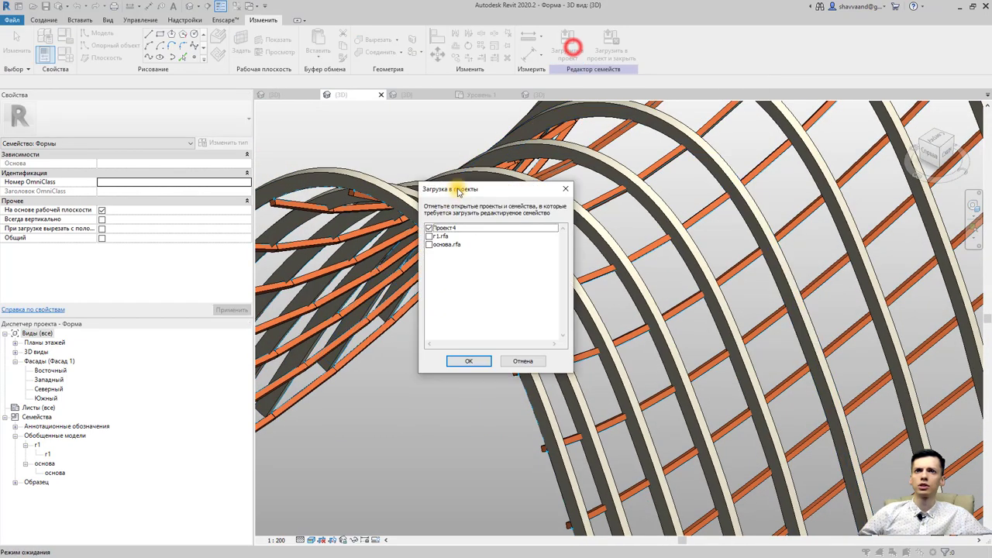
click(468, 360)
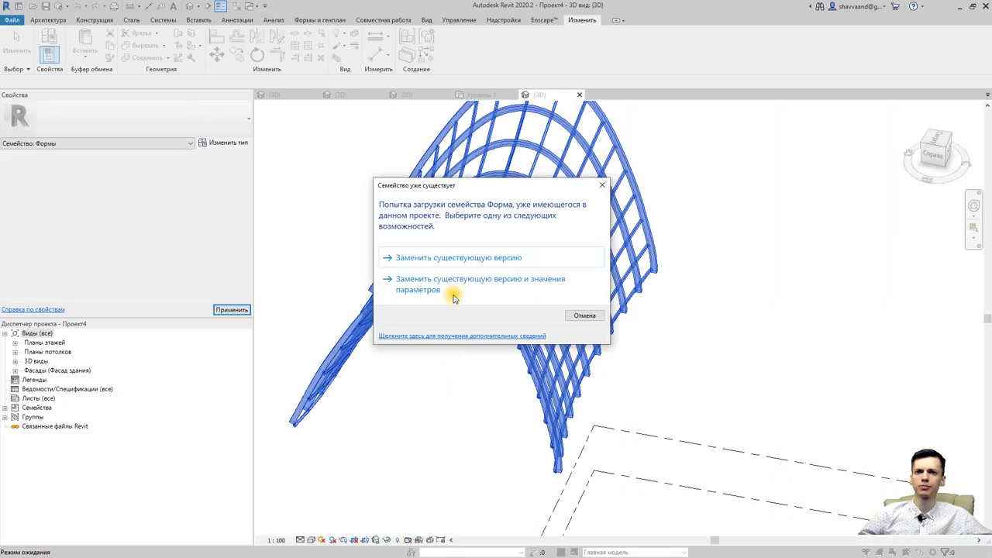
click(456, 285)
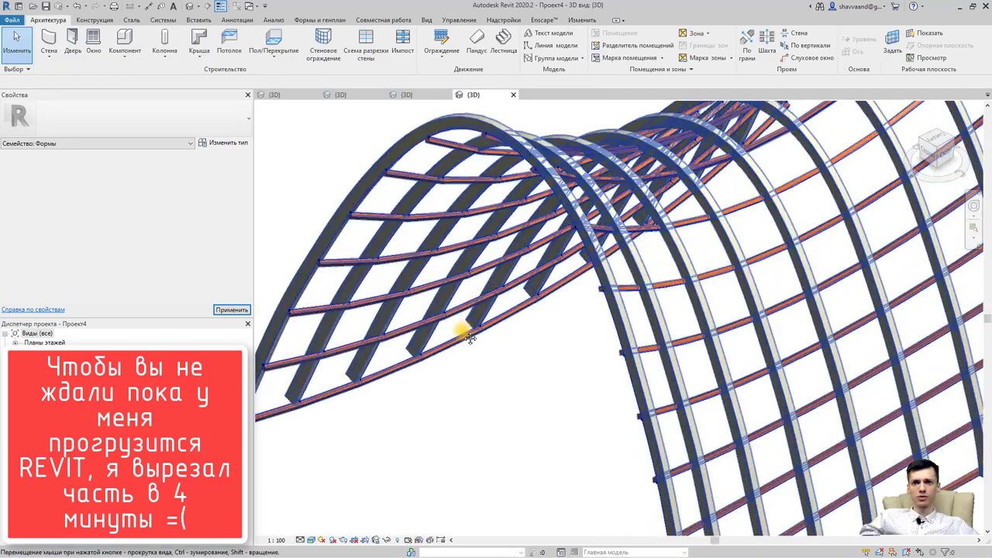
Step: Orbit and zoom around the reloaded arch grid to inspect the oak crossbars from several sides
mouse_move(461, 328)
shift+middle_down()
mouse_move(506, 361)
mouse_move(591, 376)
shift+middle_up()
scroll(558, 385, up, 3)
scroll(558, 385, up, 2)
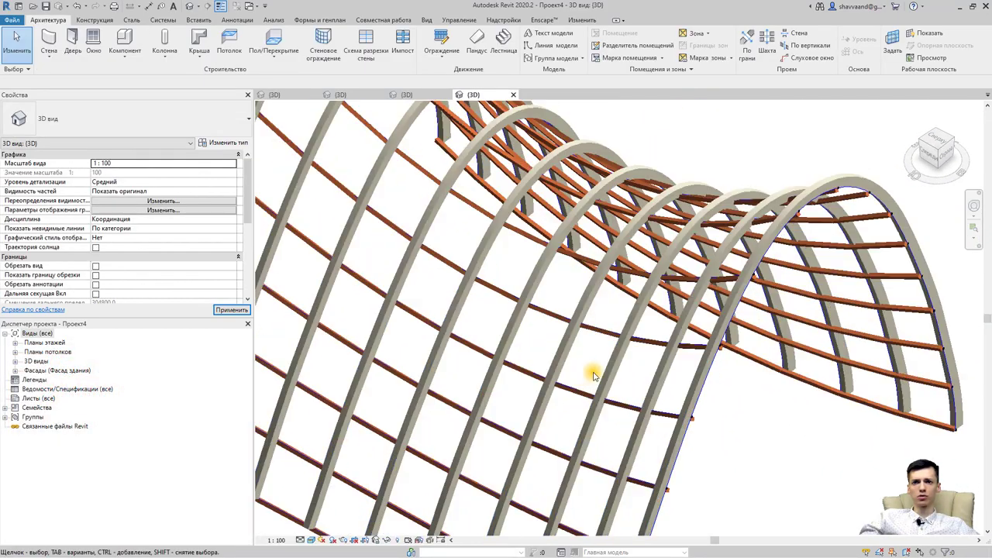
scroll(743, 385, down, 3)
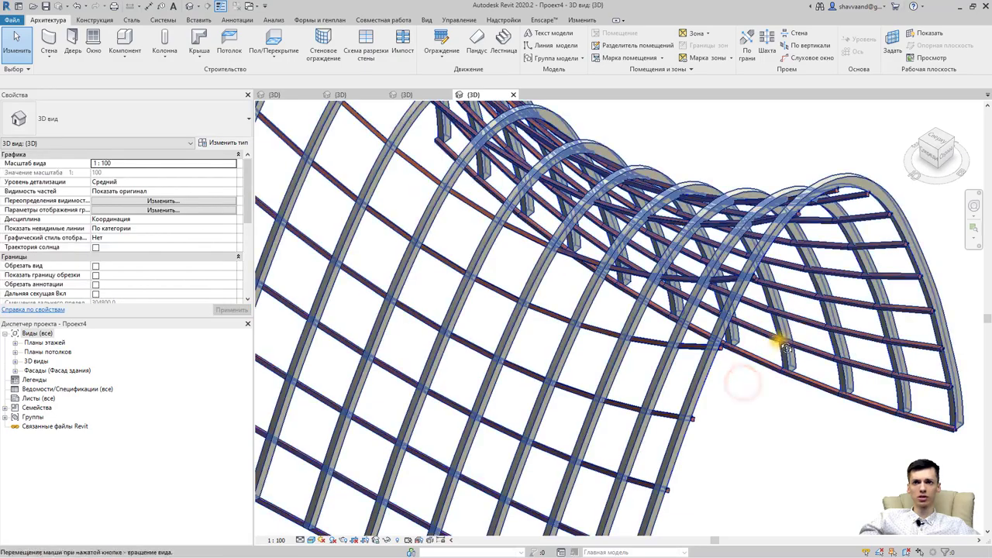
mouse_move(744, 381)
shift+middle_down()
mouse_move(756, 215)
mouse_move(746, 161)
mouse_move(558, 204)
mouse_move(421, 206)
mouse_move(439, 281)
mouse_move(571, 472)
shift+middle_up()
scroll(496, 295, up, 2)
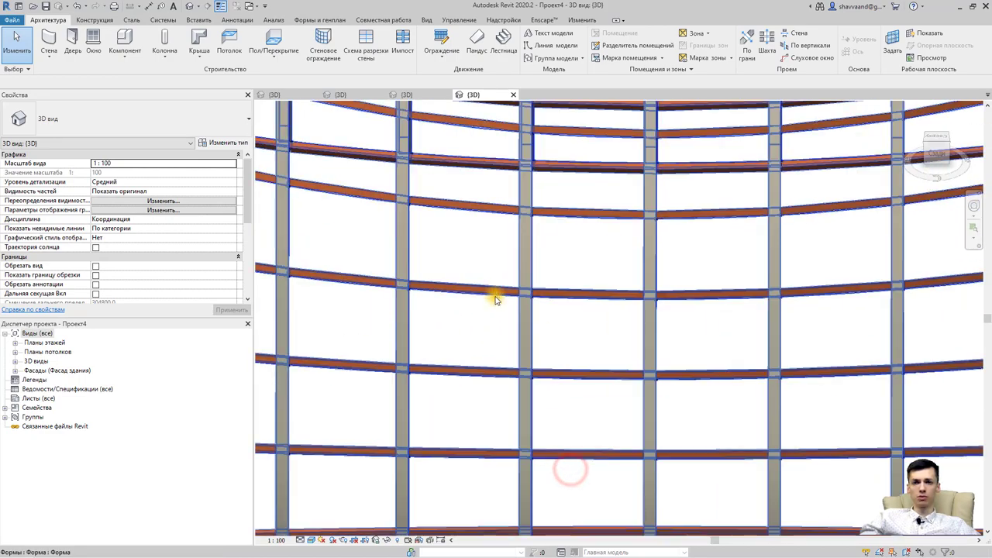
scroll(491, 326, up, 2)
mouse_move(491, 325)
shift+middle_down()
mouse_move(617, 335)
mouse_move(630, 328)
mouse_move(604, 454)
mouse_move(642, 380)
mouse_move(645, 344)
shift+middle_up()
scroll(590, 333, down, 3)
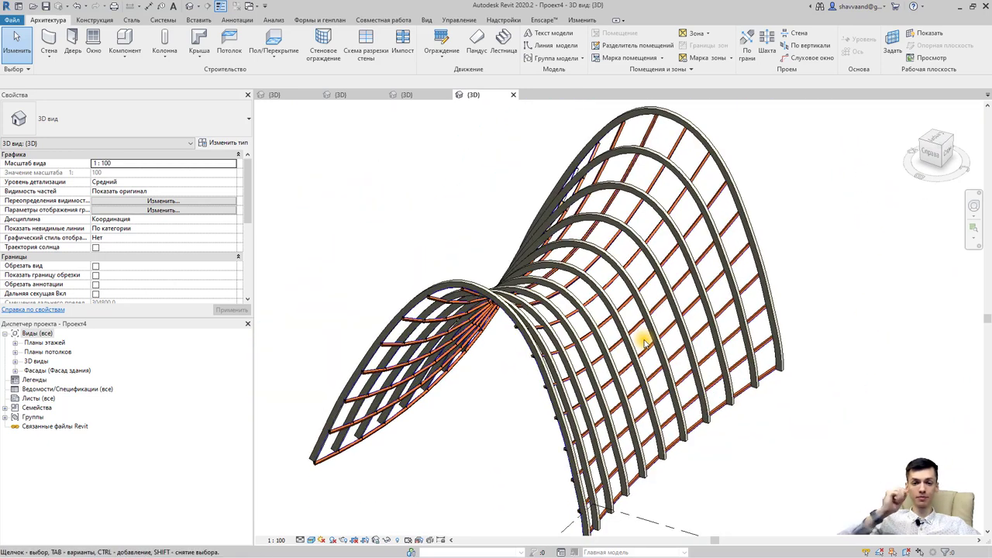